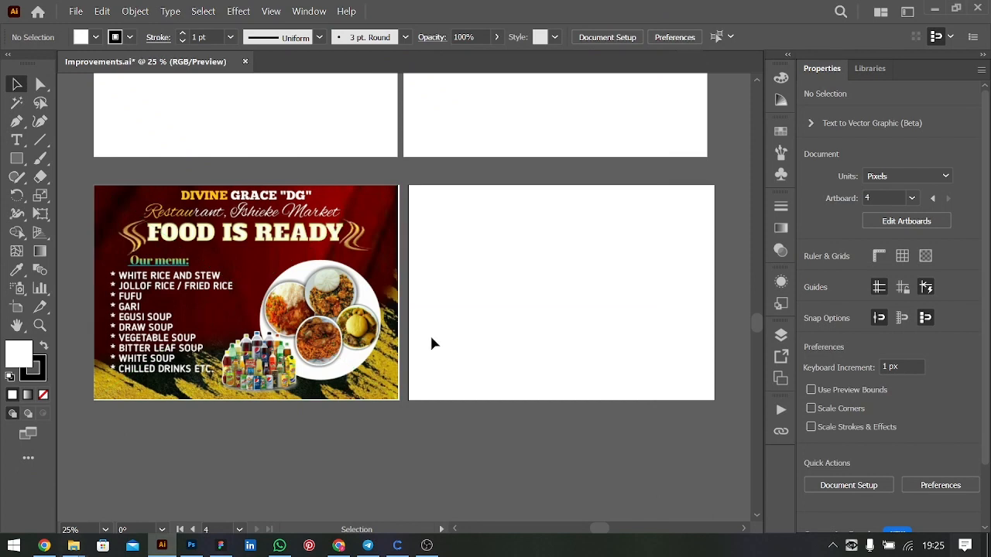
# Step: Load the comida spaghetti, thai-food-tom-yum-kung and top-view-vegetable-soup images from the Downloads folder for placing in the document
pyautogui.hotkey('ctrl', 'shift', 'p')
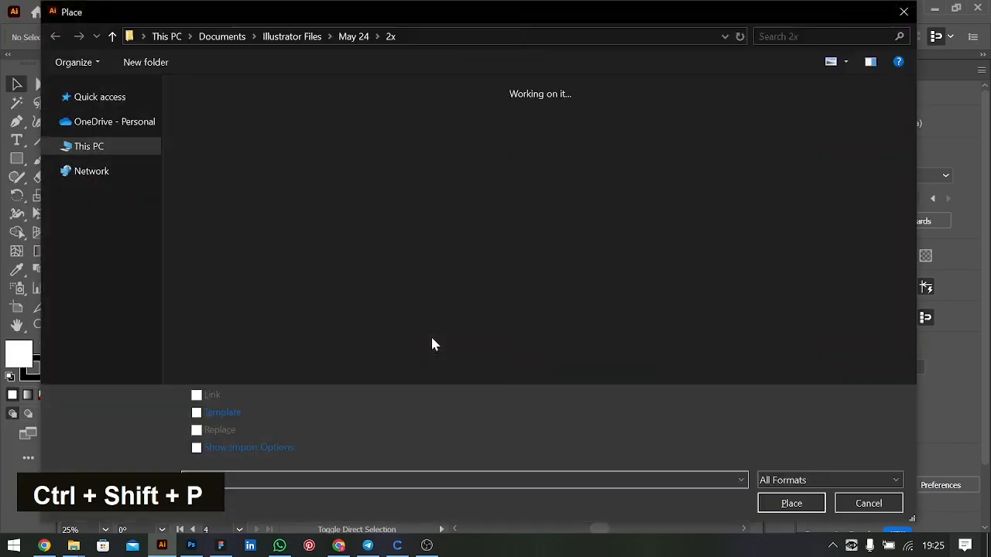
pyautogui.click(236, 166)
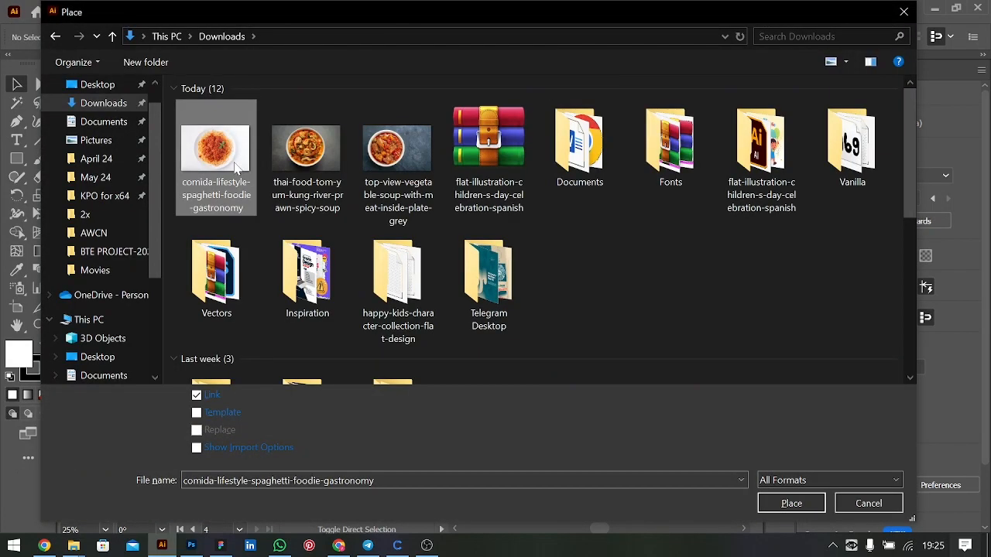
pyautogui.keyDown('shift'); pyautogui.click(404, 159); pyautogui.keyUp('shift')
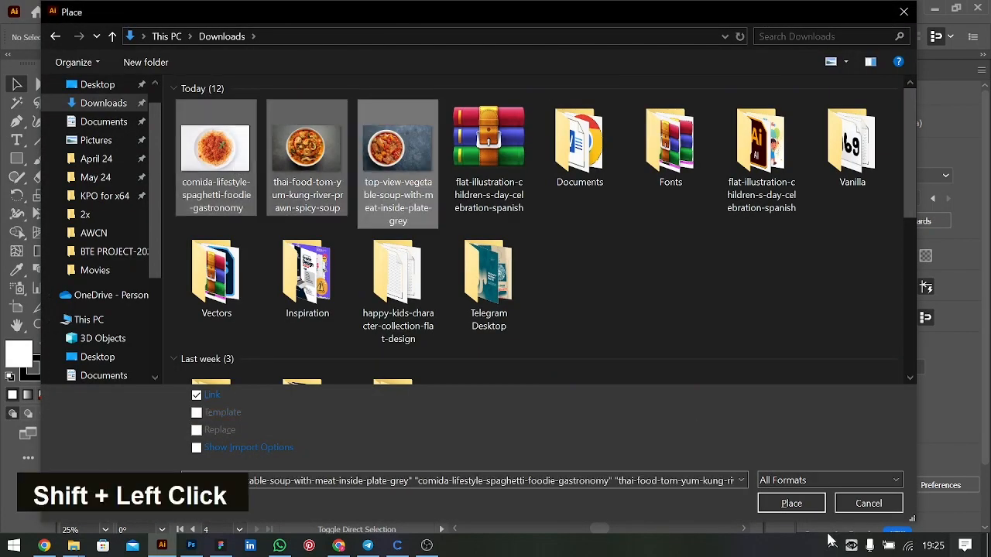
pyautogui.click(793, 504)
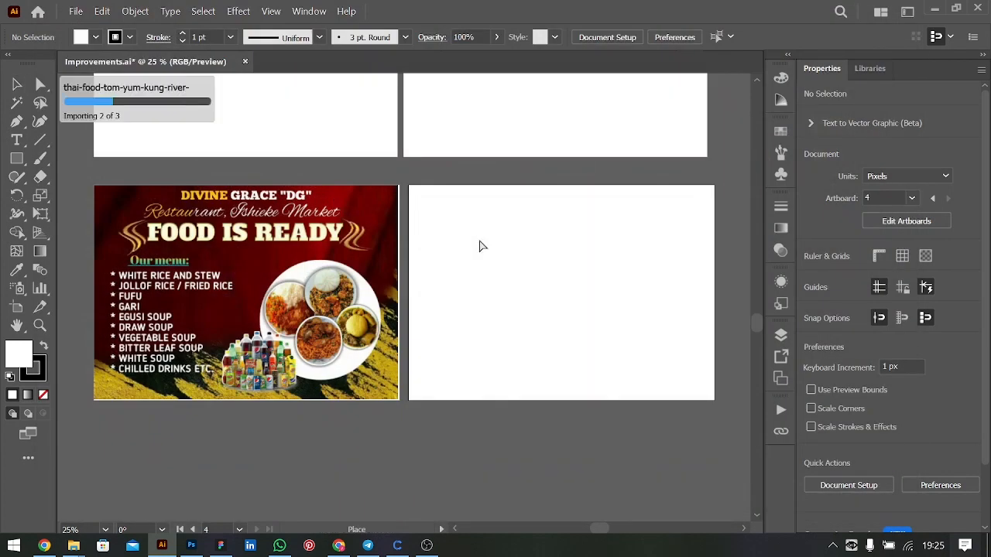
# Step: Place the three food images as small pictures in the empty space beside the blank artboard
pyautogui.hscroll(5, 480, 246)
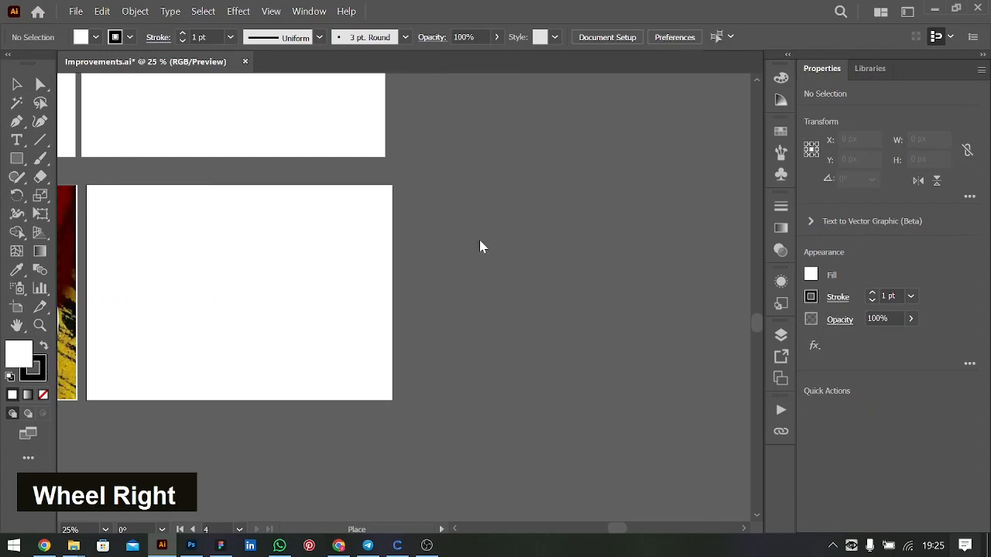
pyautogui.hscroll(-2, 376, 249)
pyautogui.hscroll(-1, 374, 248)
pyautogui.moveTo(438, 186); pyautogui.dragTo(574, 295)
pyautogui.moveTo(438, 283); pyautogui.dragTo(580, 376)
pyautogui.moveTo(594, 183); pyautogui.dragTo(724, 293)
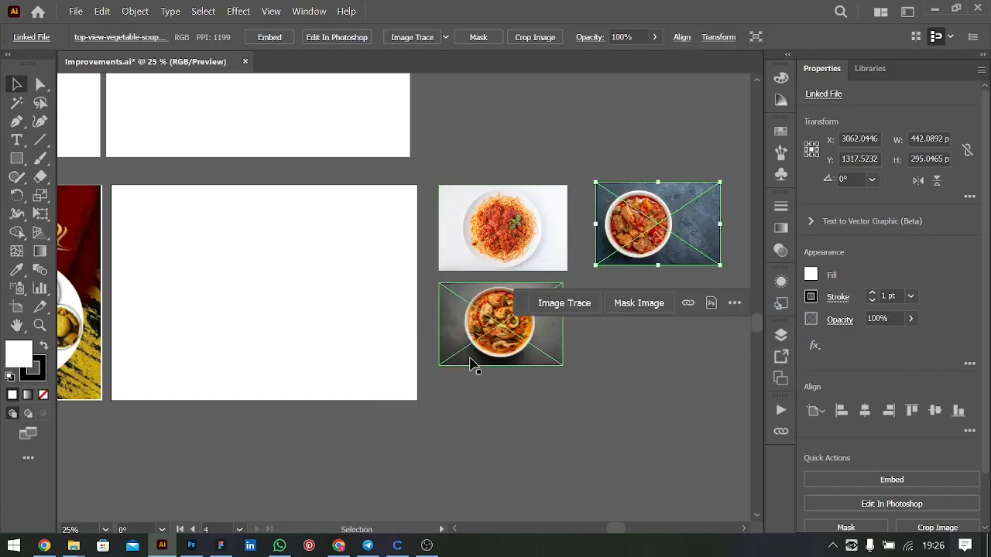
pyautogui.hscroll(-5, 330, 377)
pyautogui.hscroll(-1, 331, 379)
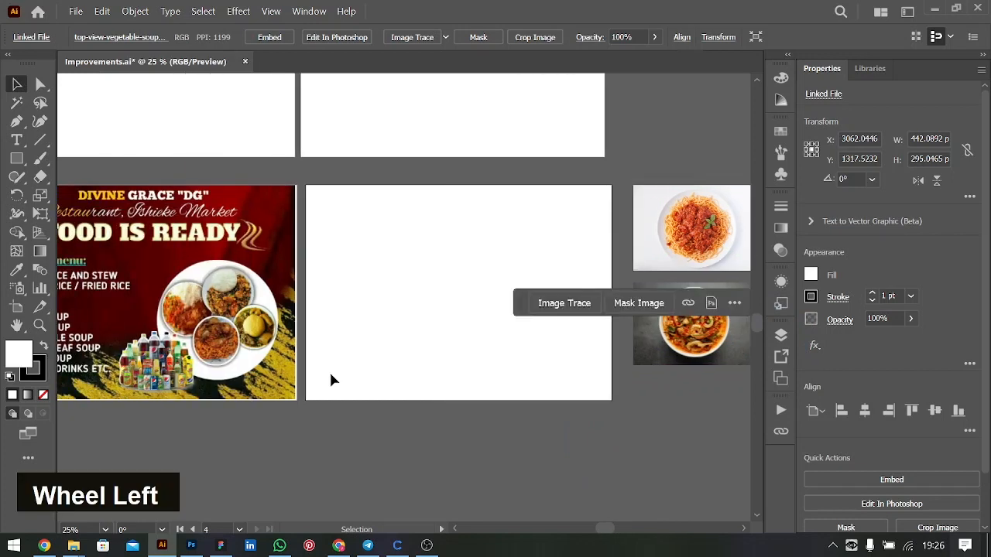
pyautogui.hscroll(6, 331, 379)
pyautogui.click(556, 262)
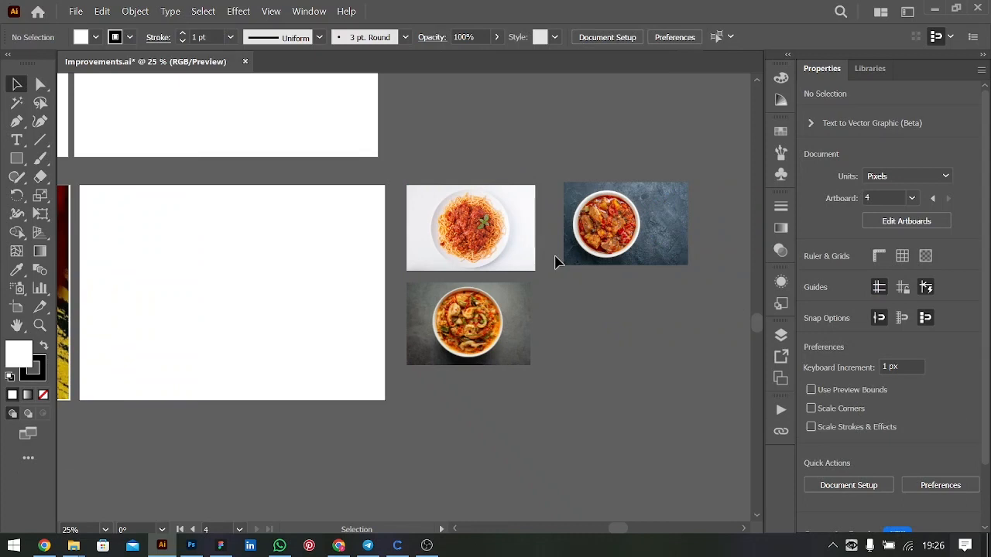
# Step: Open the linked spaghetti image in Photoshop and remove its background
pyautogui.click(507, 250)
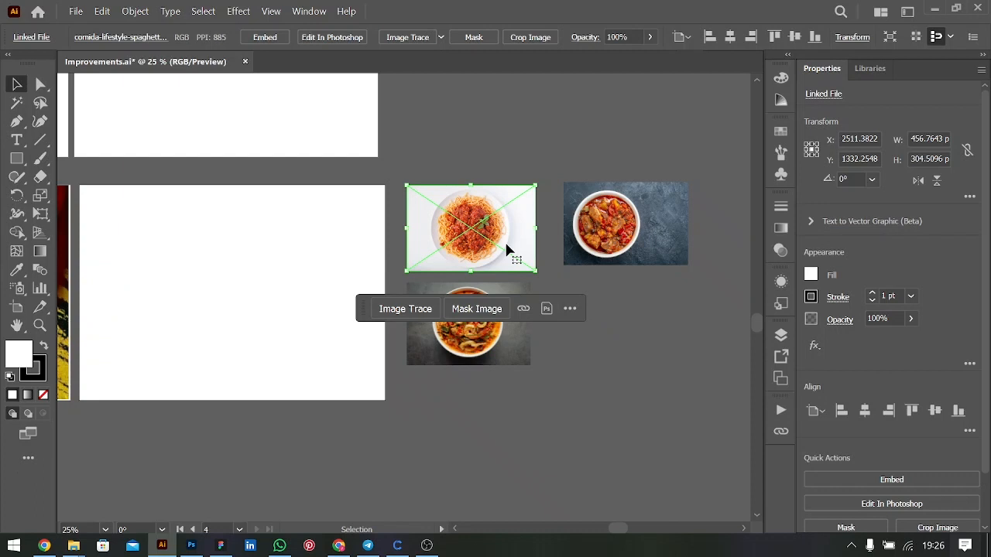
pyautogui.click(333, 39)
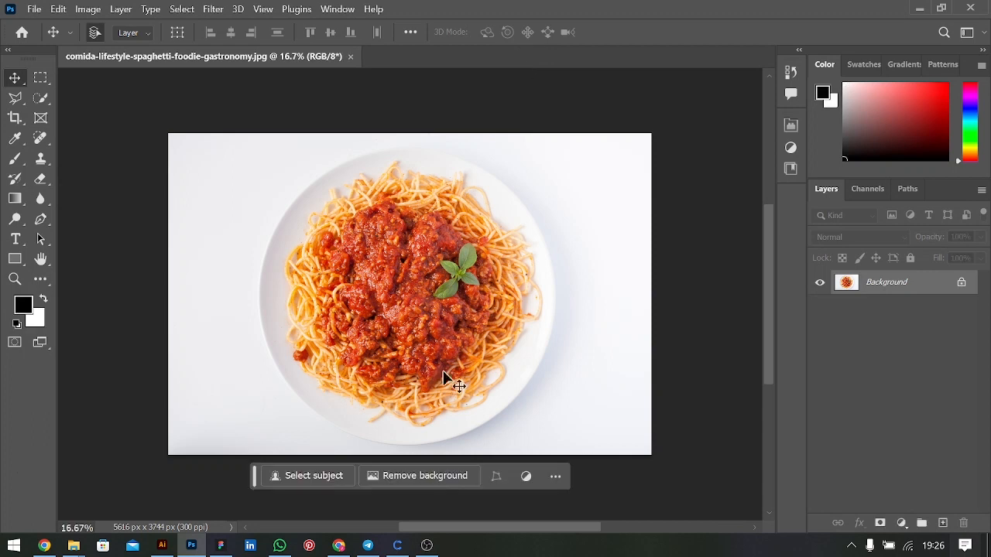
pyautogui.click(420, 476)
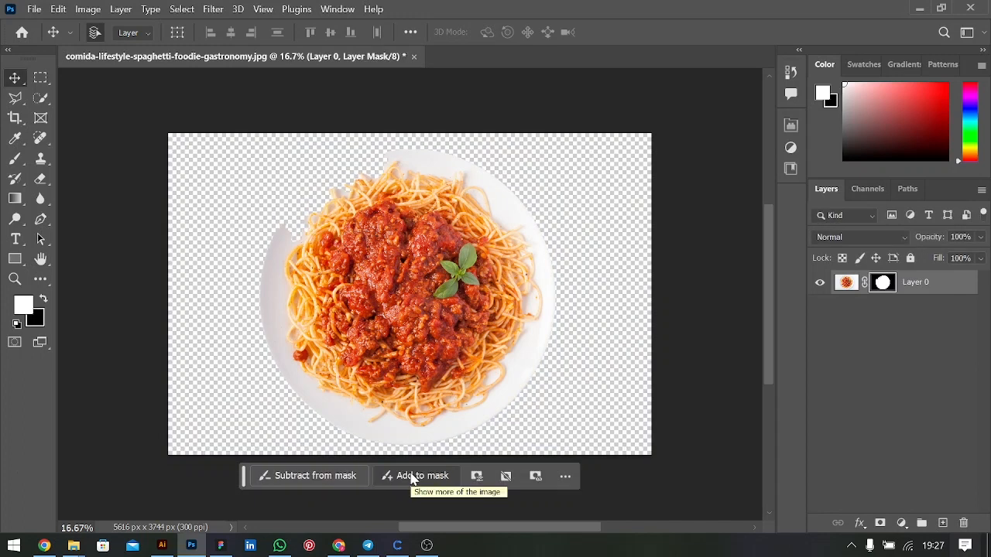
# Step: Output the spaghetti plate cutout to a new layer through Select and Mask and delete the original masked layer
pyautogui.click(40, 98)
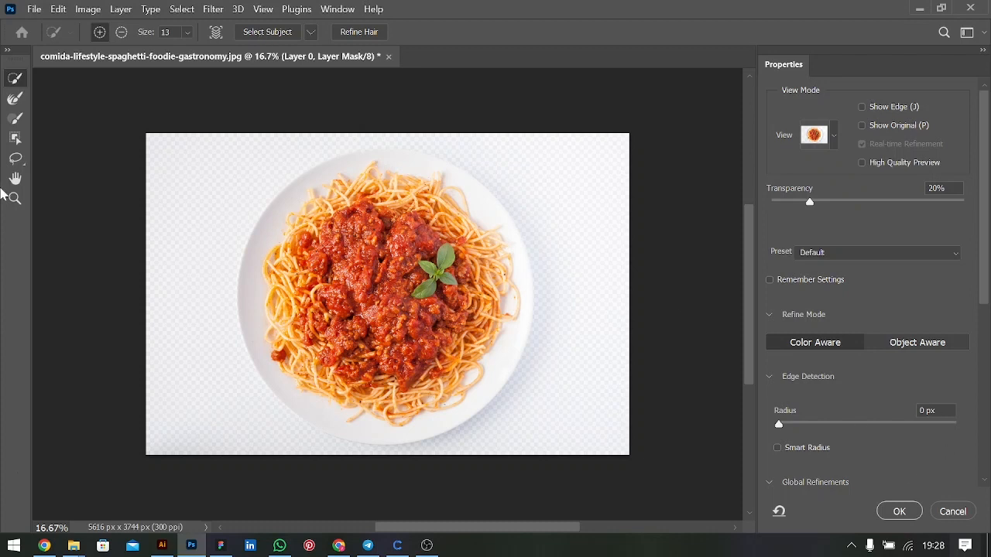
pyautogui.moveTo(981, 287); pyautogui.dragTo(982, 457)
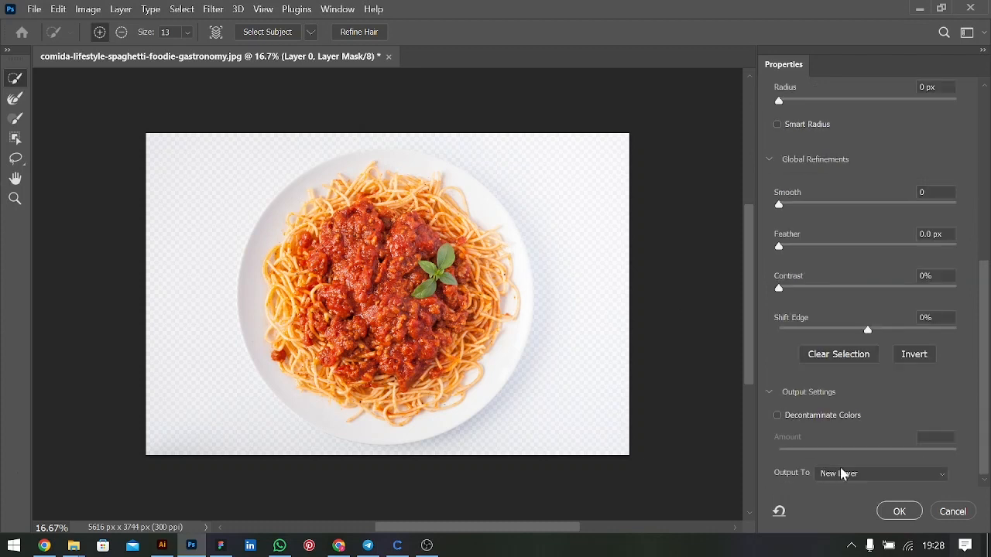
pyautogui.click(898, 511)
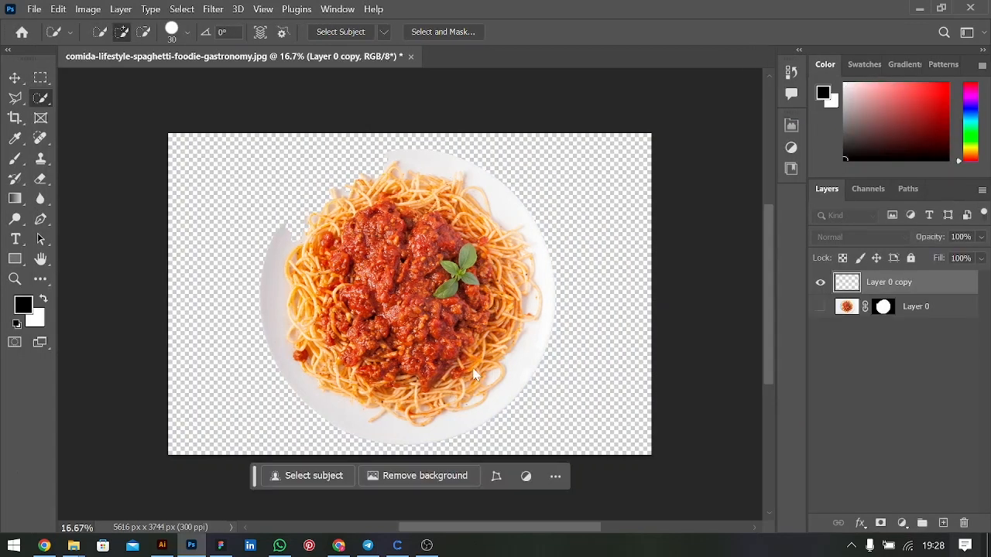
pyautogui.click(912, 309)
pyautogui.press('BackSpace')
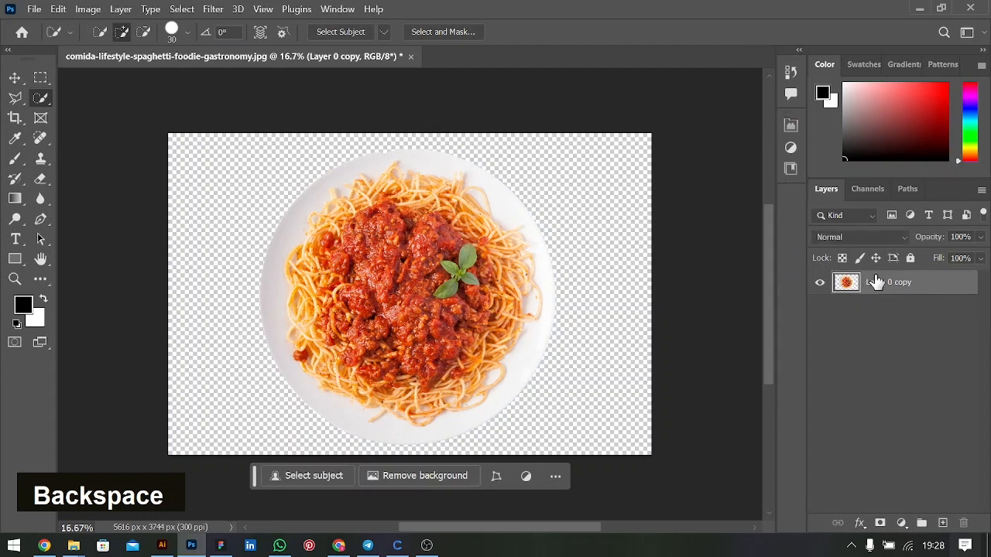
# Step: Apply a Shadows/Highlights adjustment to the spaghetti plate with shadows at 1% and highlights at 18%
pyautogui.click(89, 11)
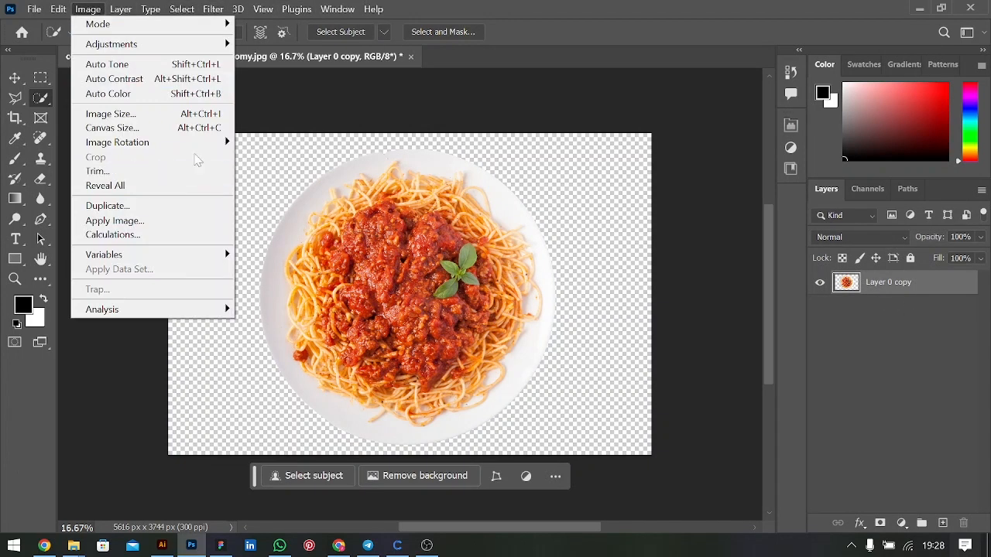
pyautogui.moveTo(213, 46)
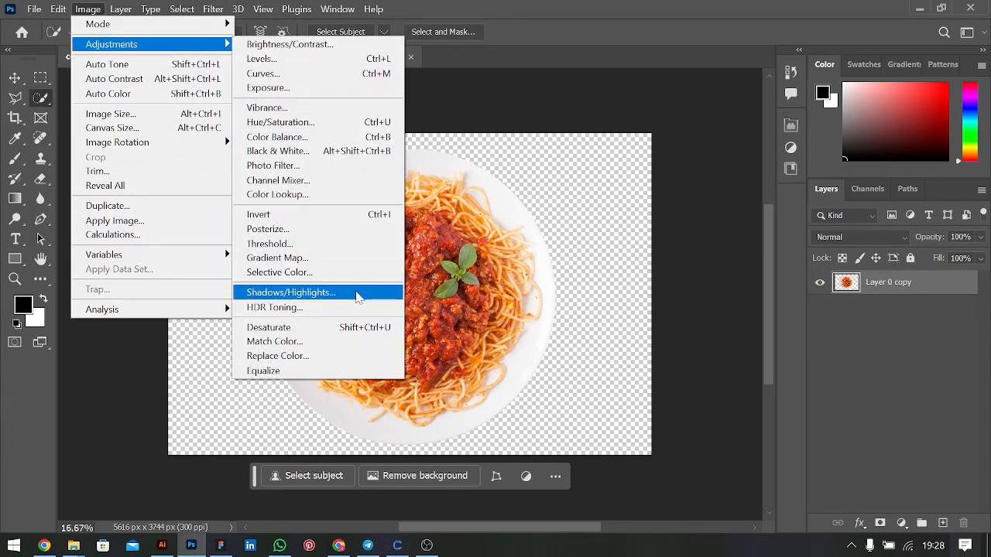
pyautogui.click(355, 292)
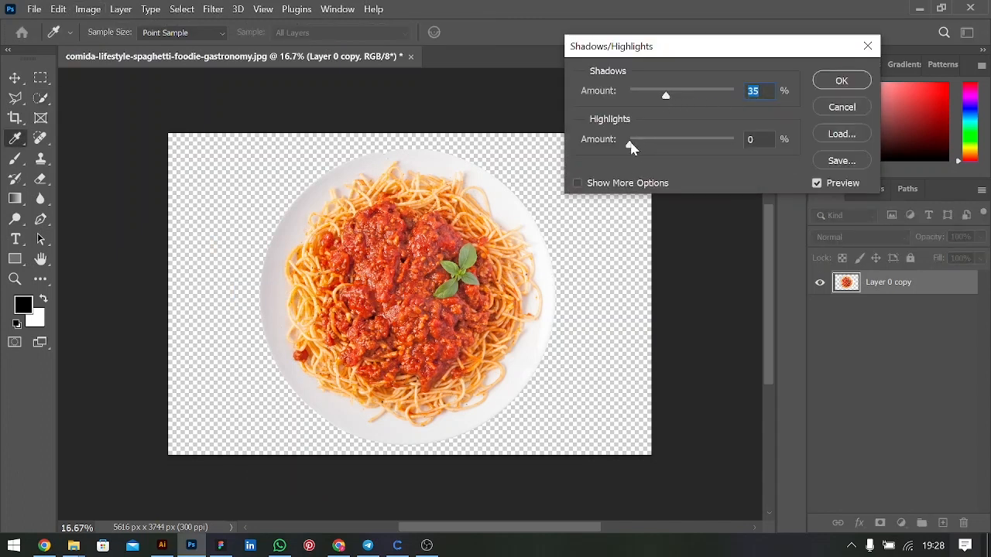
pyautogui.click(665, 98)
pyautogui.moveTo(668, 98); pyautogui.dragTo(630, 96)
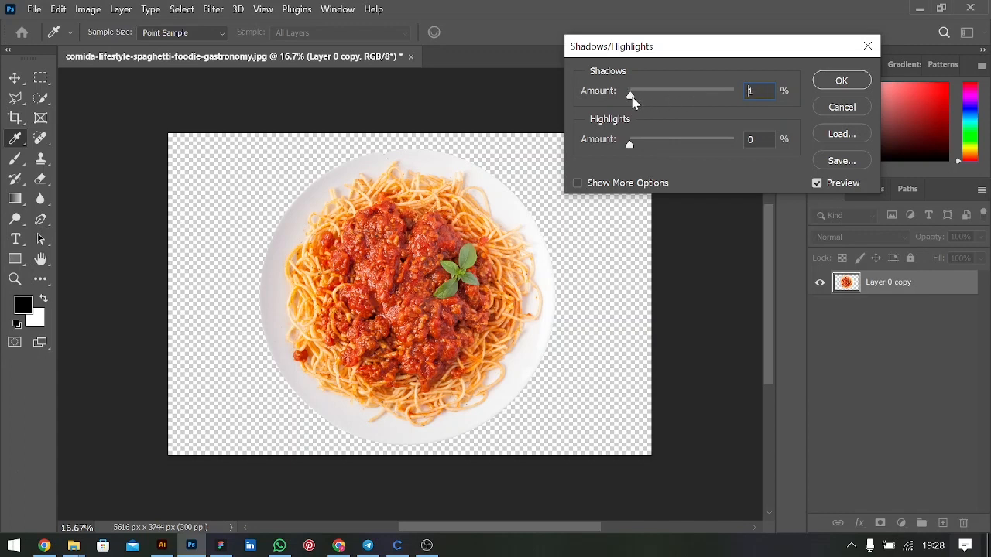
pyautogui.moveTo(631, 145); pyautogui.dragTo(650, 147)
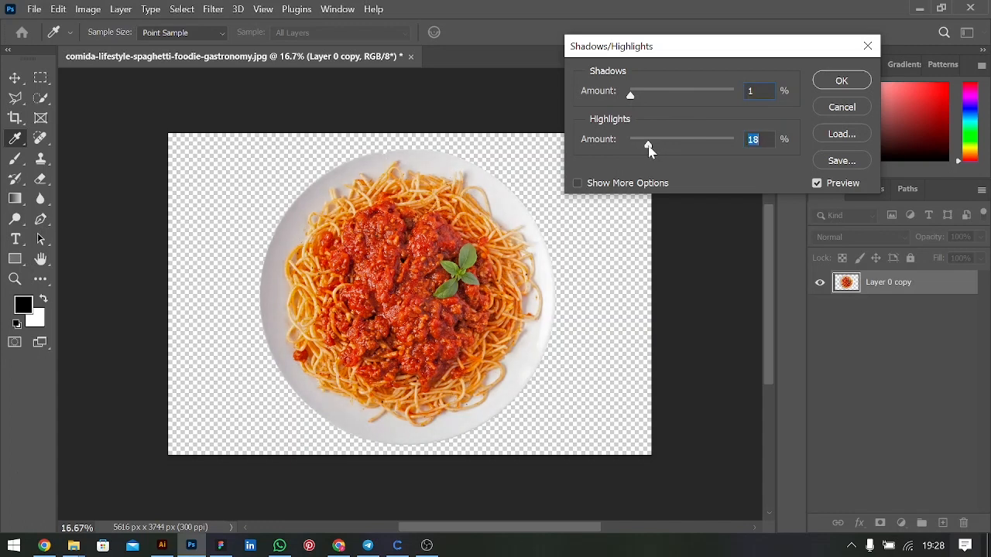
pyautogui.click(842, 80)
# Step: Choose a preset scale for the spaghetti cutout and export it as a transparent PNG
pyautogui.press('w')
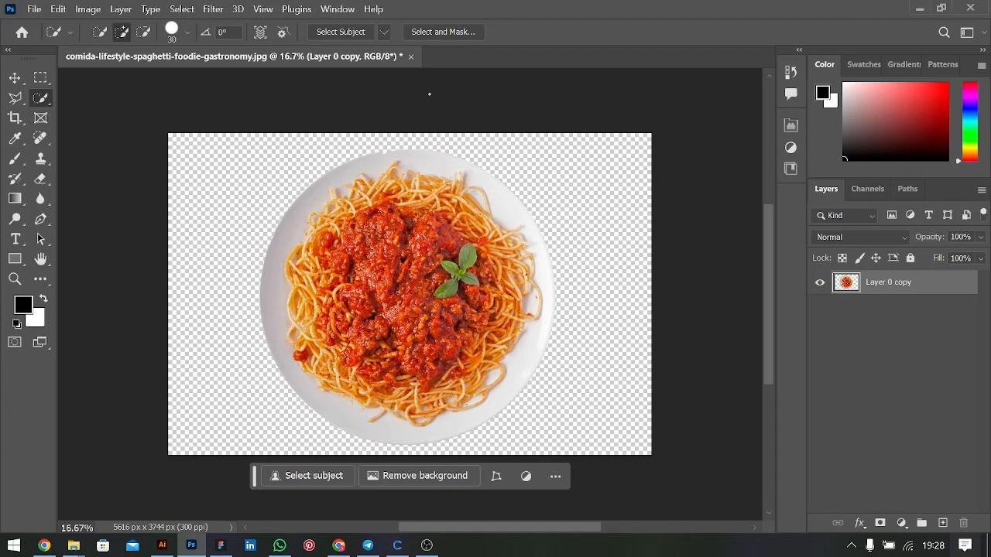
pyautogui.hotkey('ctrl', 'alt')
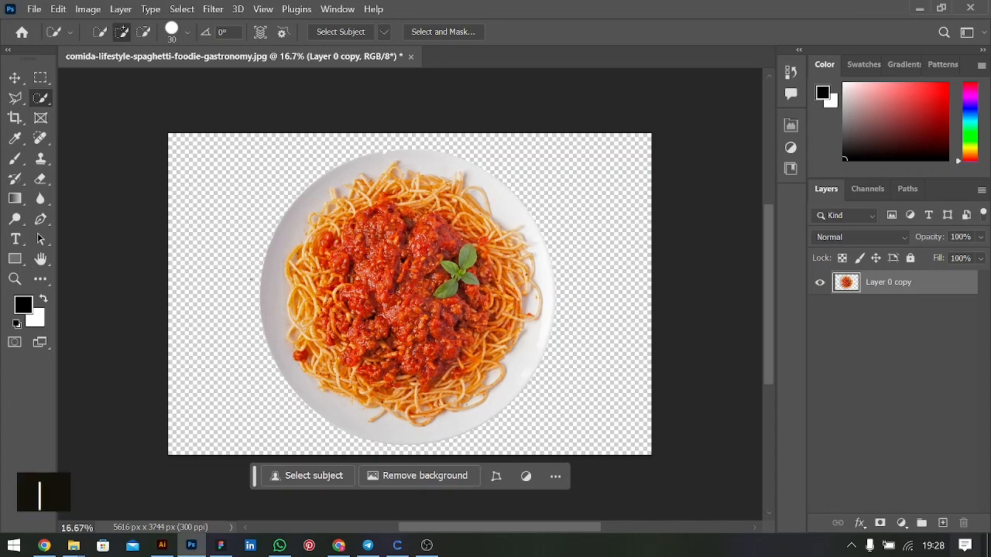
pyautogui.hotkey('shift', 'ctrl', 'alt', 'w')
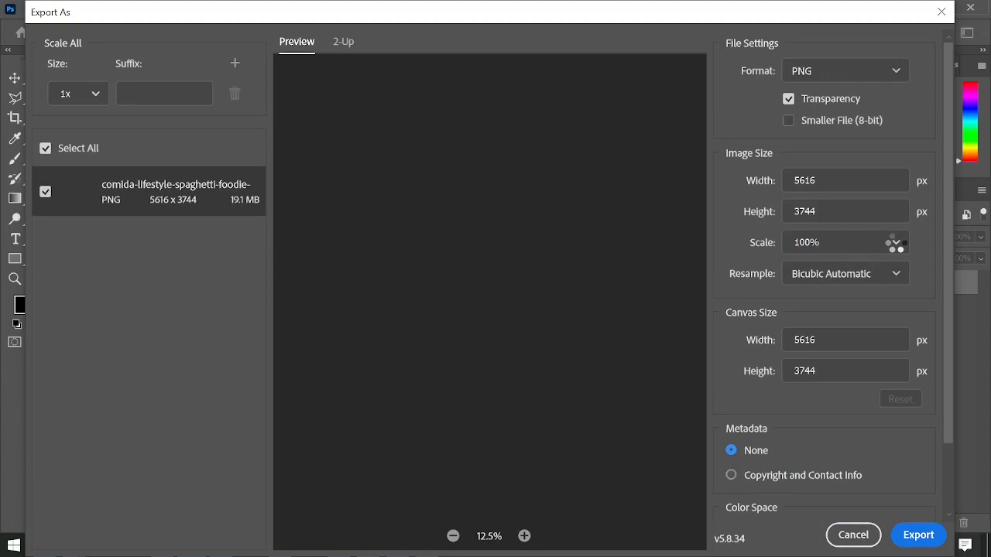
pyautogui.click(895, 245)
pyautogui.click(801, 297)
pyautogui.click(920, 536)
pyautogui.write('Des')
pyautogui.press('Return')
pyautogui.press('Return')
# Step: Switch to Illustrator, open the linked vegetable soup image in Photoshop and remove its background
pyautogui.click(164, 545)
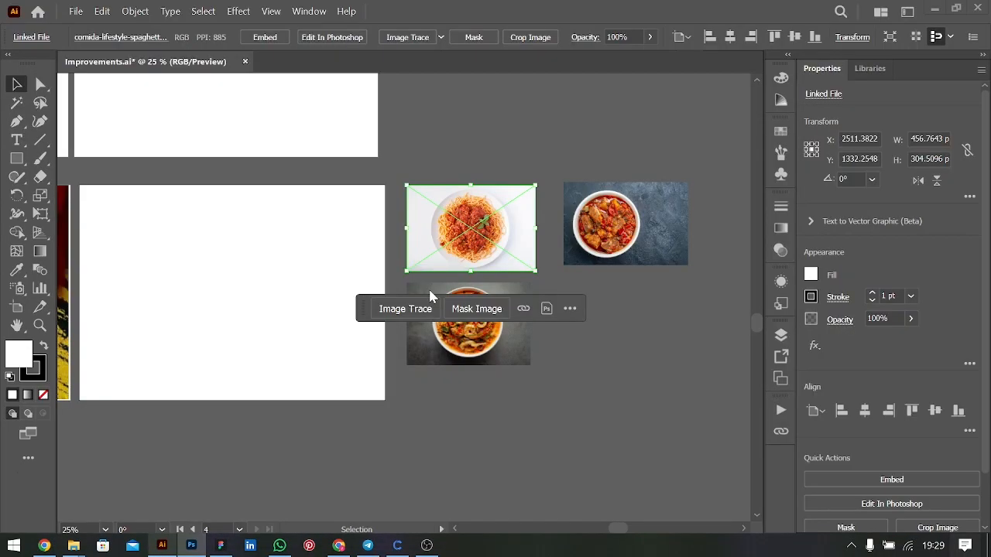
pyautogui.click(627, 223)
pyautogui.click(351, 38)
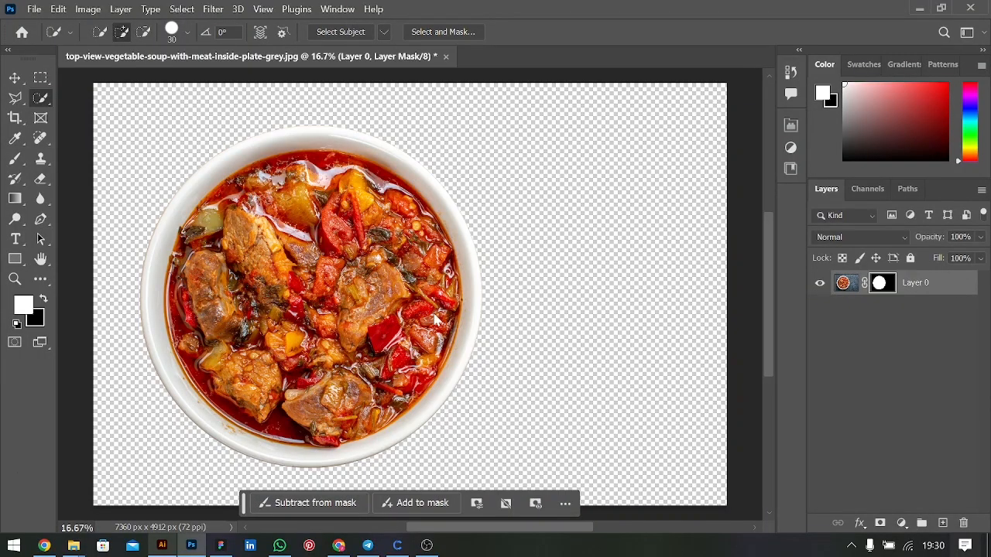
# Step: Apply a Shadows/Highlights adjustment to the image layer of the vegetable soup bowl
pyautogui.press('v')
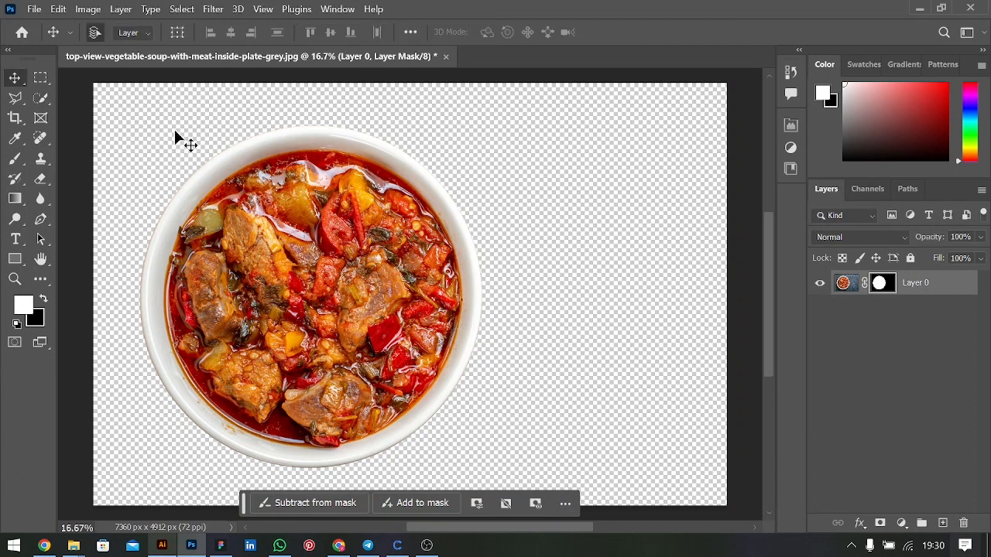
pyautogui.click(87, 9)
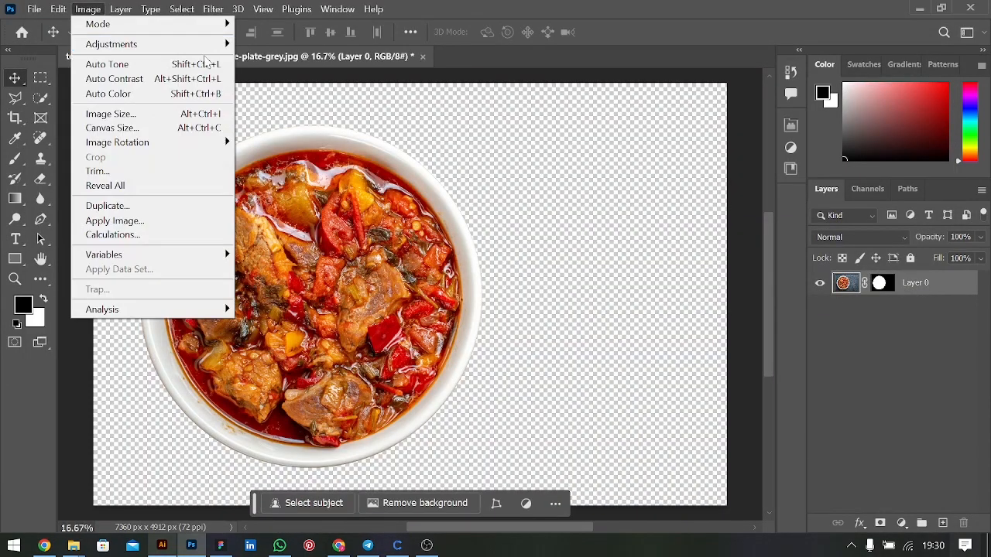
pyautogui.click(279, 296)
pyautogui.moveTo(597, 147); pyautogui.dragTo(599, 148)
pyautogui.press('Return')
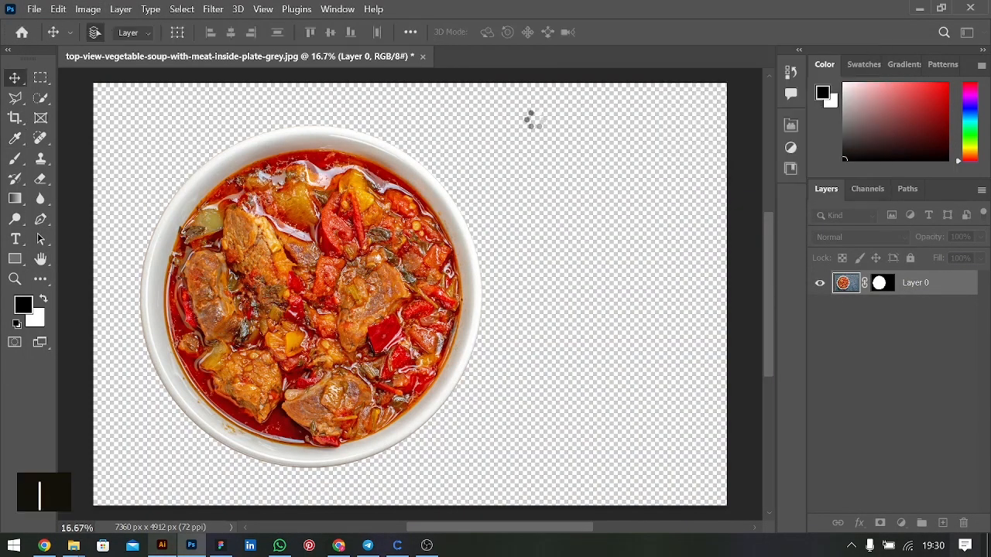
# Step: Choose a preset scale for the vegetable soup cutout and export it as a transparent PNG
pyautogui.hotkey('ctrl', 'alt', 'shift', 'w')
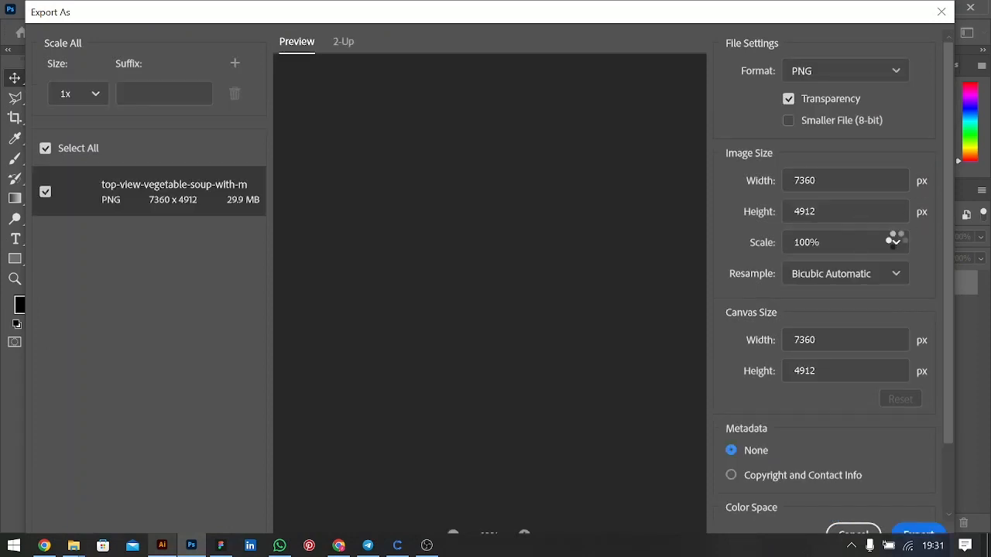
pyautogui.click(895, 246)
pyautogui.click(844, 387)
pyautogui.click(918, 534)
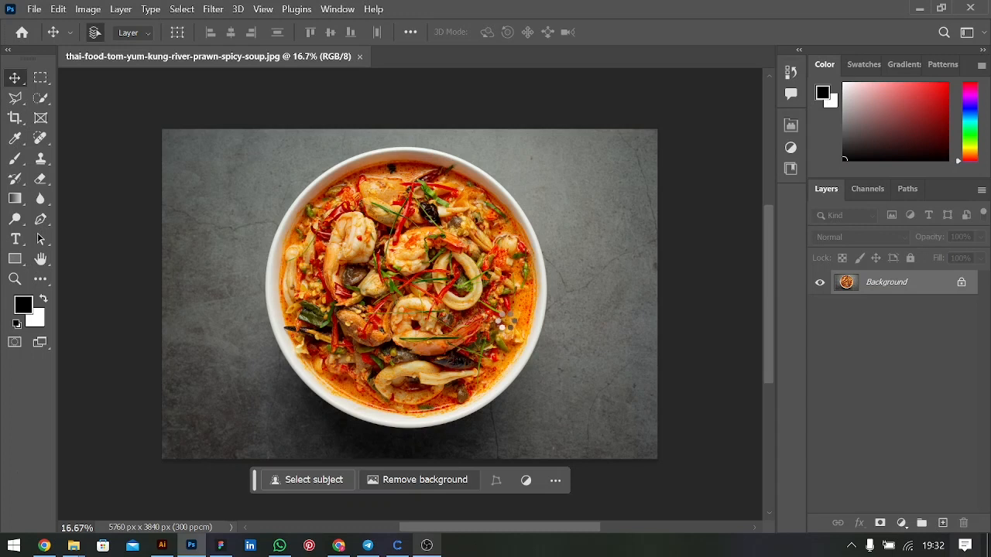
# Step: Remove the prawn soup image's background and apply a Shadows/Highlights adjustment to the bowl
pyautogui.click(88, 9)
pyautogui.moveTo(112, 44)
pyautogui.click(290, 293)
pyautogui.press('Return')
# Step: Export the prawn soup cutout as a transparent PNG at a preset scale and close the document without saving changes
pyautogui.hotkey('ctrl', 'alt', 'shift', 'w')
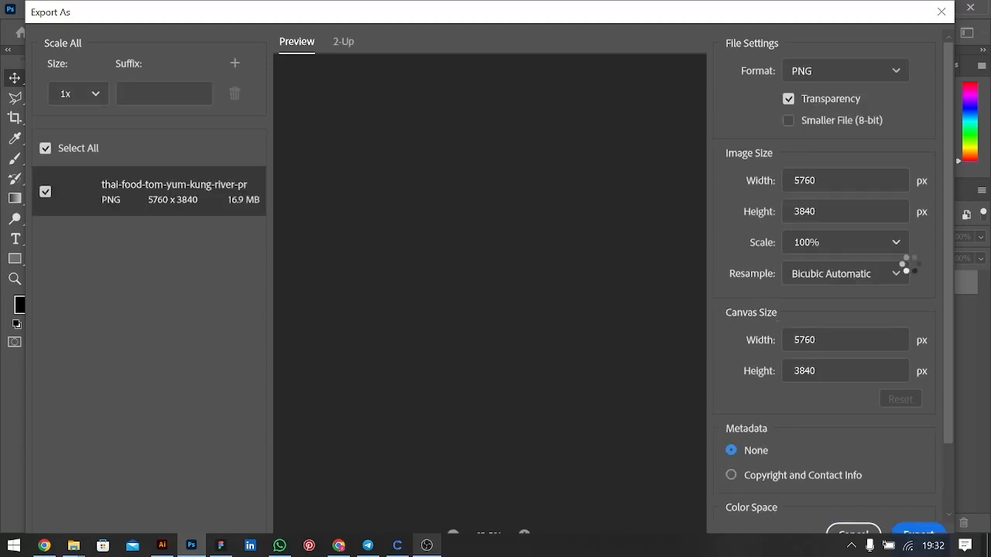
pyautogui.click(845, 242)
pyautogui.click(798, 320)
pyautogui.click(919, 533)
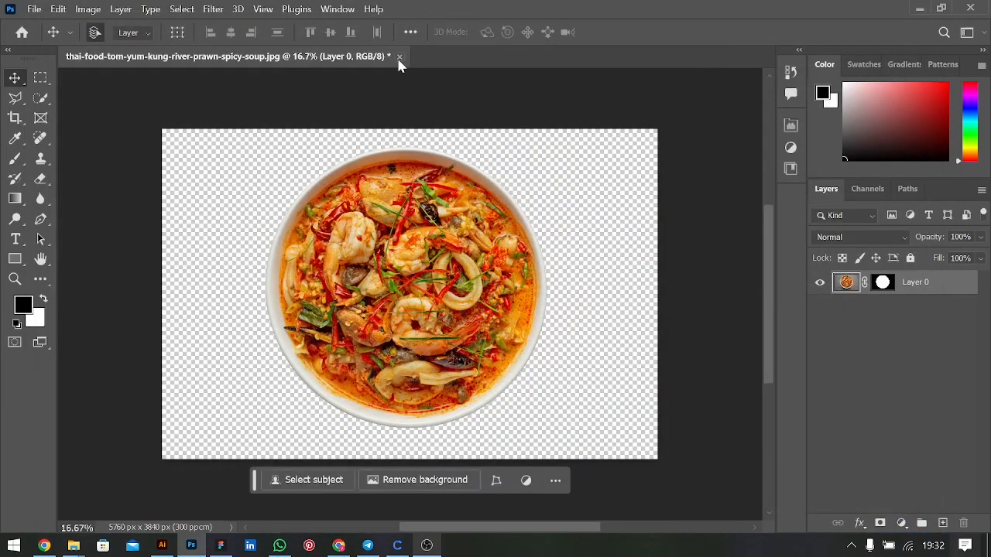
pyautogui.click(399, 56)
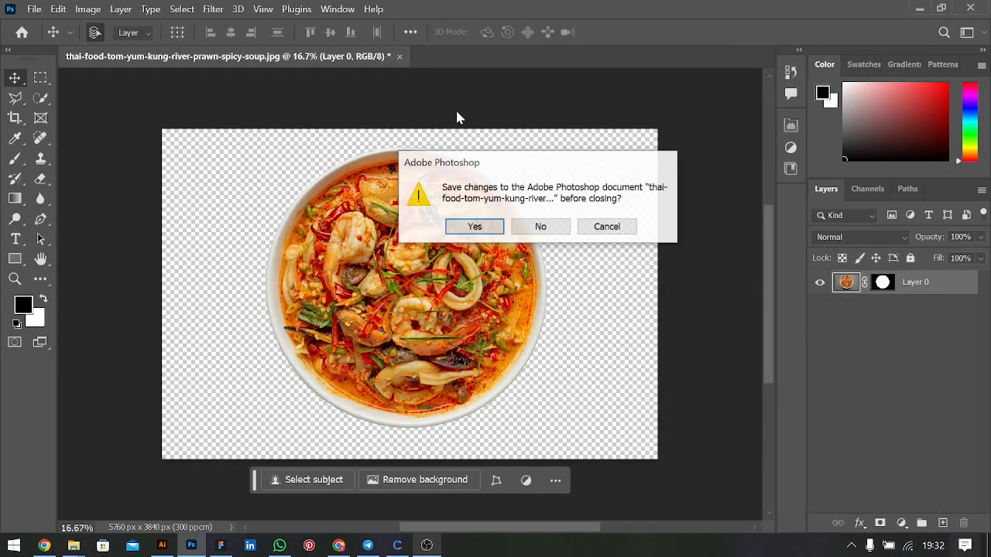
pyautogui.click(535, 225)
pyautogui.hscroll(-5, 470, 341)
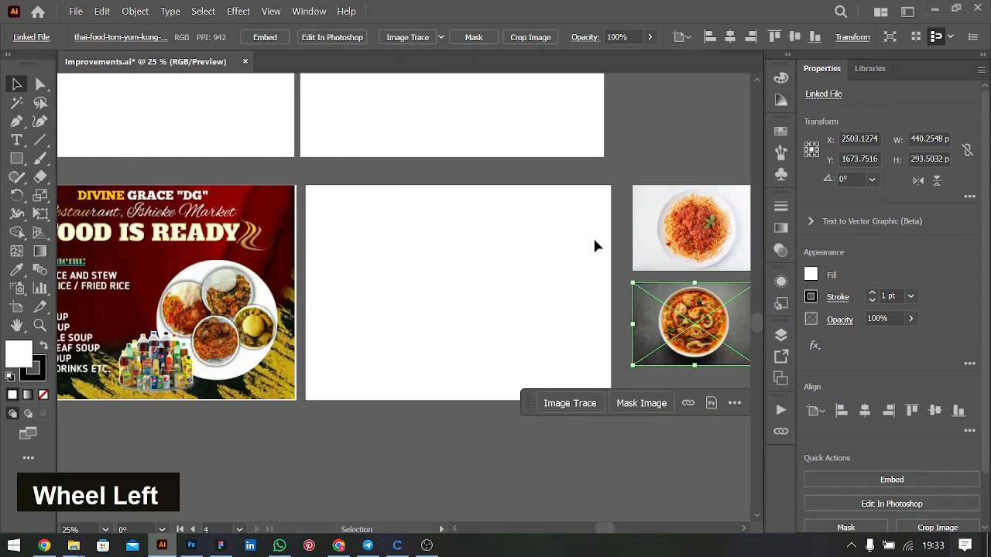
pyautogui.hscroll(3, 593, 246)
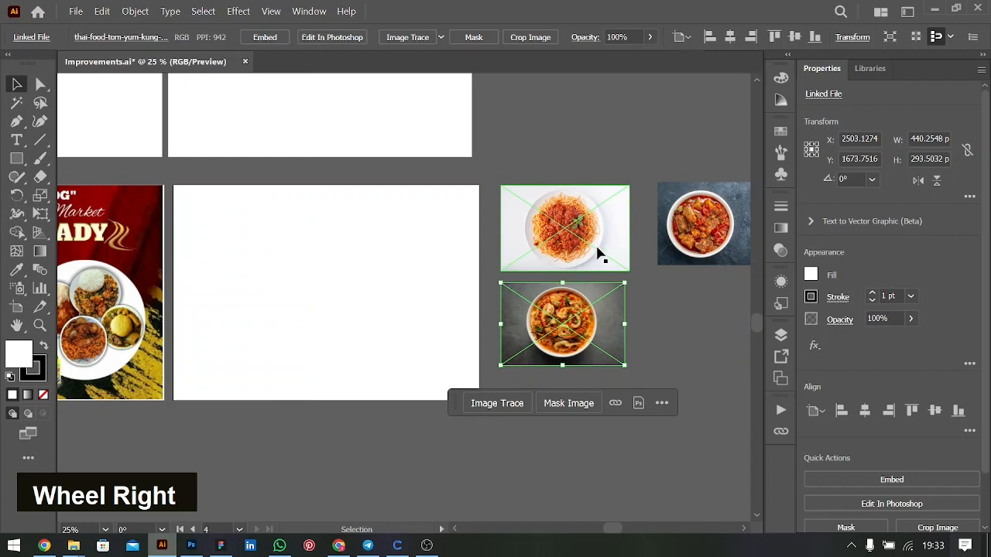
# Step: Relink the placed spaghetti image to its transparent PNG cutout in the Downloads > Design folder
pyautogui.click(585, 225)
pyautogui.click(596, 234)
pyautogui.click(780, 433)
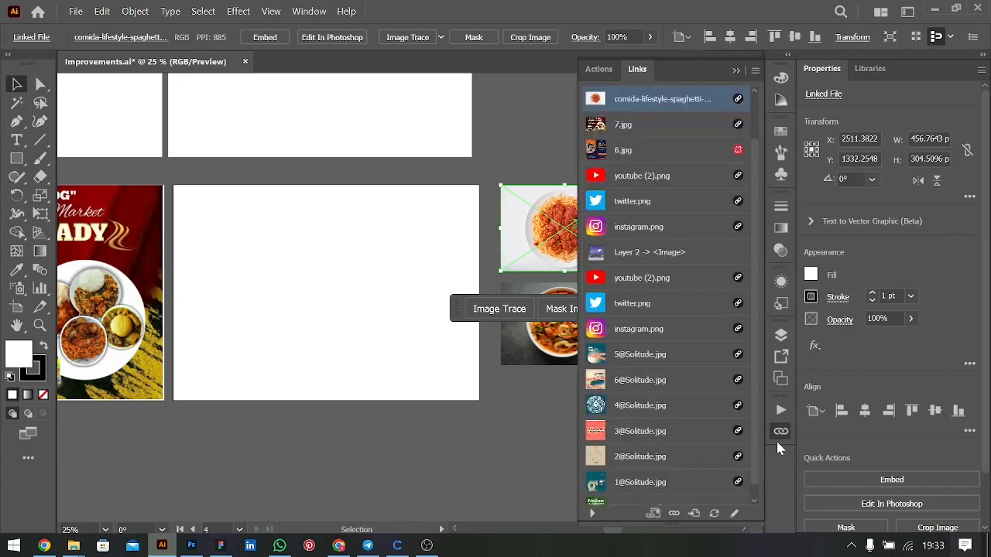
pyautogui.click(309, 10)
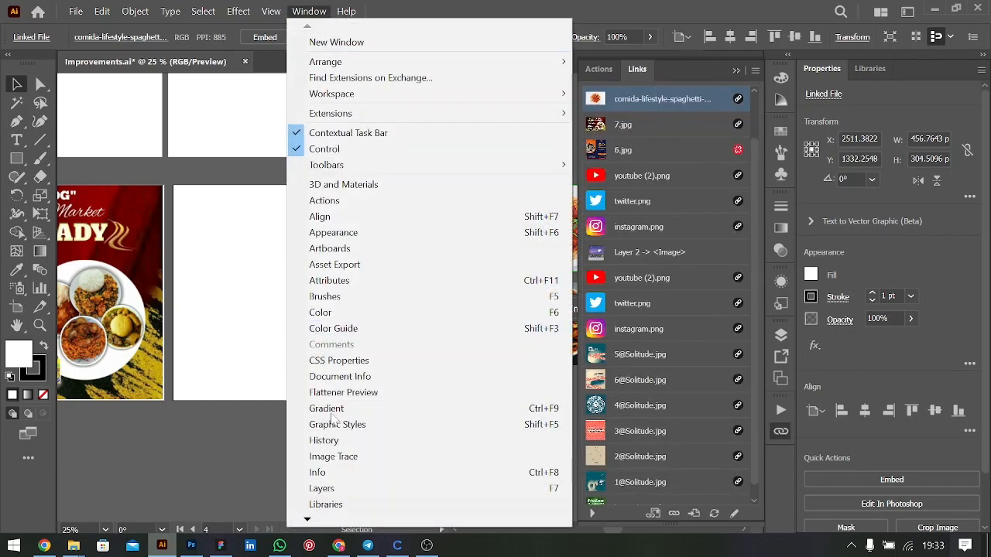
pyautogui.scroll(-5, 321, 499)
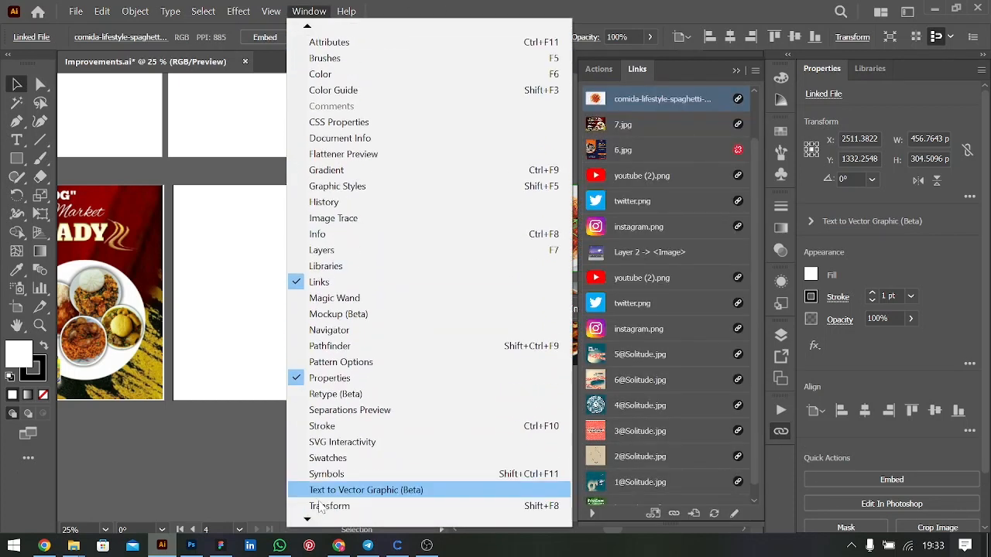
pyautogui.click(318, 266)
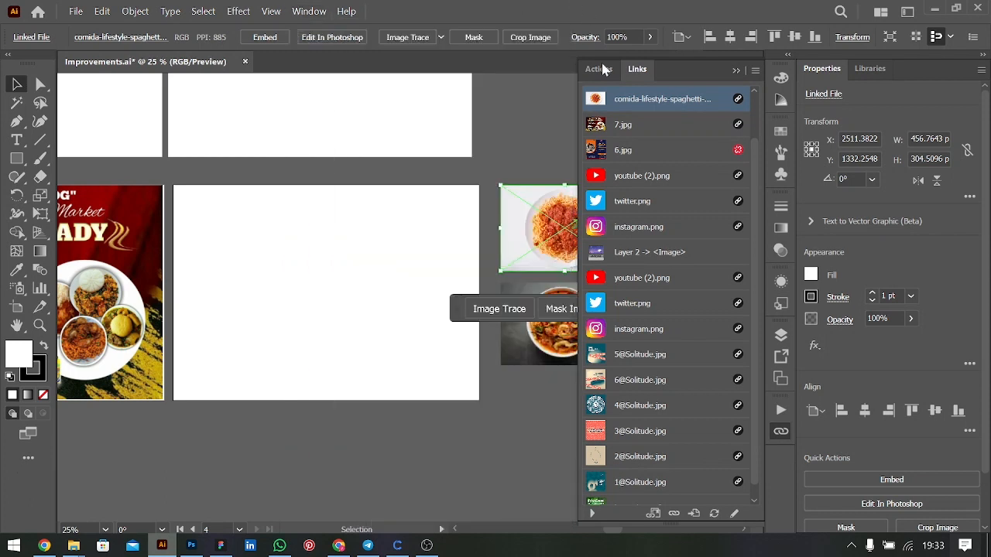
pyautogui.click(734, 72)
pyautogui.click(783, 428)
pyautogui.click(672, 515)
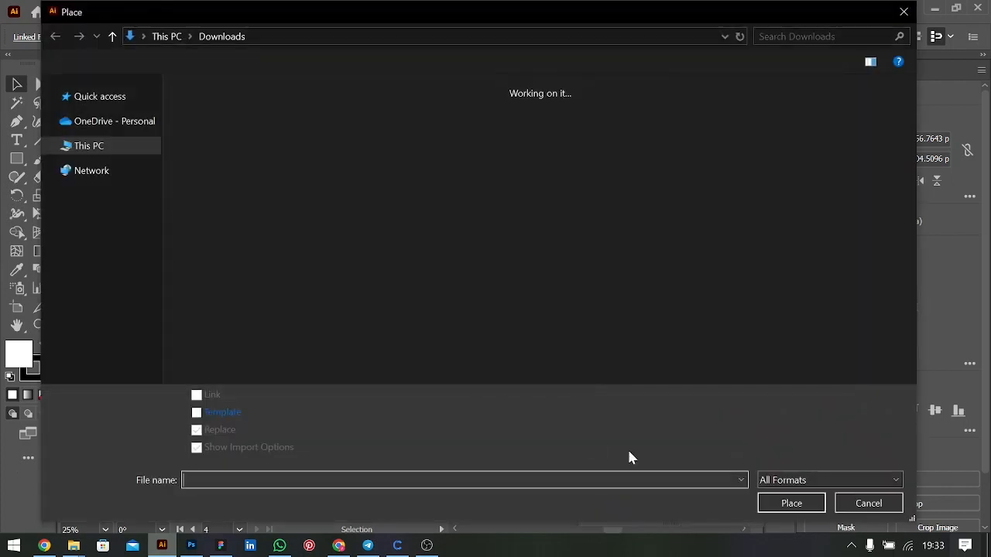
pyautogui.doubleClick(581, 144)
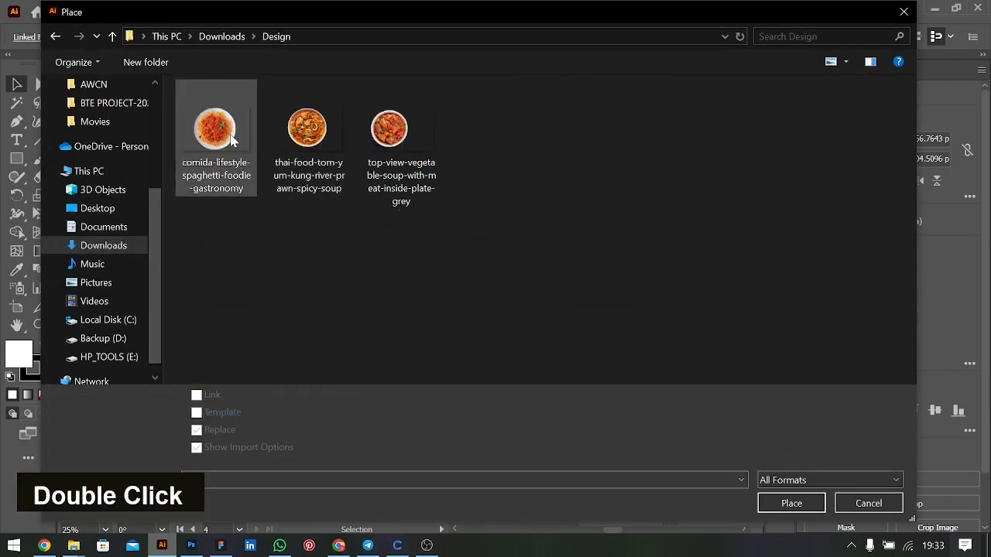
pyautogui.doubleClick(234, 140)
pyautogui.moveTo(524, 20); pyautogui.dragTo(551, 31)
pyautogui.doubleClick(276, 143)
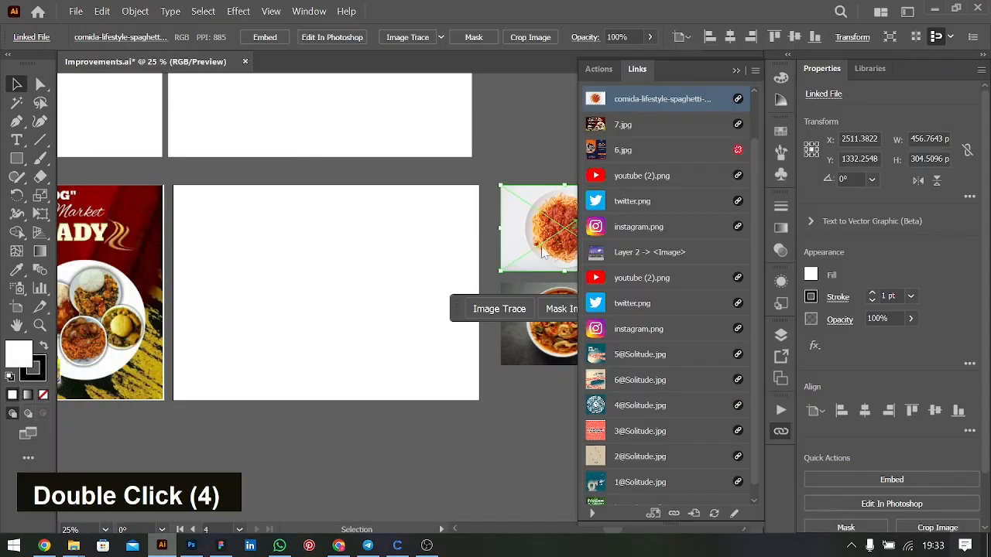
# Step: Relink the placed prawn soup image to its thai-food-tom-yum-kung cutout in the Design folder
pyautogui.click(537, 353)
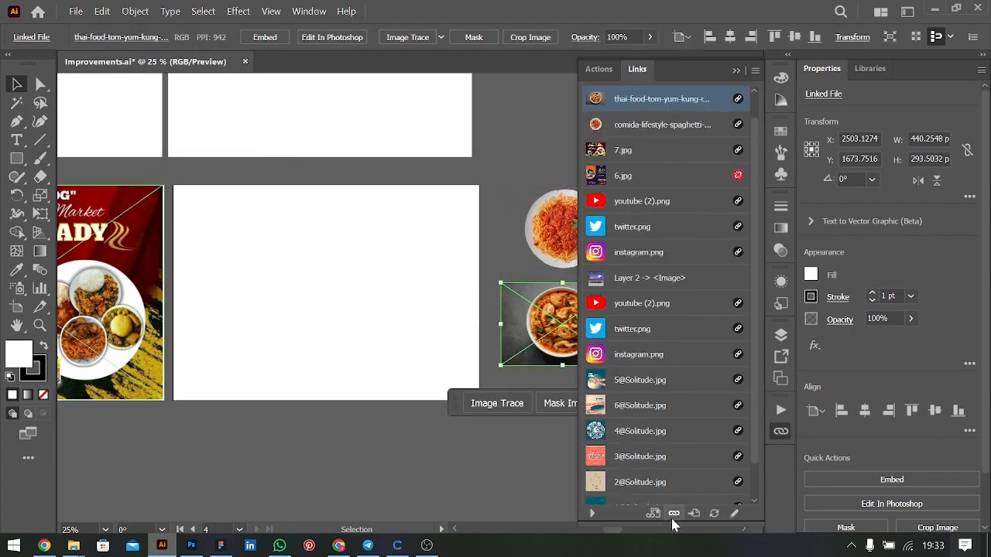
pyautogui.hotkey('shift', 'ctrl', 'p')
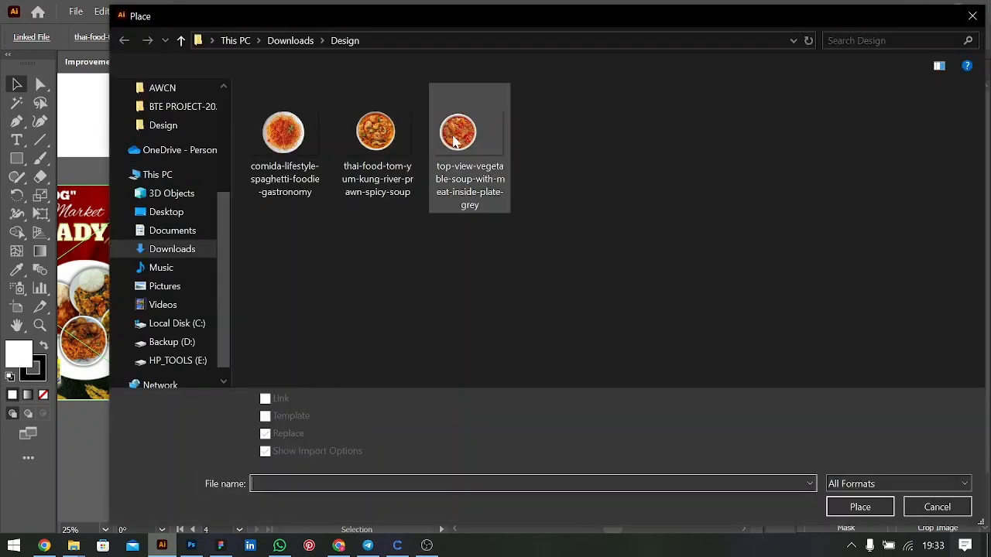
pyautogui.doubleClick(376, 155)
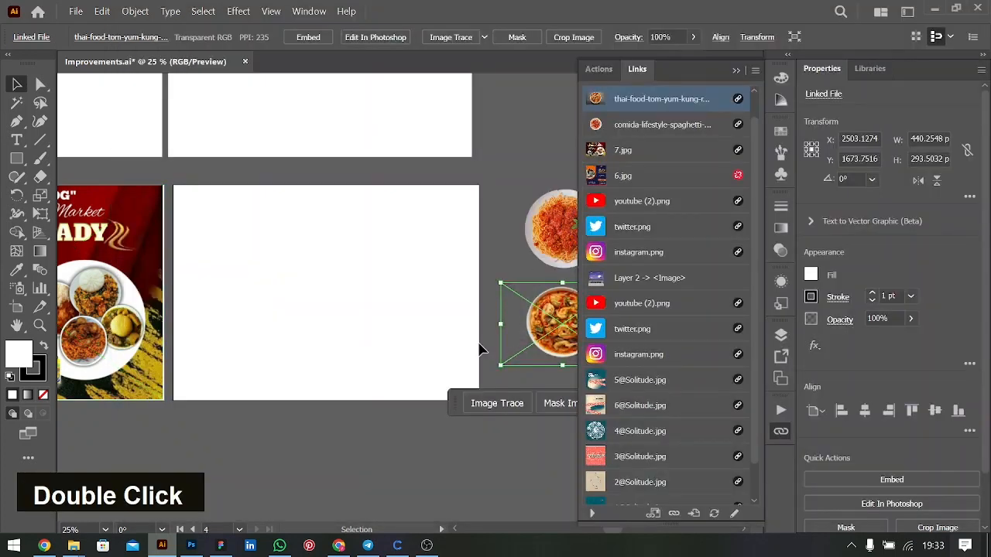
# Step: Relink the placed vegetable soup image to its cutout in the Design folder, then collapse the list of links
pyautogui.hscroll(3, 480, 350)
pyautogui.hscroll(1, 480, 349)
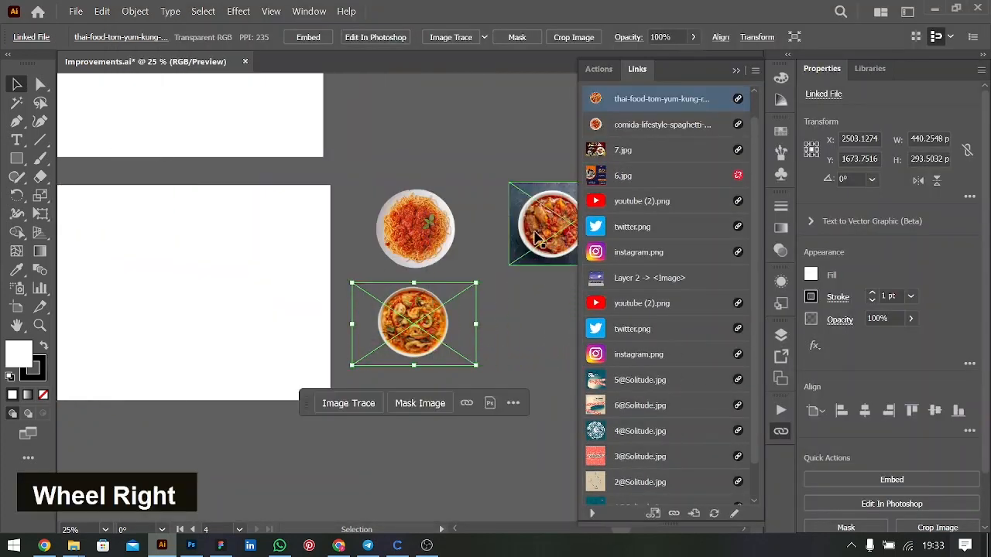
pyautogui.click(546, 225)
pyautogui.click(673, 513)
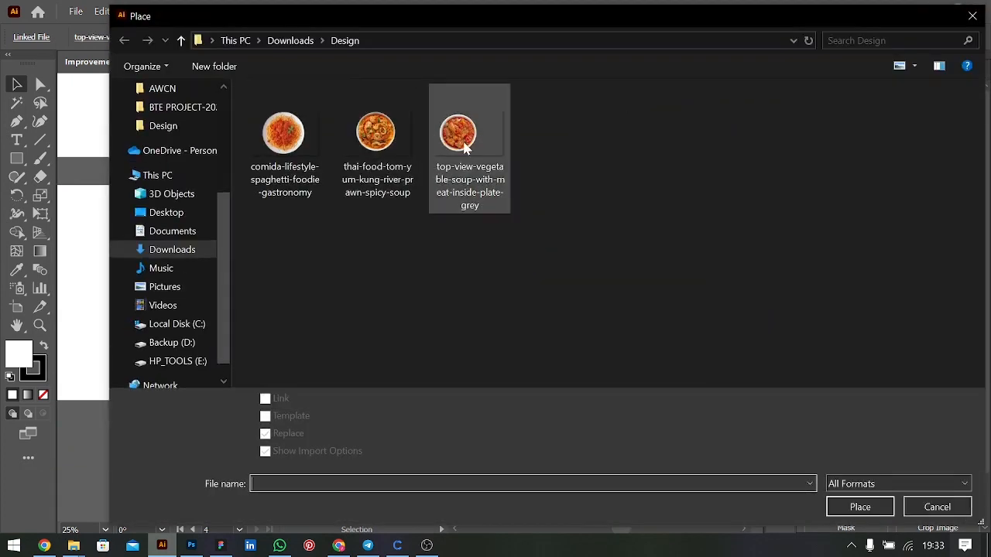
pyautogui.doubleClick(466, 146)
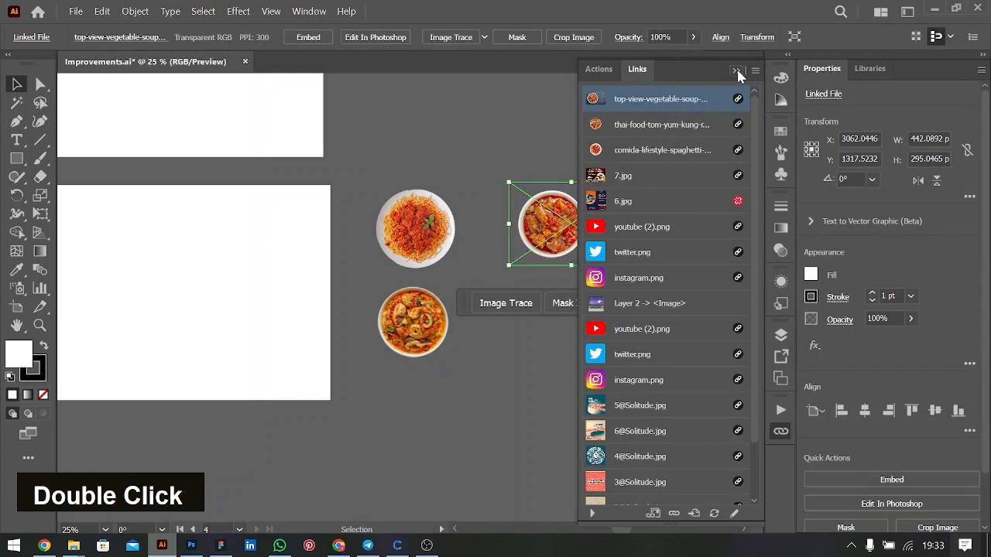
pyautogui.click(736, 70)
pyautogui.hscroll(-5, 472, 303)
pyautogui.hscroll(-3, 529, 292)
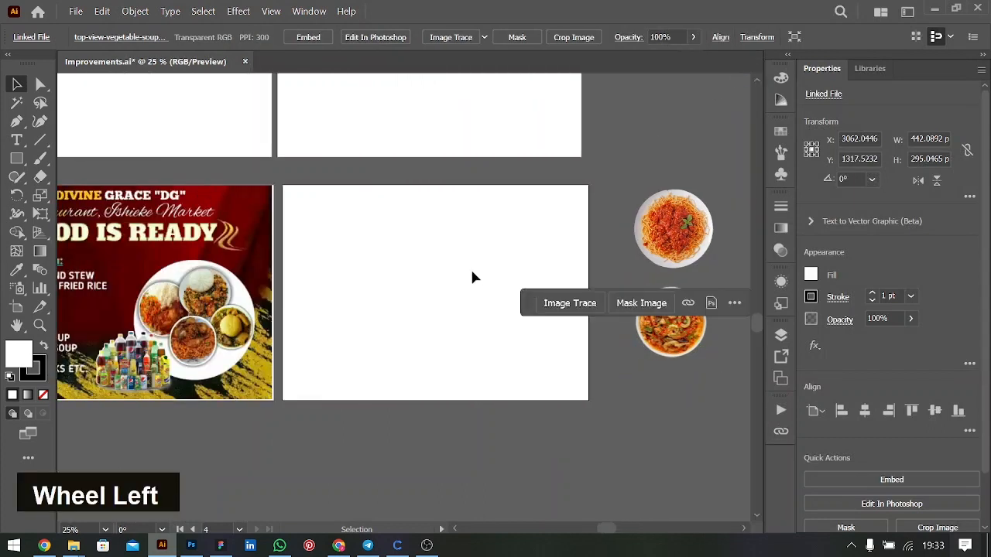
pyautogui.click(472, 277)
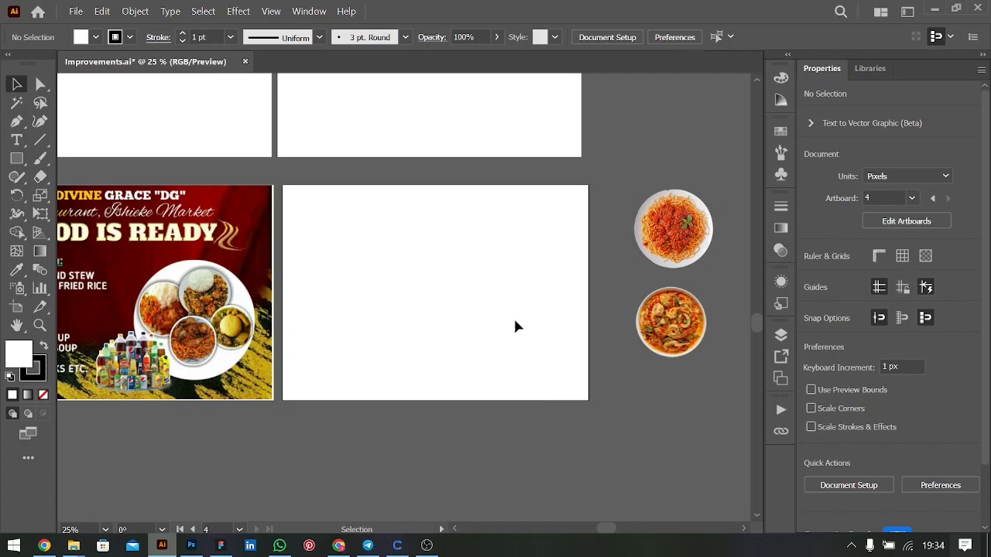
# Step: Move the vegetable soup cutout directly below the prawn soup bowl beside the blank artboard
pyautogui.hscroll(-2, 517, 327)
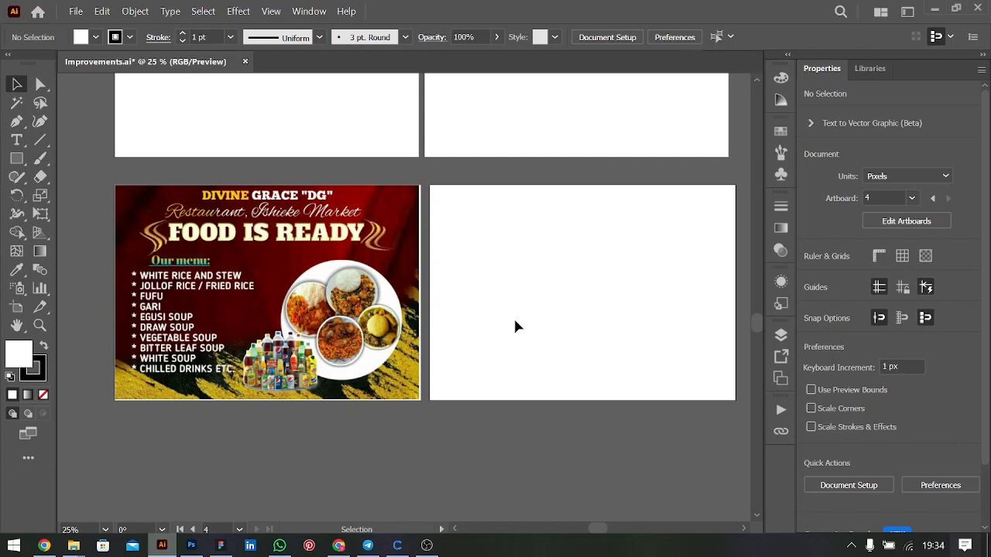
pyautogui.hscroll(5, 516, 327)
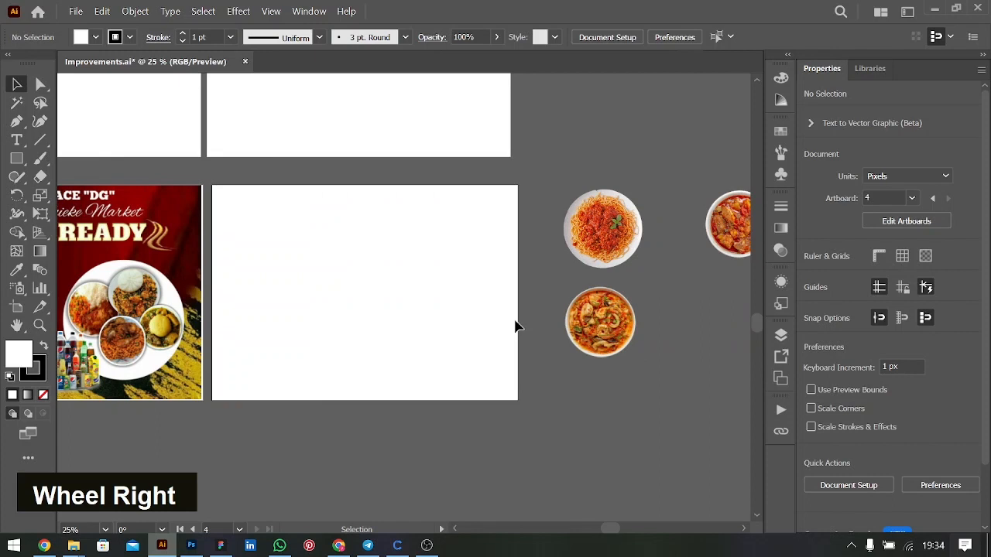
pyautogui.moveTo(740, 225); pyautogui.dragTo(600, 424)
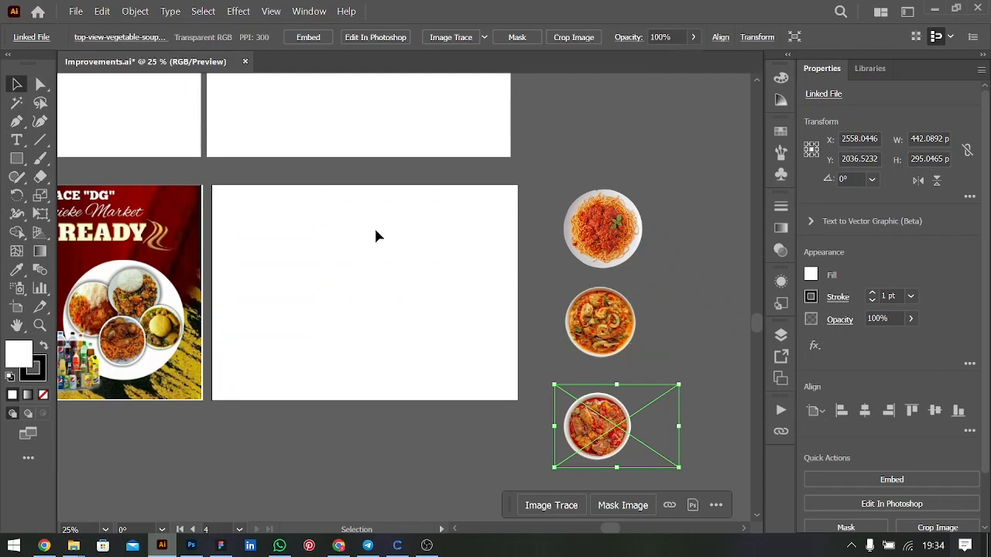
# Step: Examine the blank flyer artboard's dimensions with the Artboard tool and locate the measurement units preference
pyautogui.hscroll(-2, 344, 277)
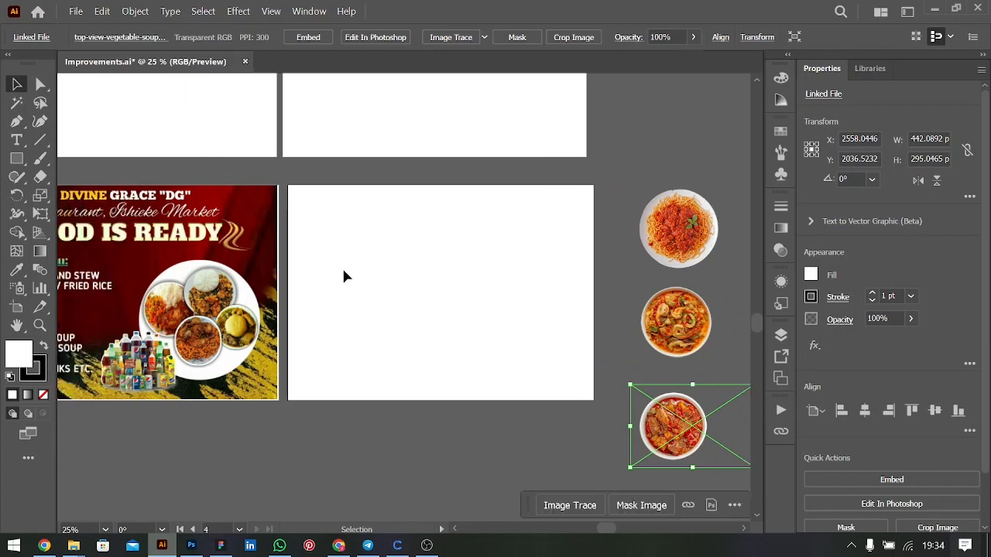
pyautogui.press('shift')
pyautogui.press('o')
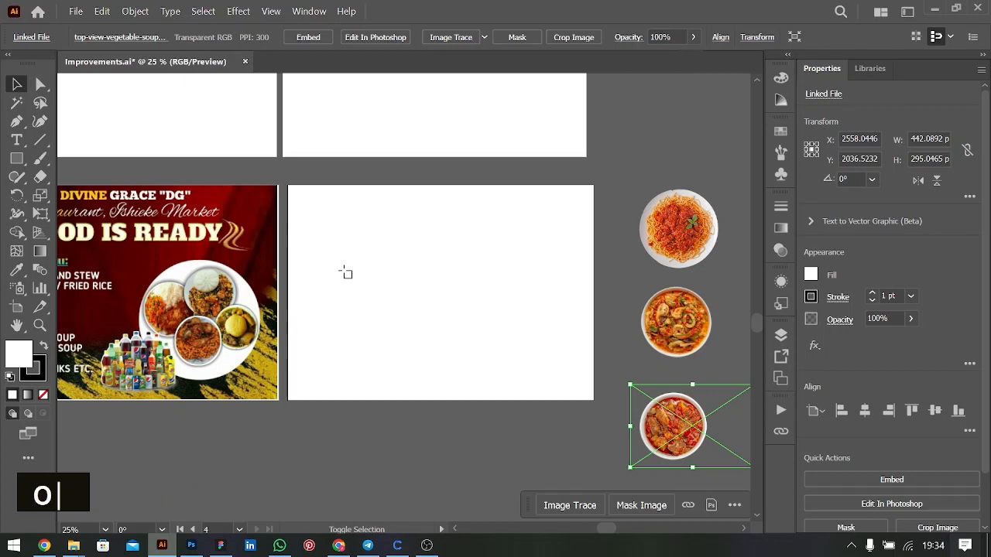
pyautogui.click(345, 271)
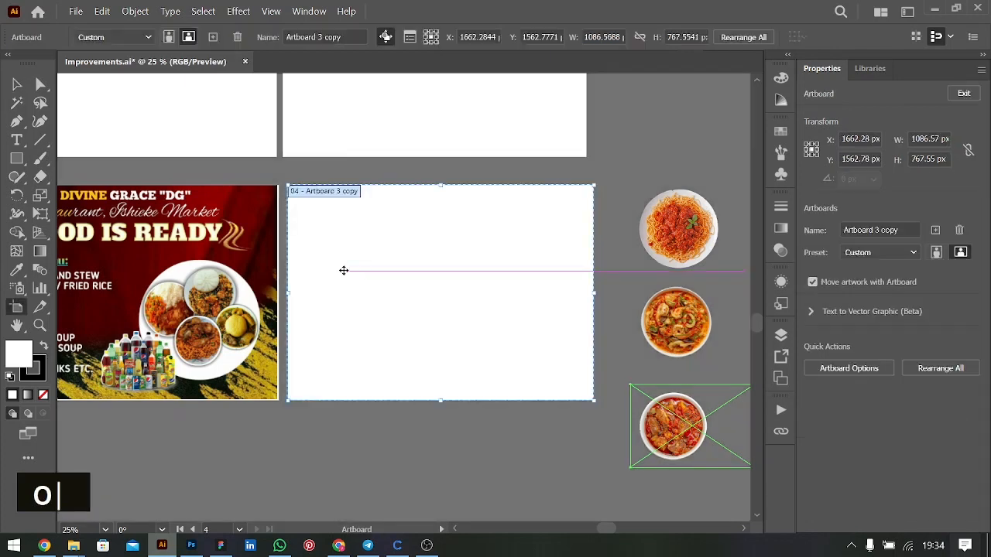
pyautogui.hscroll(2, 344, 271)
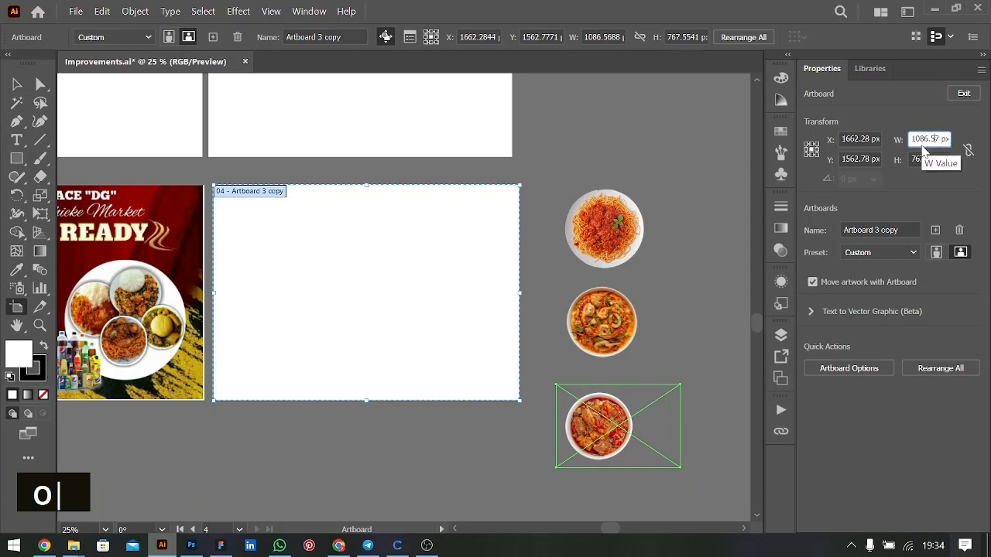
pyautogui.click(915, 138)
pyautogui.click(101, 12)
pyautogui.moveTo(228, 463)
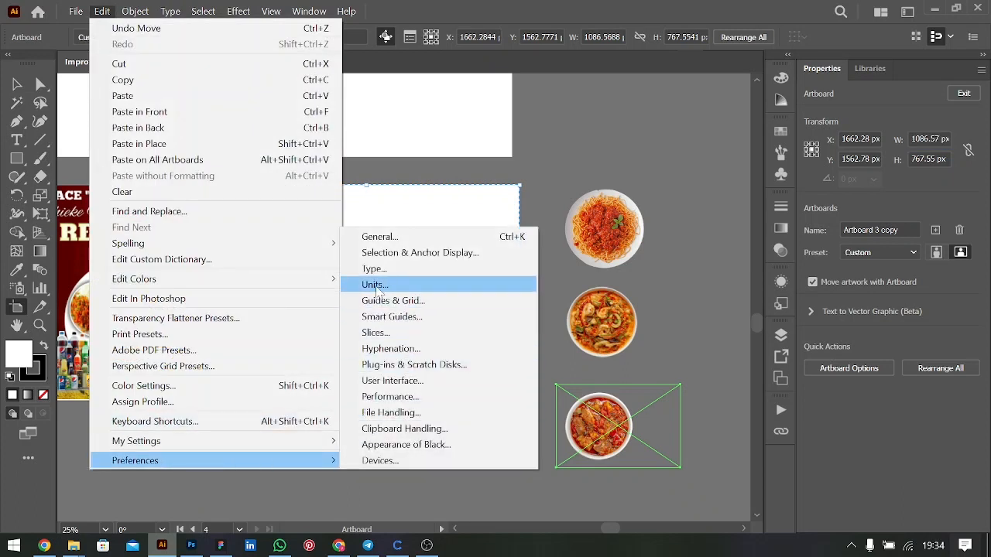
pyautogui.click(611, 8)
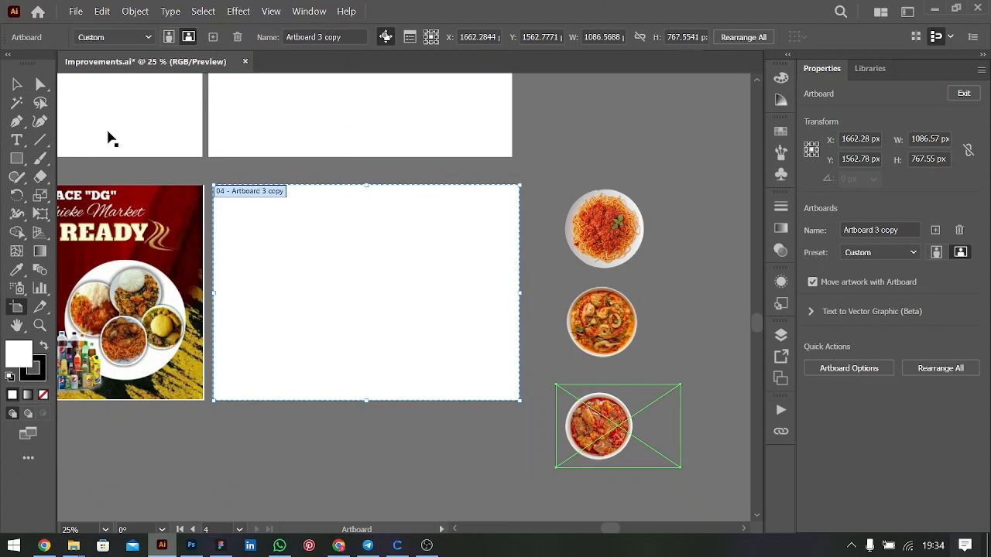
pyautogui.click(17, 84)
# Step: Draw a background rectangle of about 1086 × 762 px covering the blank artboard beside the original flyer
pyautogui.hscroll(-5, 416, 266)
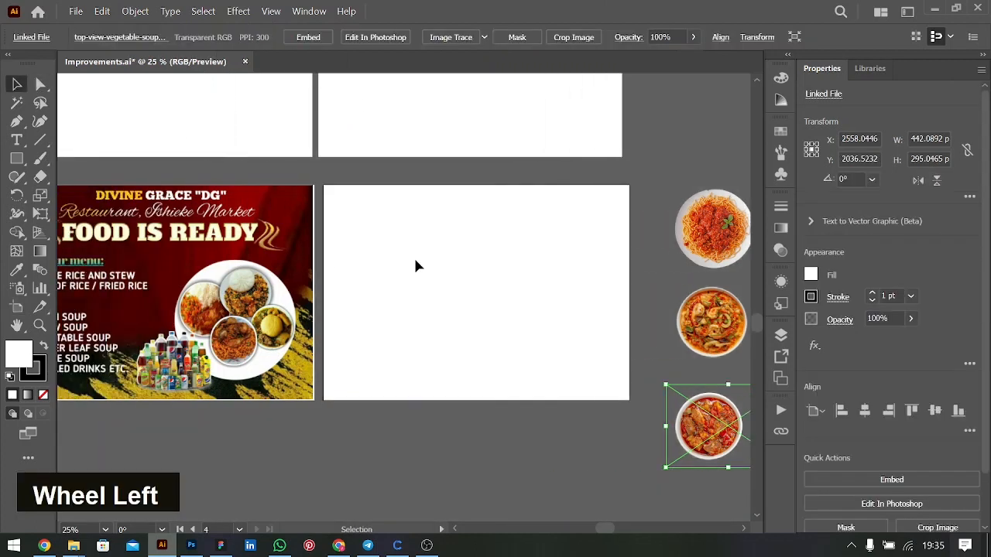
pyautogui.hscroll(2, 416, 266)
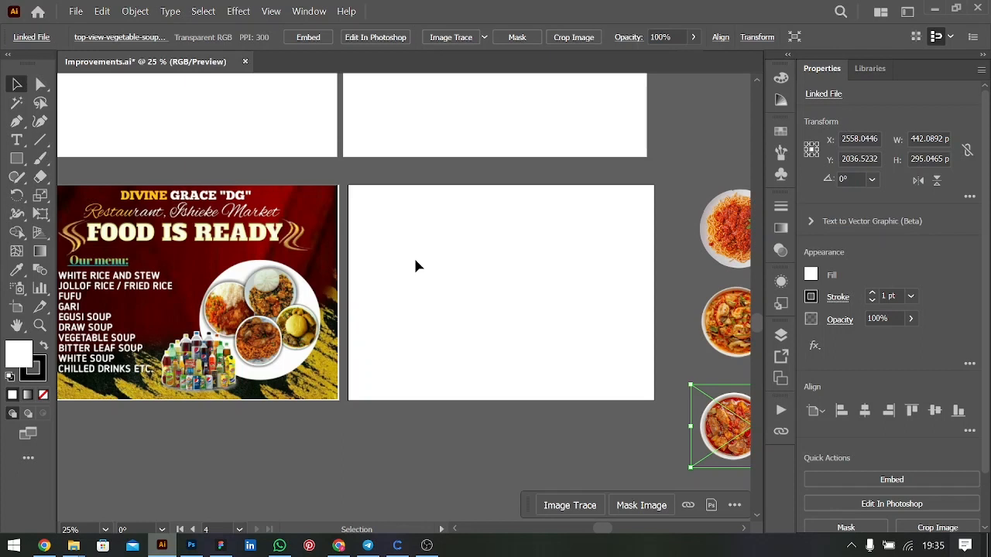
pyautogui.hscroll(4, 415, 266)
pyautogui.click(16, 158)
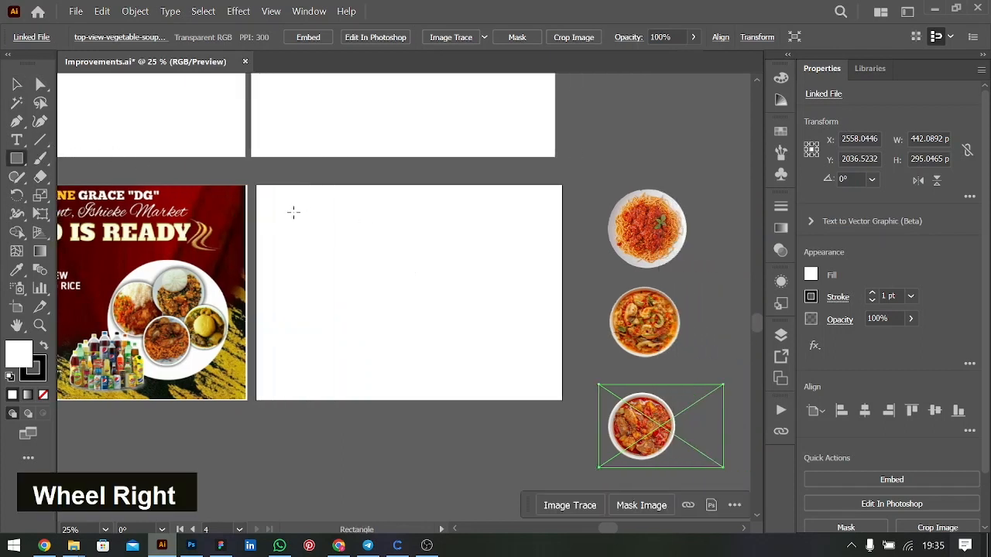
pyautogui.moveTo(256, 186); pyautogui.dragTo(562, 399)
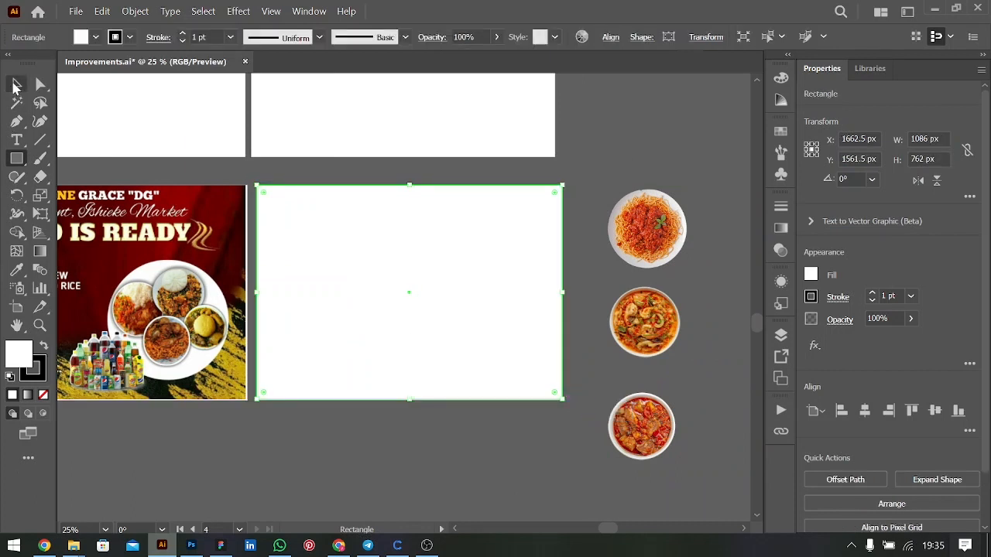
# Step: Draw a small color swatch square of about 65 × 65 px in the gap above the new flyer artboard
pyautogui.scroll(2, 386, 336)
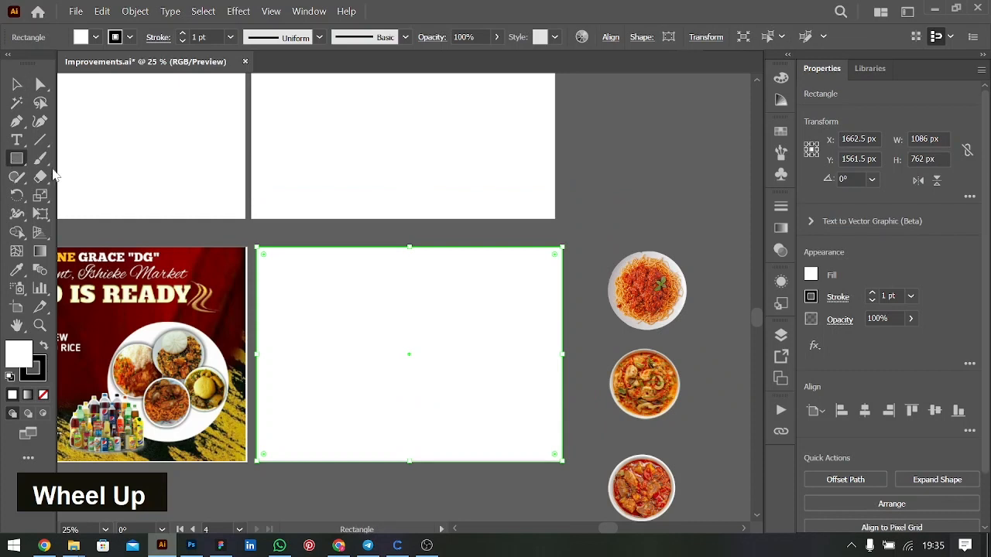
pyautogui.moveTo(273, 226); pyautogui.dragTo(285, 238)
pyautogui.click(17, 84)
pyautogui.click(302, 235)
pyautogui.moveTo(277, 235); pyautogui.dragTo(304, 231)
pyautogui.keyDown('shift'); pyautogui.click(290, 234); pyautogui.keyUp('shift')
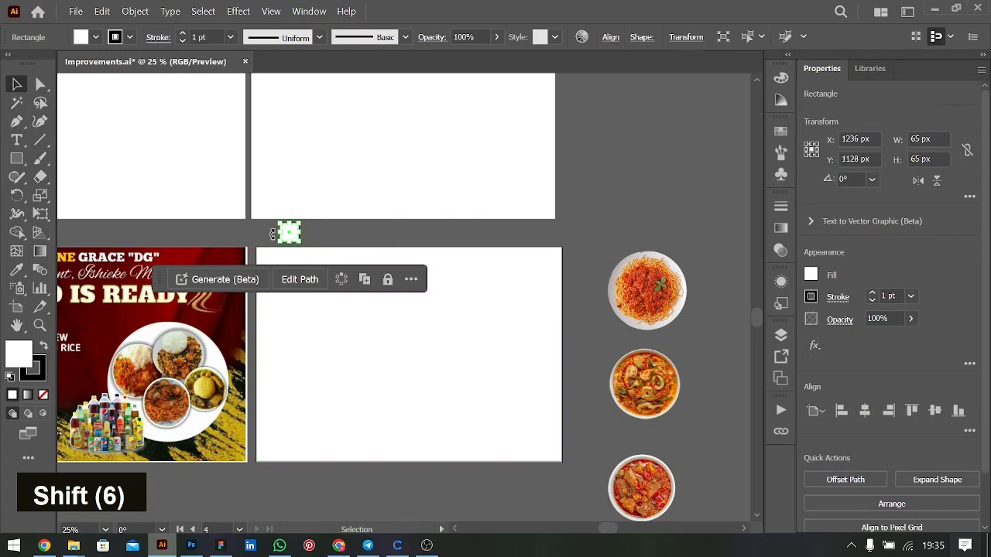
# Step: Duplicate the small square at equal spacing along a horizontal line to make a row of five swatches
pyautogui.moveTo(289, 241); pyautogui.dragTo(324, 240)
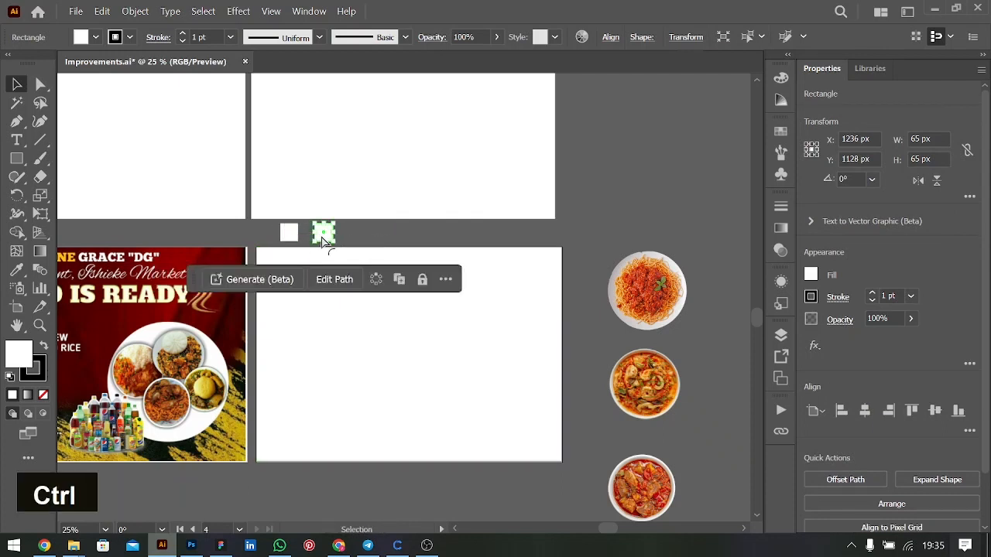
pyautogui.hotkey('ctrl', 'd')
pyautogui.hotkey('ctrl', 'd')
pyautogui.hotkey('ctrl', 'd')
pyautogui.click(320, 250)
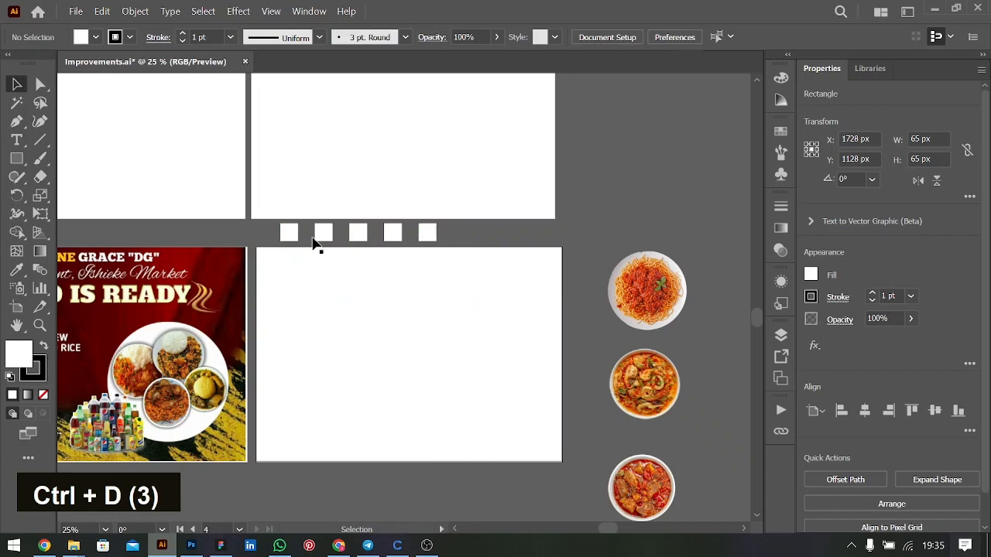
# Step: Fill the first swatch square with the dark maroon sampled from the original flyer's background
pyautogui.click(292, 233)
pyautogui.press('i')
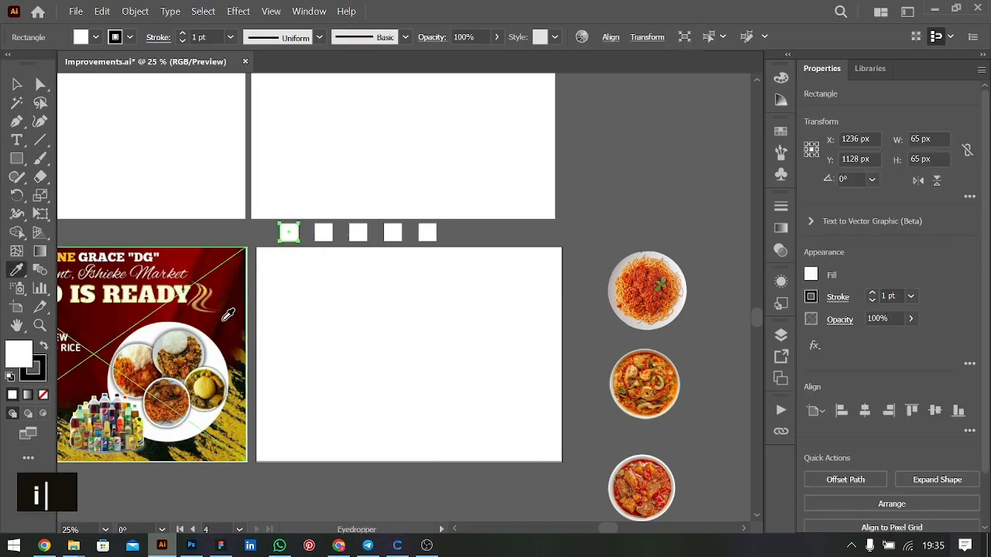
pyautogui.click(229, 314)
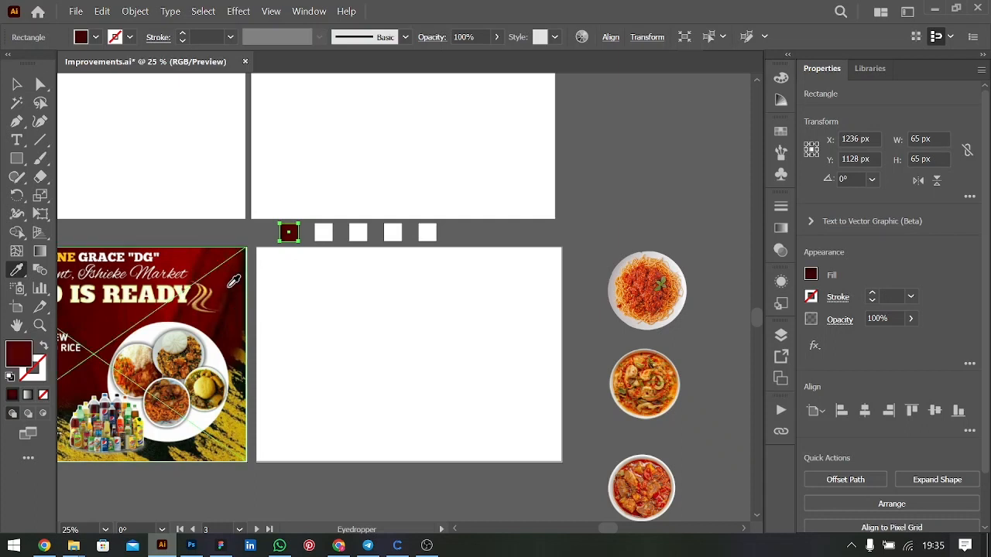
pyautogui.press('v')
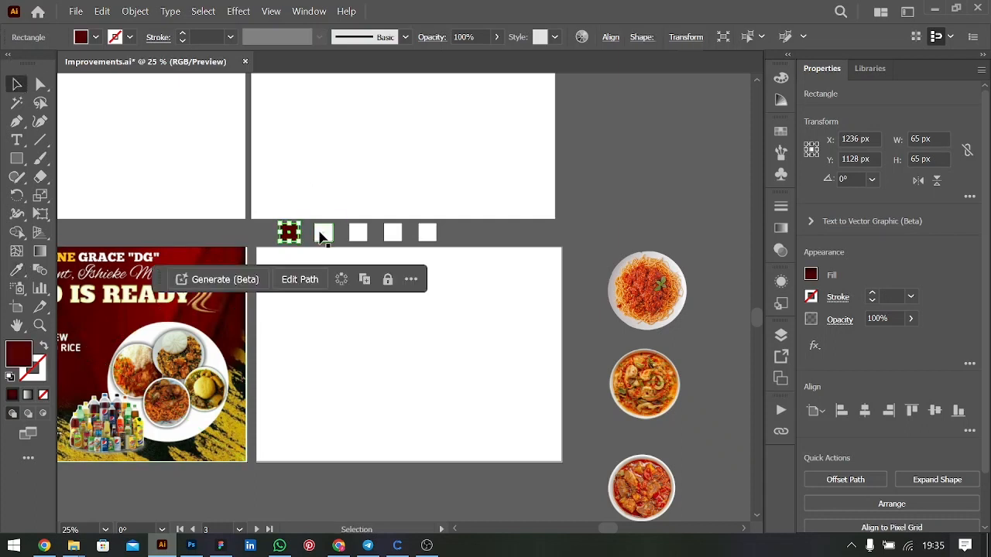
# Step: Fill the second swatch square with the bright red sampled from the original flyer's upper background beside the heading
pyautogui.click(323, 235)
pyautogui.press('i')
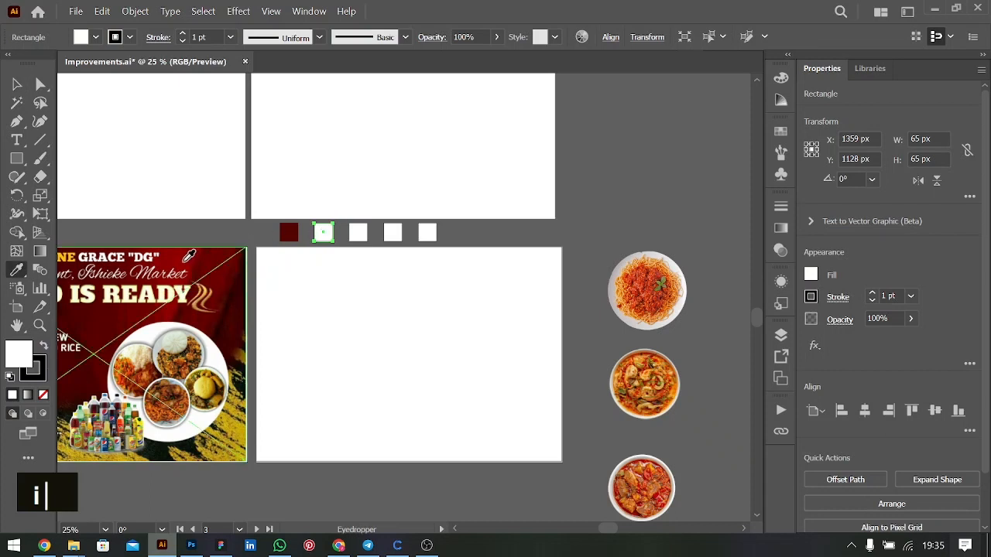
pyautogui.click(189, 256)
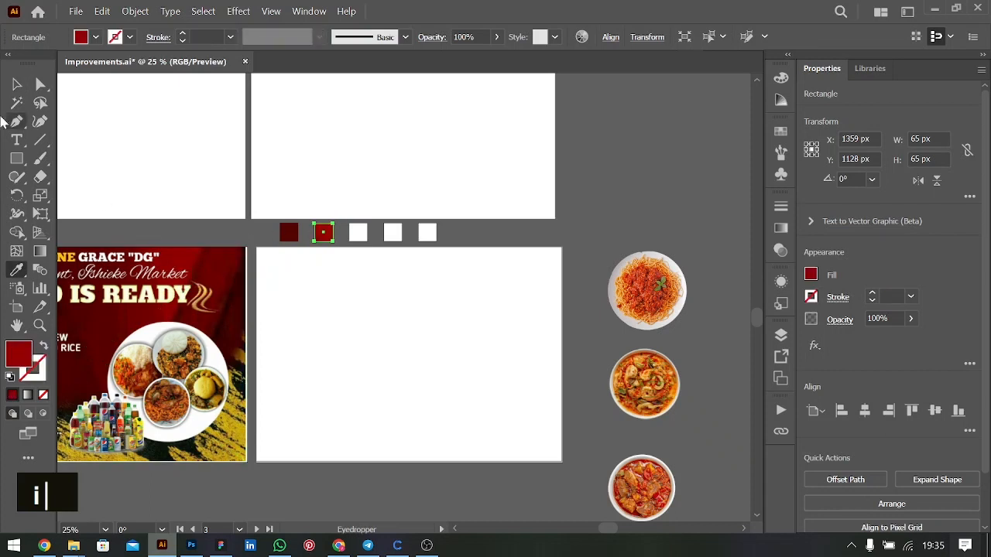
# Step: Fill the third swatch square with a red sampled from the original flyer's background just below the FOOD IS READY title
pyautogui.press('v')
pyautogui.click(359, 235)
pyautogui.press('i')
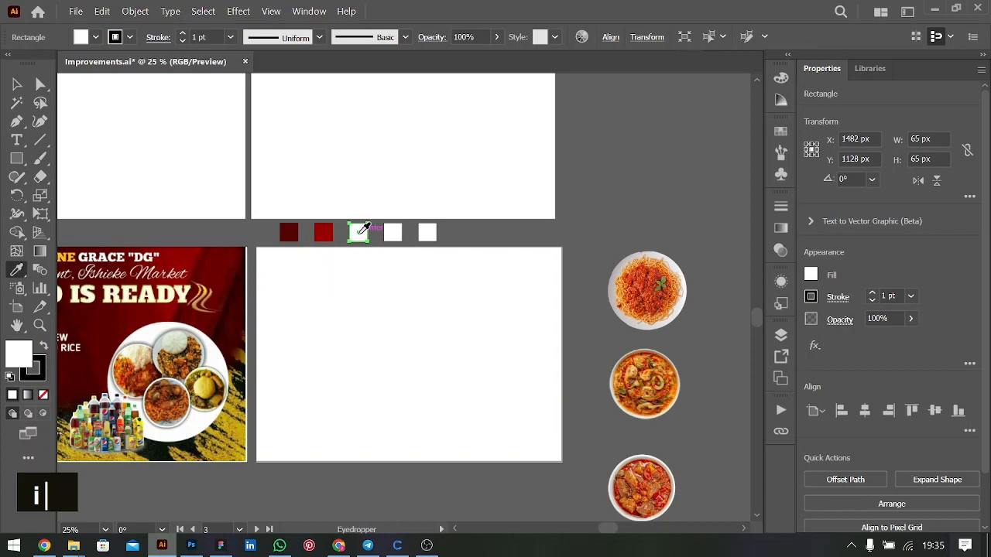
pyautogui.hscroll(-5, 189, 326)
pyautogui.press('i')
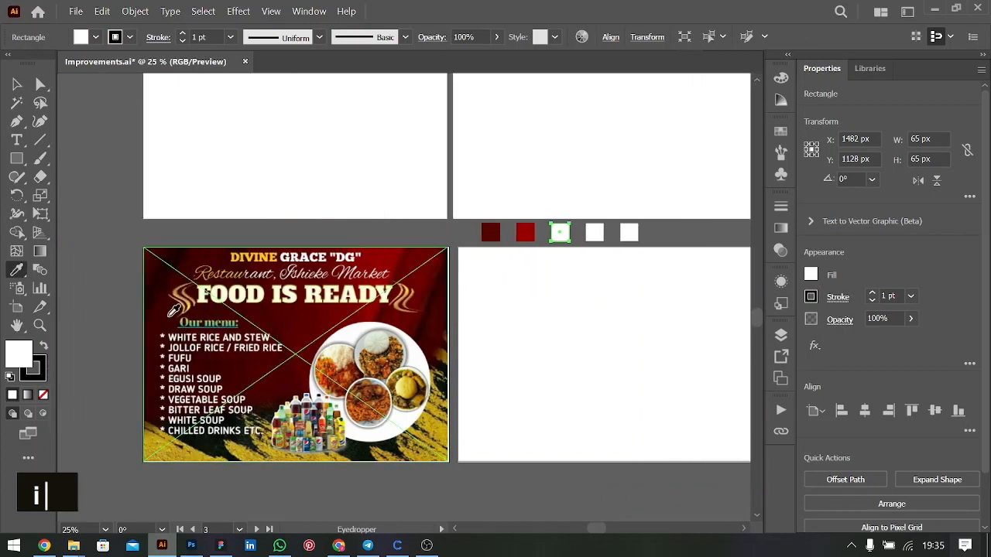
pyautogui.click(174, 315)
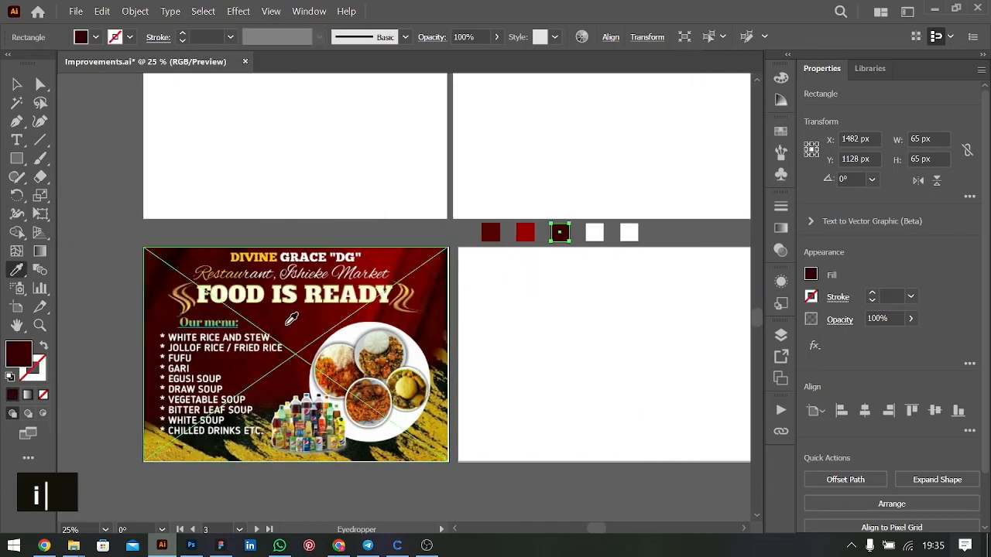
pyautogui.click(338, 309)
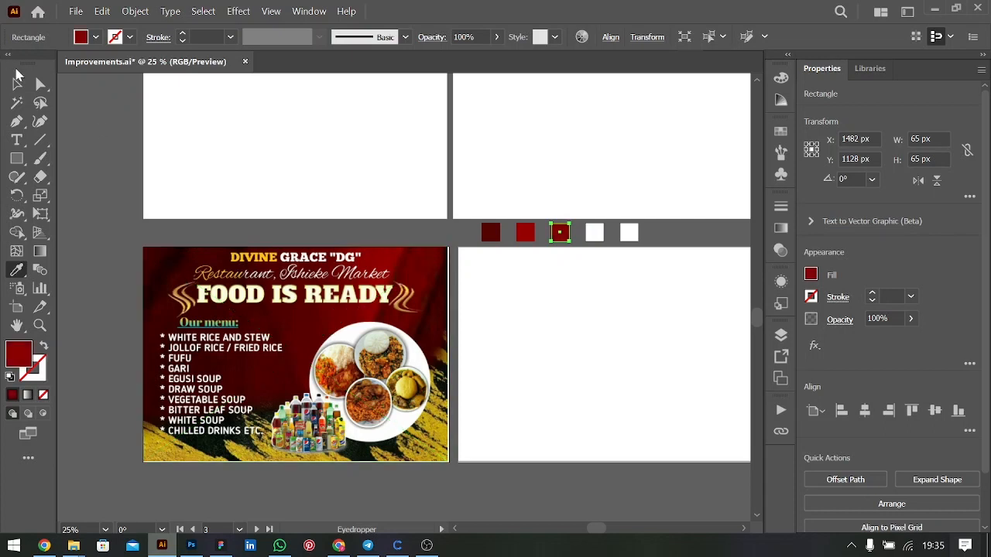
# Step: Fill the fourth swatch square with the red sampled near the upper-right corner of the original flyer, and deselect it
pyautogui.click(17, 83)
pyautogui.click(593, 232)
pyautogui.press('i')
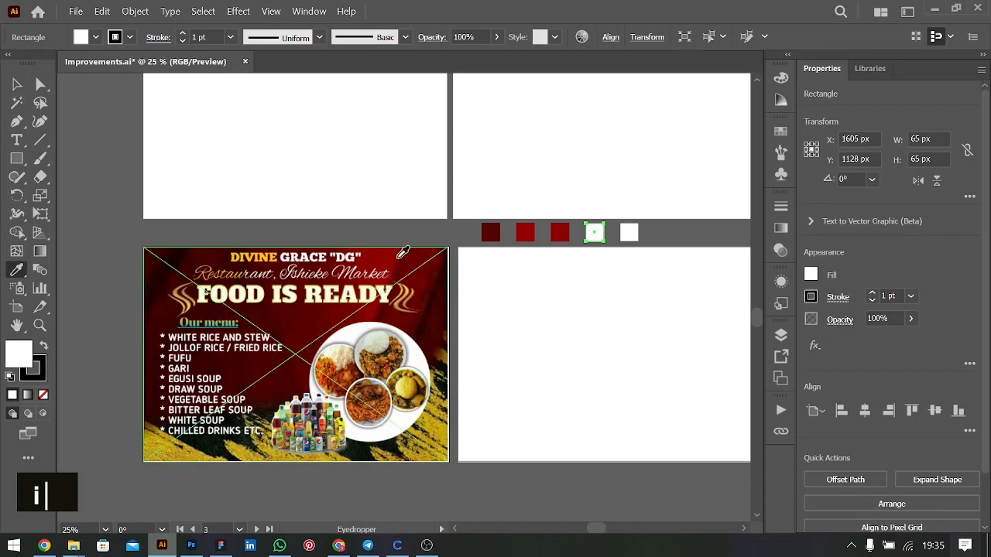
pyautogui.click(403, 251)
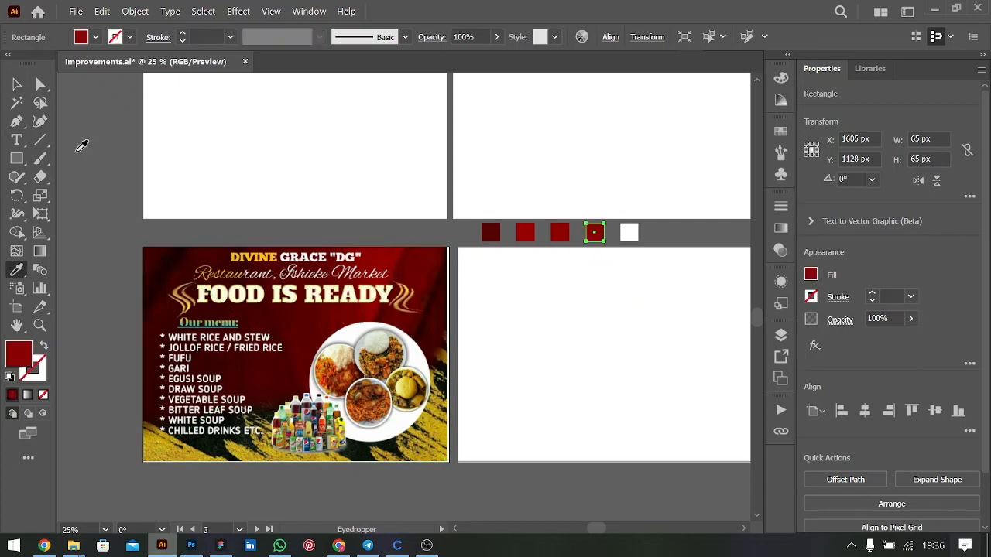
pyautogui.click(18, 85)
pyautogui.click(688, 237)
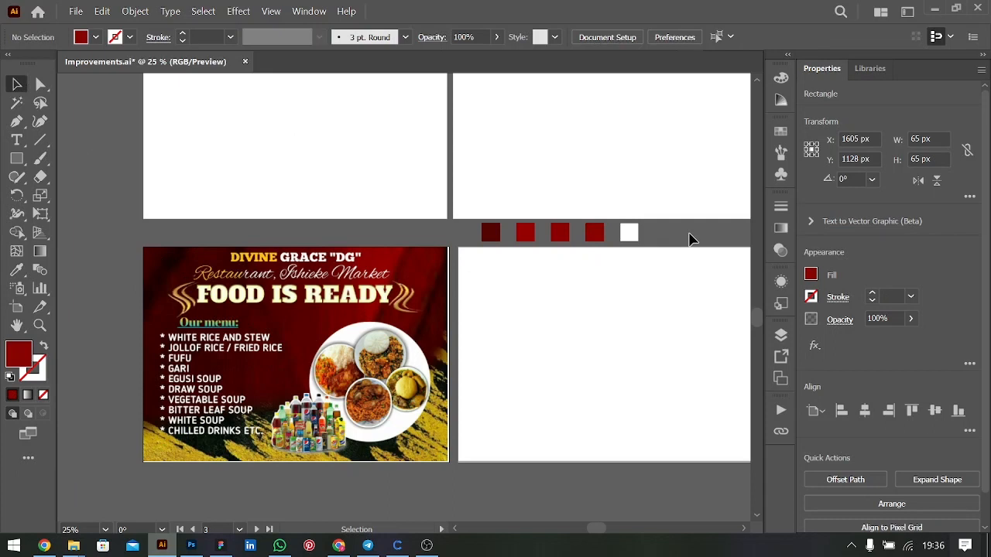
# Step: Fill the new flyer's background rectangle with the dark maroon of the first swatch
pyautogui.hscroll(5, 689, 237)
pyautogui.doubleClick(450, 253)
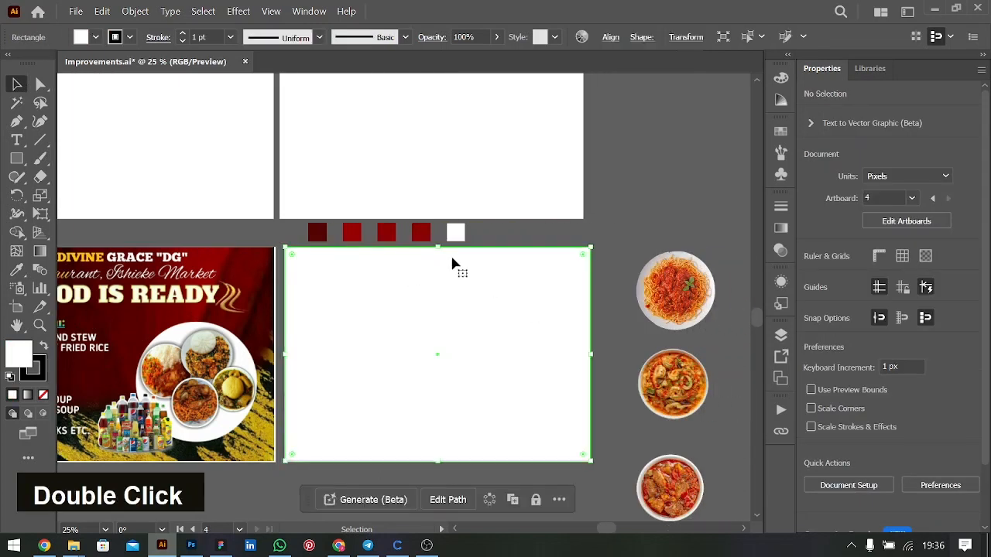
pyautogui.press('i')
pyautogui.click(330, 230)
pyautogui.press('v')
pyautogui.click(631, 169)
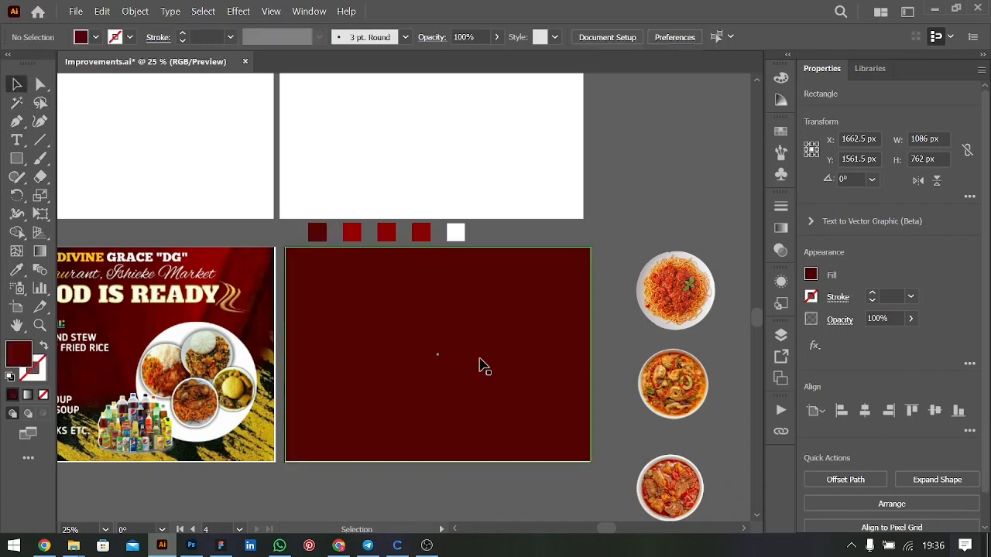
# Step: Apply a freeform gradient to the background rectangle and color its upper-left point with the fourth swatch's red
pyautogui.click(483, 365)
pyautogui.scroll(-1, 482, 365)
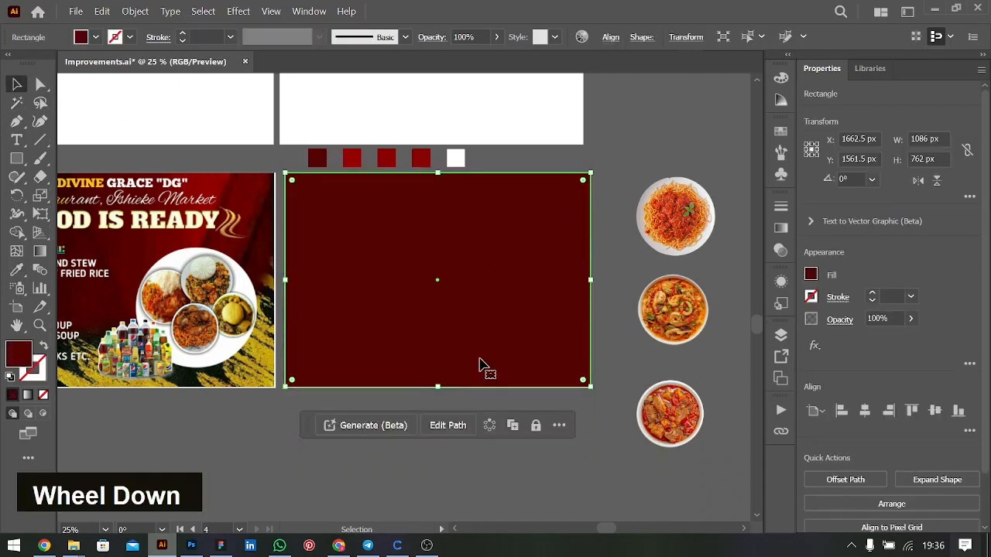
pyautogui.click(781, 230)
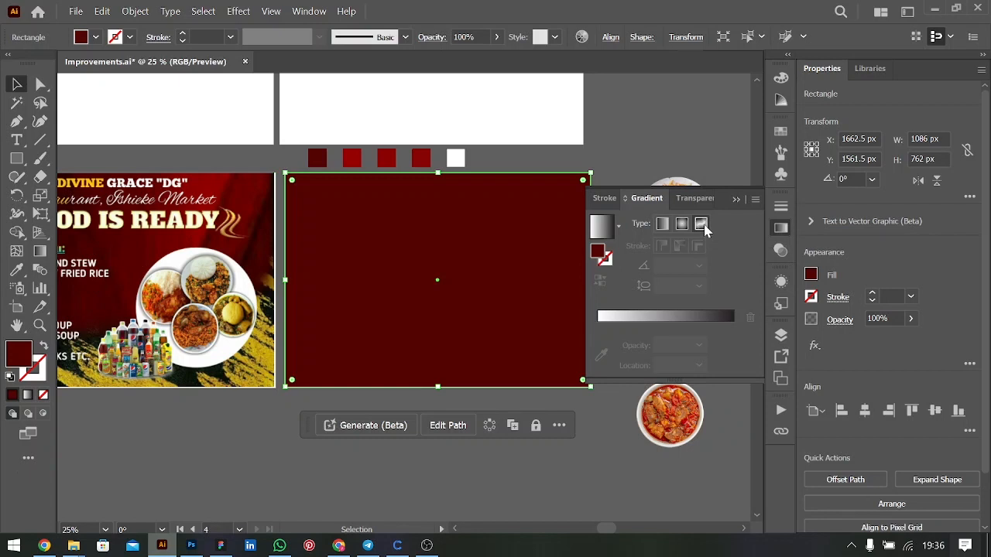
pyautogui.click(701, 225)
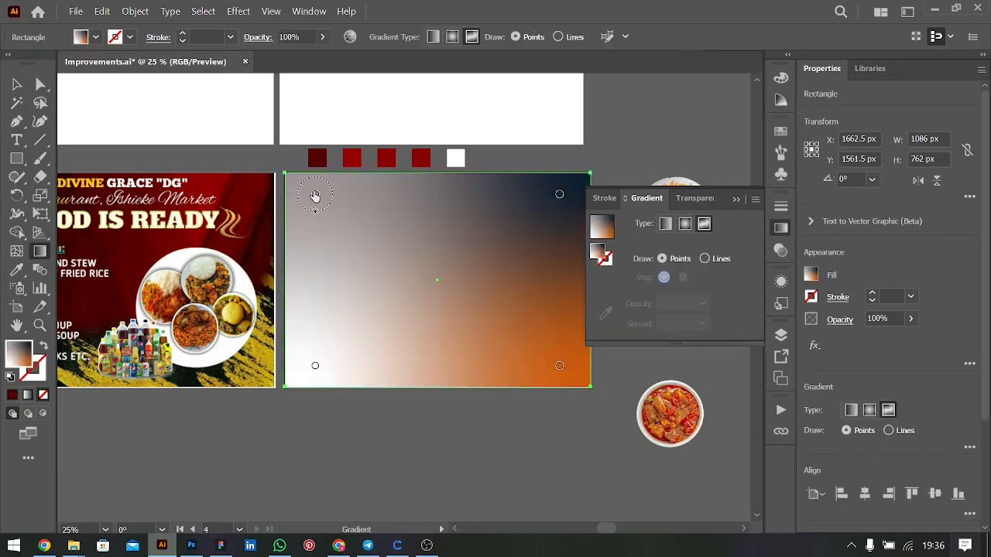
pyautogui.click(314, 195)
pyautogui.click(606, 313)
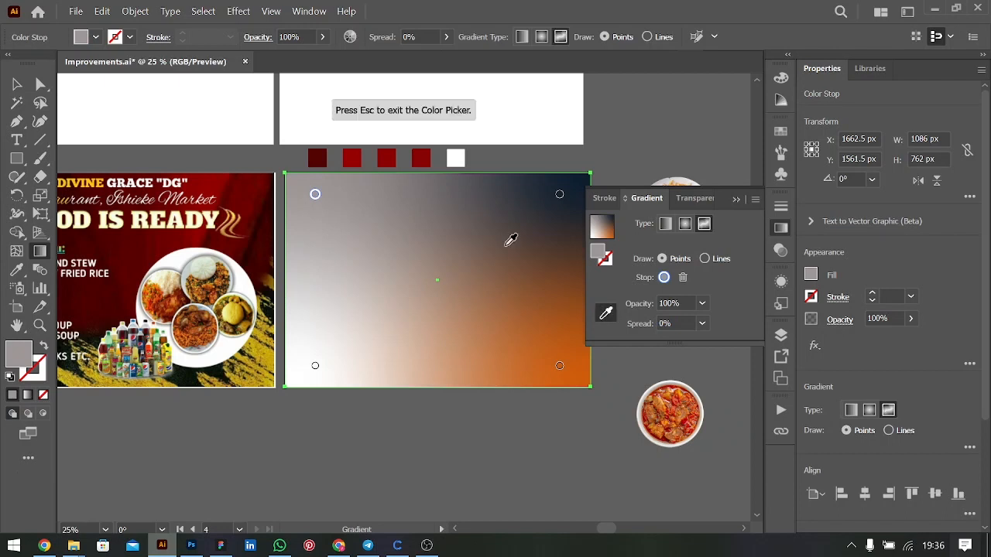
pyautogui.click(423, 163)
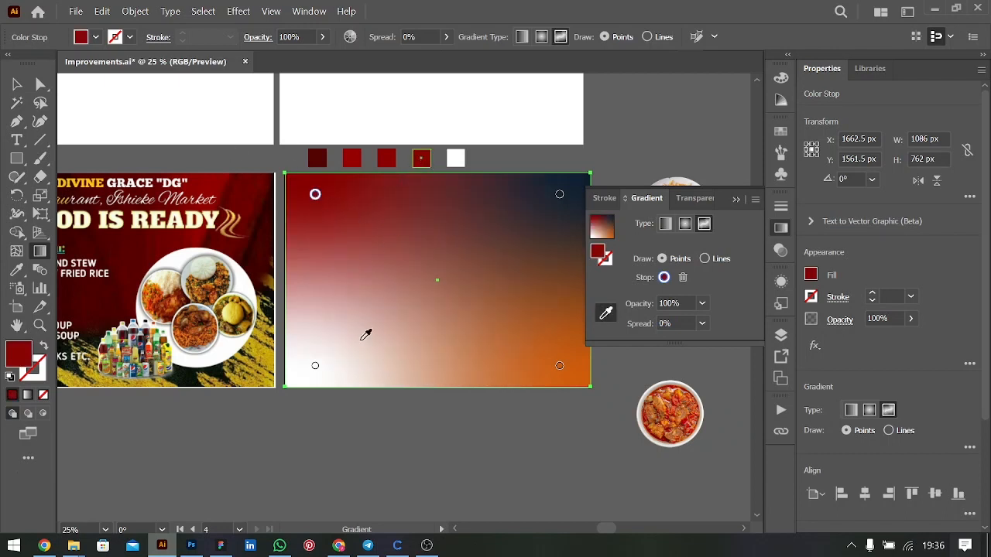
# Step: Color the lower-left, upper-right and lower-right gradient points with the dark maroon of the first swatch
pyautogui.click(315, 368)
pyautogui.click(317, 158)
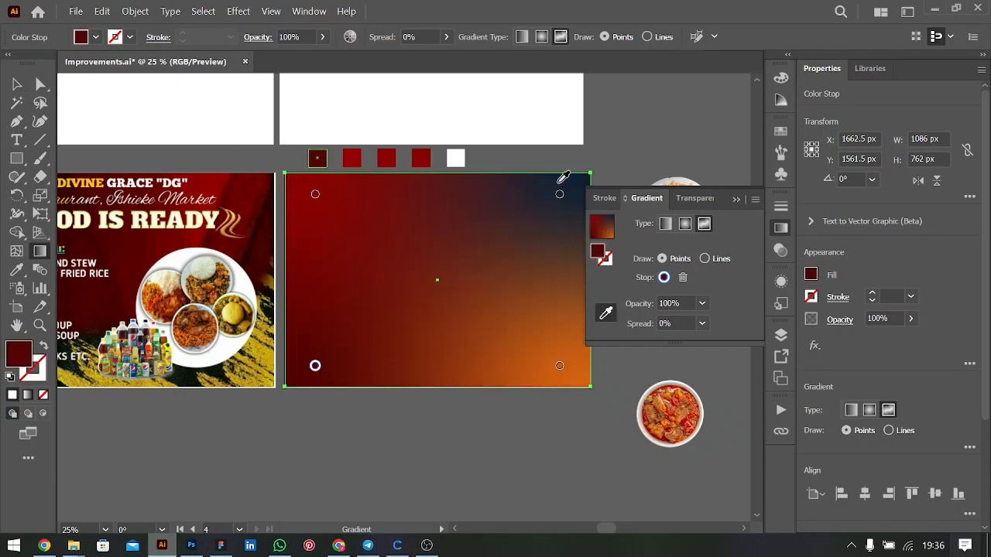
pyautogui.click(560, 195)
pyautogui.click(317, 158)
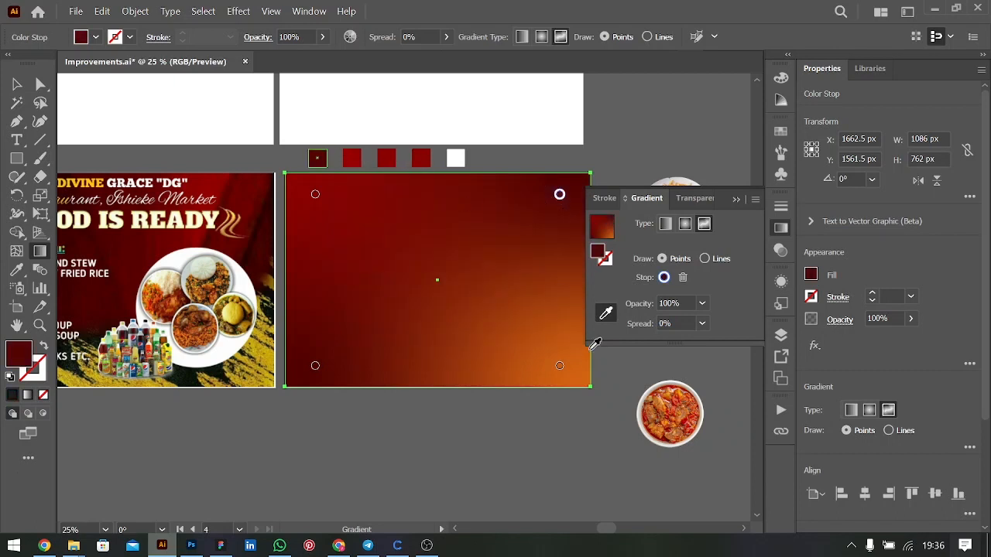
pyautogui.click(561, 367)
pyautogui.click(317, 158)
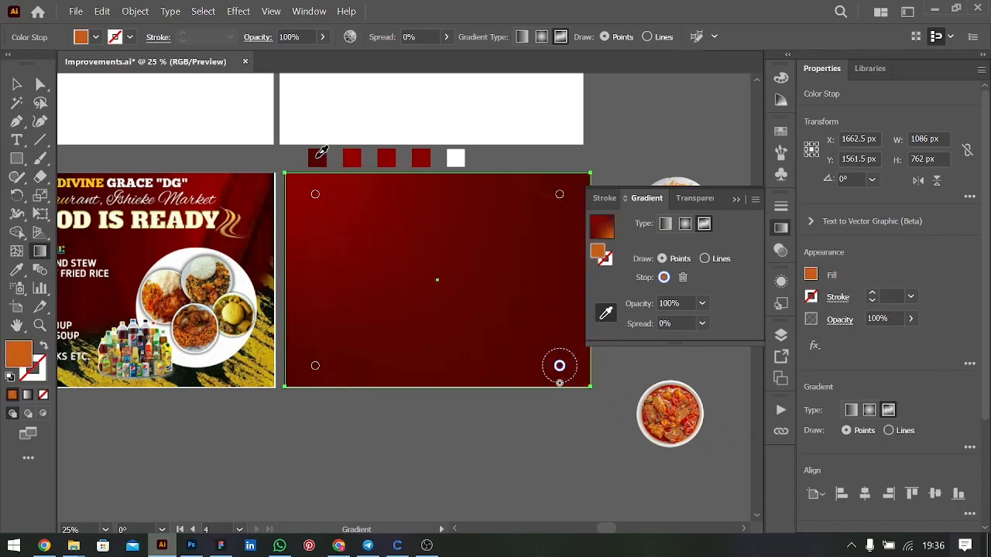
# Step: Move the upper-left gradient point to the lower-right area of the background and color it with the second swatch's bright red
pyautogui.moveTo(320, 195); pyautogui.dragTo(512, 313)
pyautogui.click(318, 158)
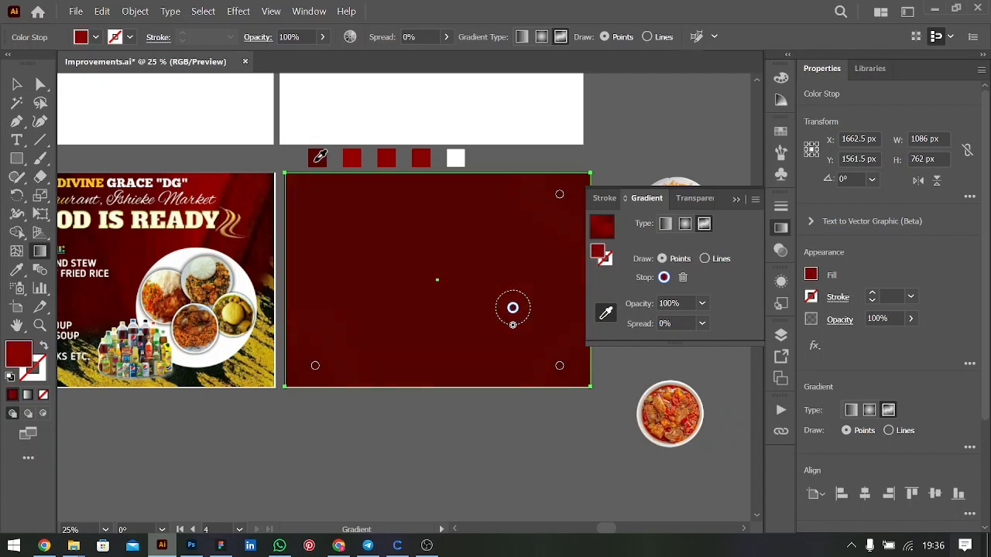
pyautogui.click(362, 157)
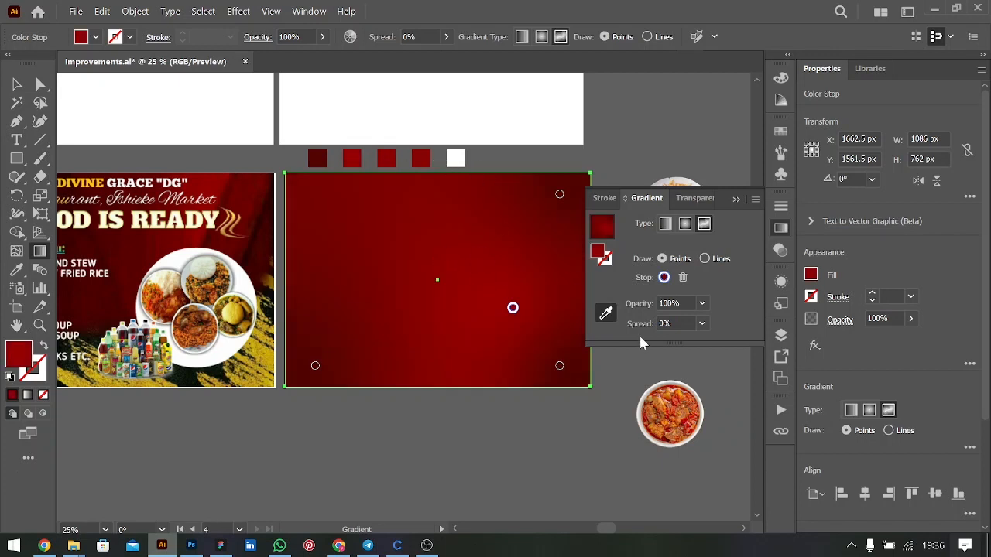
# Step: Add a gradient point near the background's upper-left corner and color it with the third swatch's red
pyautogui.click(338, 215)
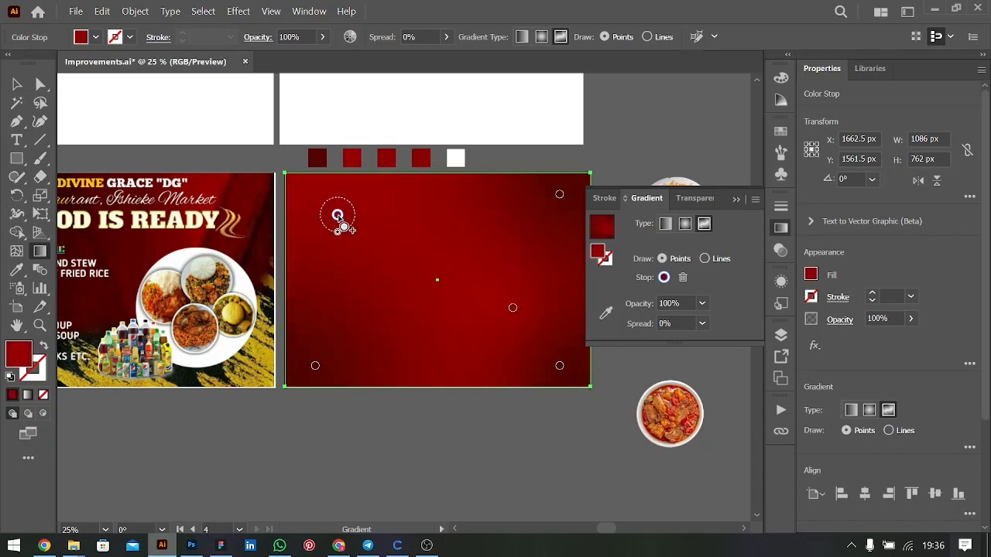
pyautogui.click(606, 313)
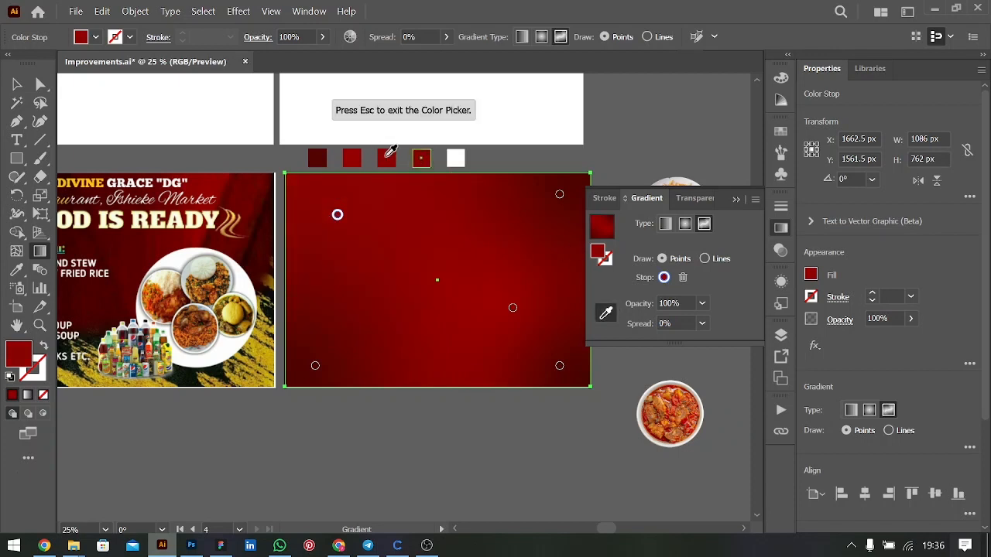
pyautogui.click(388, 155)
pyautogui.press('v')
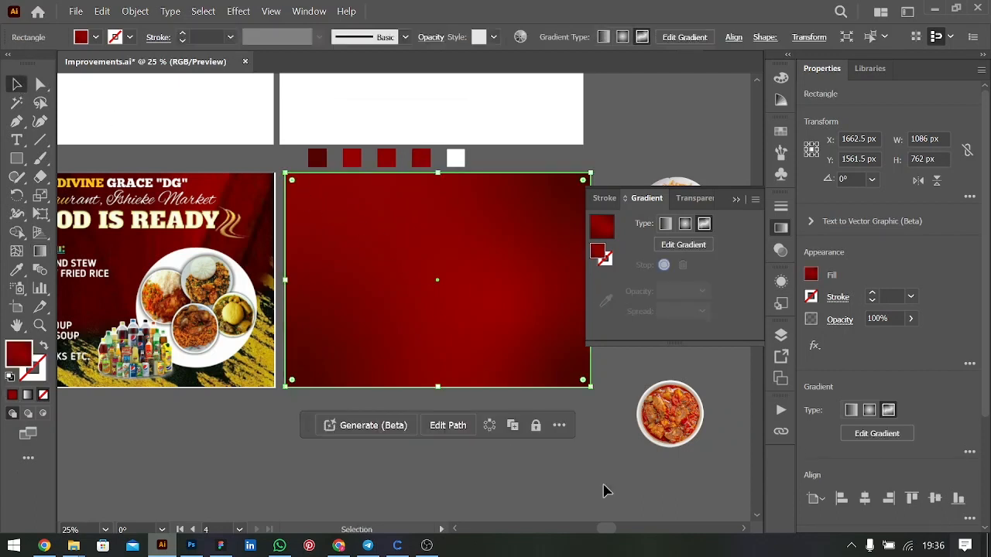
# Step: Reposition the lower-right dark gradient point to the lower center and the bright red point just right of the background's center, and deselect
pyautogui.press('g')
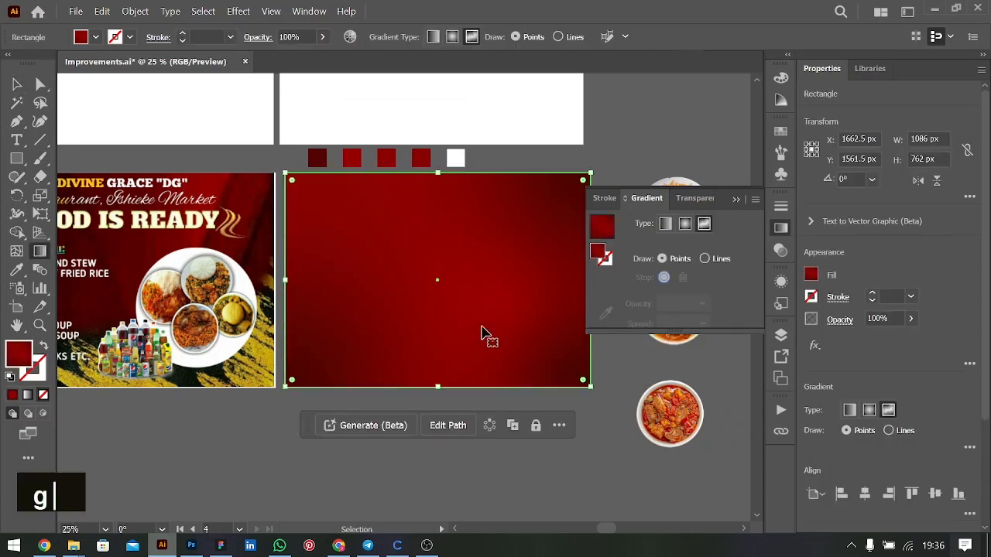
pyautogui.click(513, 308)
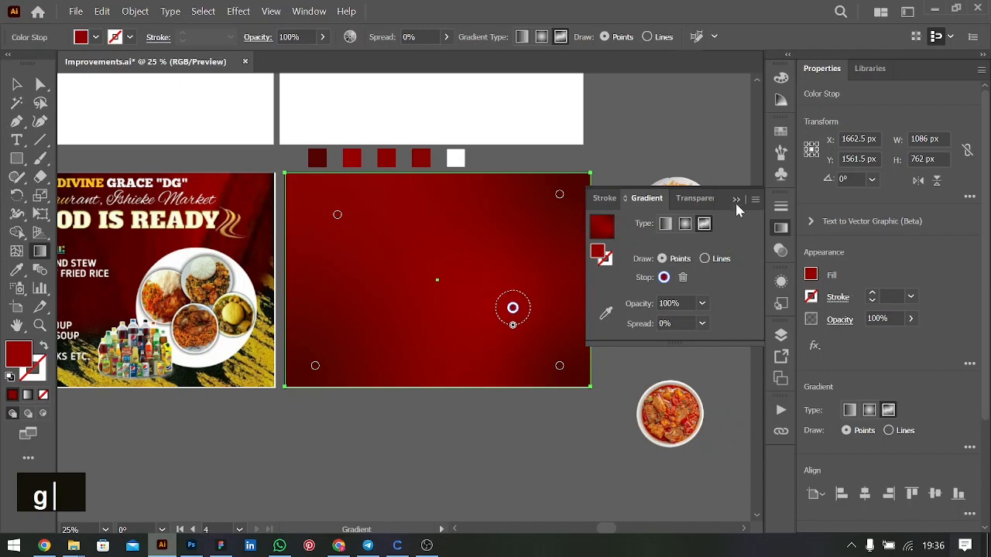
pyautogui.hscroll(2, 477, 310)
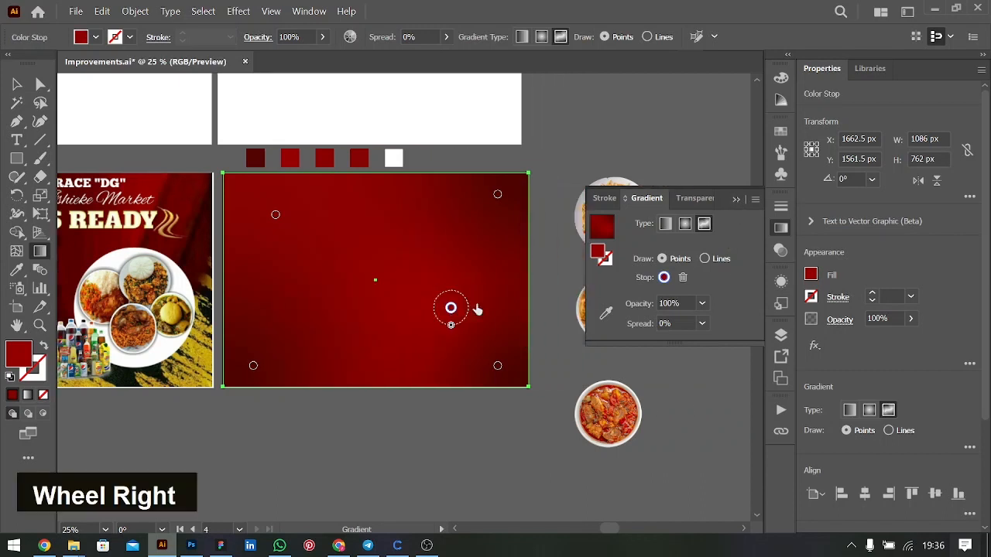
pyautogui.moveTo(451, 309); pyautogui.dragTo(472, 325)
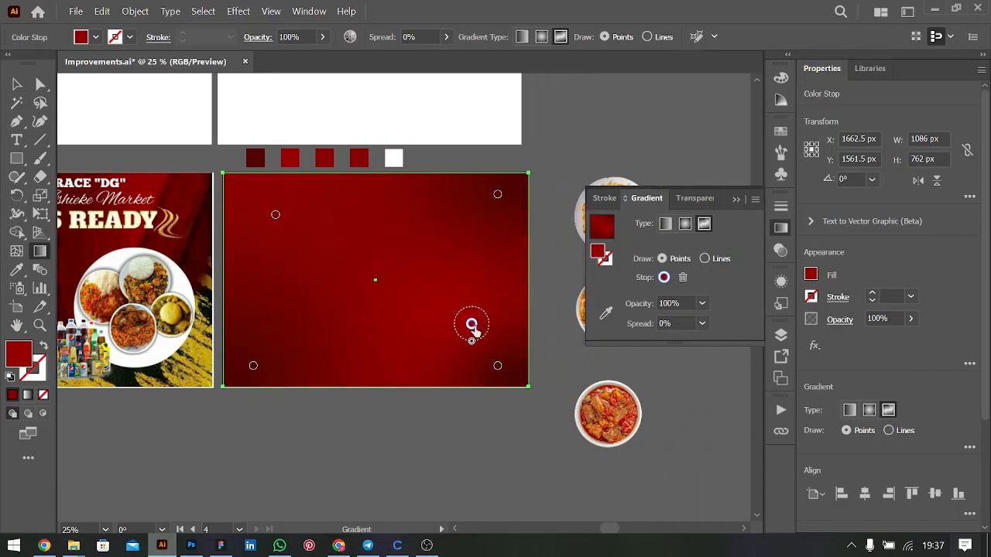
pyautogui.moveTo(498, 367); pyautogui.dragTo(386, 343)
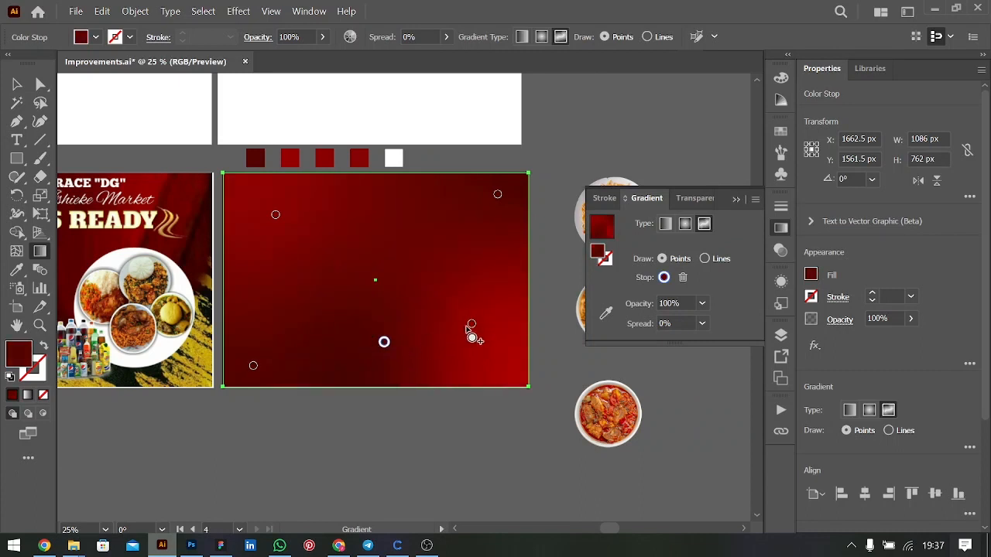
pyautogui.moveTo(470, 326); pyautogui.dragTo(430, 288)
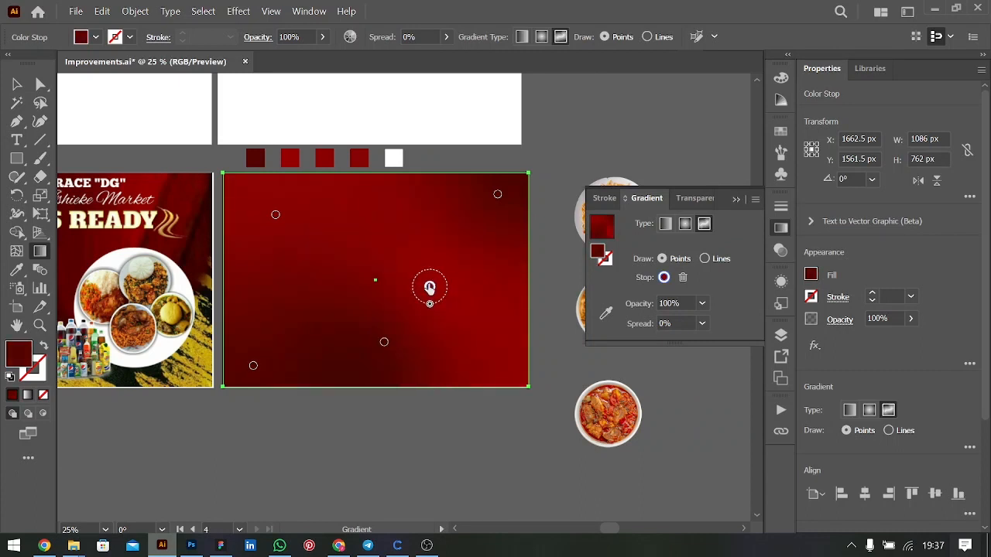
pyautogui.press('v')
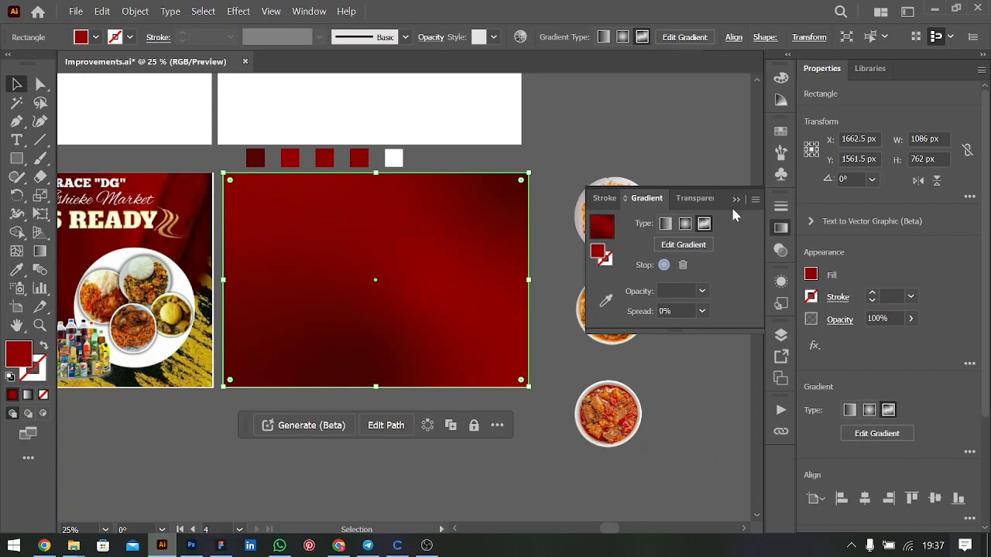
pyautogui.click(736, 199)
pyautogui.click(686, 332)
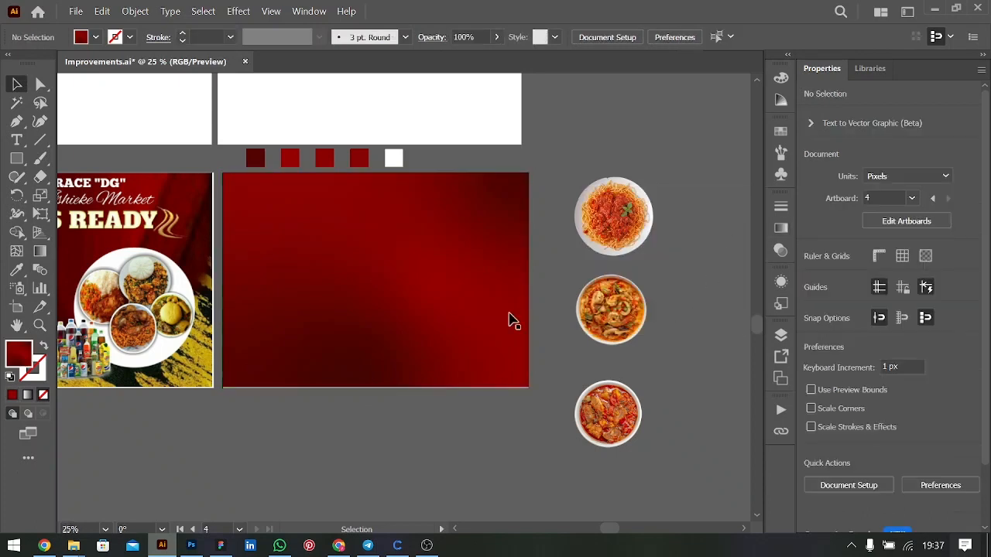
# Step: Stretch the background rectangle's bottom edge slightly downward to cover the artboard's lower edge, and deselect it
pyautogui.hscroll(-2, 511, 321)
pyautogui.click(614, 348)
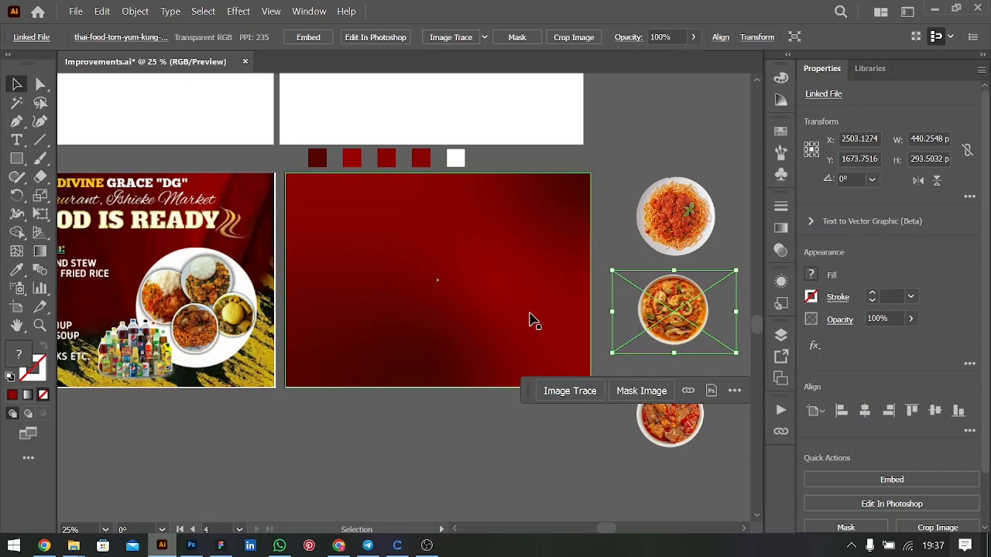
pyautogui.click(471, 319)
pyautogui.hotkey('ctrl', '=')
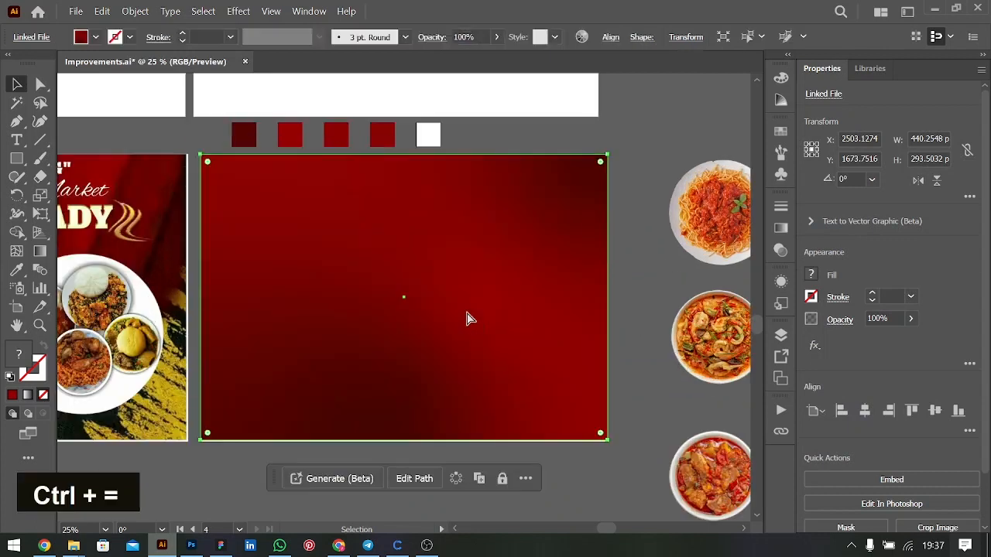
pyautogui.moveTo(404, 443); pyautogui.dragTo(404, 446)
pyautogui.click(621, 309)
pyautogui.hotkey('ctrl', '-')
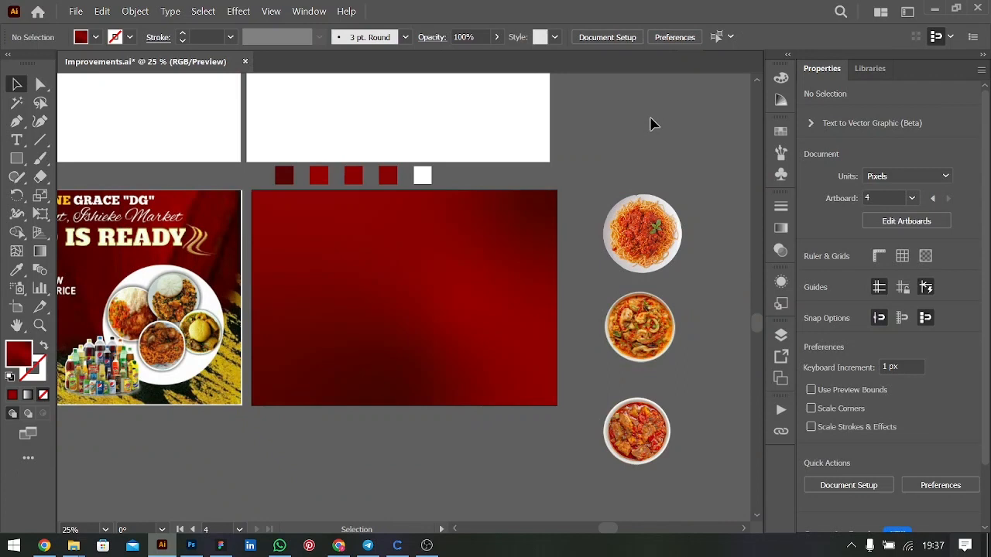
# Step: Bring the food cutouts beside the artboard in front of the gradient background and deselect them
pyautogui.hscroll(-3, 650, 124)
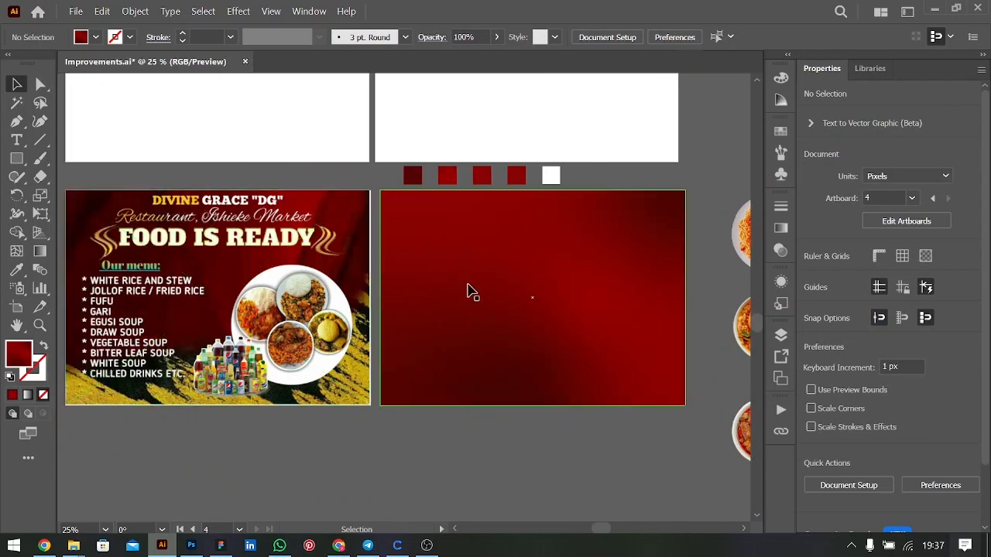
pyautogui.hscroll(2, 480, 286)
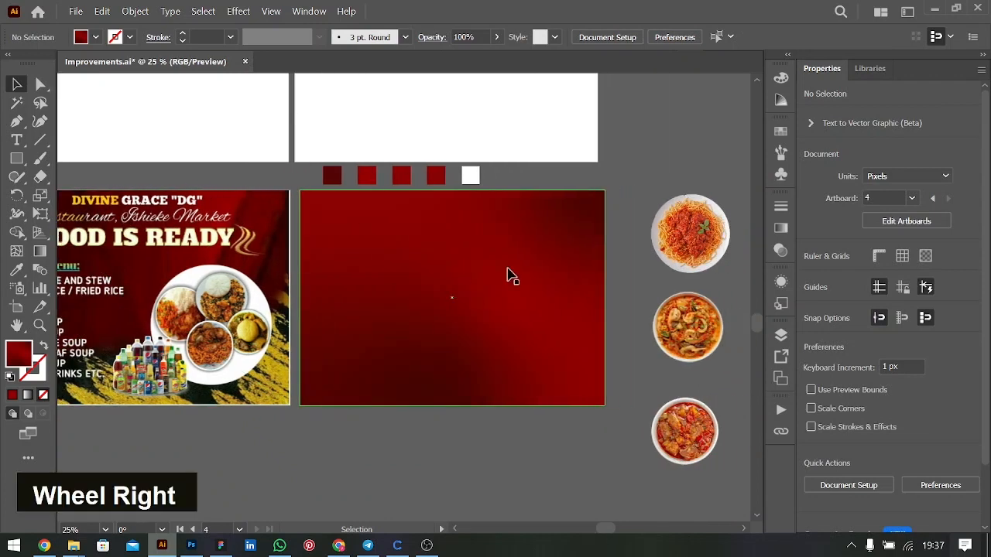
pyautogui.click(695, 246)
pyautogui.keyDown('shift'); pyautogui.click(693, 419); pyautogui.keyUp('shift')
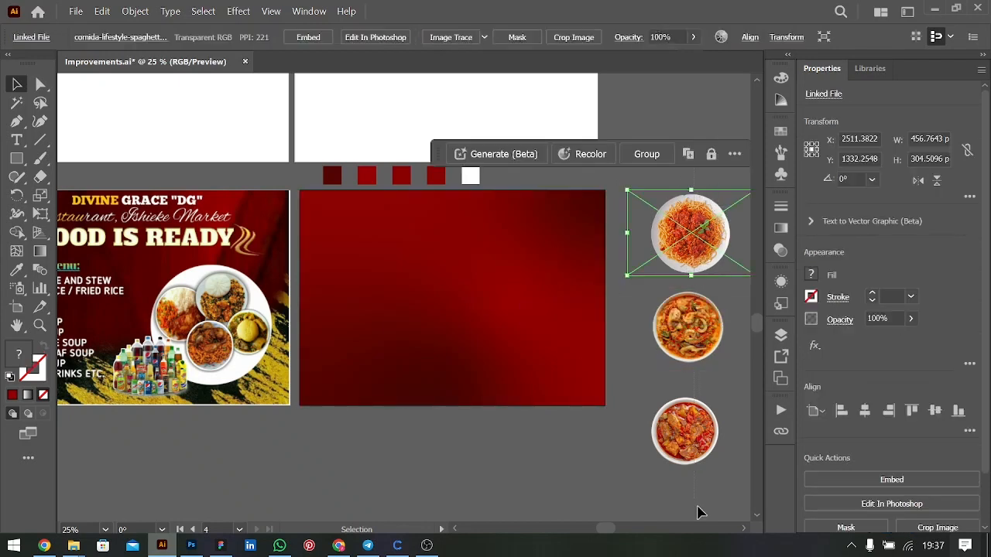
pyautogui.hotkey('ctrl', 'shift', ']')
pyautogui.click(541, 484)
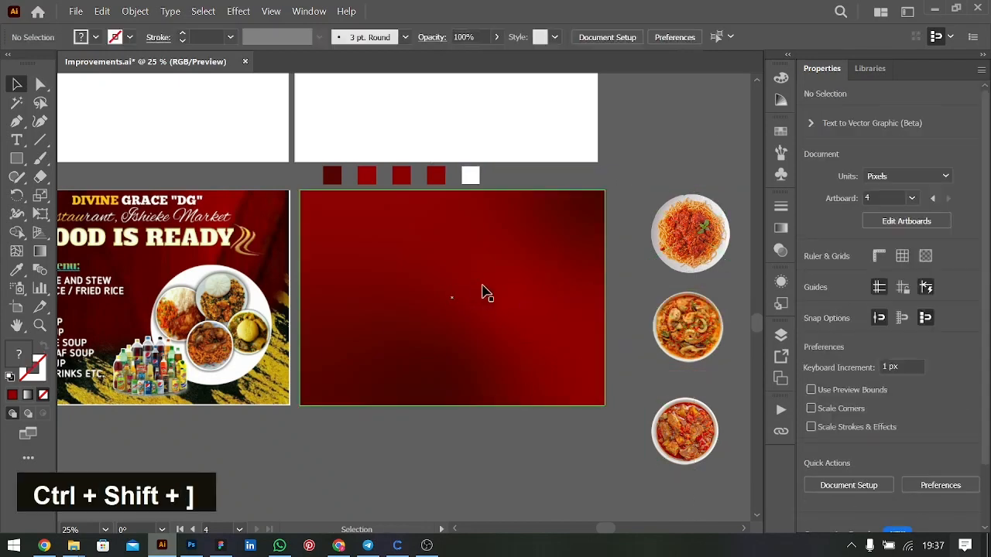
# Step: Move the meat stew bowl onto the red background's upper-right area and scale it proportionally to about 810 px wide
pyautogui.moveTo(683, 418); pyautogui.dragTo(568, 347)
pyautogui.press('shift')
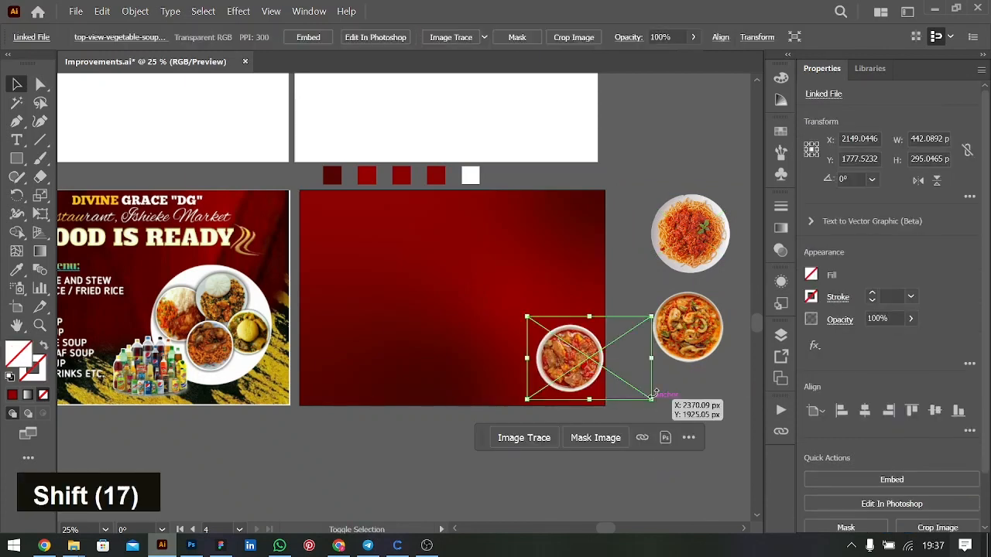
pyautogui.moveTo(651, 358); pyautogui.dragTo(742, 358)
pyautogui.moveTo(540, 328); pyautogui.dragTo(530, 262)
pyautogui.keyDown('shift'); pyautogui.click(728, 312); pyautogui.keyUp('shift')
pyautogui.keyDown('shift'); pyautogui.click(702, 287); pyautogui.keyUp('shift')
pyautogui.moveTo(702, 287); pyautogui.dragTo(685, 285)
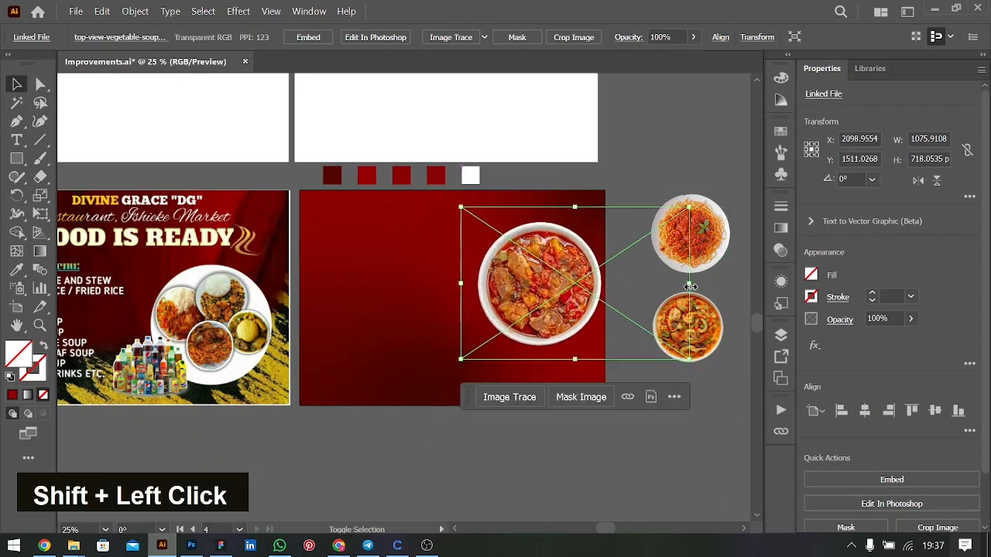
pyautogui.moveTo(565, 277); pyautogui.dragTo(548, 264)
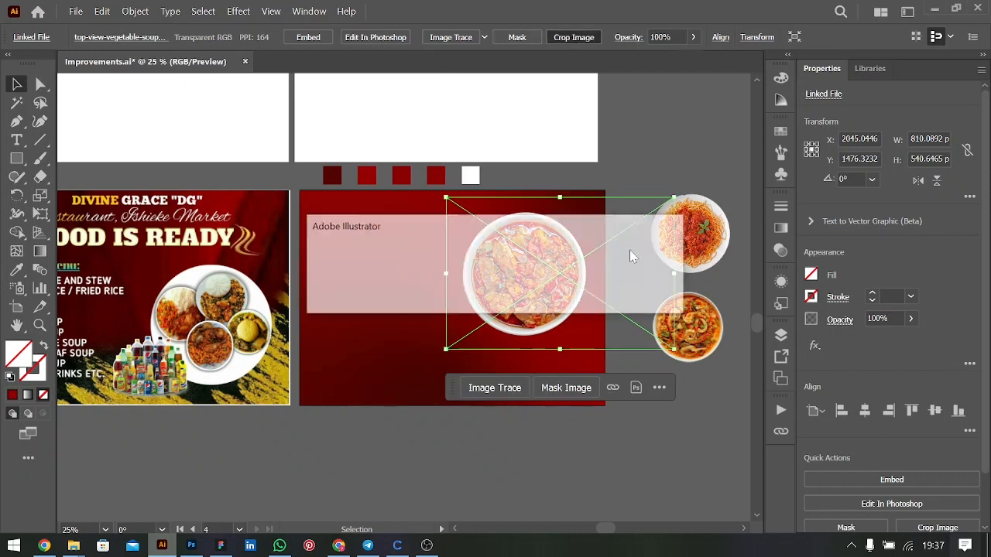
# Step: Crop the stew image to a square of about 486 px around the bowl and select it
pyautogui.click(570, 293)
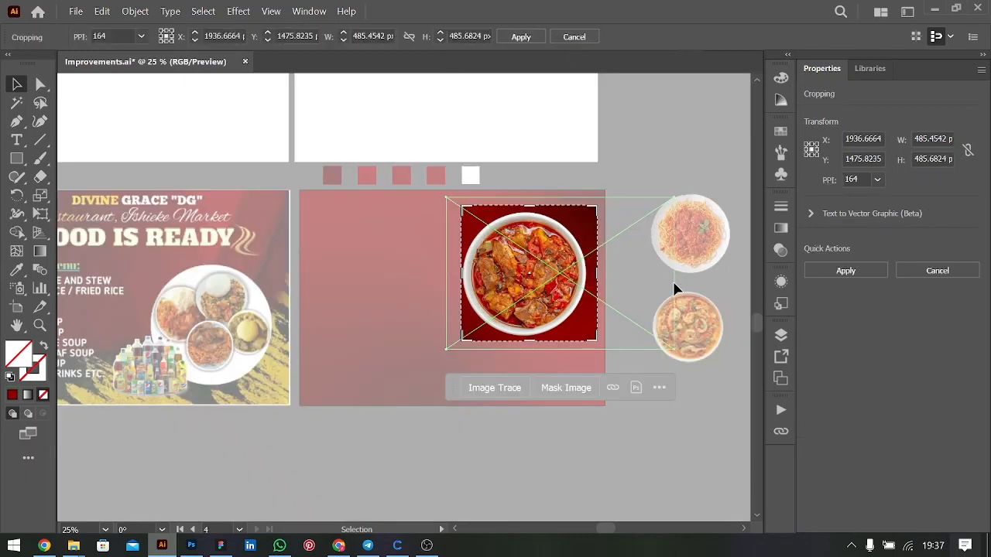
pyautogui.moveTo(566, 284); pyautogui.dragTo(560, 285)
pyautogui.click(521, 36)
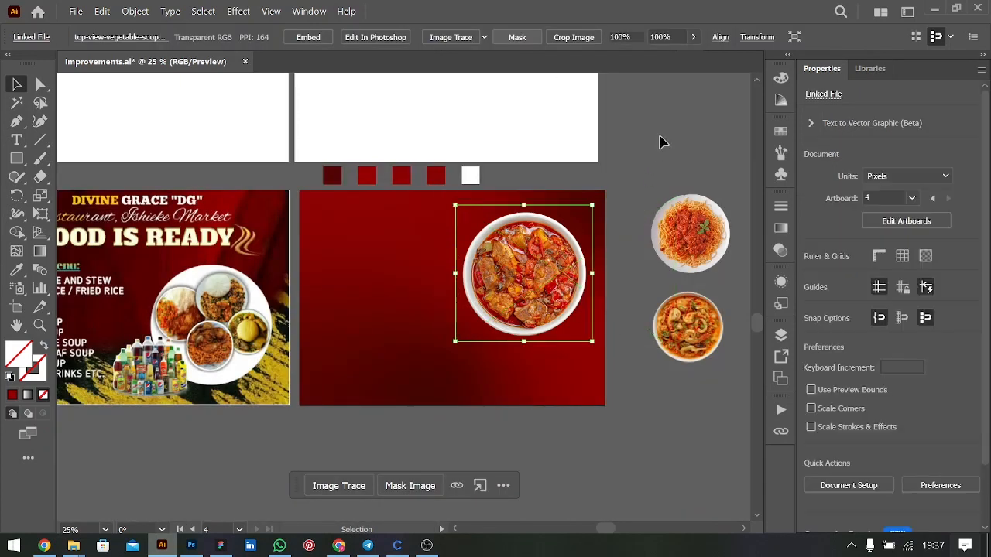
pyautogui.click(533, 271)
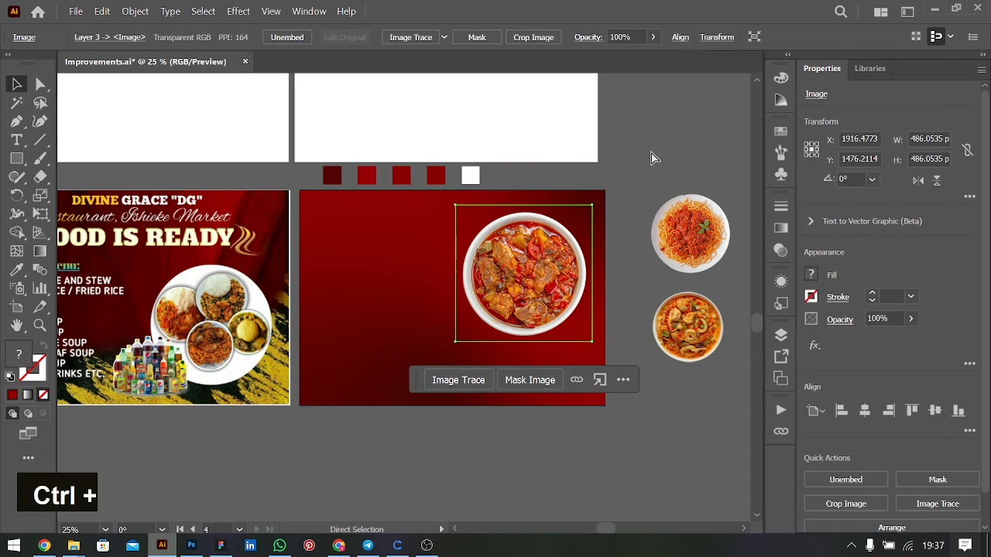
# Step: Draw a circle of about 382 px over the stew bowl, offset slightly toward its lower right
pyautogui.hotkey('ctrl', '=')
pyautogui.click(16, 158)
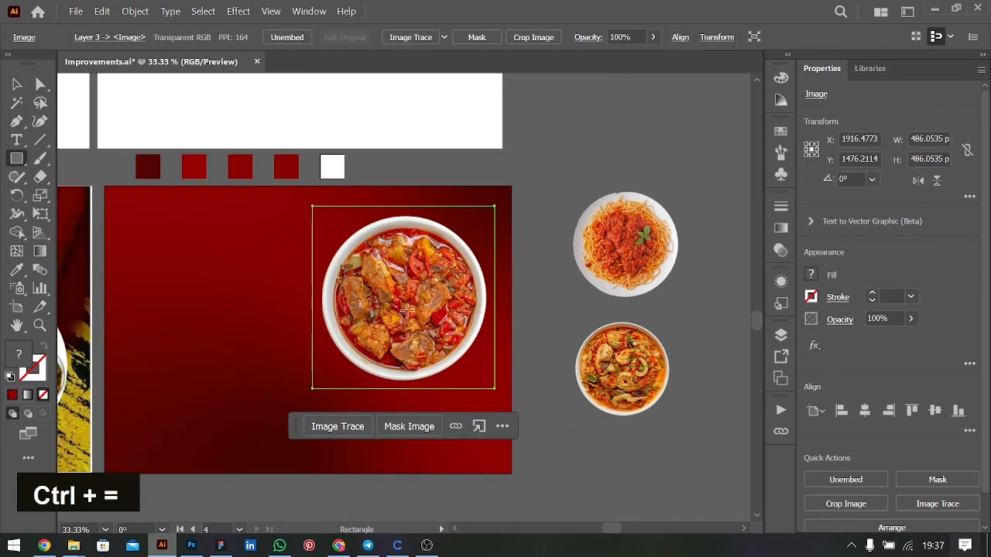
pyautogui.rightClick(17, 158)
pyautogui.click(73, 196)
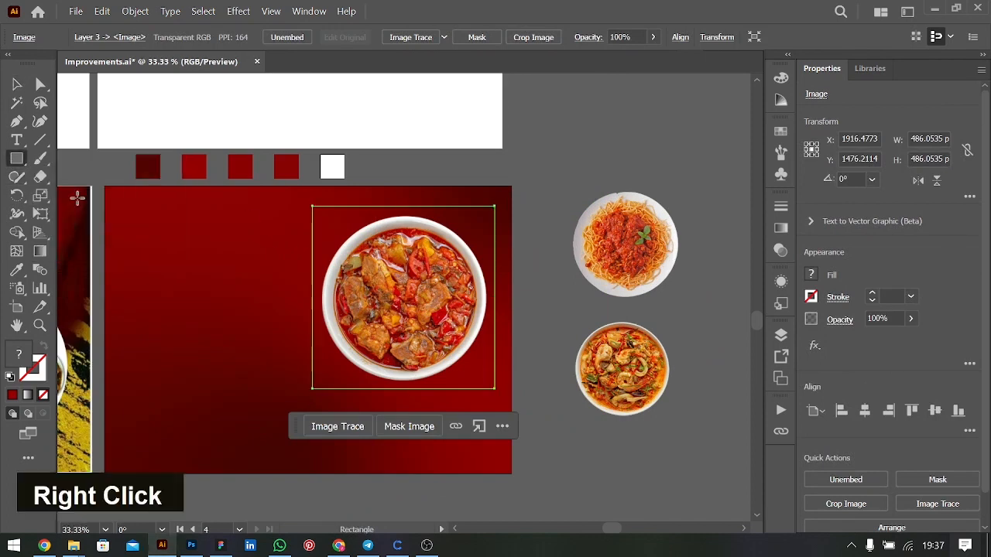
pyautogui.moveTo(358, 246); pyautogui.dragTo(495, 391)
pyautogui.press('v')
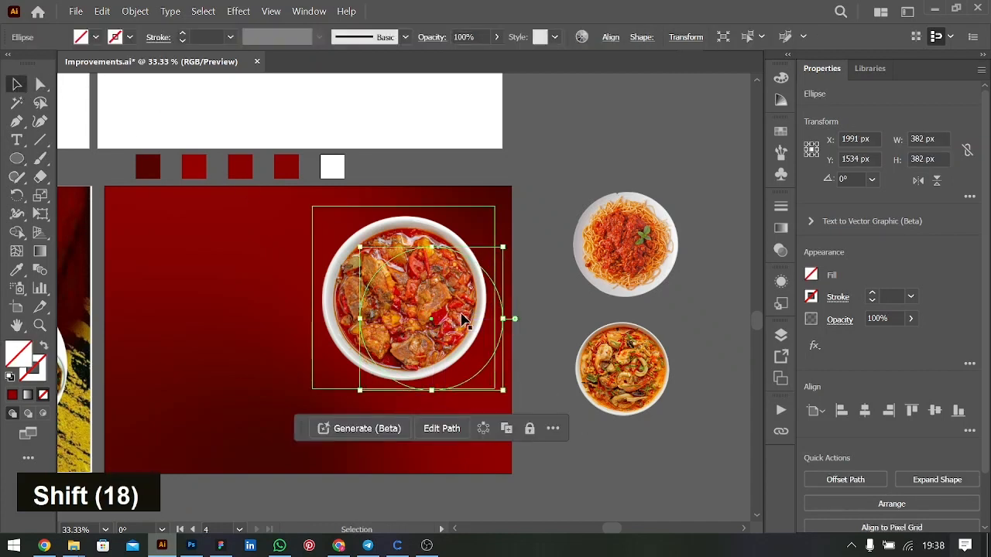
pyautogui.moveTo(506, 314); pyautogui.dragTo(495, 296)
# Step: Fill the circle with black and send it backward behind the stew bowl
pyautogui.click(811, 274)
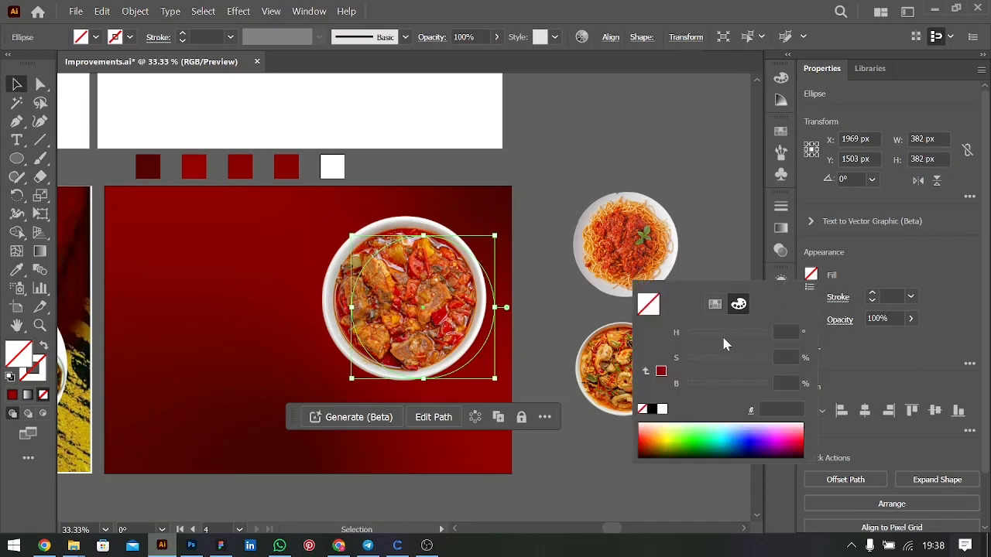
pyautogui.click(714, 305)
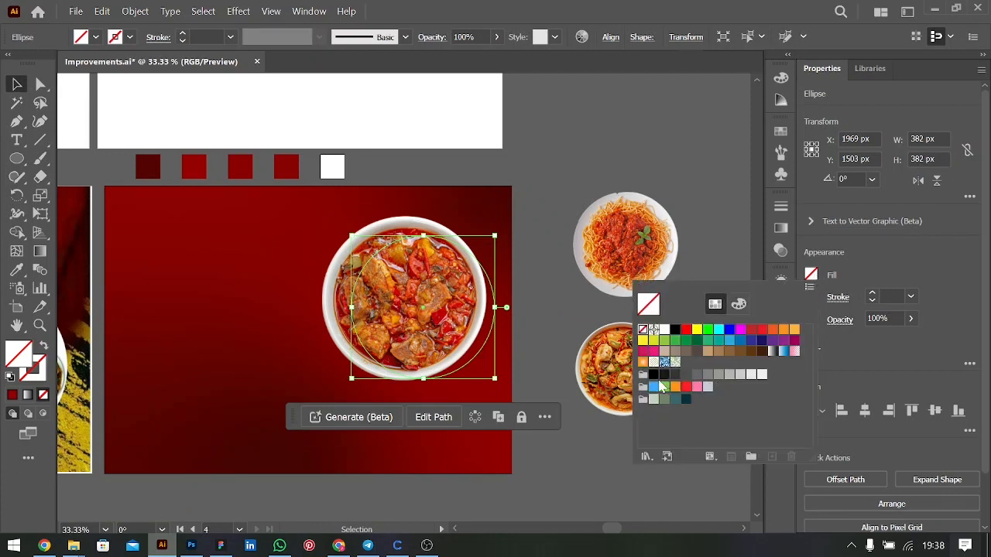
pyautogui.click(654, 375)
pyautogui.click(921, 296)
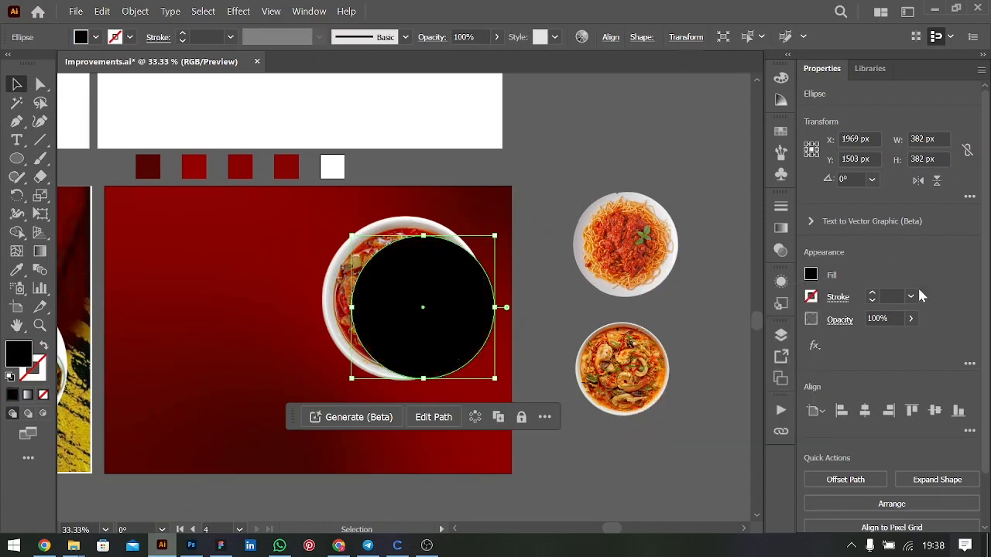
pyautogui.hotkey('ctrl', '[')
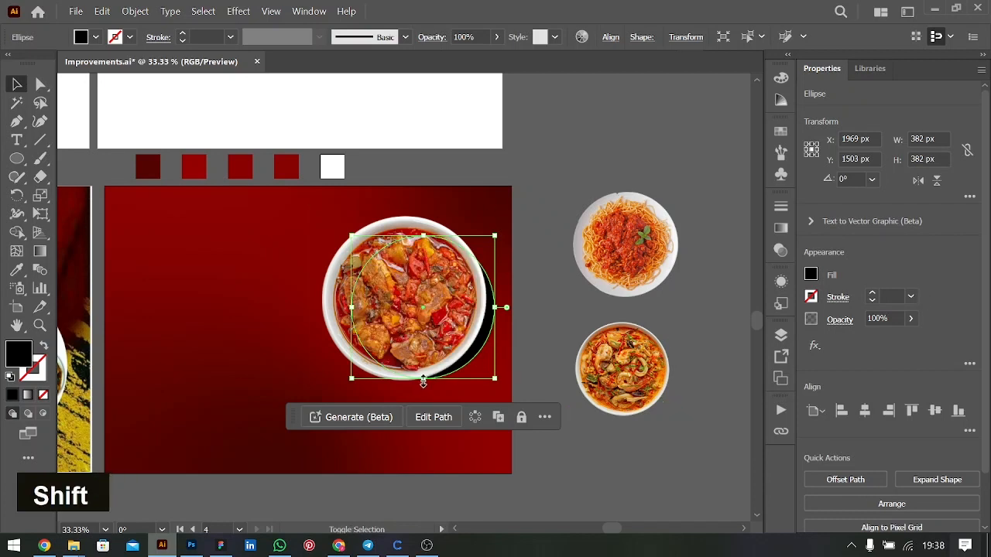
# Step: Resize the black circle to about 426 px and position it so a thin edge shows at the bowl's lower right
pyautogui.moveTo(423, 379); pyautogui.dragTo(423, 391)
pyautogui.keyDown('shift'); pyautogui.click(488, 360); pyautogui.keyUp('shift')
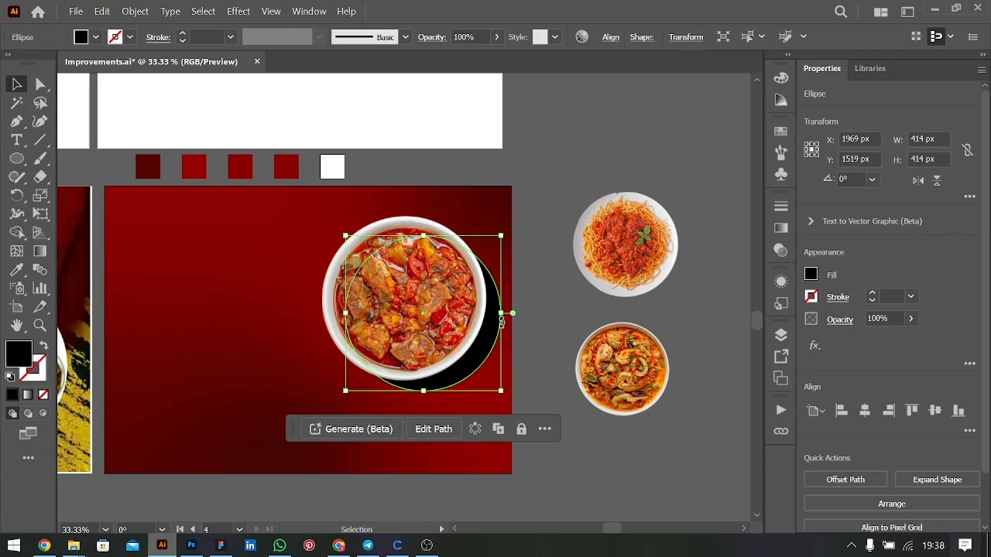
pyautogui.moveTo(500, 326); pyautogui.dragTo(500, 305)
pyautogui.keyDown('shift'); pyautogui.click(493, 306); pyautogui.keyUp('shift')
pyautogui.hotkey('shift', 'Down')
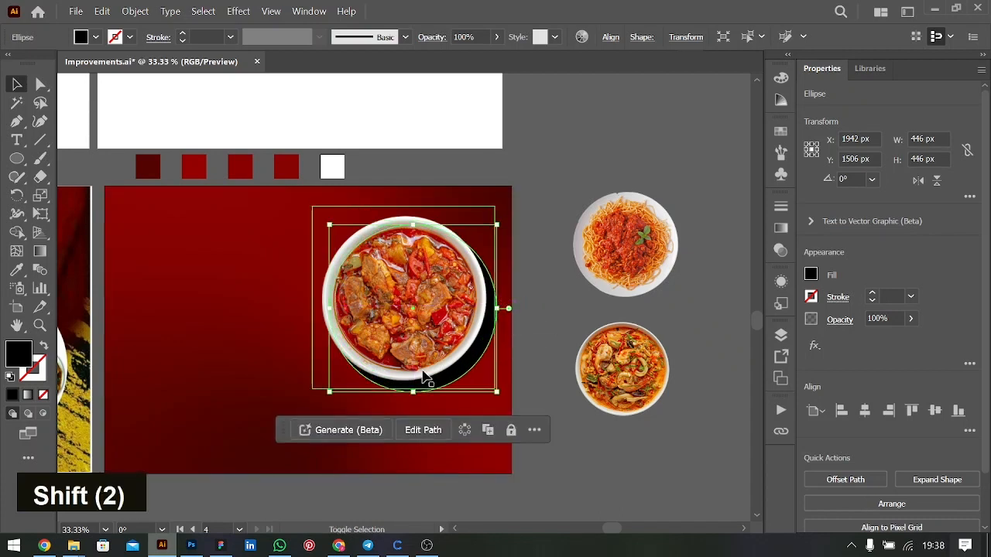
pyautogui.moveTo(413, 392); pyautogui.dragTo(411, 387)
pyautogui.hotkey('shift', 'Right')
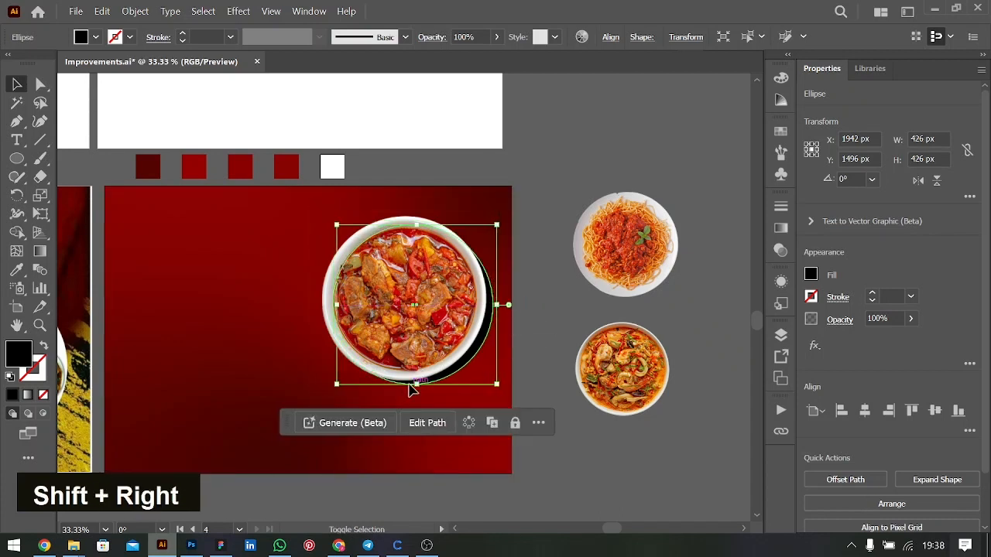
pyautogui.hotkey('shift', 'Left')
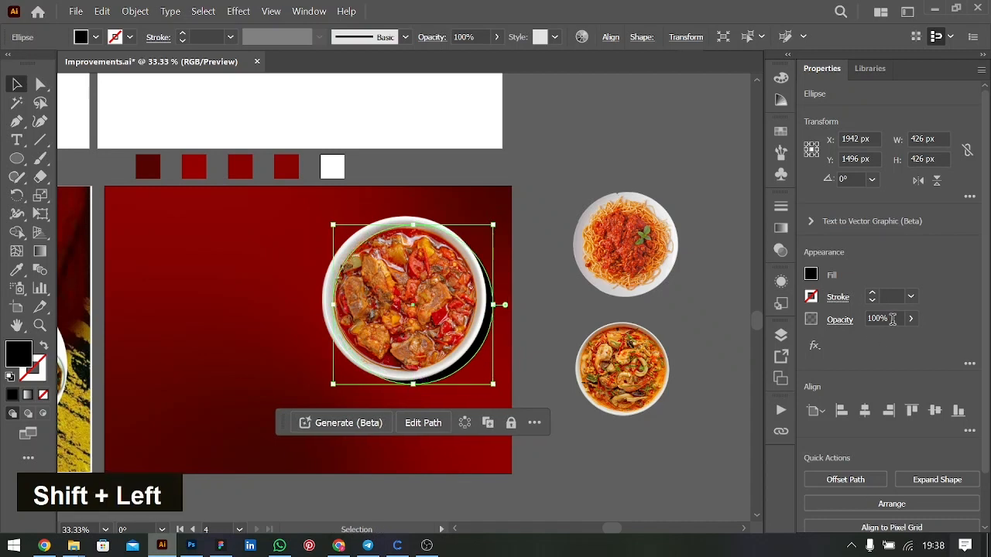
# Step: Apply a Gaussian Blur to the black shadow circle and set its opacity to 30%, then deselect it
pyautogui.click(910, 318)
pyautogui.click(866, 339)
pyautogui.moveTo(866, 342); pyautogui.dragTo(858, 343)
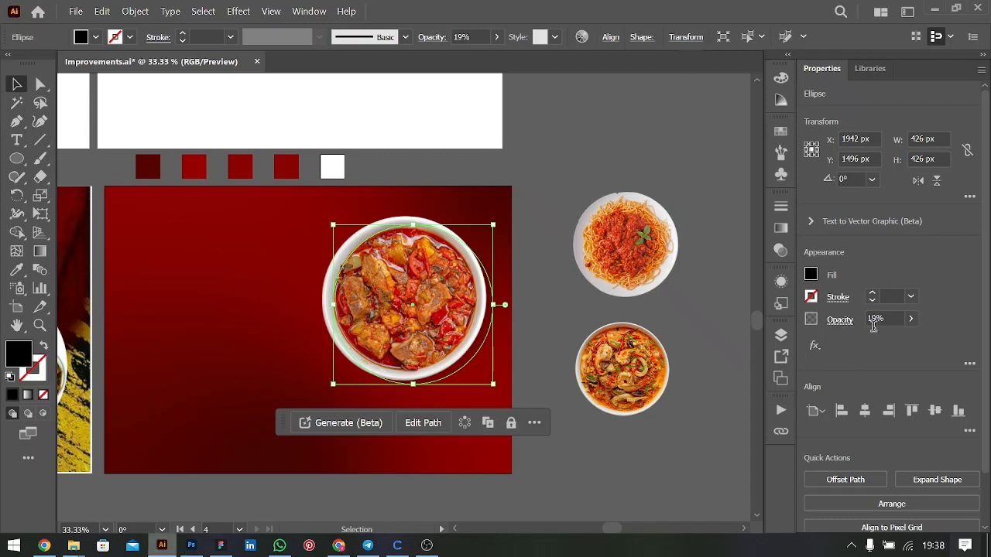
pyautogui.click(815, 346)
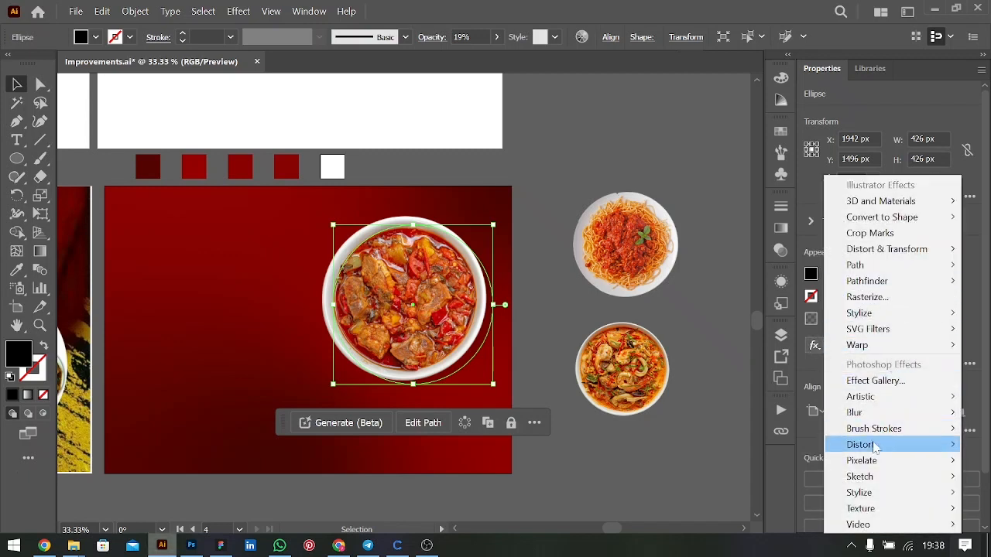
pyautogui.moveTo(855, 412)
pyautogui.click(783, 415)
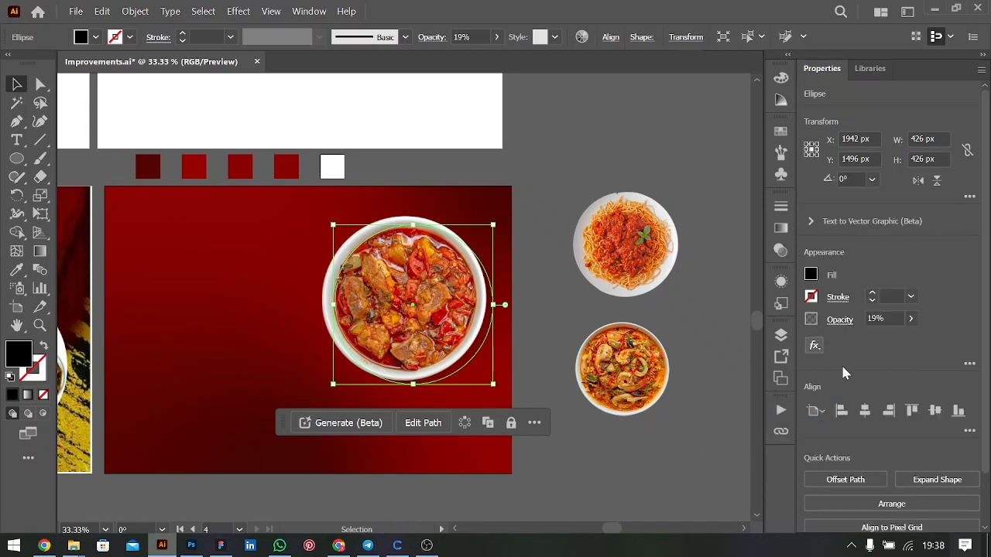
pyautogui.click(307, 206)
pyautogui.click(894, 320)
pyautogui.hotkey('shift', 'Up')
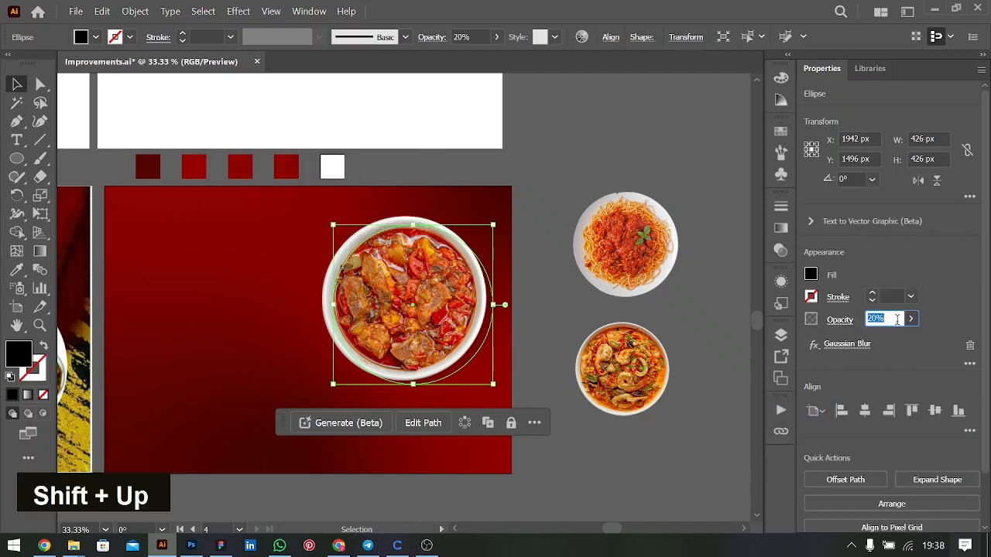
pyautogui.hotkey('shift', 'Up')
pyautogui.click(699, 314)
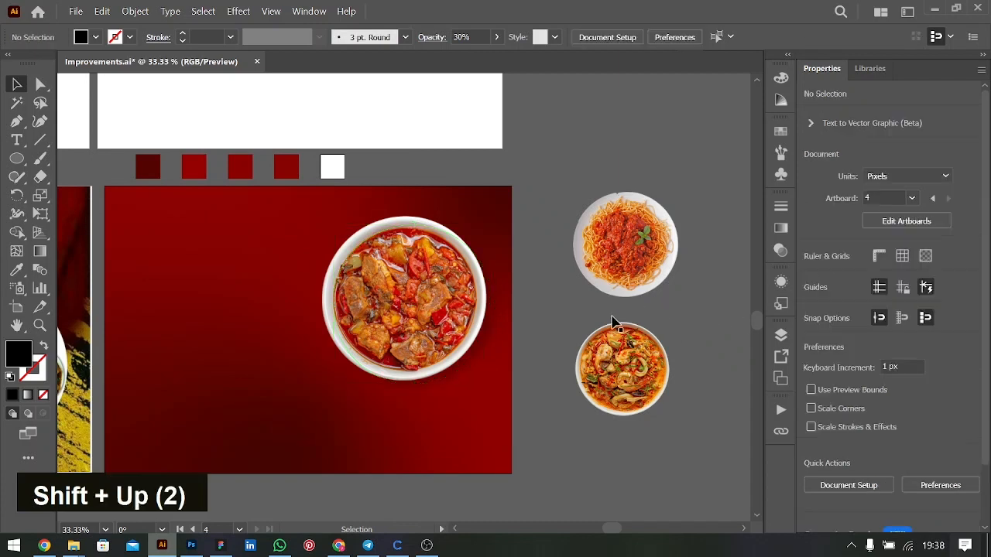
# Step: Shift the stew bowl slightly up and left, and unembed it as the Photoshop file AI_Image in the Design folder
pyautogui.moveTo(476, 309); pyautogui.dragTo(474, 308)
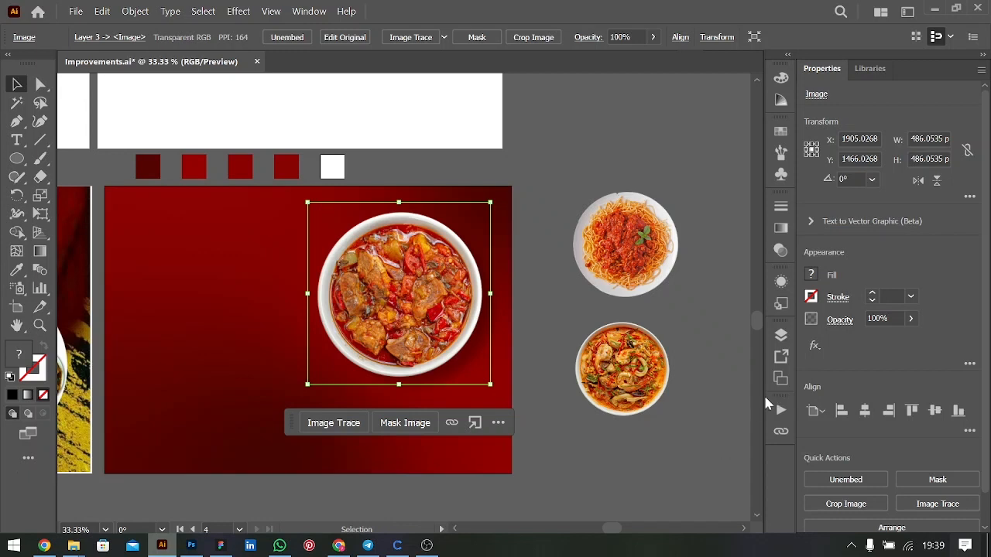
pyautogui.click(781, 431)
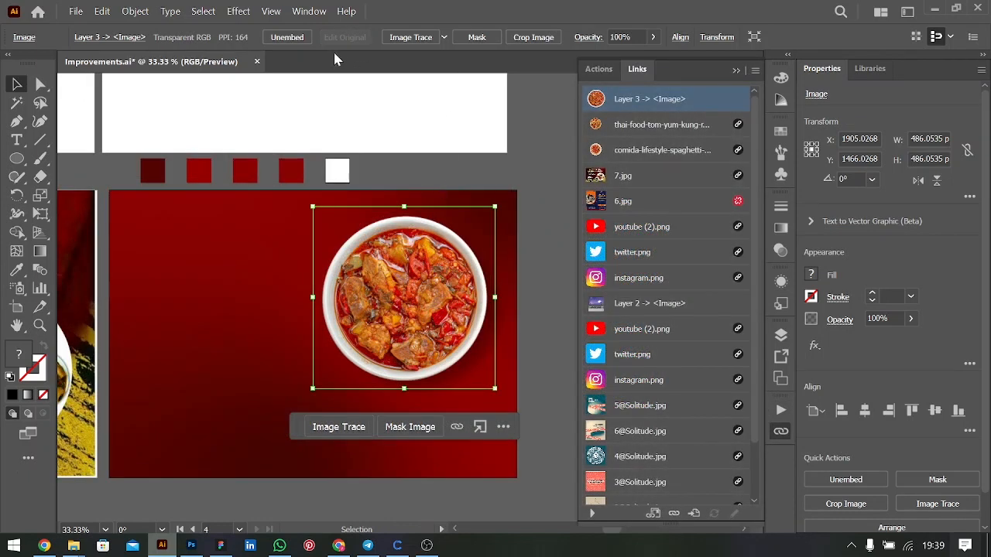
pyautogui.click(288, 37)
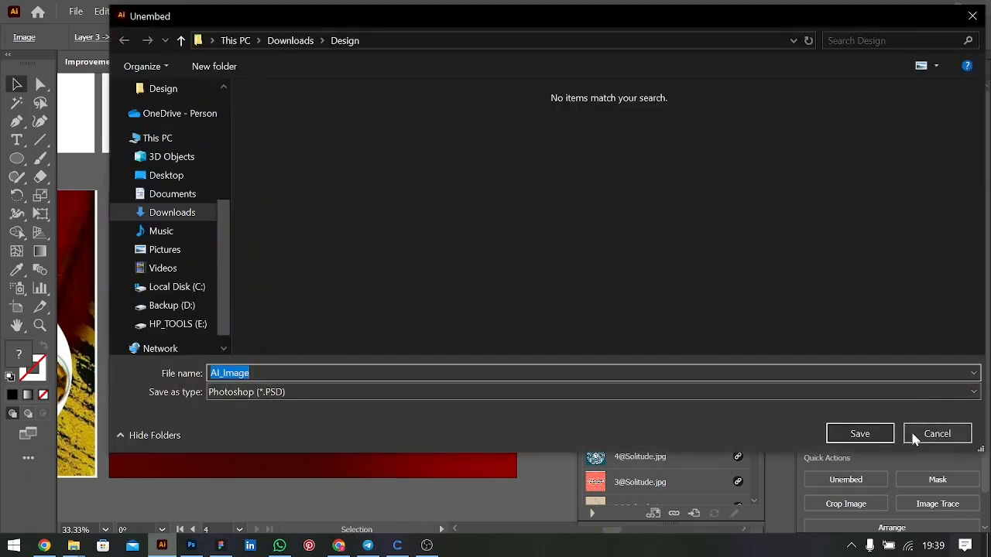
pyautogui.click(858, 434)
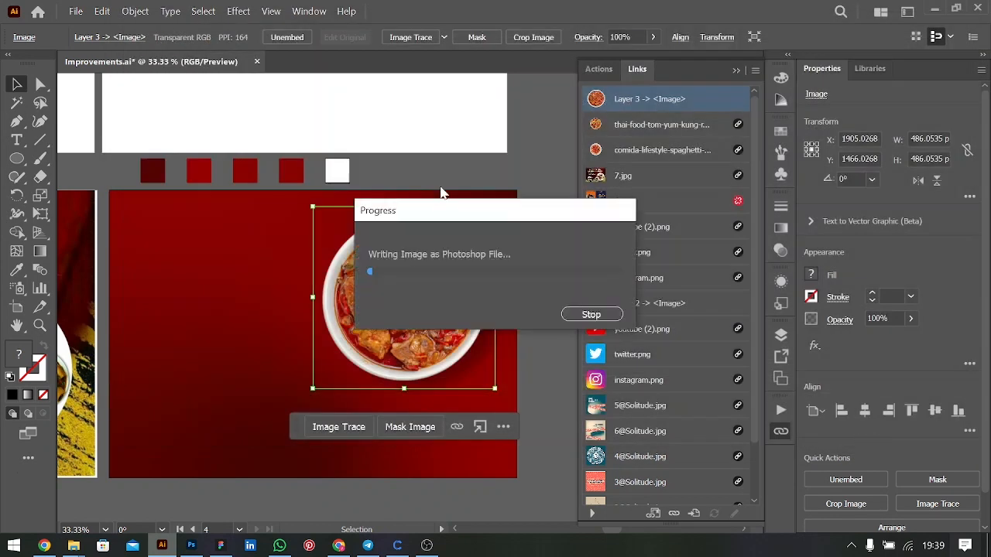
# Step: Switch to Photoshop and open AI_Image.psd from the Design folder in Downloads
pyautogui.click(191, 545)
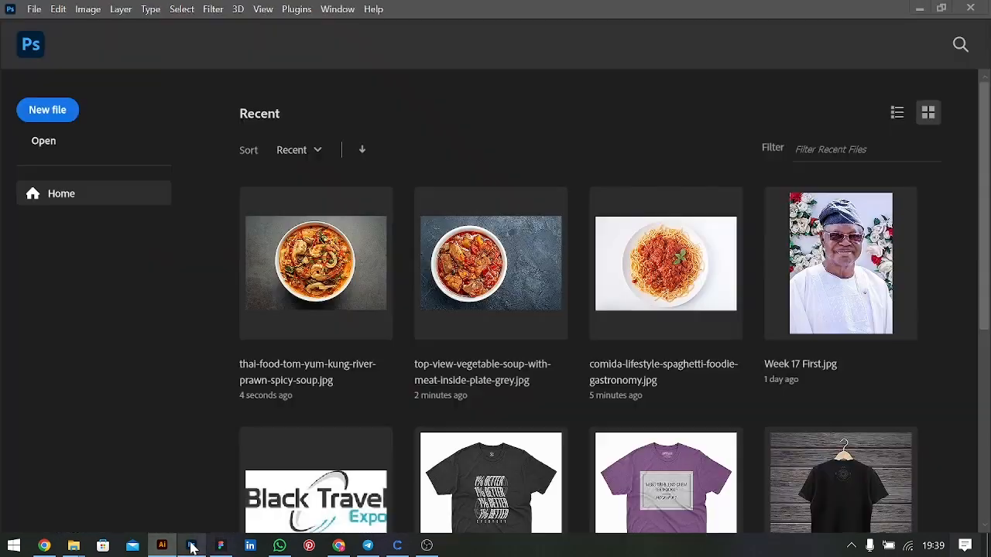
pyautogui.click(37, 149)
pyautogui.scroll(5, 281, 101)
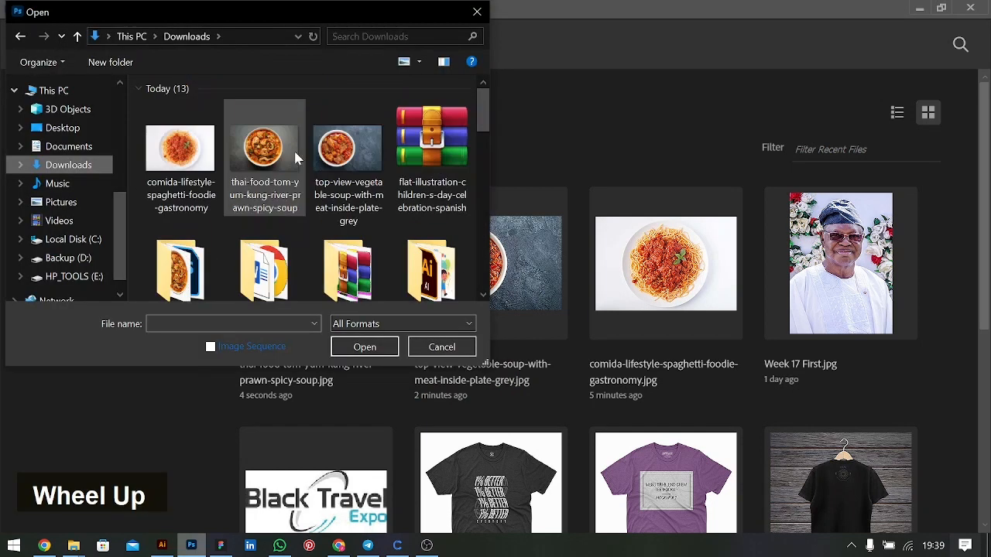
pyautogui.doubleClick(193, 281)
pyautogui.doubleClick(196, 200)
pyautogui.click(179, 143)
pyautogui.doubleClick(179, 131)
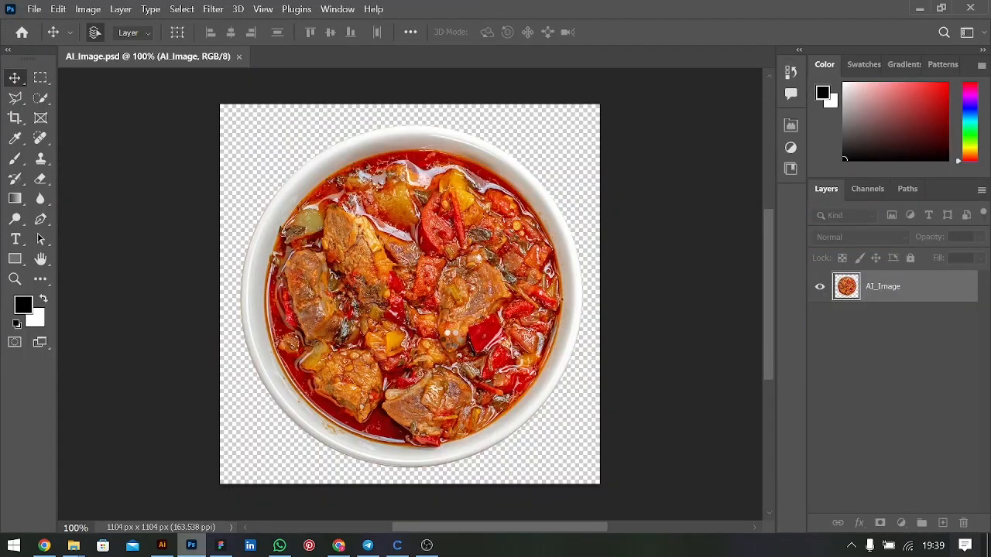
# Step: Darken the right side of the stew bowl using the Burn tool with a 250 px brush
pyautogui.rightClick(17, 223)
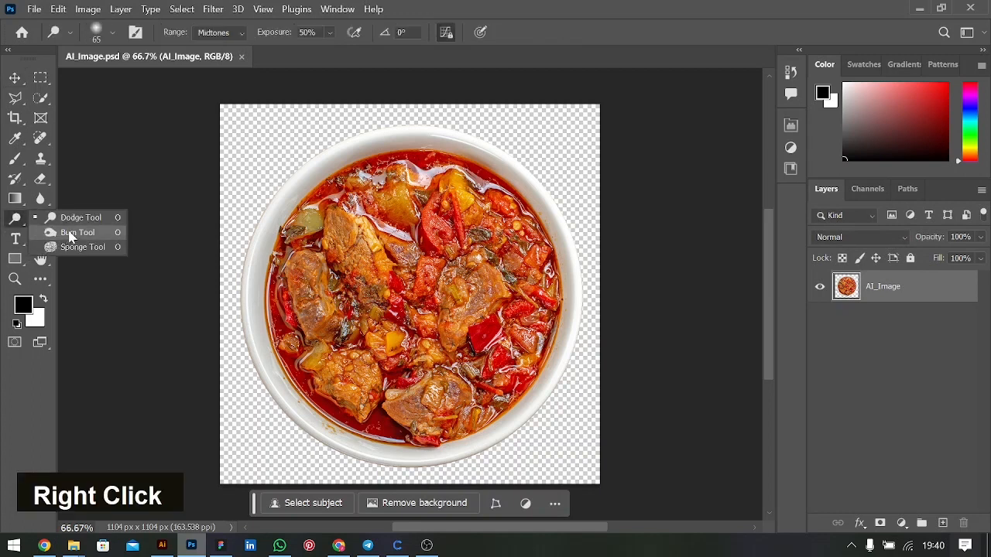
pyautogui.click(70, 232)
pyautogui.press(']')
pyautogui.press(']')
pyautogui.press(']')
pyautogui.press(']')
pyautogui.press(']')
pyautogui.press(']')
pyautogui.press(']')
pyautogui.press(']')
pyautogui.press(']')
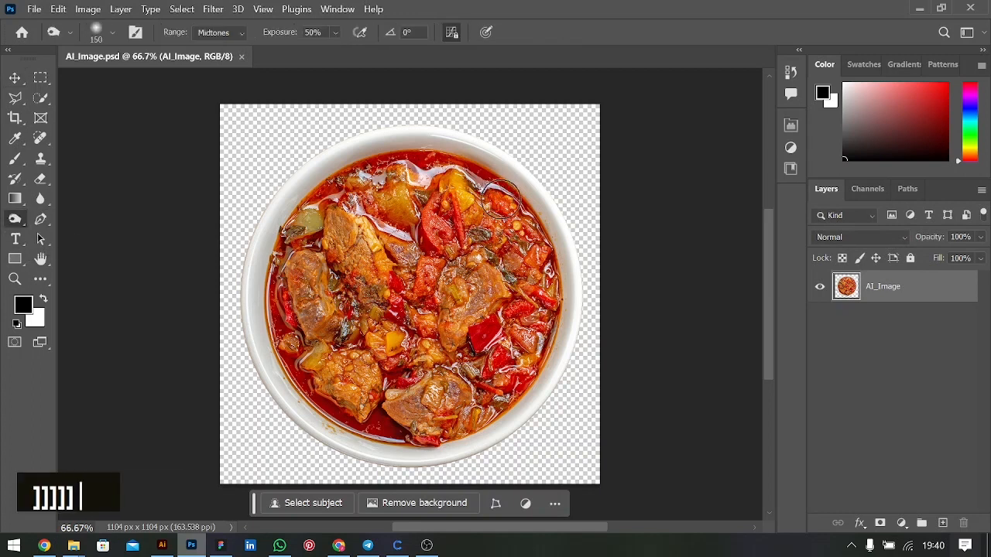
pyautogui.moveTo(501, 199)
pyautogui.mouseDown()
pyautogui.moveTo(487, 151)
pyautogui.moveTo(559, 294)
pyautogui.moveTo(559, 255)
pyautogui.moveTo(557, 279)
pyautogui.mouseUp()
pyautogui.moveTo(479, 427)
pyautogui.mouseDown()
pyautogui.moveTo(518, 400)
pyautogui.moveTo(460, 434)
pyautogui.moveTo(414, 446)
pyautogui.moveTo(471, 432)
pyautogui.moveTo(545, 374)
pyautogui.moveTo(568, 295)
pyautogui.moveTo(552, 230)
pyautogui.moveTo(499, 178)
pyautogui.mouseUp()
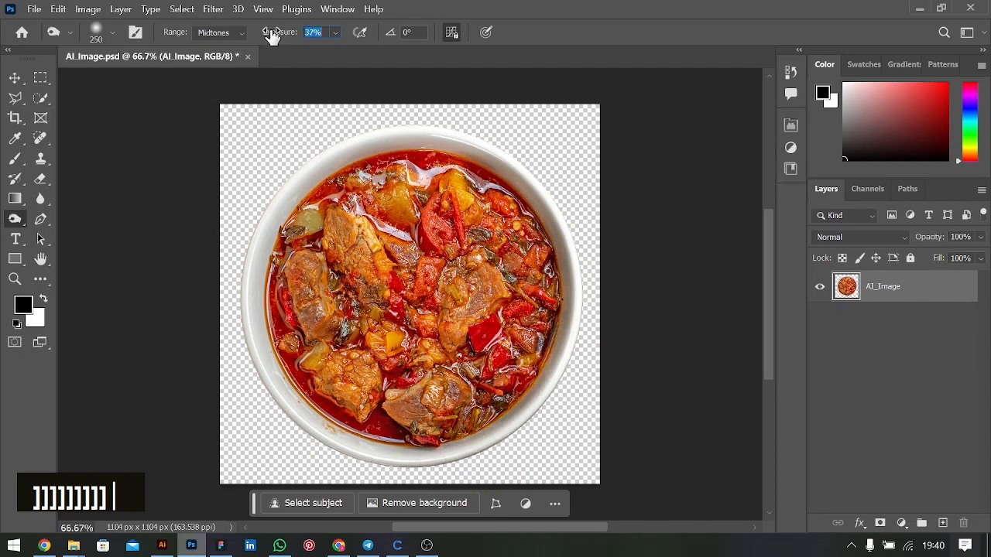
# Step: Lower the Burn exposure to 29%, darken the bowl's right and upper rim further, and save the image
pyautogui.moveTo(272, 36); pyautogui.dragTo(267, 37)
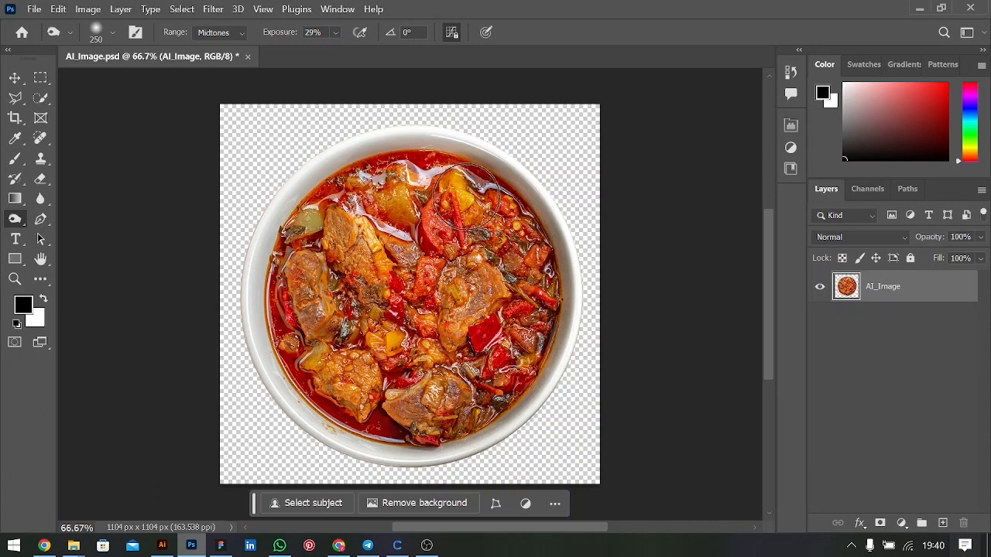
pyautogui.moveTo(542, 375)
pyautogui.mouseDown()
pyautogui.moveTo(546, 265)
pyautogui.moveTo(511, 178)
pyautogui.moveTo(454, 155)
pyautogui.mouseUp()
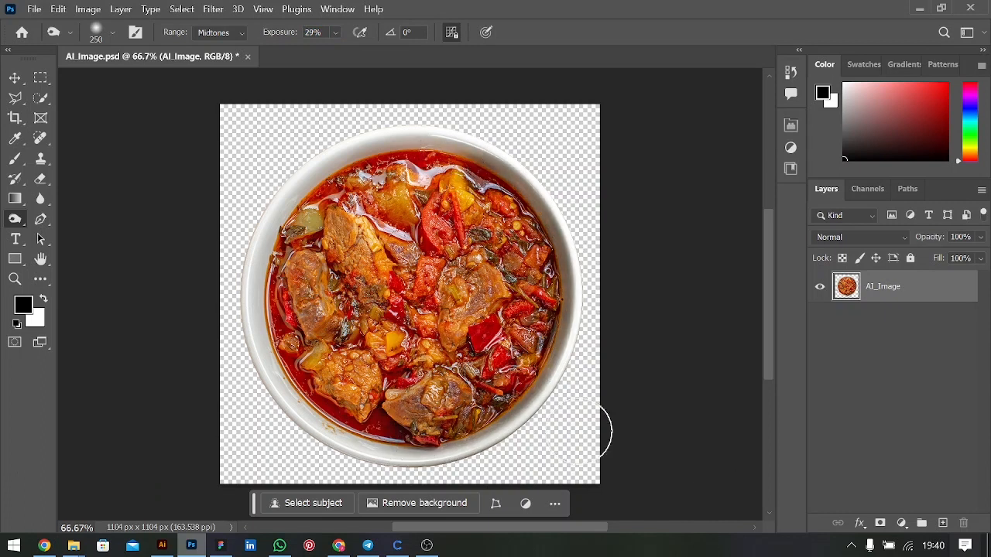
pyautogui.click(15, 77)
pyautogui.hotkey('ctrl', 's')
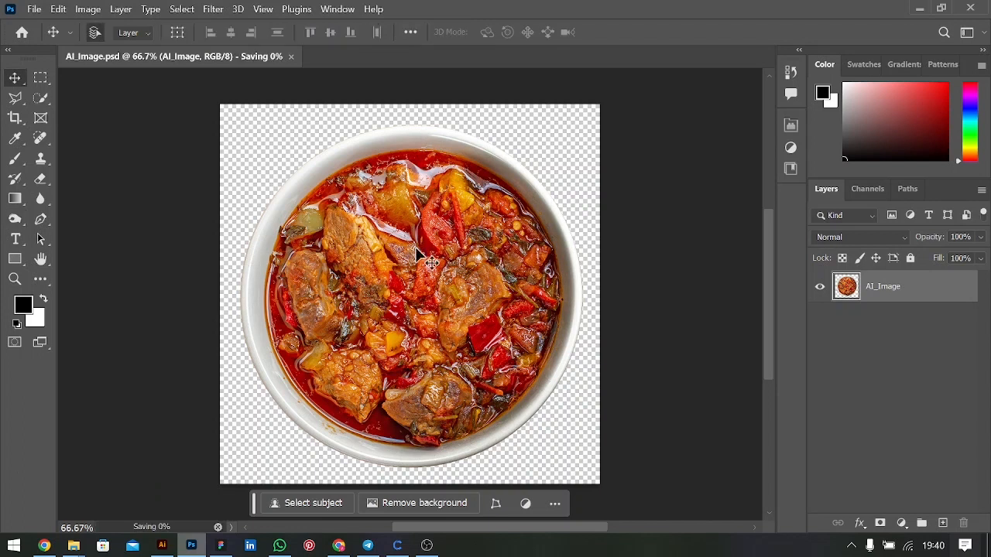
# Step: Switch to Illustrator, update the modified linked files, and clear the selection
pyautogui.hotkey('alt', 'Tab')
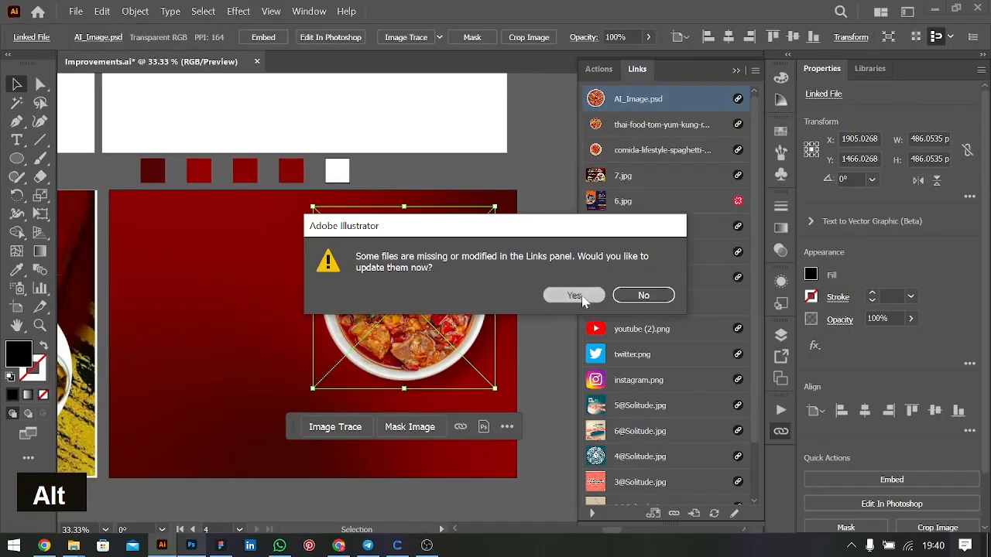
pyautogui.click(575, 295)
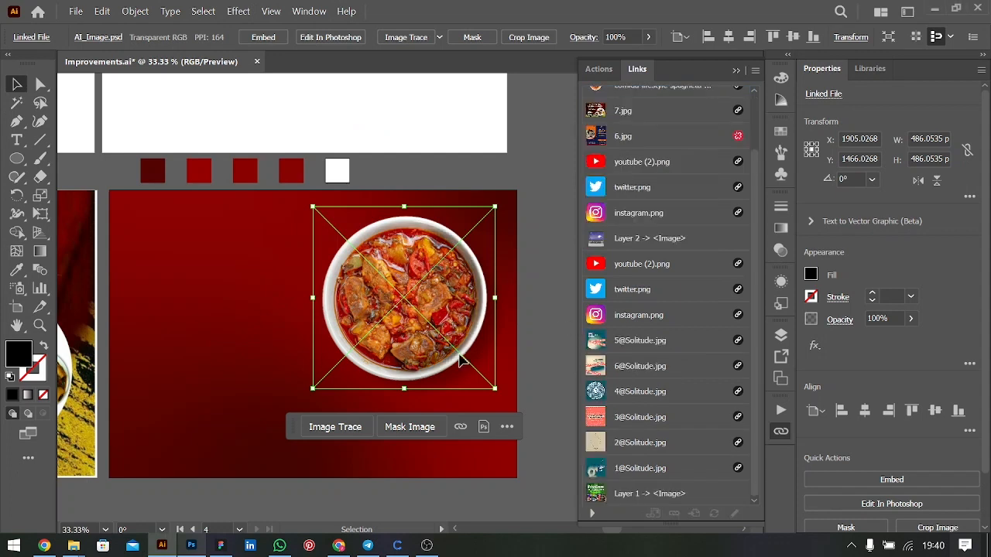
pyautogui.click(563, 337)
pyautogui.click(558, 270)
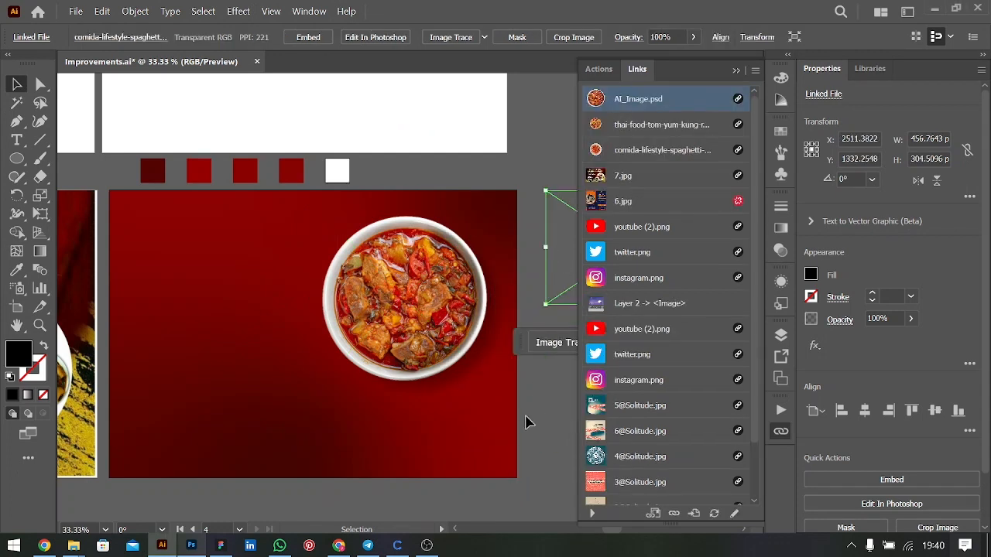
pyautogui.click(475, 500)
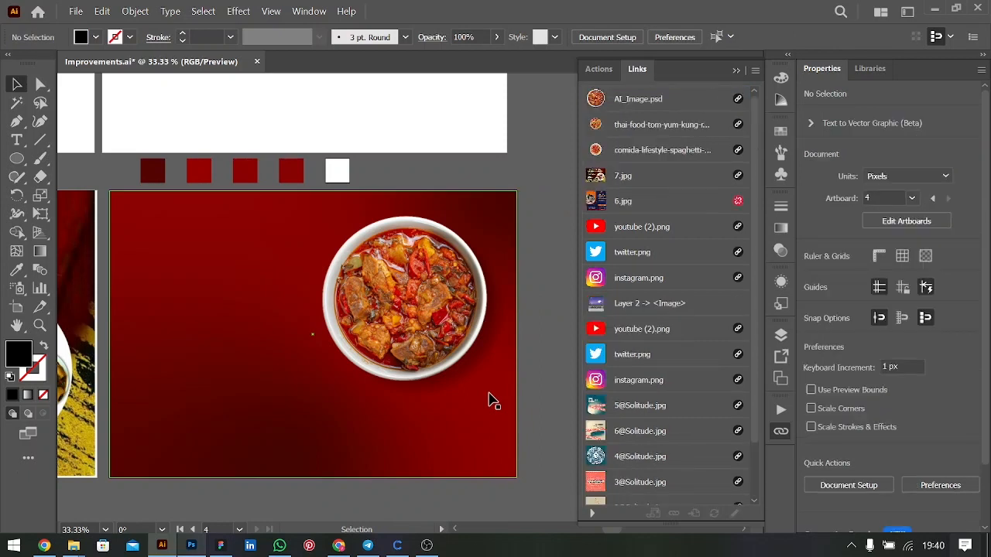
# Step: Group the stew bowl with its shadow circle, scale the group to about 401 px wide, and place it at the flyer's lower right
pyautogui.click(425, 288)
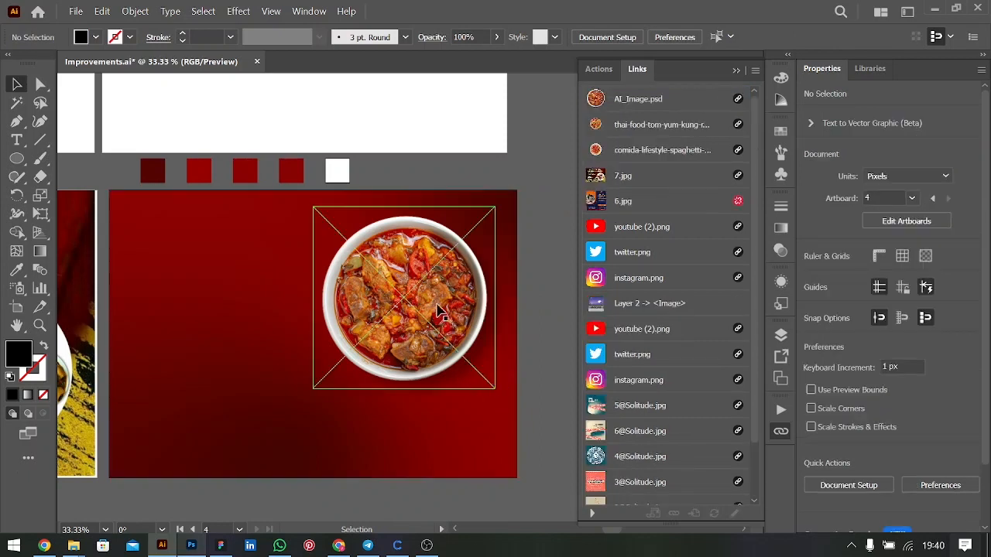
pyautogui.press('shift')
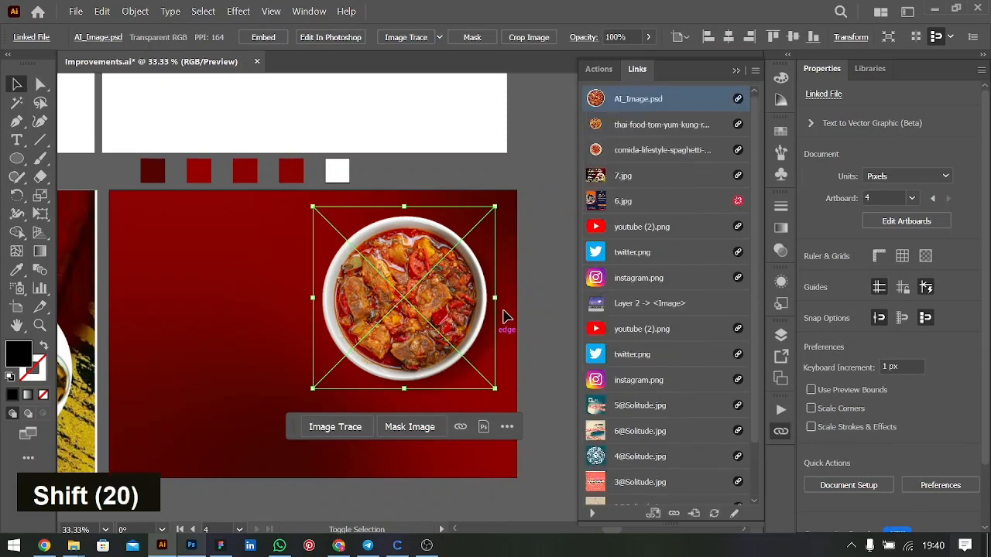
pyautogui.keyDown('shift'); pyautogui.click(497, 307); pyautogui.keyUp('shift')
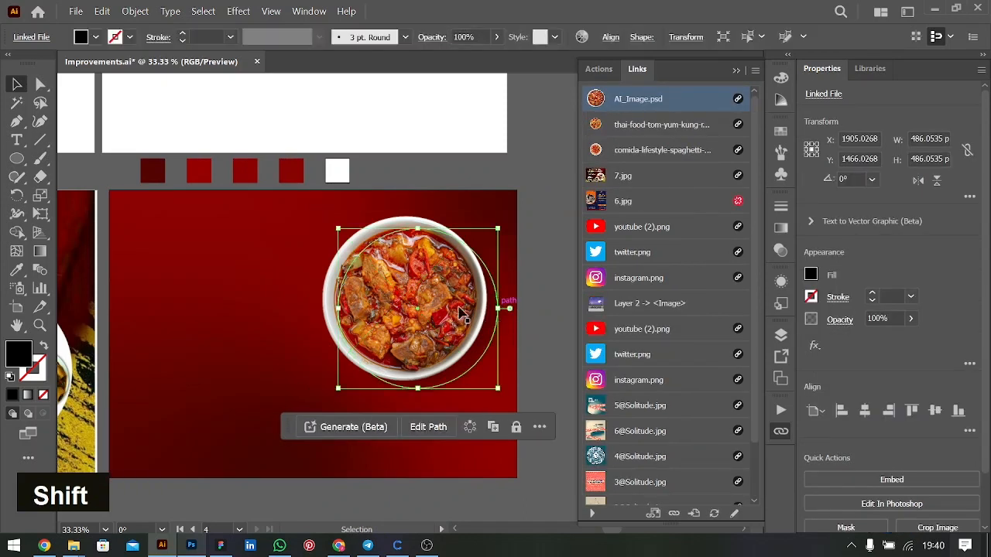
pyautogui.hotkey('ctrl', 'g')
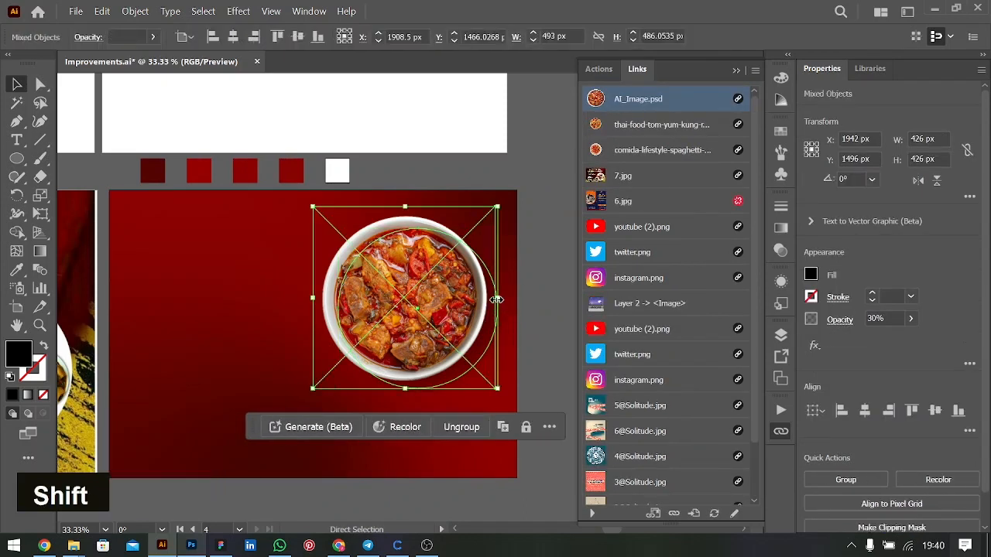
pyautogui.keyDown('shift'); pyautogui.click(497, 300); pyautogui.keyUp('shift')
pyautogui.moveTo(497, 300); pyautogui.dragTo(460, 408)
# Step: Collapse the Links panel and move the spaghetti plate and noodle soup bowl together closer to the flyer
pyautogui.click(735, 72)
pyautogui.click(652, 281)
pyautogui.moveTo(635, 294); pyautogui.dragTo(557, 331)
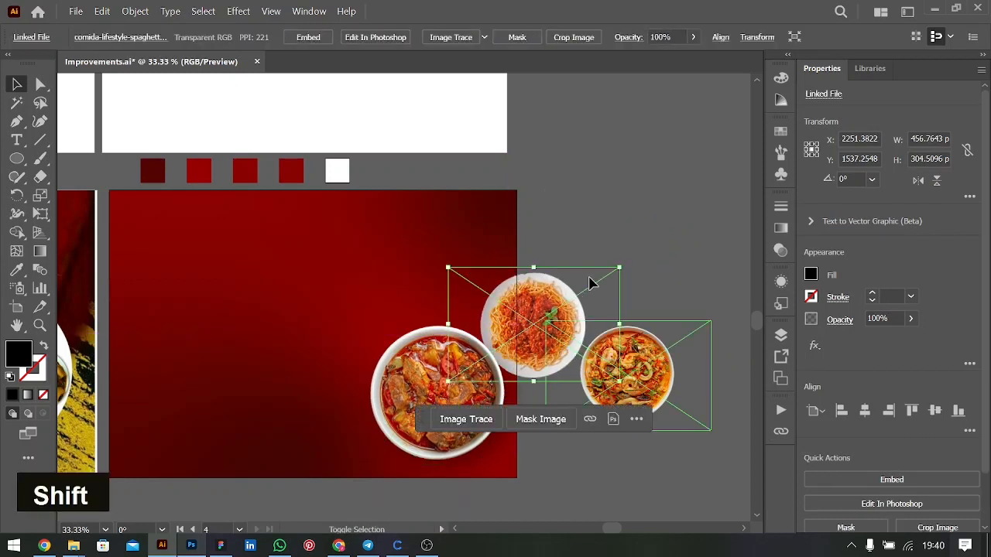
# Step: Enlarge the spaghetti image to about 569 px wide and move it to the flyer's bottom edge beside the stew bowl
pyautogui.moveTo(619, 267); pyautogui.dragTo(635, 250)
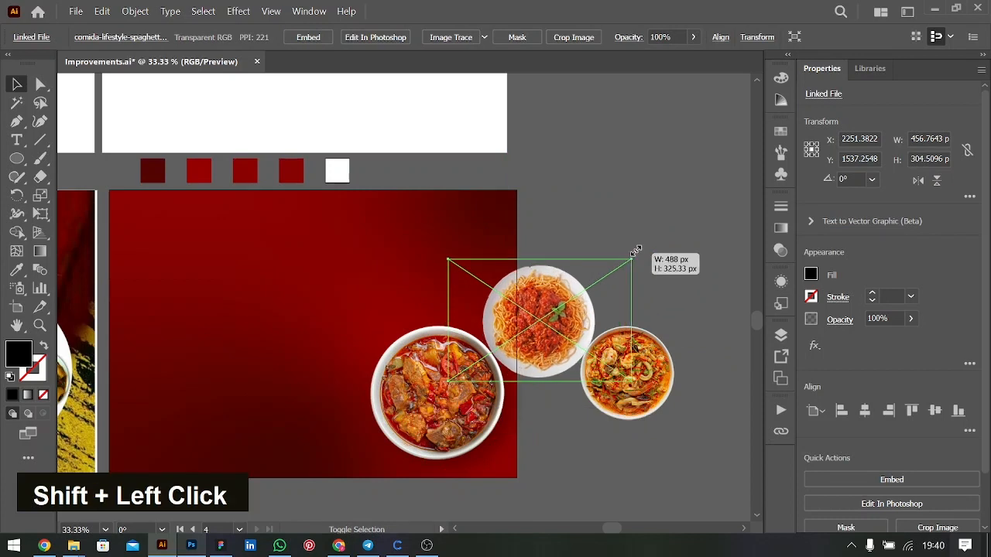
pyautogui.moveTo(635, 250); pyautogui.dragTo(662, 240)
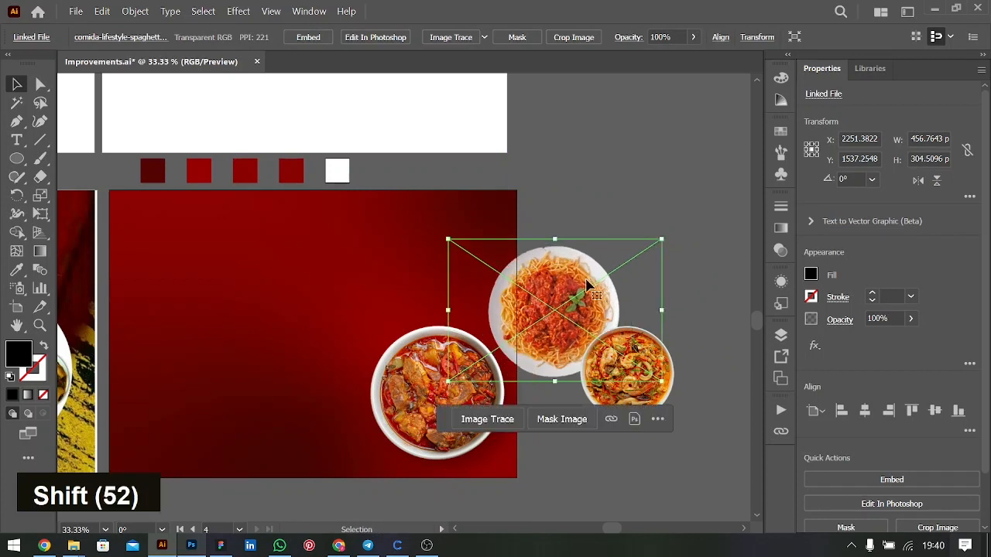
pyautogui.moveTo(573, 292)
pyautogui.mouseDown()
pyautogui.moveTo(542, 290)
pyautogui.moveTo(647, 173)
pyautogui.moveTo(463, 167)
pyautogui.moveTo(294, 387)
pyautogui.moveTo(237, 433)
pyautogui.moveTo(336, 425)
pyautogui.moveTo(329, 415)
pyautogui.moveTo(349, 412)
pyautogui.mouseUp()
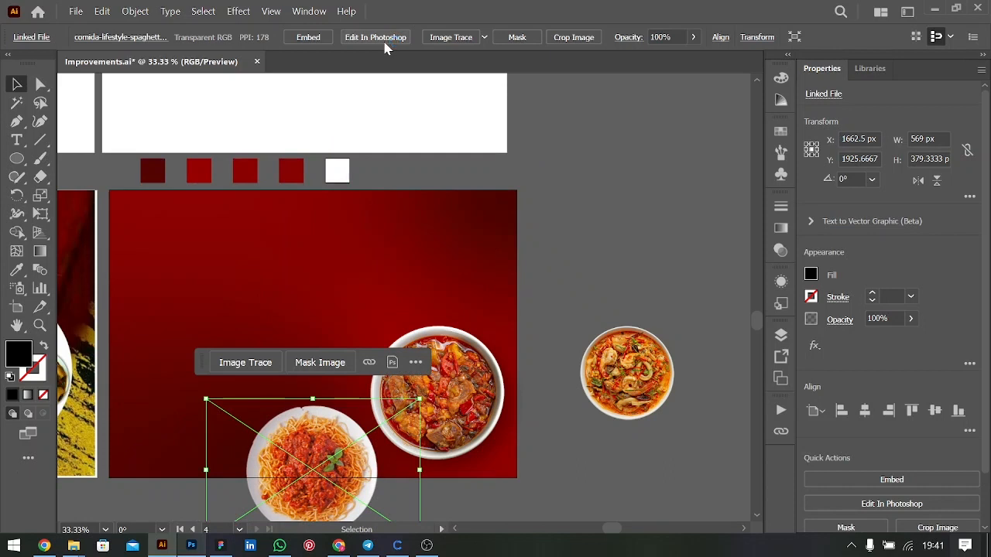
# Step: Open the spaghetti image in Photoshop and darken the plate's lower rim with the Burn tool at 29% exposure
pyautogui.click(385, 42)
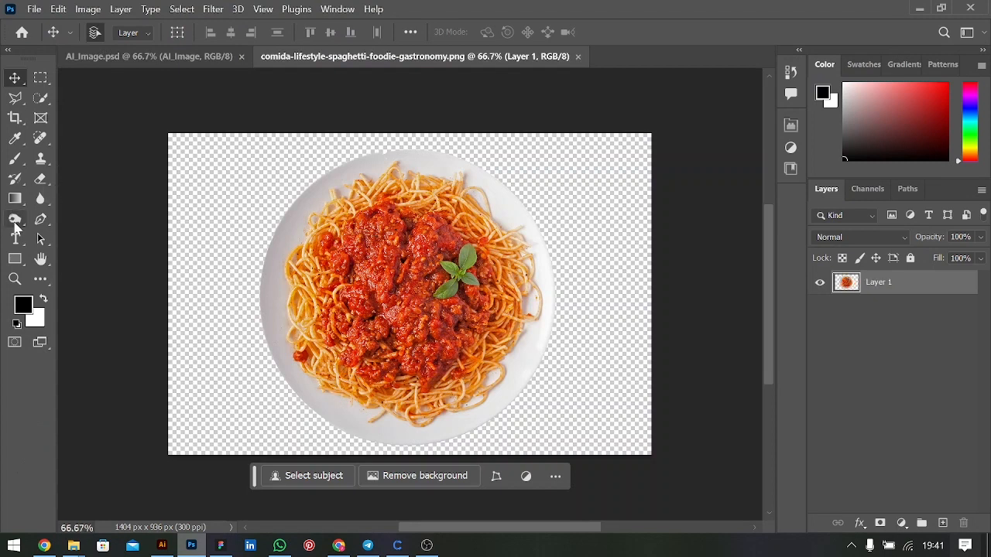
pyautogui.click(16, 222)
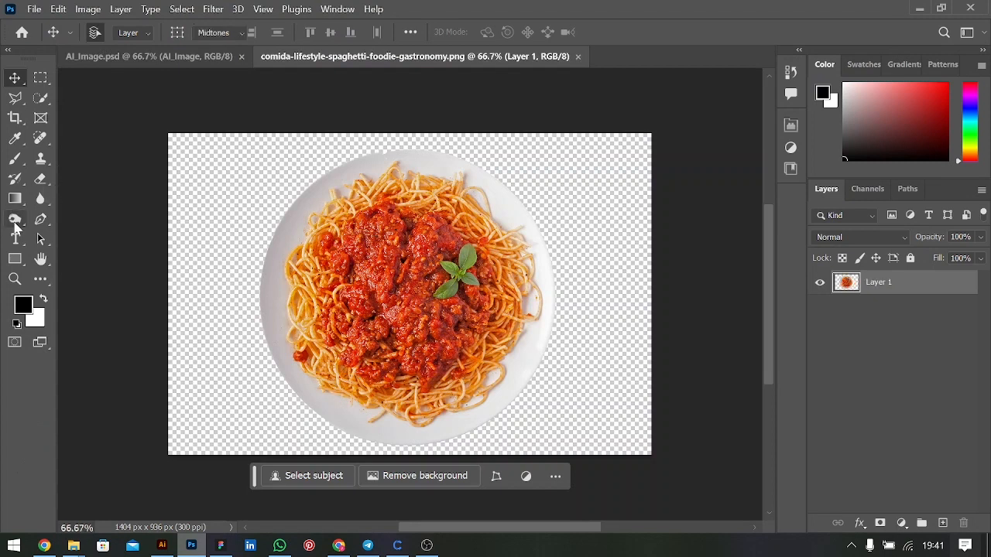
pyautogui.click(416, 425)
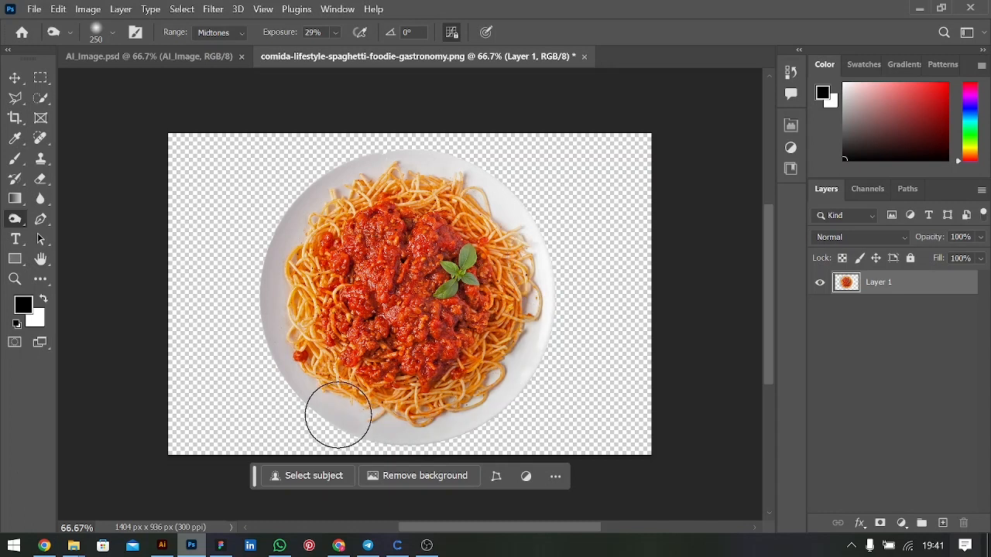
pyautogui.moveTo(337, 416); pyautogui.dragTo(549, 305)
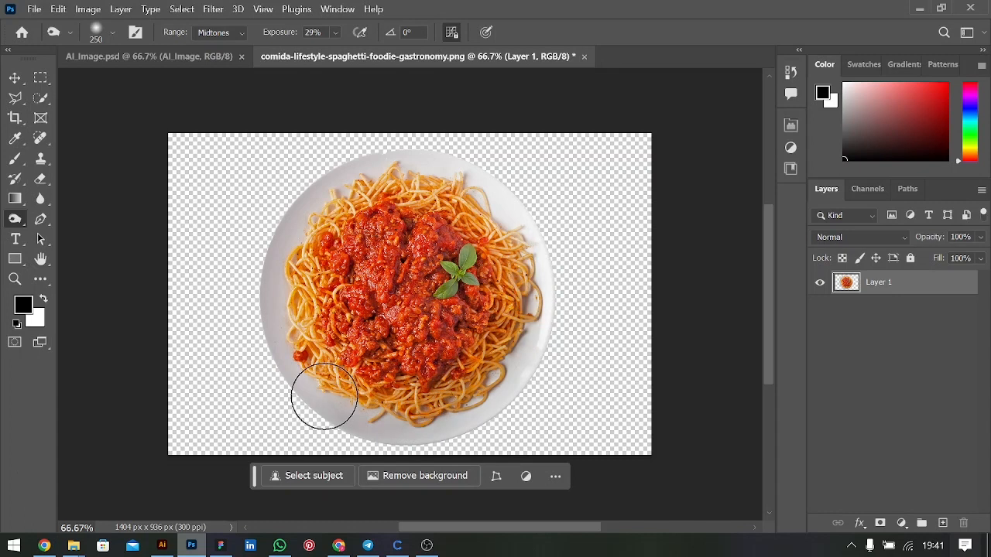
pyautogui.moveTo(324, 397)
pyautogui.mouseDown()
pyautogui.moveTo(320, 405)
pyautogui.moveTo(364, 422)
pyautogui.moveTo(474, 419)
pyautogui.moveTo(544, 351)
pyautogui.mouseUp()
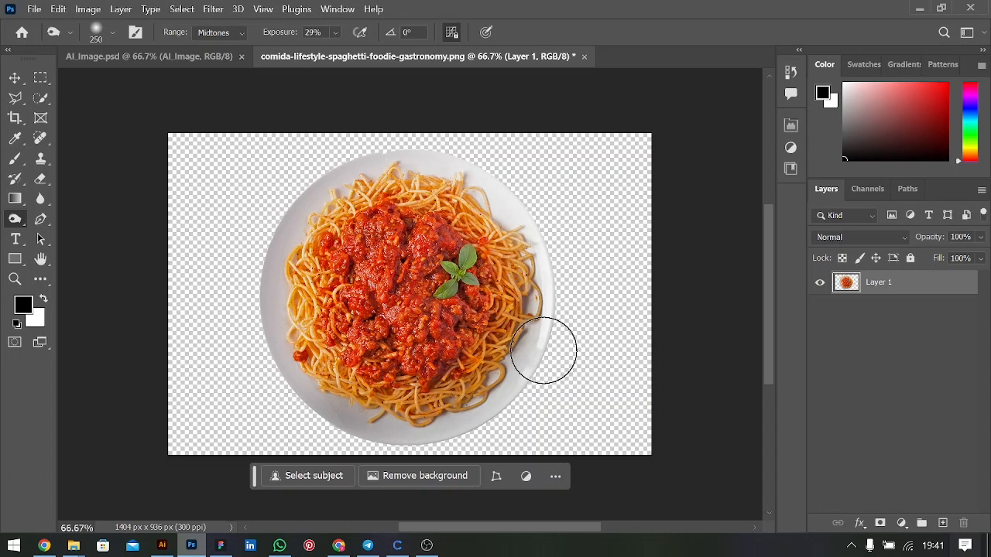
# Step: Switch to Illustrator and move the spaghetti plate above the stew bowl, overlapping the flyer's upper right edge
pyautogui.hotkey('alt', 'Tab')
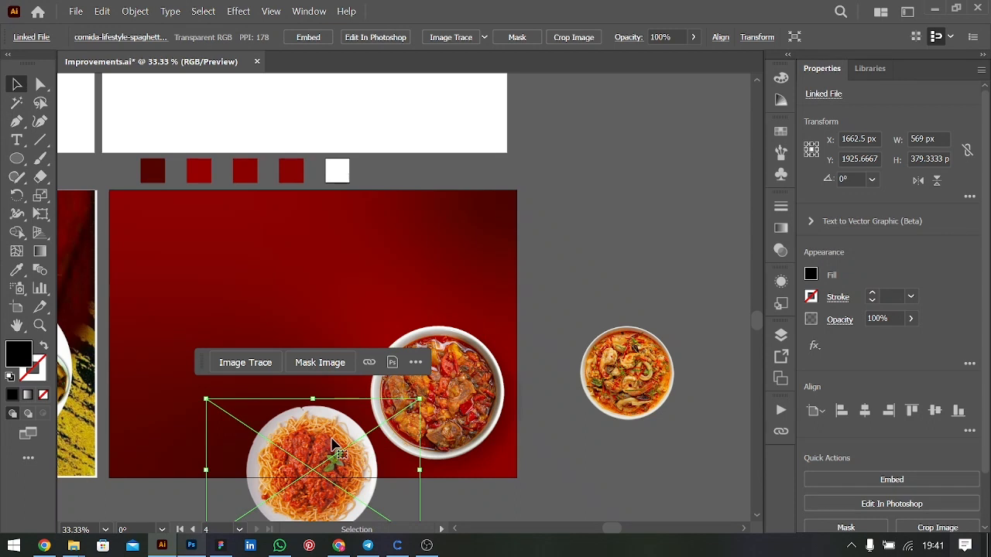
pyautogui.moveTo(333, 445); pyautogui.dragTo(484, 222)
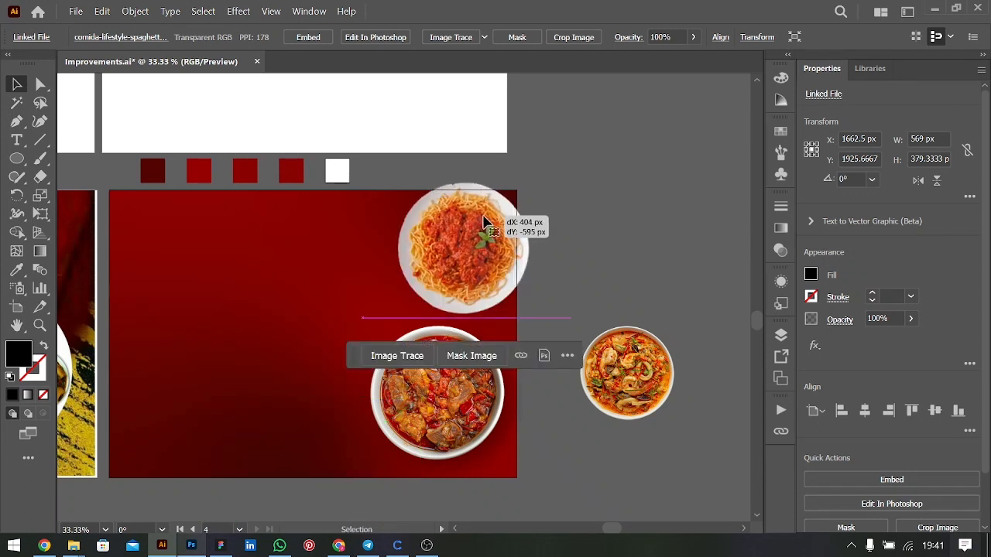
# Step: Copy the blurred shadow circle from inside the stew bowl group and paste it over the spaghetti plate, offset slightly down and right
pyautogui.click(515, 412)
pyautogui.doubleClick(516, 408)
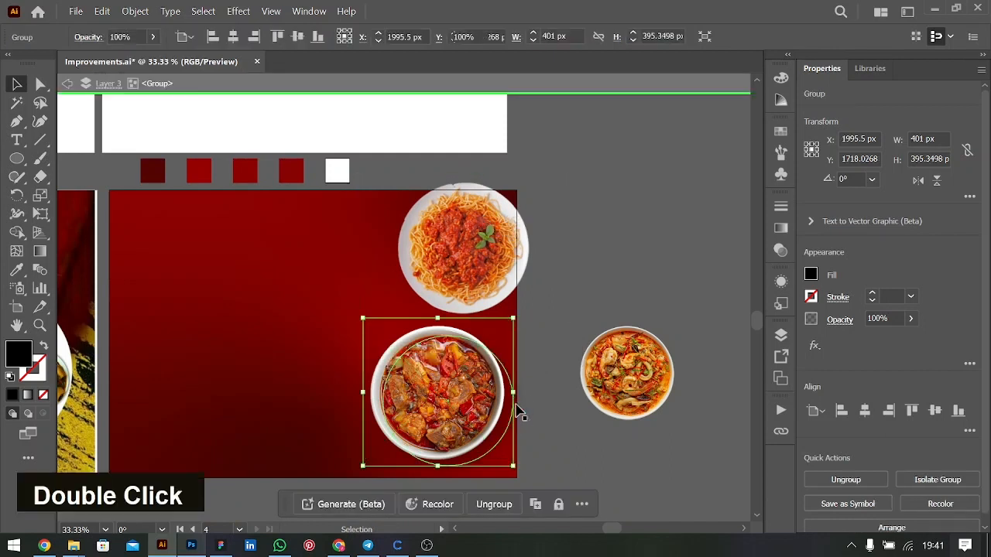
pyautogui.hotkey('ctrl', 'c')
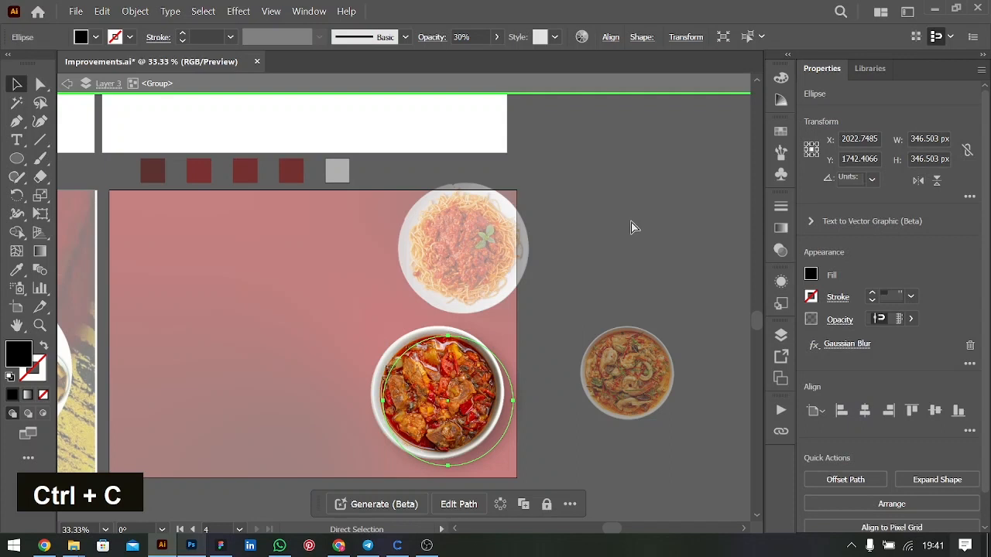
pyautogui.doubleClick(641, 187)
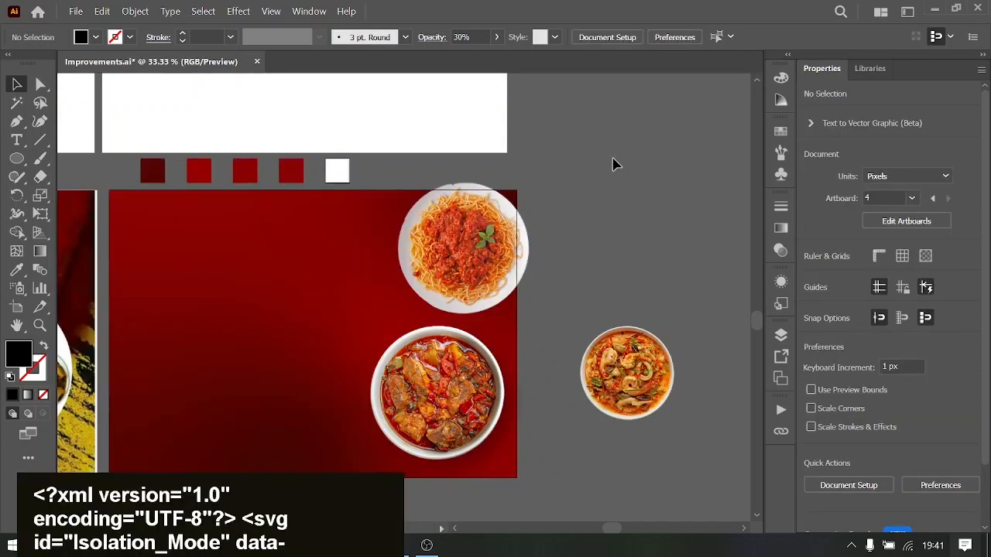
pyautogui.hotkey('ctrl', 'v')
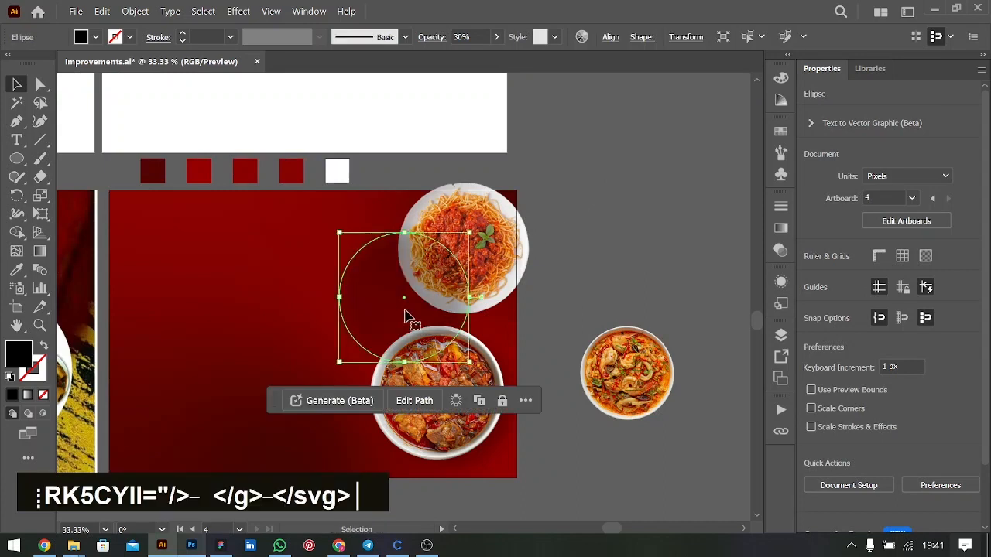
pyautogui.moveTo(395, 313); pyautogui.dragTo(459, 276)
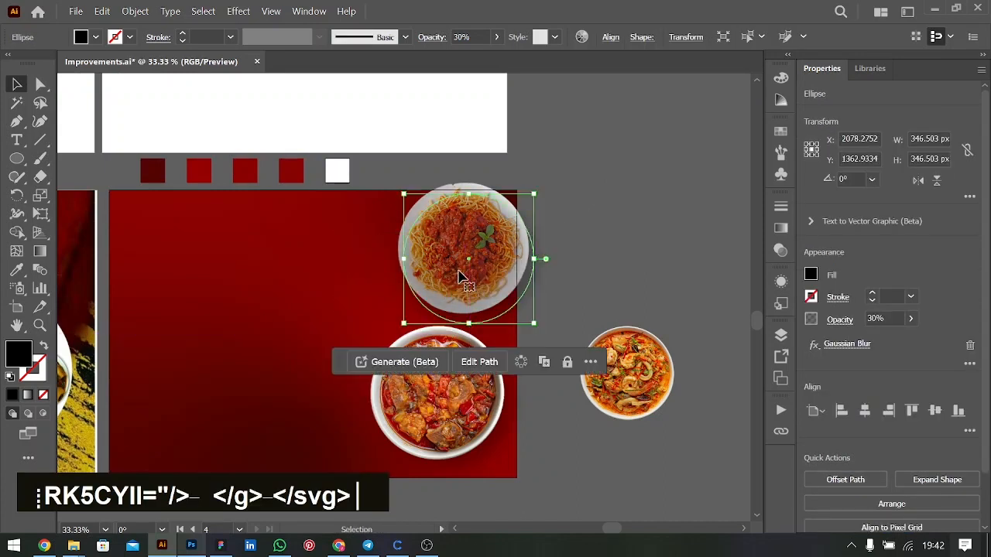
# Step: Send the copied shadow circle behind the spaghetti plate, update the modified links, and deselect everything
pyautogui.hotkey('ctrl', '[')
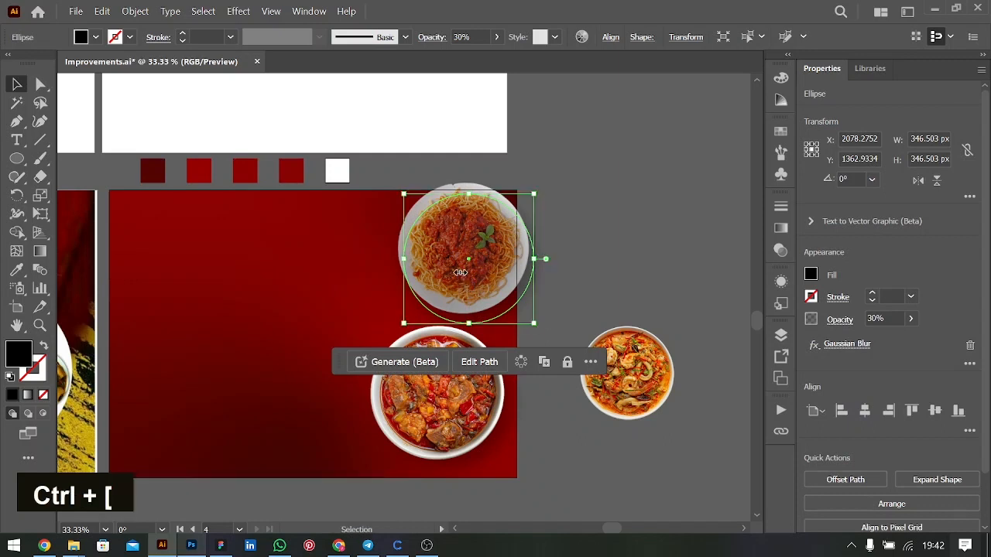
pyautogui.hotkey('ctrl', '[')
pyautogui.hotkey('ctrl', '[')
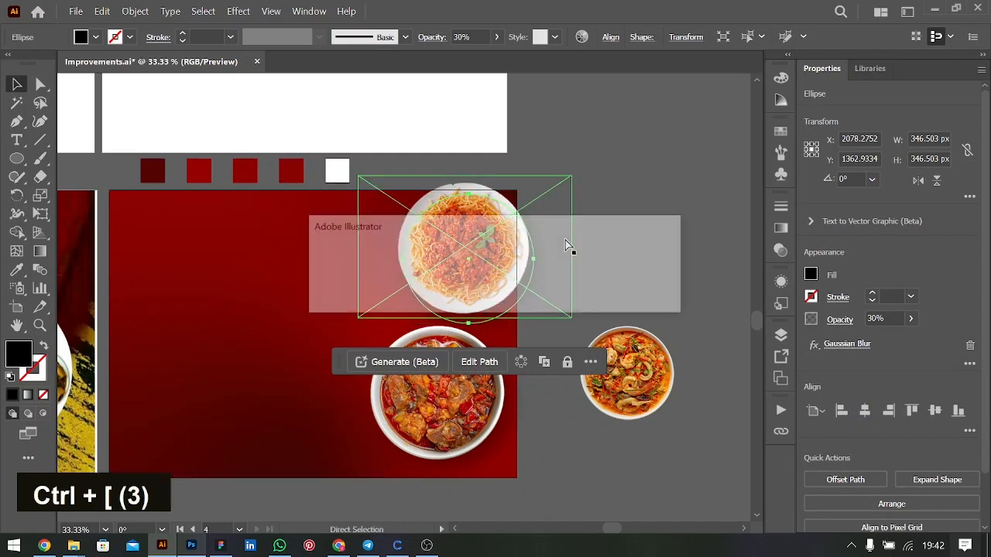
pyautogui.click(574, 296)
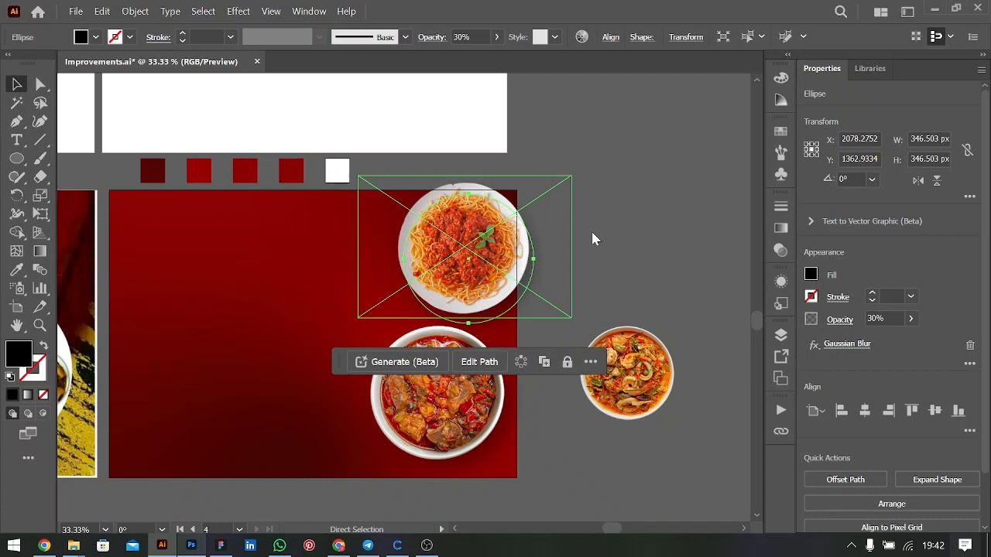
pyautogui.hotkey('shift', 'Up')
pyautogui.keyDown('shift'); pyautogui.click(591, 237); pyautogui.keyUp('shift')
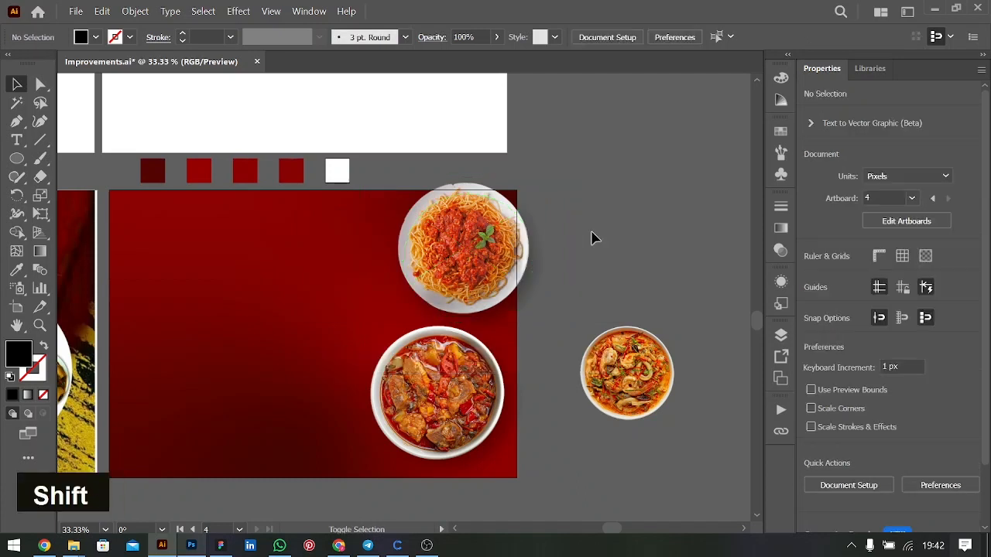
# Step: Send the spaghetti plate back one level and bring it forward again
pyautogui.click(478, 263)
pyautogui.hotkey('ctrl', '[')
pyautogui.hotkey('ctrl', ']')
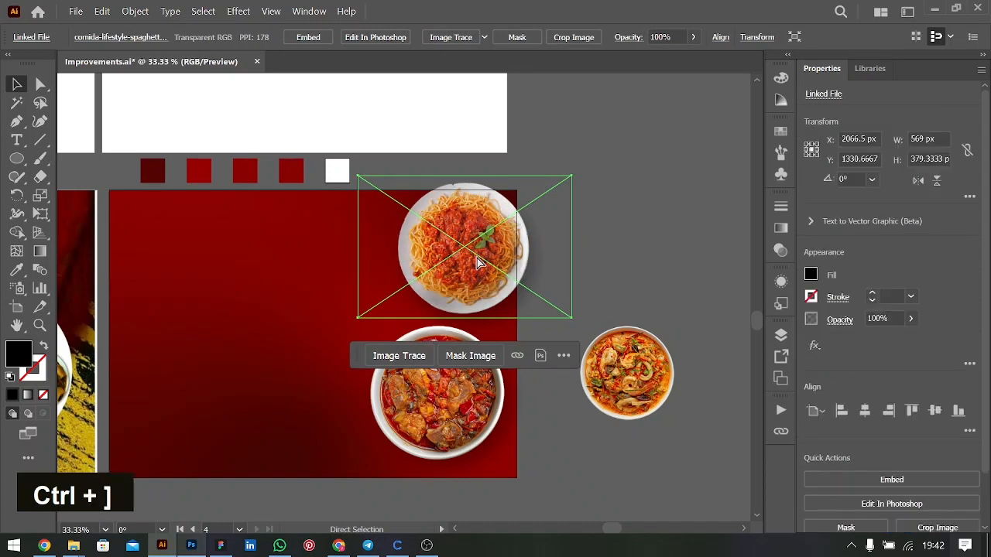
# Step: Nudge the spaghetti plate slightly left over its shadow circle and group the plate with the shadow
pyautogui.click(612, 274)
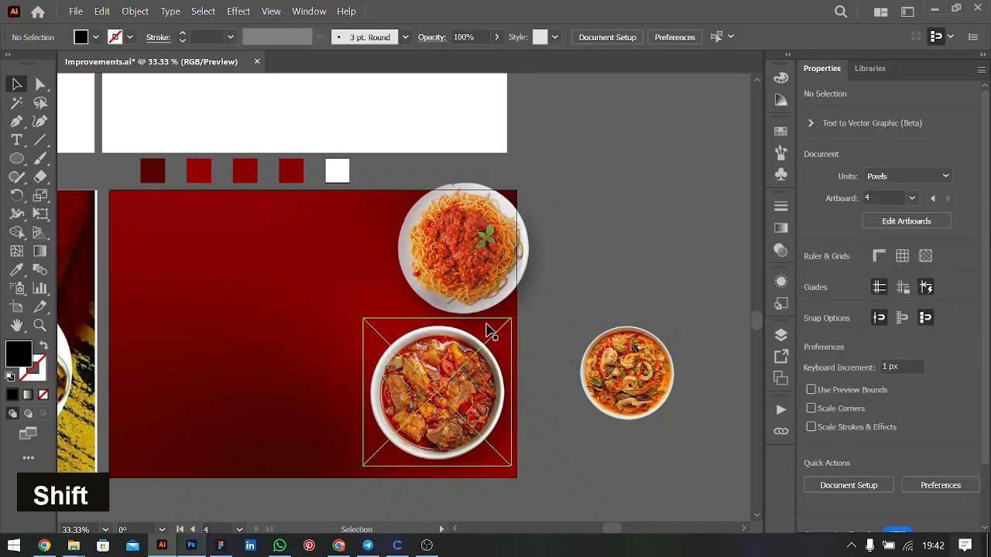
pyautogui.moveTo(504, 287); pyautogui.dragTo(535, 270)
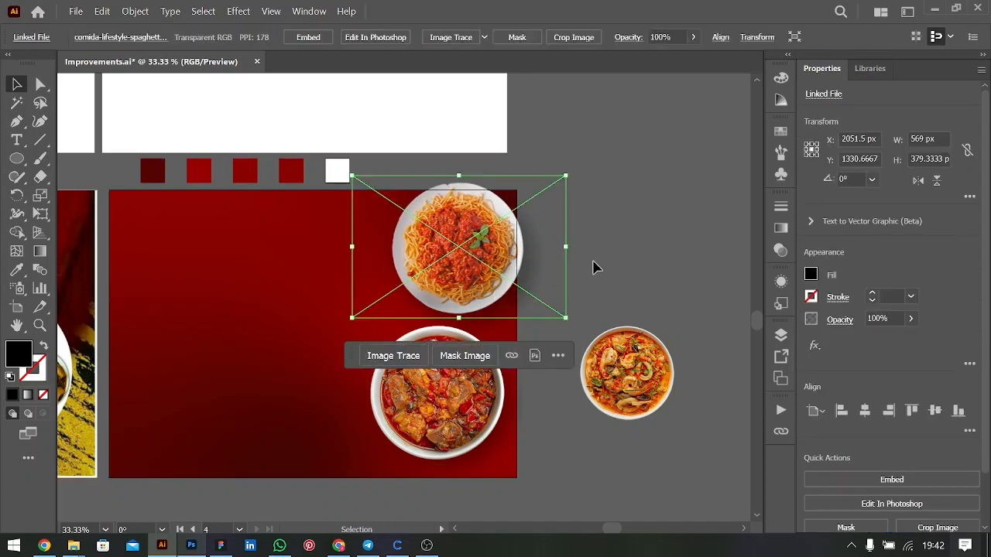
pyautogui.keyDown('shift'); pyautogui.click(526, 236); pyautogui.keyUp('shift')
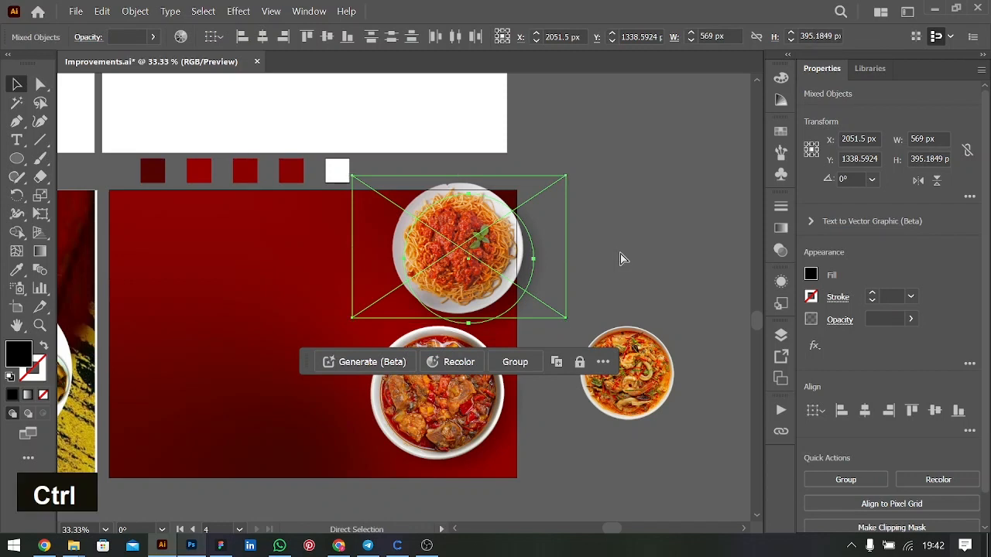
pyautogui.hotkey('ctrl', 'g')
pyautogui.click(527, 261)
# Step: Move the grouped spaghetti plate left and place the seafood soup bowl, slightly enlarged, beside it at the flyer's right edge
pyautogui.moveTo(505, 259); pyautogui.dragTo(431, 255)
pyautogui.moveTo(654, 371)
pyautogui.mouseDown()
pyautogui.moveTo(539, 244)
pyautogui.moveTo(528, 254)
pyautogui.moveTo(530, 276)
pyautogui.moveTo(612, 278)
pyautogui.mouseUp()
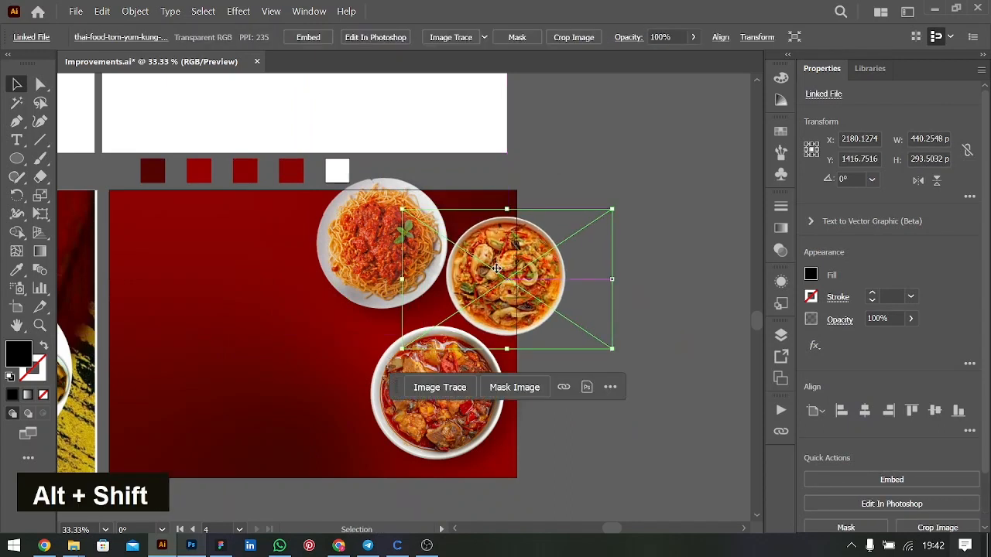
pyautogui.moveTo(496, 267); pyautogui.dragTo(505, 268)
# Step: Lower the spaghetti plate slightly and enlarge the seafood soup image to about 604 px wide, keeping it just beside the plate
pyautogui.moveTo(372, 269); pyautogui.dragTo(405, 284)
pyautogui.click(570, 265)
pyautogui.moveTo(624, 279)
pyautogui.mouseDown()
pyautogui.moveTo(647, 281)
pyautogui.moveTo(637, 279)
pyautogui.mouseUp()
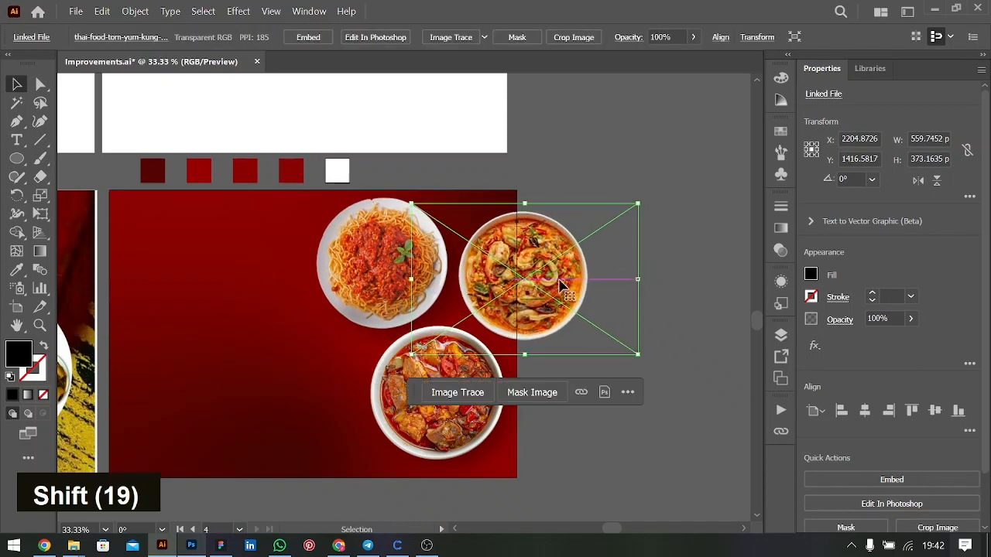
pyautogui.moveTo(546, 289); pyautogui.dragTo(538, 287)
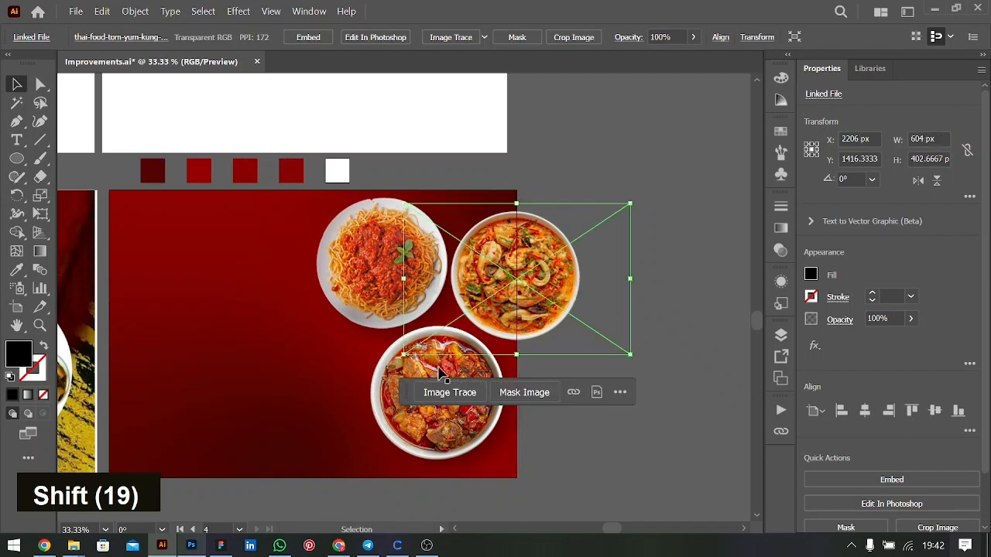
# Step: Arrange the dishes in a triangle: stew bowl lower left, seafood soup lower right, spaghetti plate centered above them
pyautogui.moveTo(465, 370); pyautogui.dragTo(394, 373)
pyautogui.moveTo(556, 265); pyautogui.dragTo(545, 356)
pyautogui.moveTo(418, 255); pyautogui.dragTo(454, 258)
pyautogui.click(325, 334)
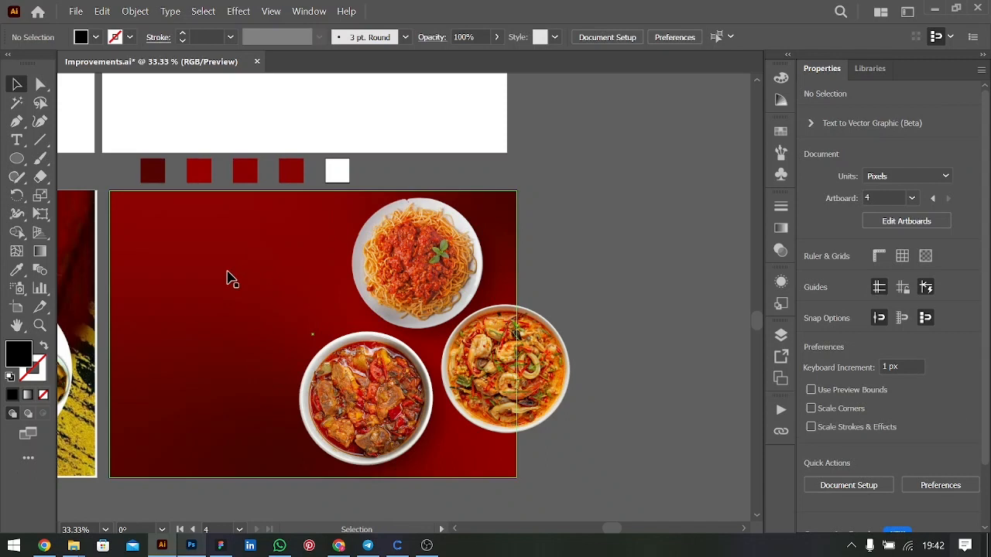
# Step: Start a point text object on the flyer's empty left half and set its font to Satoshi Bold
pyautogui.hscroll(-3, 364, 298)
pyautogui.hscroll(-5, 364, 298)
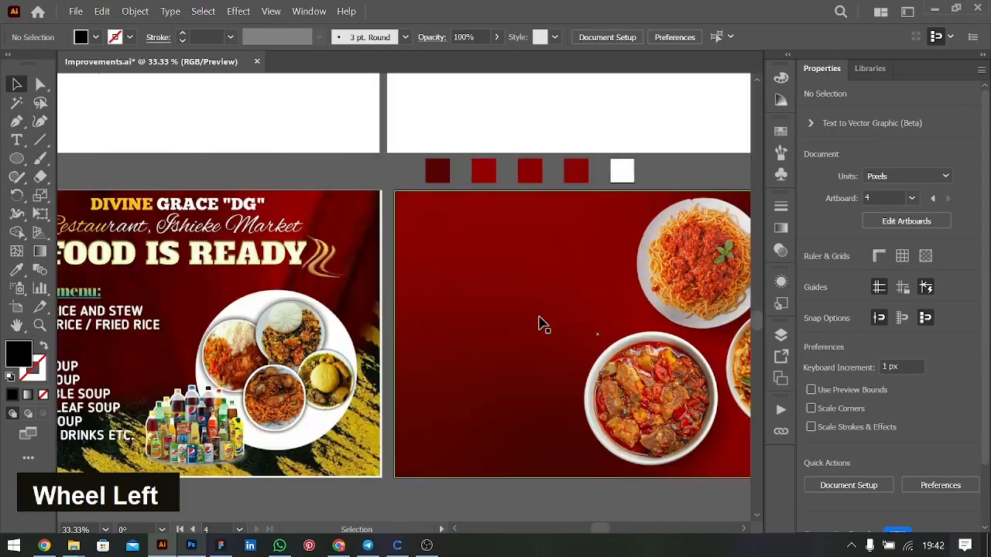
pyautogui.press('t')
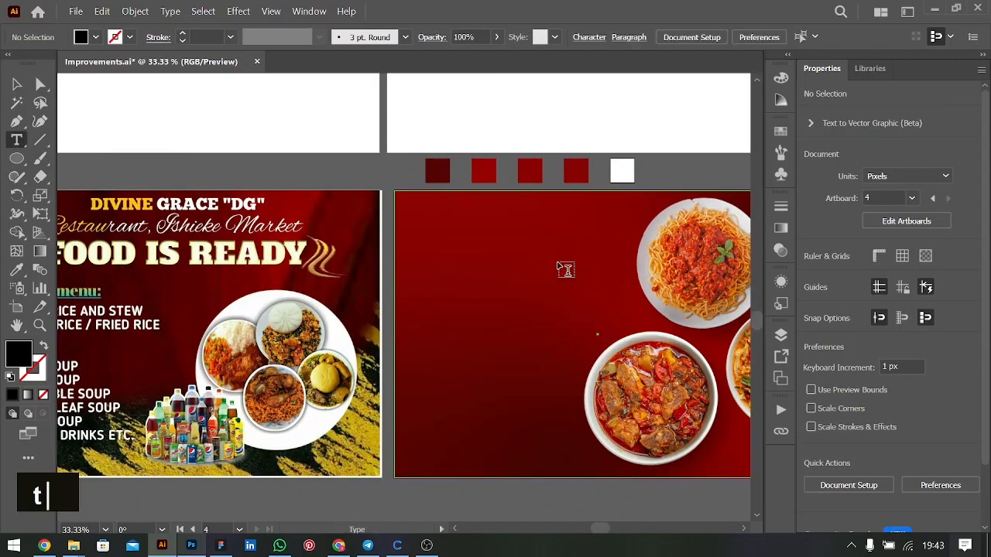
pyautogui.click(434, 262)
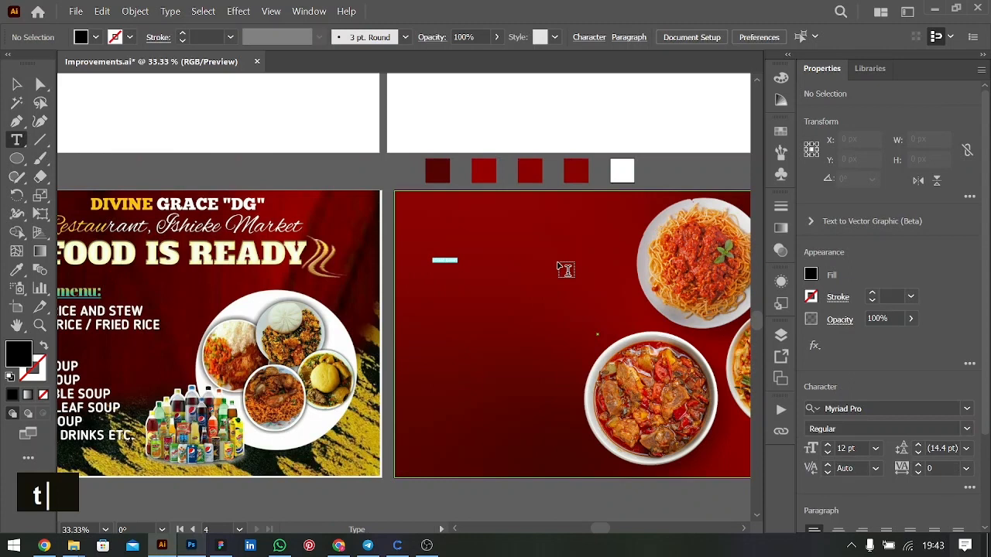
pyautogui.click(881, 409)
pyautogui.write('satoshi')
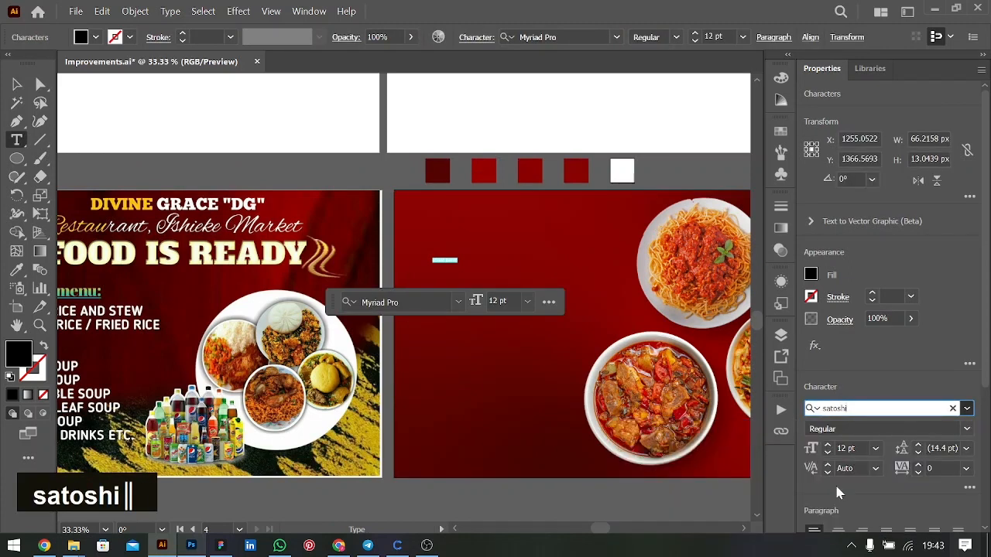
pyautogui.press('Return')
pyautogui.click(966, 429)
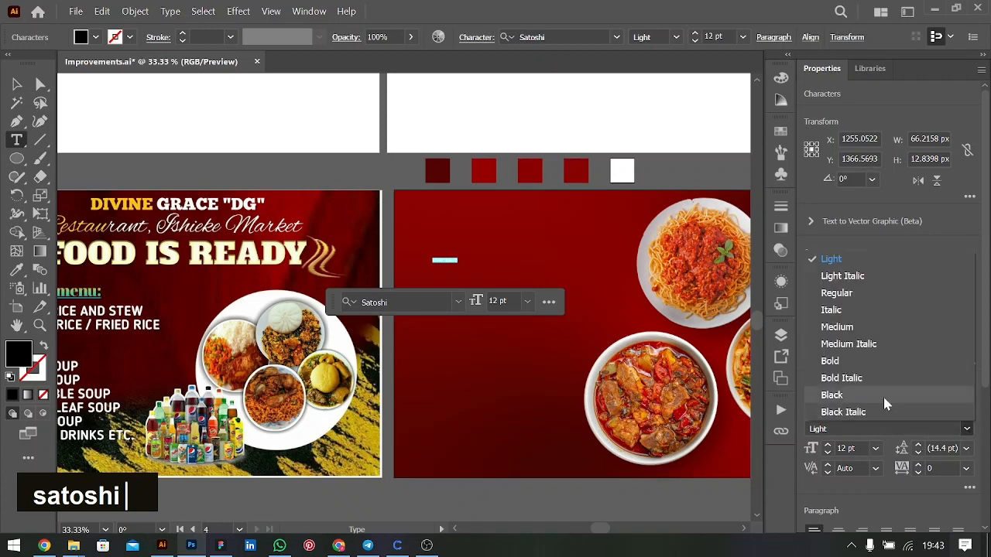
pyautogui.click(856, 360)
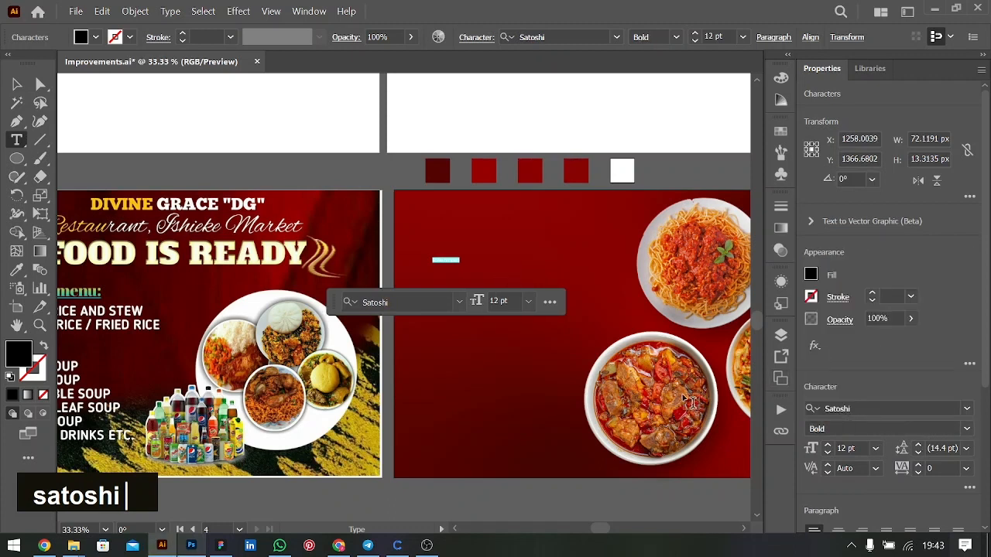
# Step: Enter the heading "Food is Ready" on two lines, sized 72 pt with a white fill
pyautogui.write('Food is ')
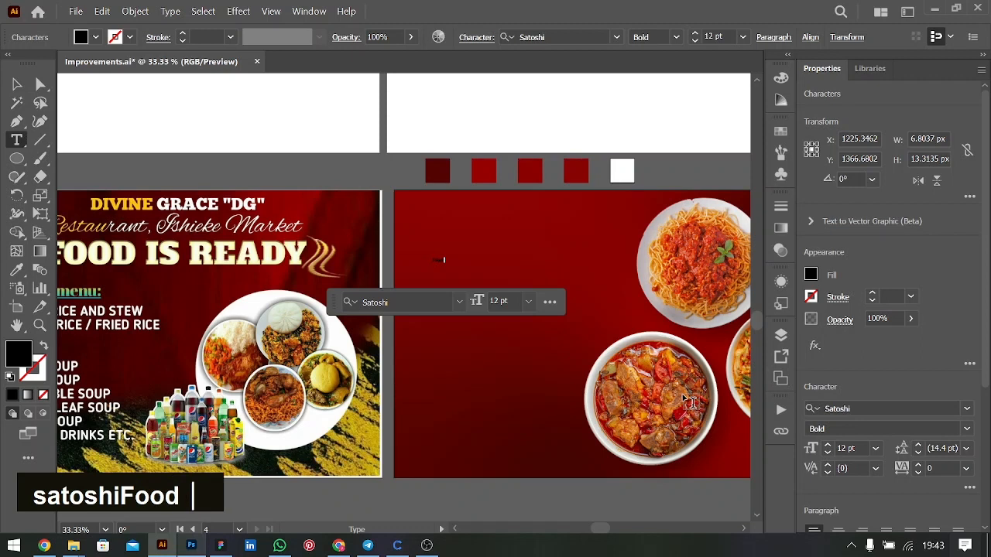
pyautogui.write('Ready ')
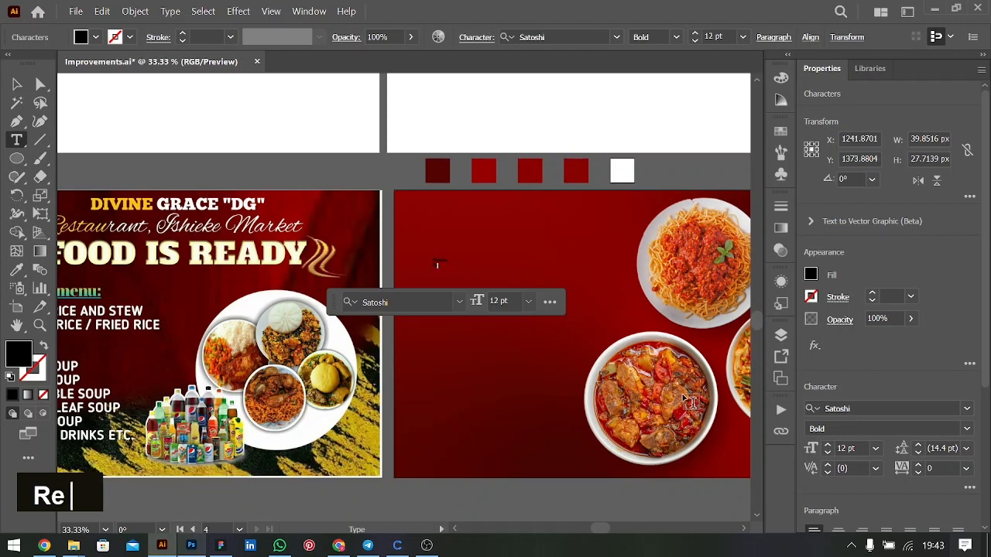
pyautogui.write('!')
pyautogui.hotkey('ctrl', 'a')
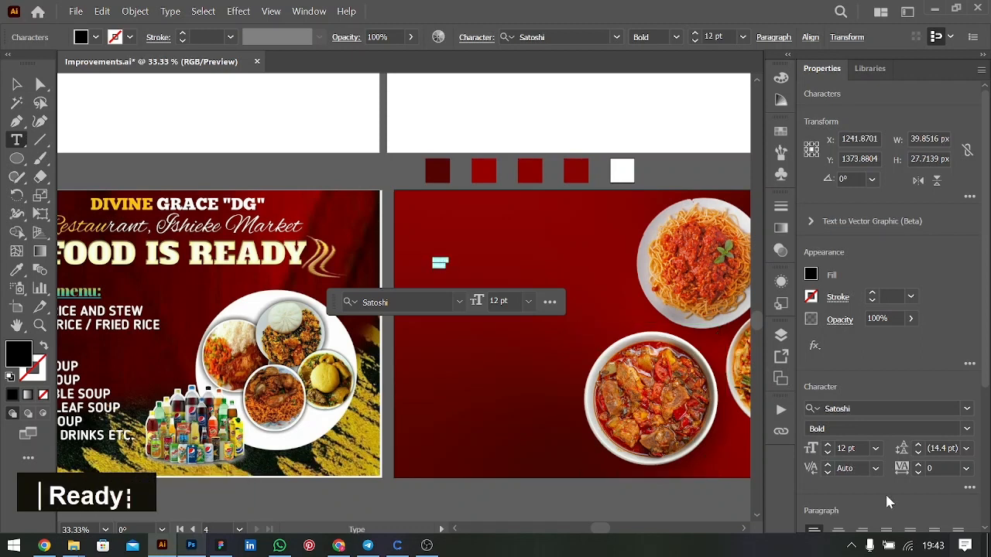
pyautogui.click(876, 449)
pyautogui.click(882, 434)
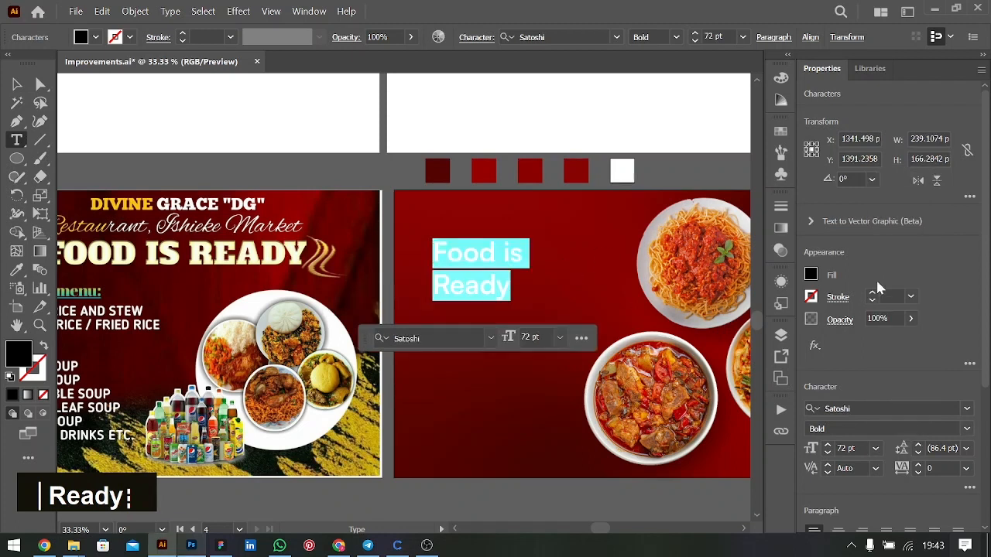
pyautogui.click(811, 276)
pyautogui.doubleClick(664, 330)
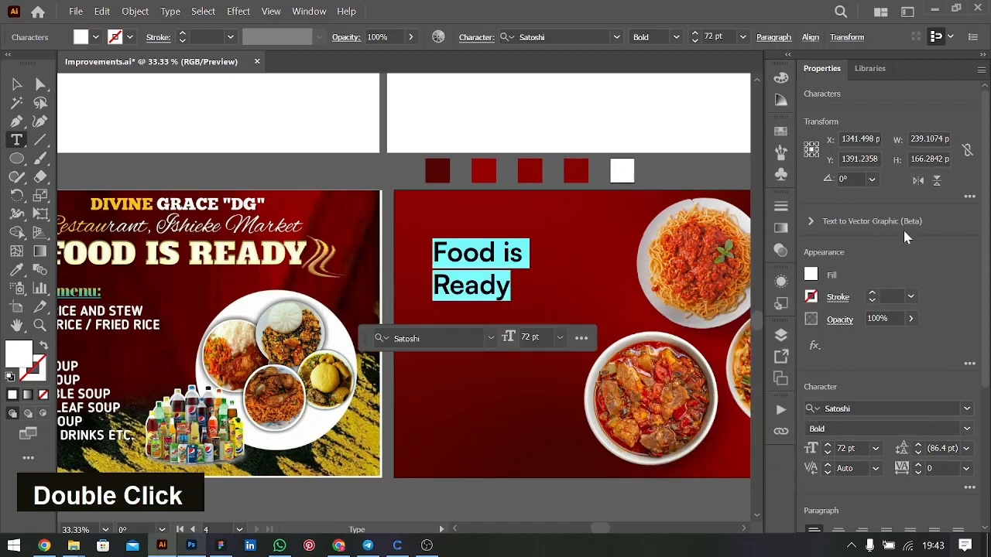
pyautogui.click(478, 253)
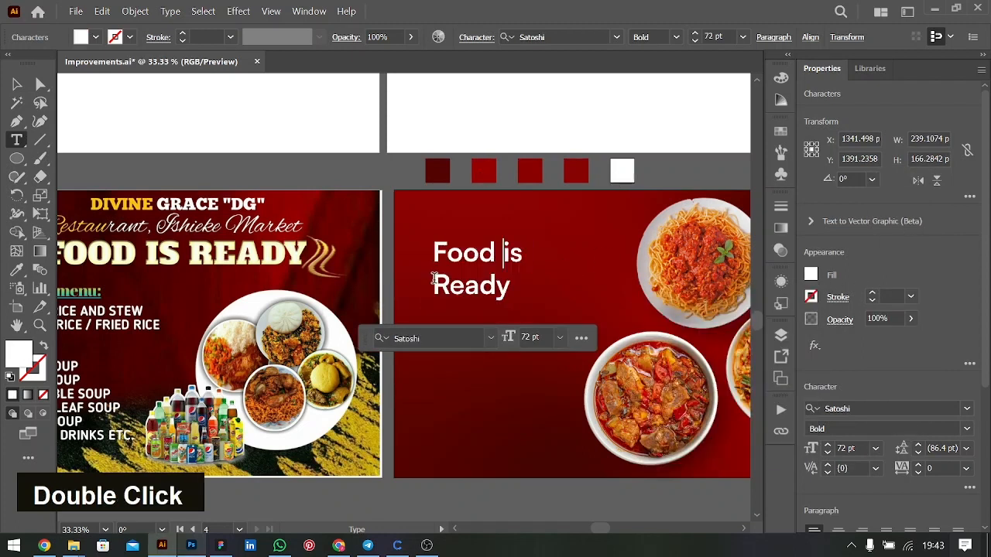
# Step: Color the word "Ready" in the heading bright yellow
pyautogui.moveTo(435, 280); pyautogui.dragTo(586, 314)
pyautogui.click(811, 278)
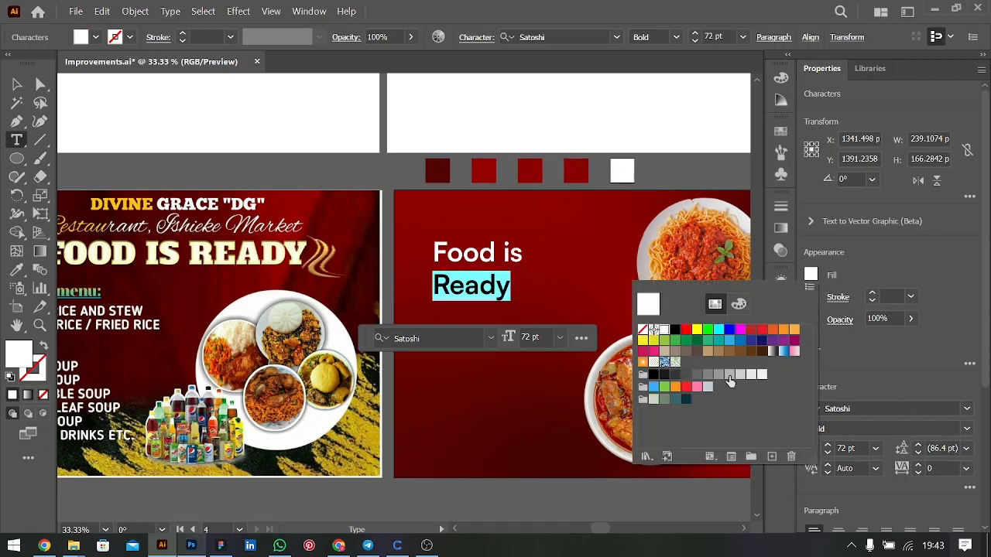
pyautogui.click(696, 331)
pyautogui.click(14, 83)
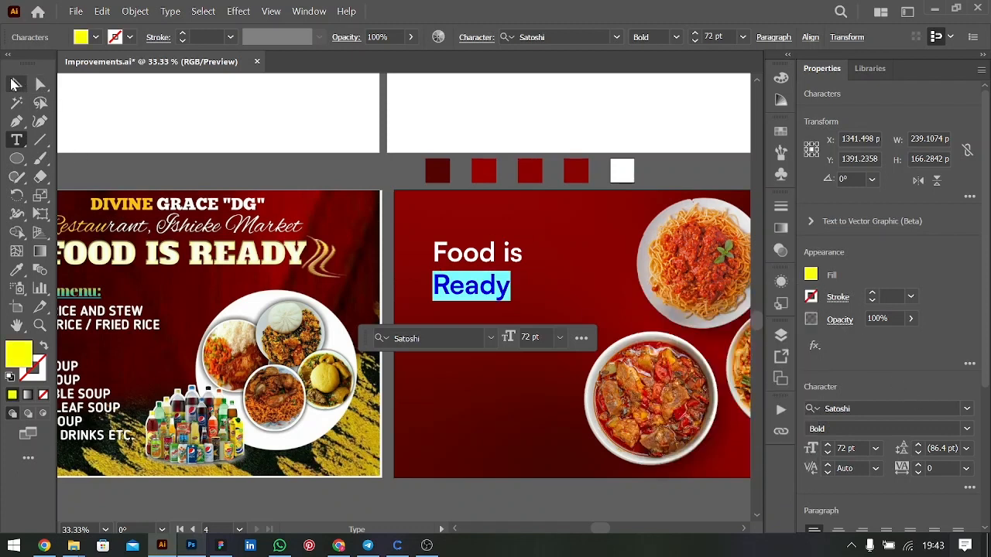
# Step: Enlarge the whole heading proportionally to about 107 pt and move it down on the flyer's left half
pyautogui.click(19, 85)
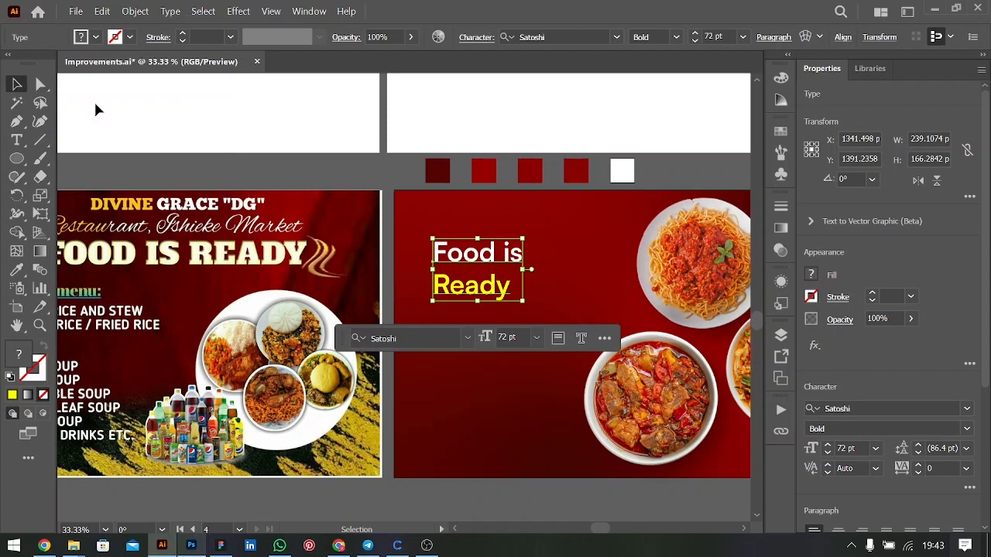
pyautogui.moveTo(526, 271); pyautogui.dragTo(579, 268)
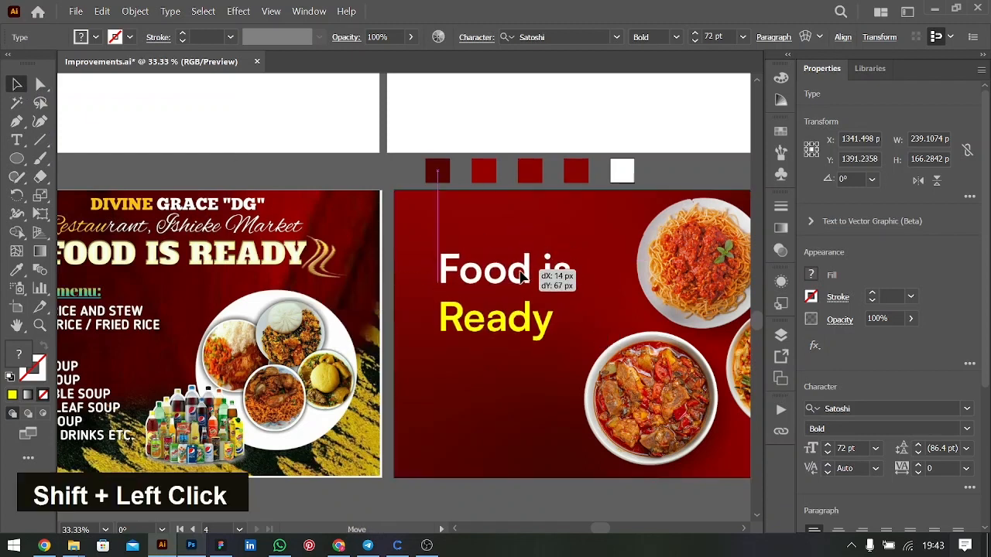
pyautogui.moveTo(465, 250); pyautogui.dragTo(480, 308)
# Step: Change the fill of the word "Ready" to light orange
pyautogui.doubleClick(471, 323)
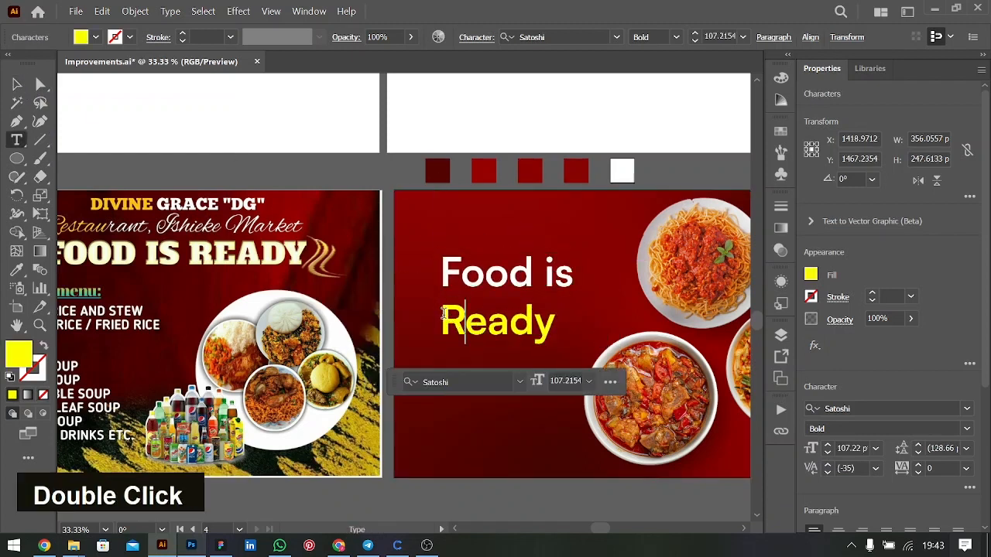
pyautogui.doubleClick(495, 320)
pyautogui.click(811, 274)
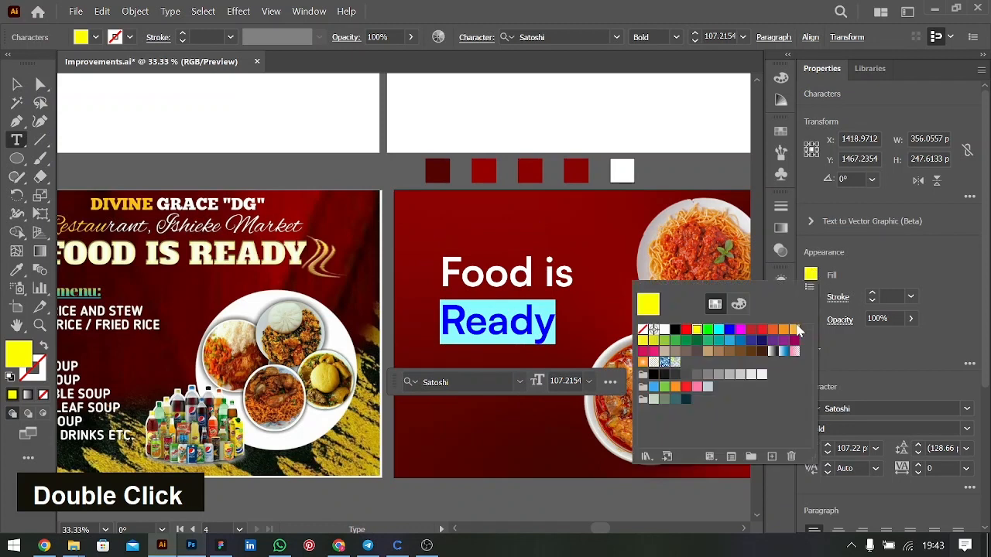
pyautogui.click(794, 329)
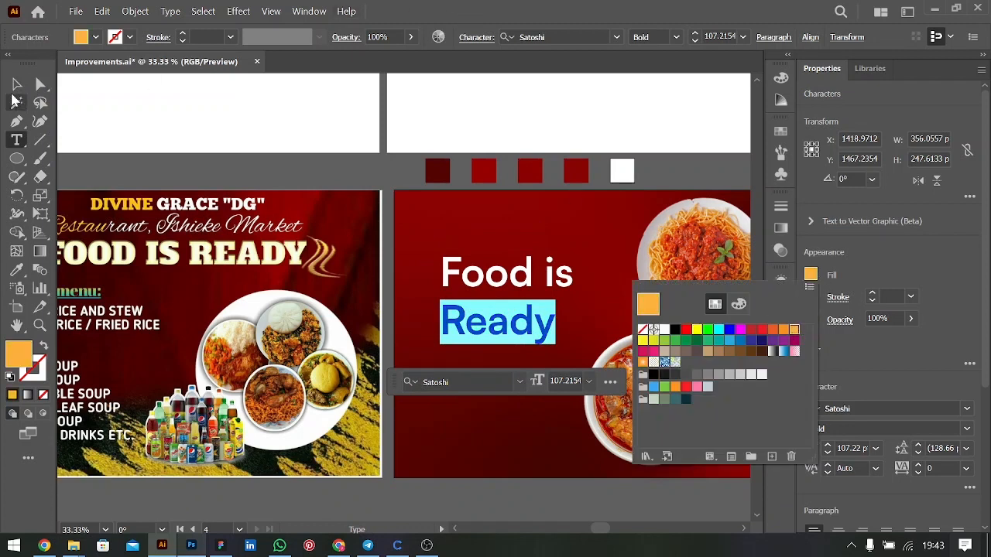
pyautogui.doubleClick(17, 83)
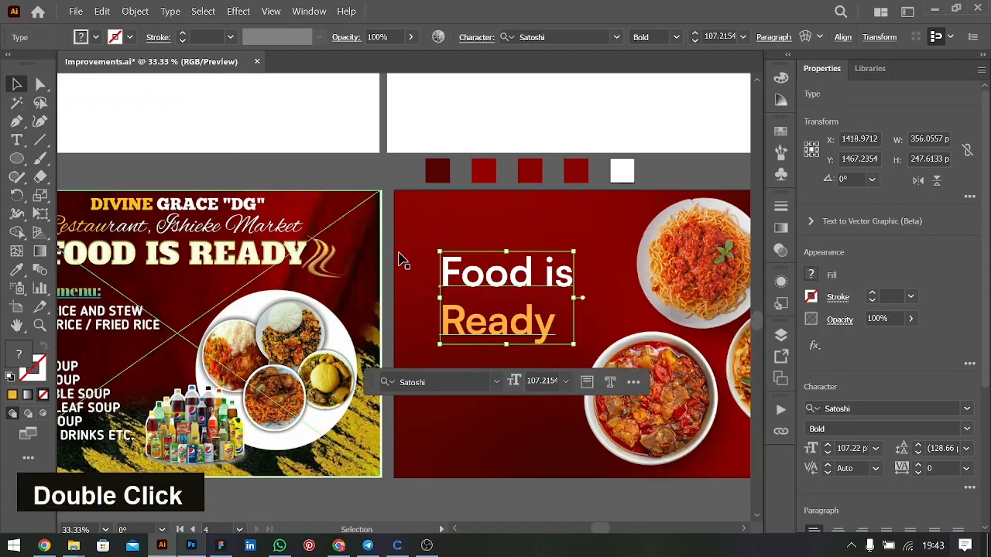
# Step: Change the fill of the word "Ready" to a deeper orange swatch
pyautogui.doubleClick(487, 334)
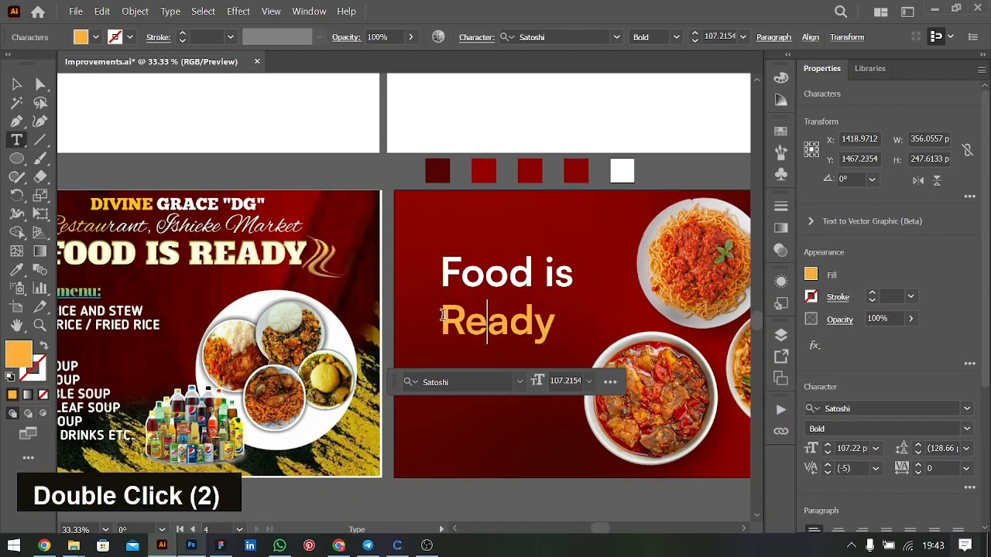
pyautogui.doubleClick(476, 316)
pyautogui.click(810, 275)
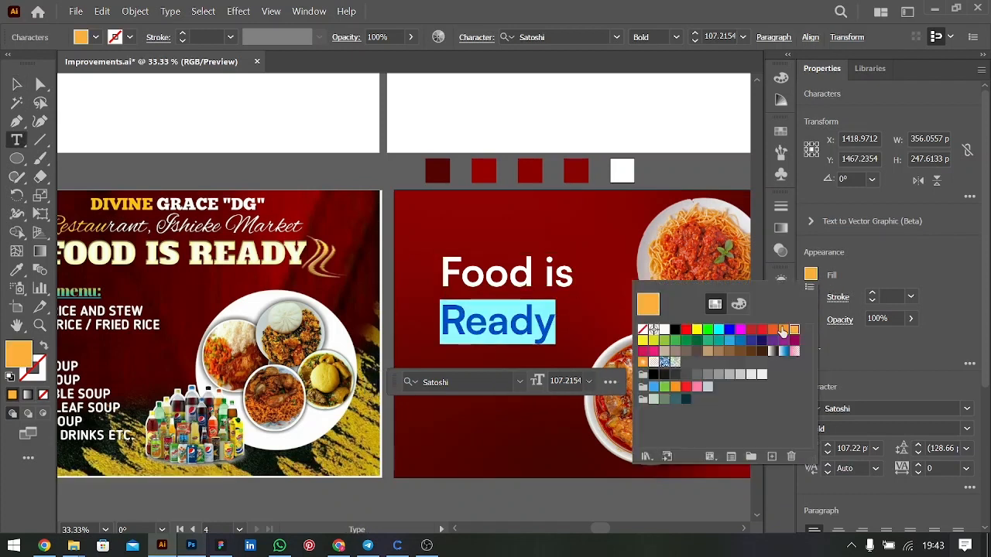
pyautogui.click(782, 330)
pyautogui.press('Escape')
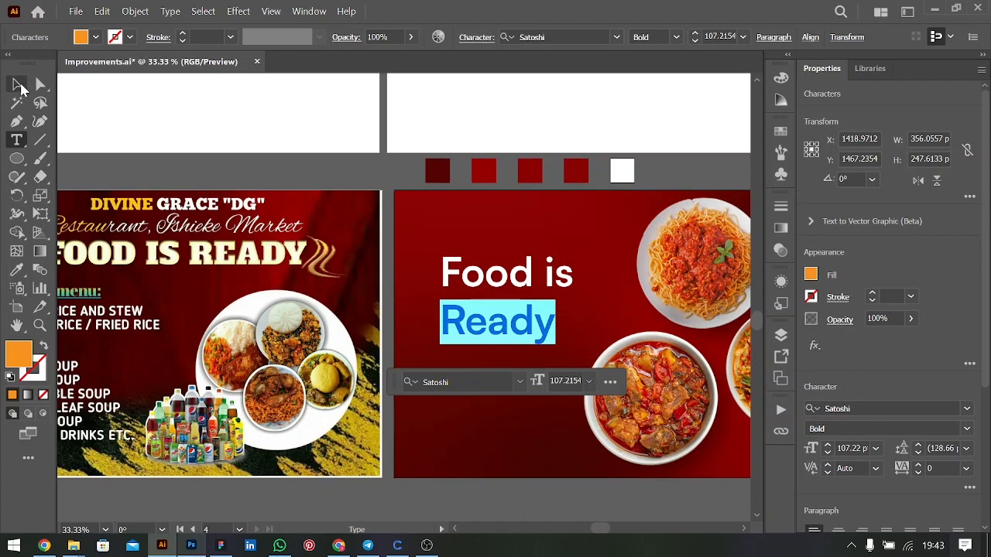
pyautogui.click(19, 85)
# Step: Tighten the heading's line spacing to 100.66 pt and move the heading slightly down and right
pyautogui.press('ctrl')
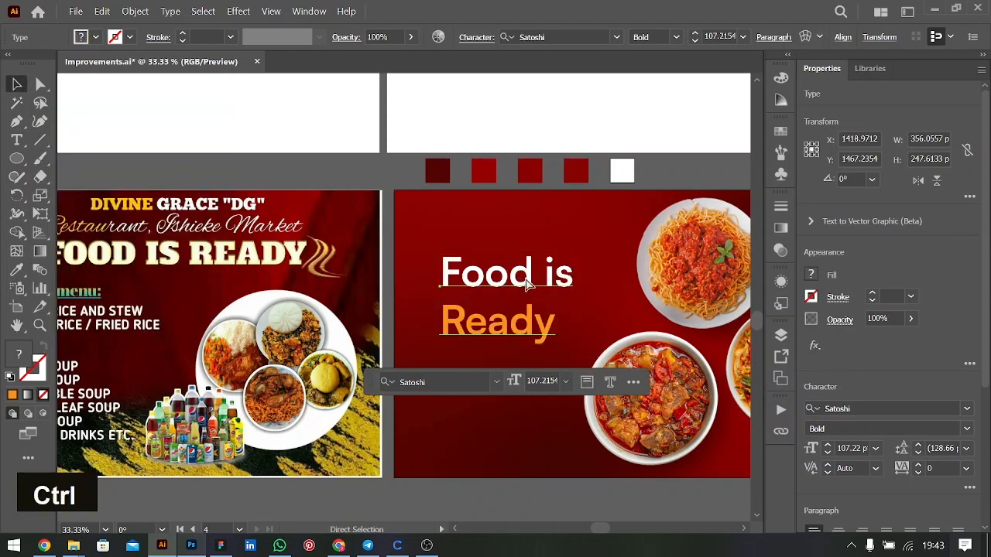
pyautogui.hotkey('ctrl', '+')
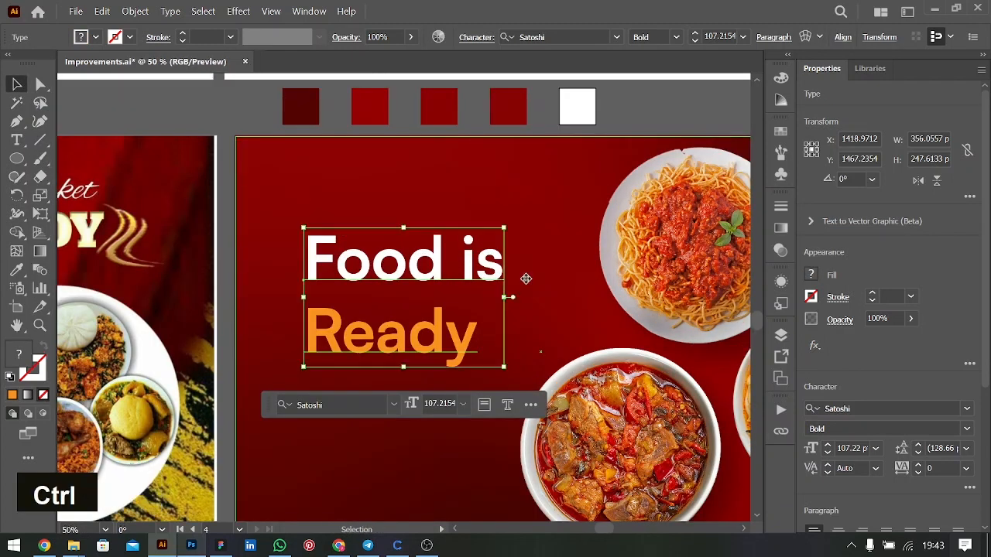
pyautogui.press('ctrl')
pyautogui.scroll(-1, 528, 287)
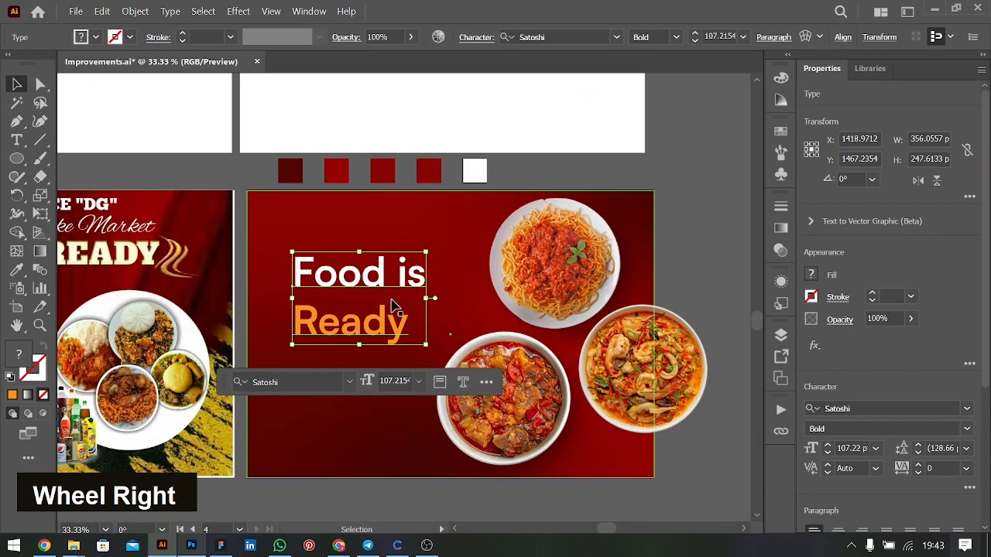
pyautogui.hotkey('alt', 'Up')
pyautogui.hotkey('alt', 'Up')
pyautogui.hotkey('alt', 'Up')
pyautogui.hotkey('alt', 'Up')
pyautogui.hotkey('alt', 'Up')
pyautogui.hotkey('alt', 'Up')
pyautogui.hotkey('alt', 'Up')
pyautogui.hotkey('alt', 'Up')
pyautogui.hotkey('alt', 'Up')
pyautogui.hotkey('alt', 'Up')
pyautogui.hotkey('alt', 'Up')
pyautogui.hotkey('alt', 'Up')
pyautogui.hotkey('alt', 'Up')
pyautogui.hotkey('alt', 'Up')
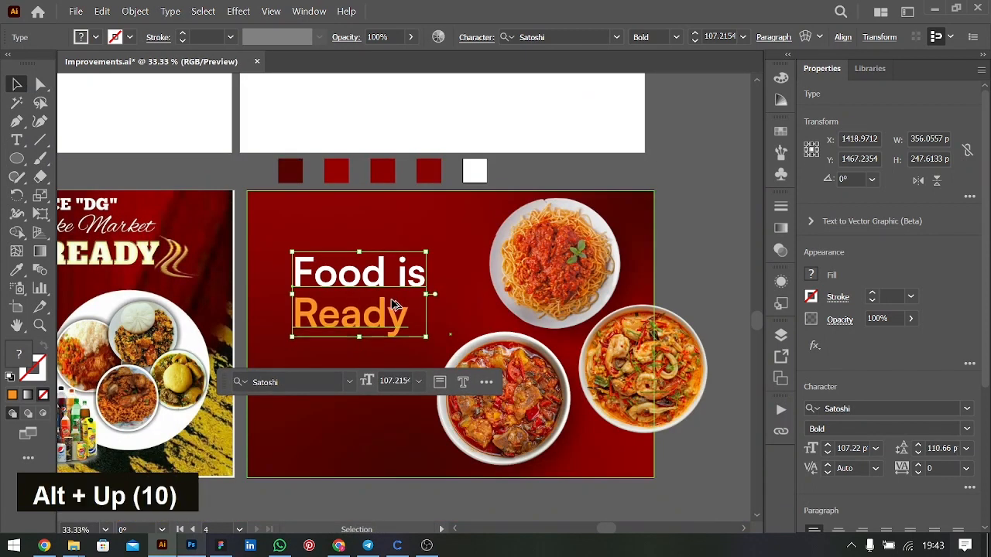
pyautogui.moveTo(346, 295); pyautogui.dragTo(363, 329)
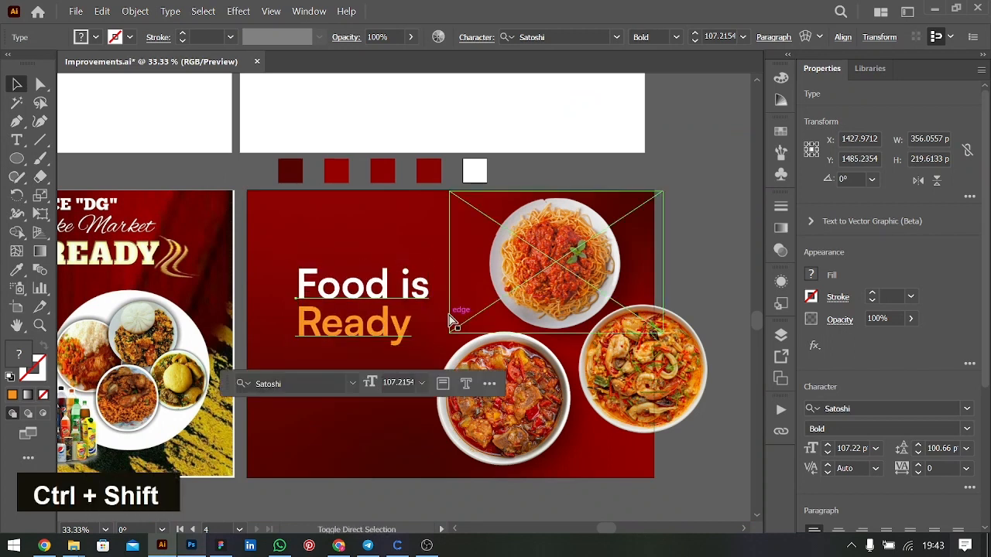
# Step: Enlarge the heading to 117.22 pt, set its line spacing to 108.66 pt and nudge it slightly within the flyer's left half
pyautogui.hotkey('ctrl', 'shift', '.')
pyautogui.hotkey('ctrl', 'shift', '.')
pyautogui.hotkey('ctrl', 'shift', '.')
pyautogui.hotkey('ctrl', 'shift', '.')
pyautogui.hotkey('ctrl', 'shift', '.')
pyautogui.hotkey('alt', 'Down')
pyautogui.hotkey('alt', 'Down')
pyautogui.hotkey('alt', 'Down')
pyautogui.hotkey('alt', 'Down')
pyautogui.moveTo(419, 295); pyautogui.dragTo(408, 292)
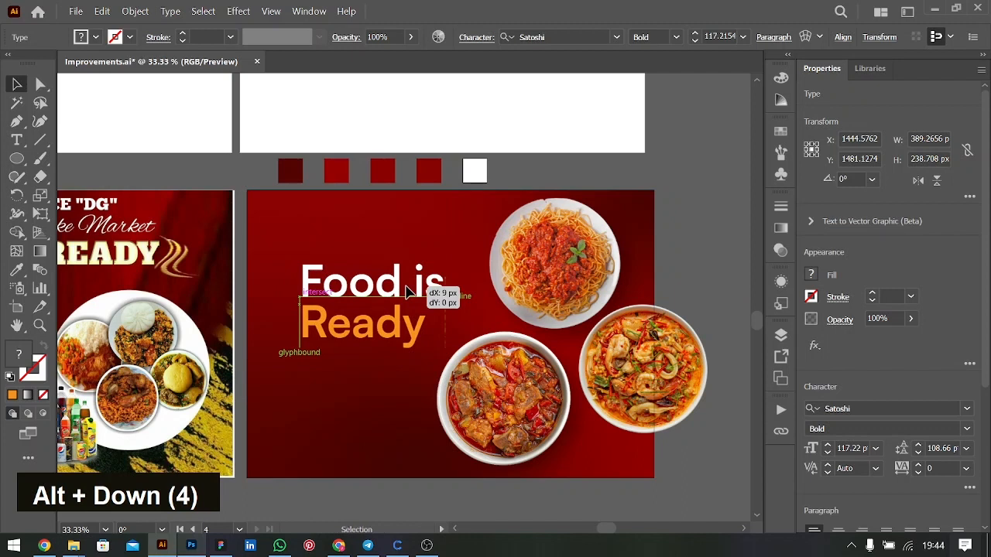
pyautogui.moveTo(407, 291); pyautogui.dragTo(407, 291)
pyautogui.hotkey('ctrl', '-')
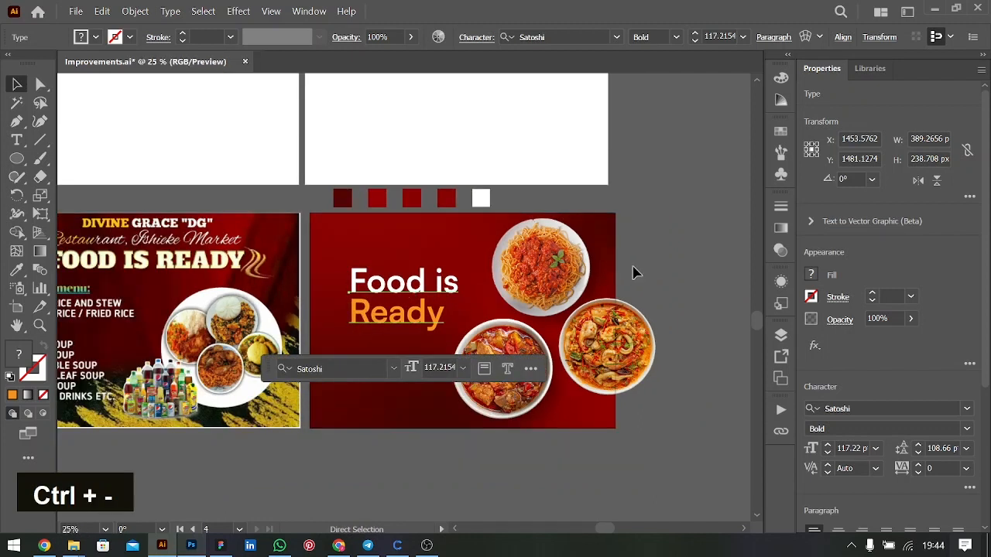
# Step: Change the heading's font style to Black
pyautogui.click(679, 266)
pyautogui.hscroll(5, 652, 393)
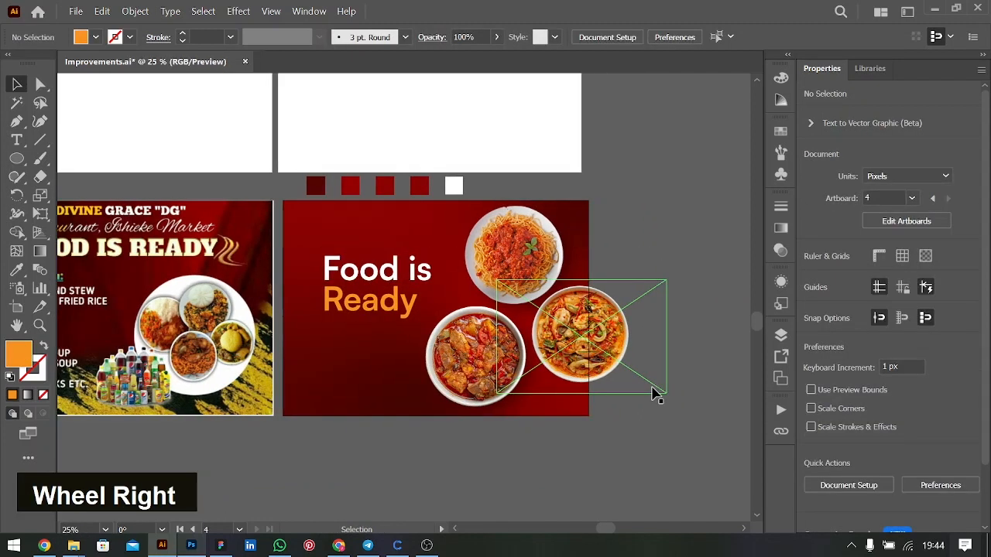
pyautogui.click(333, 285)
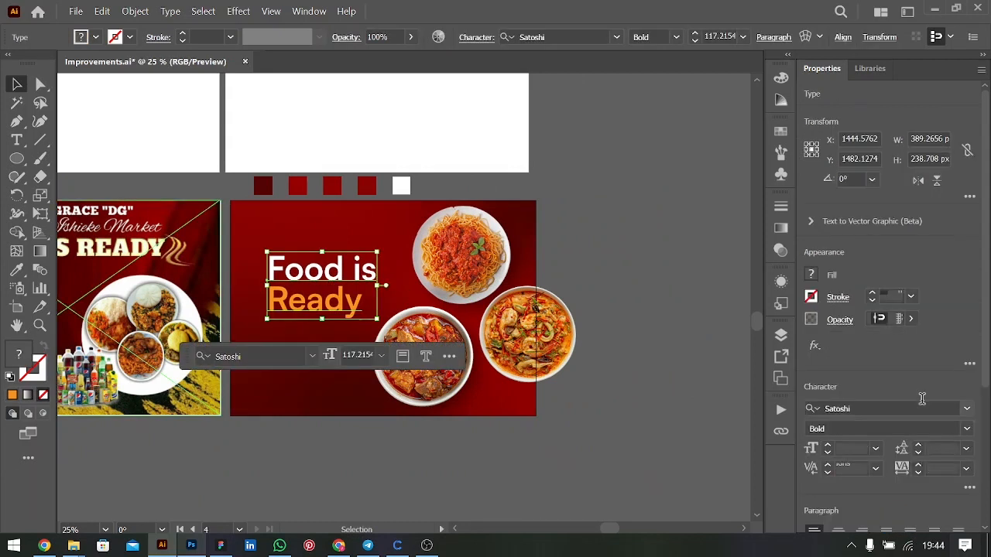
pyautogui.click(966, 428)
pyautogui.click(844, 395)
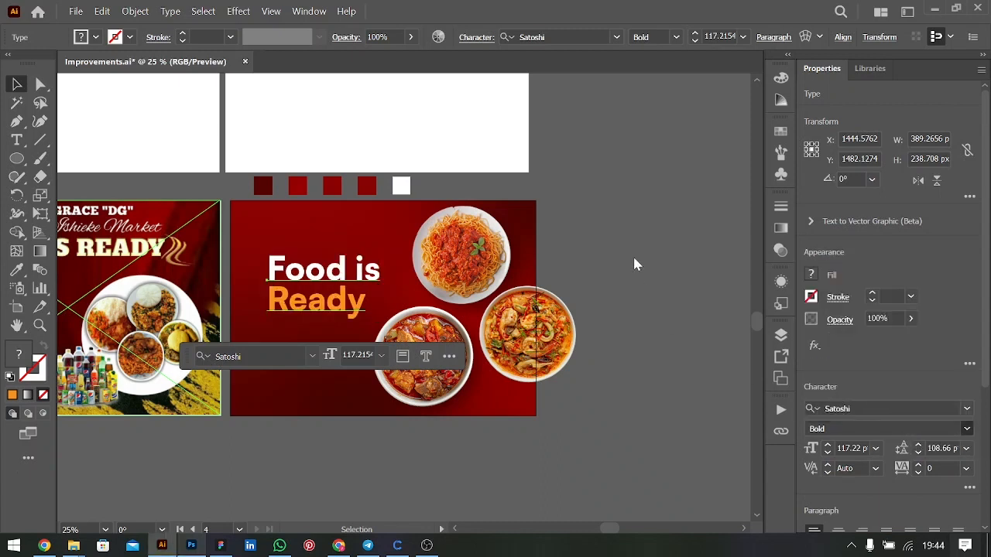
pyautogui.click(633, 259)
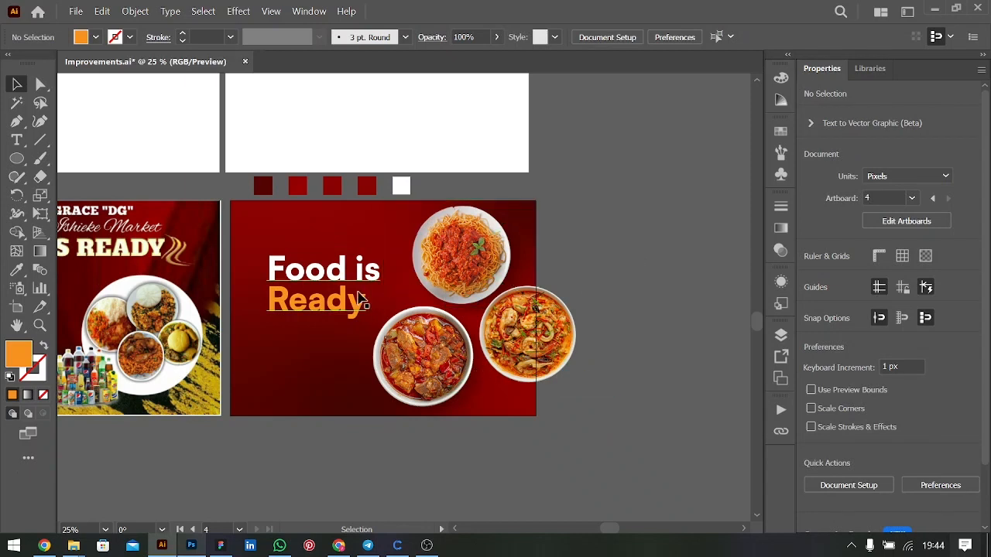
pyautogui.click(333, 300)
pyautogui.hotkey('ctrl', '=')
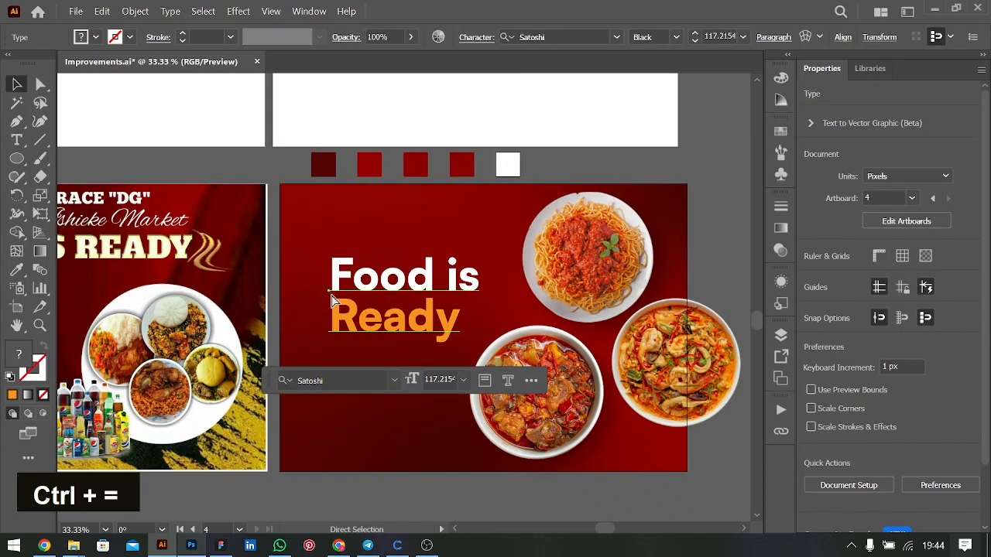
pyautogui.click(454, 281)
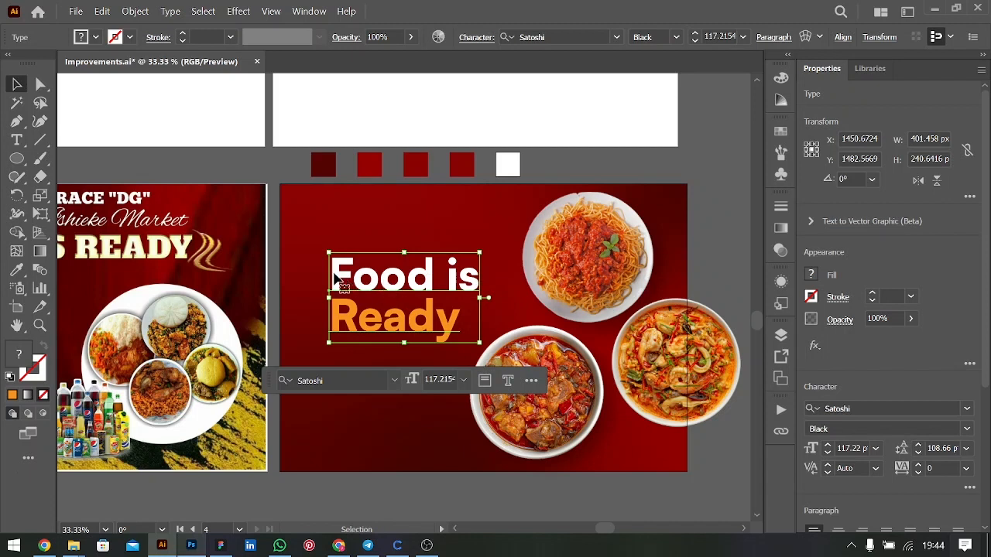
# Step: Increase the heading's line spacing to 112.66 pt and shift the heading slightly up and left
pyautogui.hscroll(-3, 346, 283)
pyautogui.hotkey('ctrl', '-')
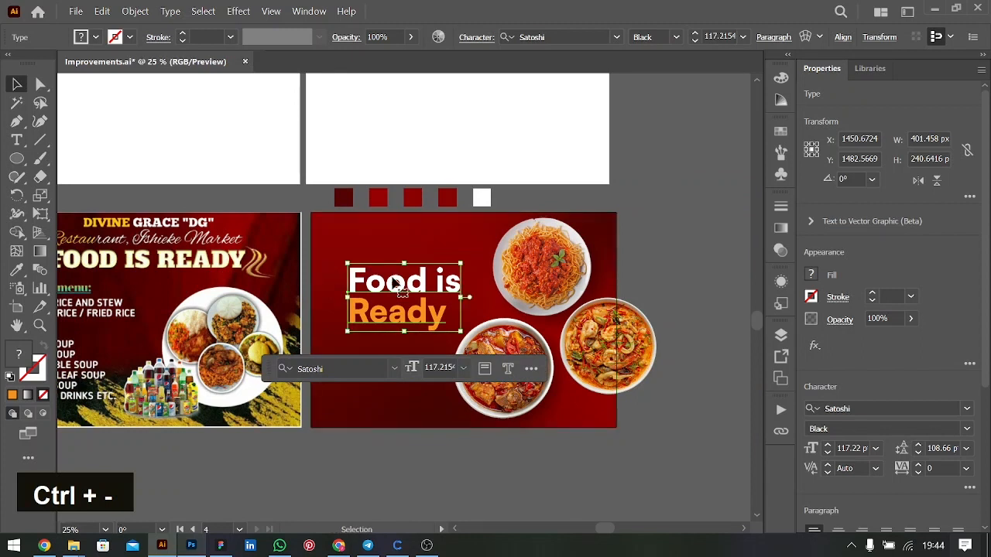
pyautogui.hscroll(-2, 474, 287)
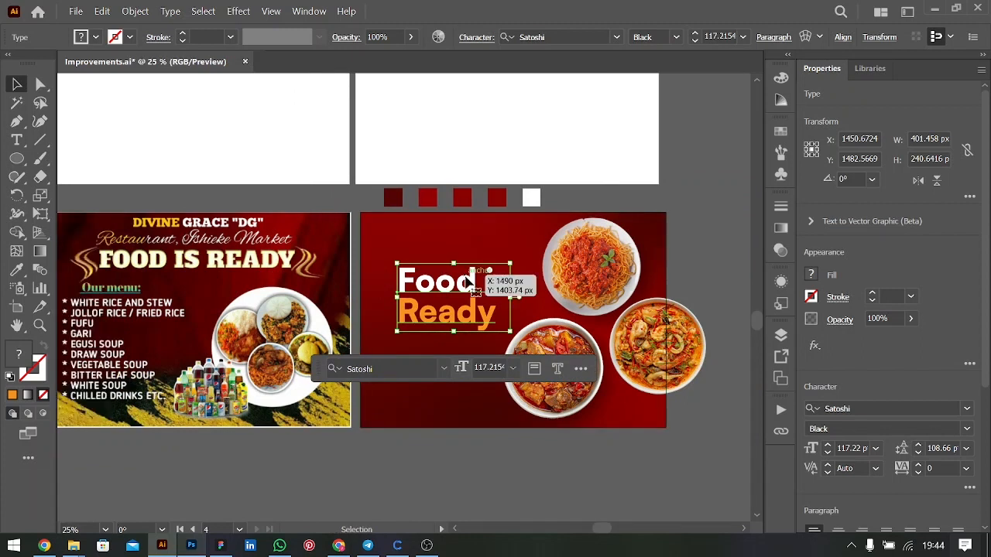
pyautogui.hotkey('alt', 'Down')
pyautogui.hotkey('alt', 'Down')
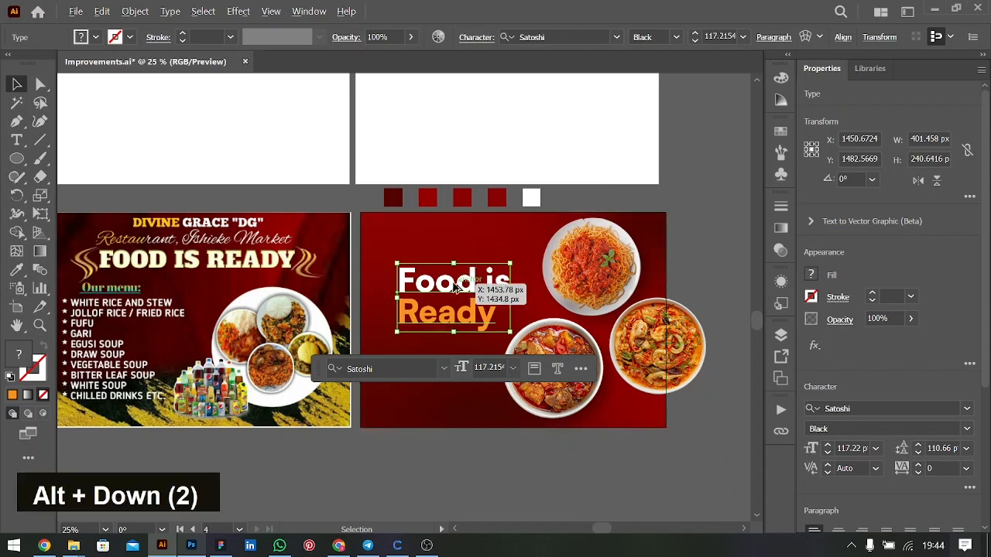
pyautogui.moveTo(442, 287); pyautogui.dragTo(440, 283)
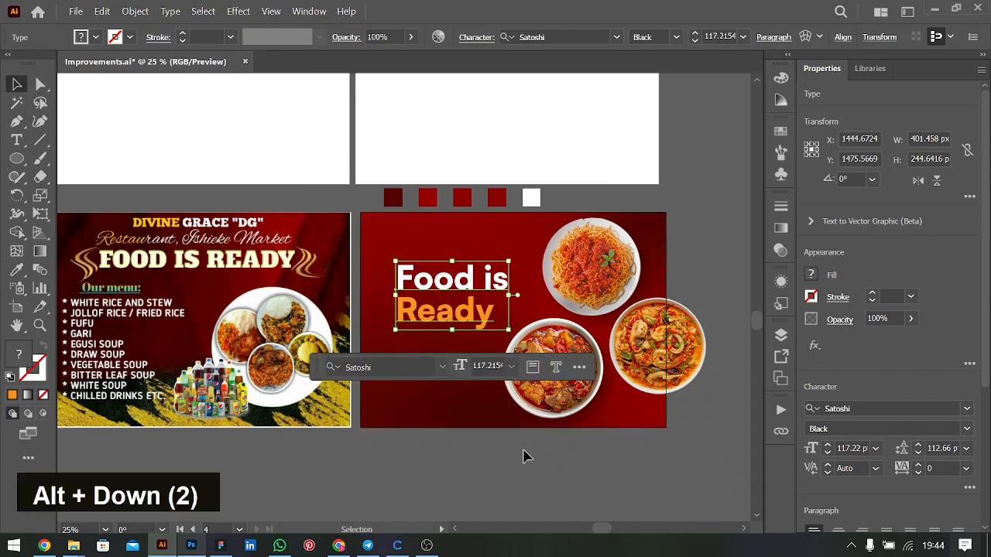
pyautogui.click(603, 462)
# Step: Move the lower stew bowl and the dish at the flyer's edge slightly to the right
pyautogui.moveTo(569, 363); pyautogui.dragTo(574, 360)
pyautogui.moveTo(662, 360)
pyautogui.mouseDown()
pyautogui.moveTo(686, 361)
pyautogui.moveTo(671, 360)
pyautogui.mouseUp()
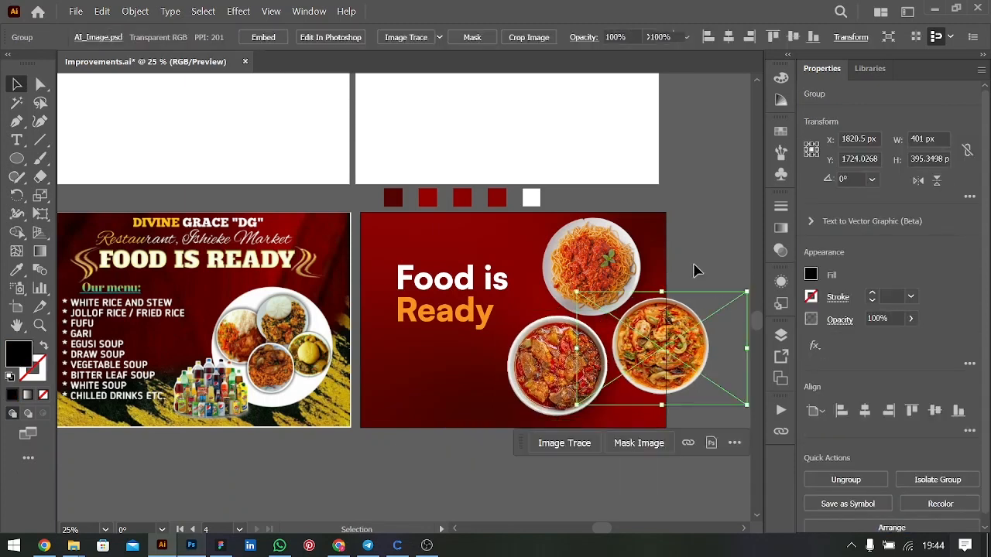
pyautogui.click(694, 270)
# Step: Duplicate the heading straight below itself and set the copy's font size to 24 pt
pyautogui.moveTo(457, 310); pyautogui.dragTo(457, 385)
pyautogui.hotkey('ctrl', 'a')
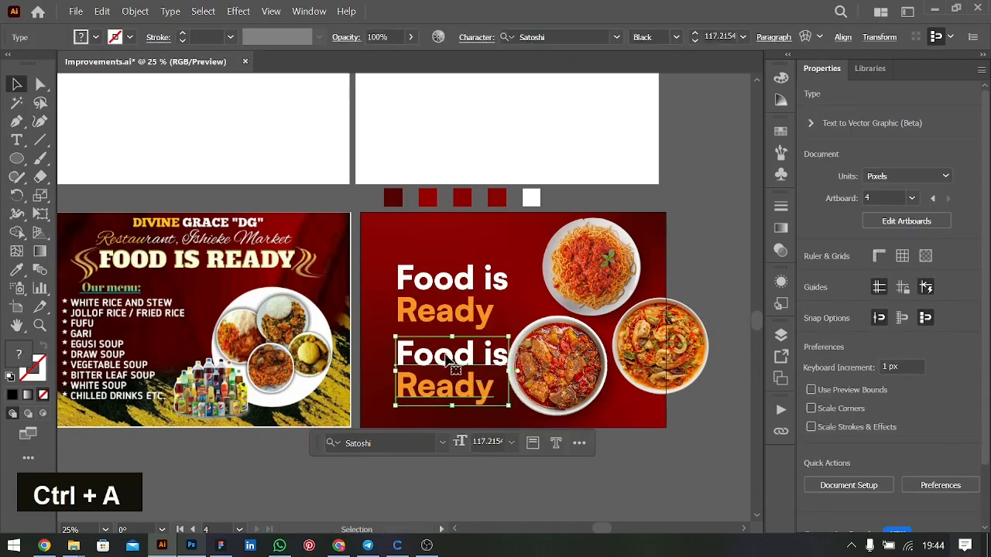
pyautogui.press('Return')
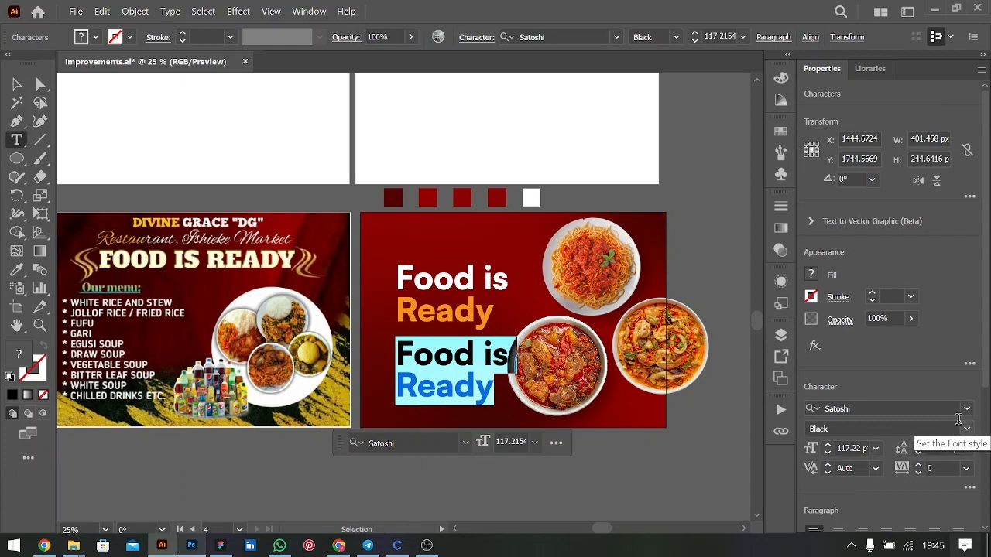
pyautogui.click(876, 449)
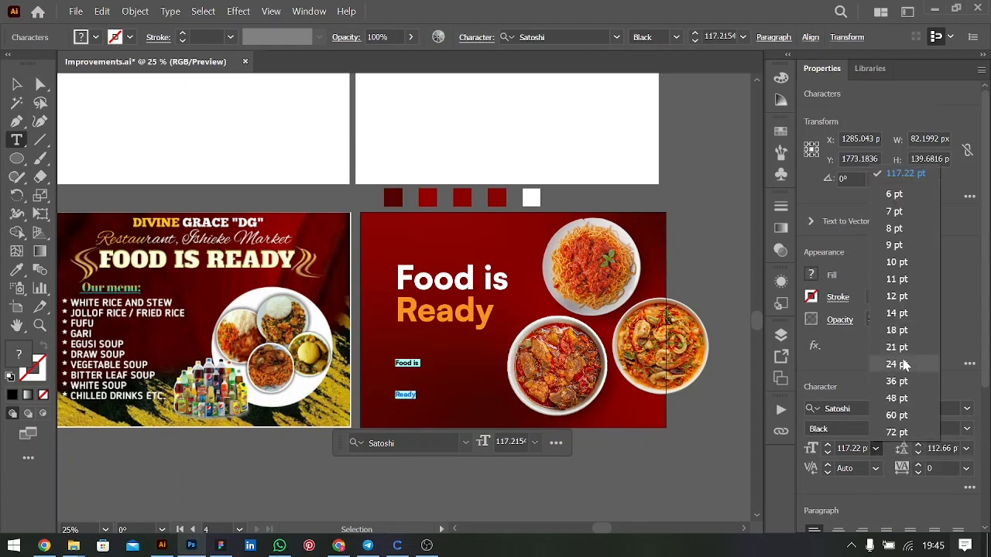
pyautogui.click(898, 365)
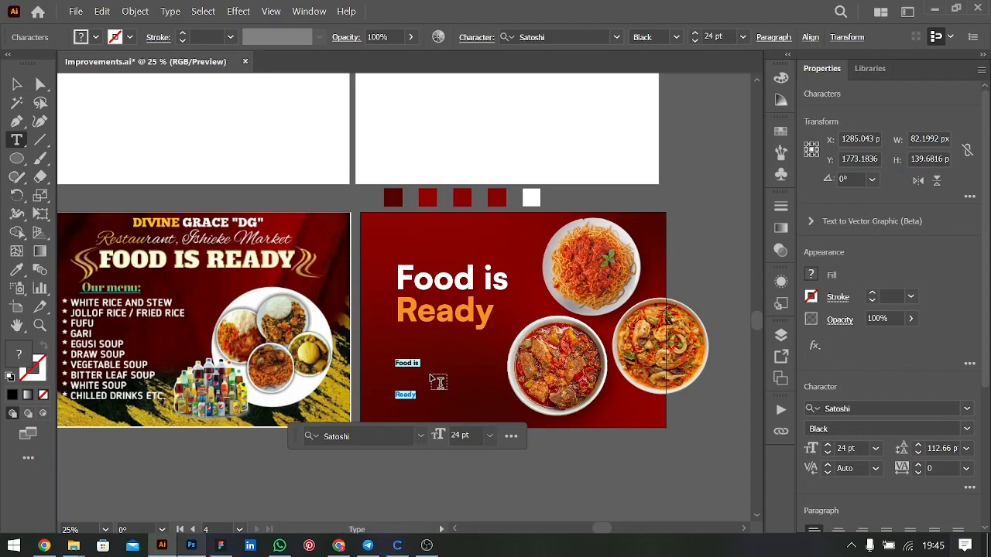
# Step: Replace the copied text with two menu lines, "White Rice and Stew" and "Jollof Rice/Fried Rice"
pyautogui.write('White')
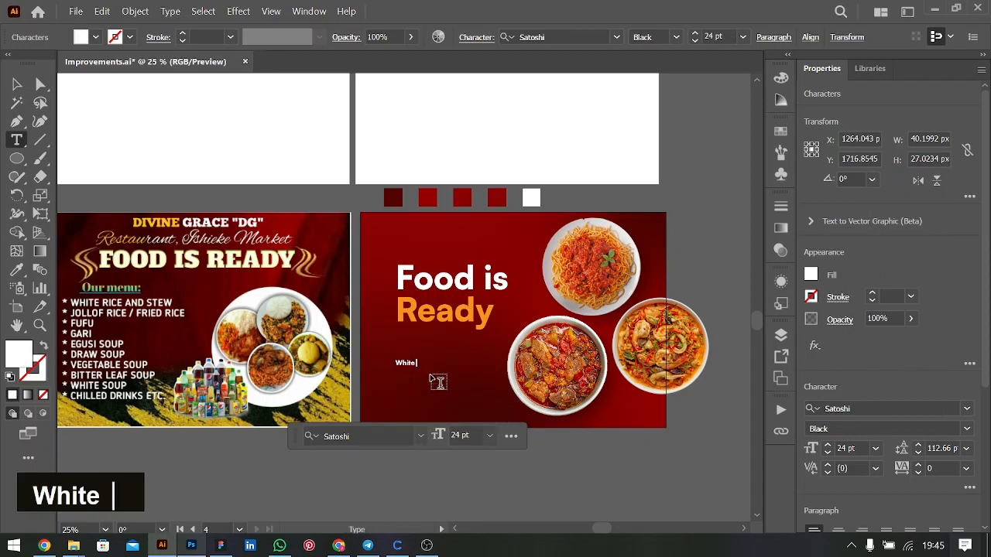
pyautogui.write(' Rice')
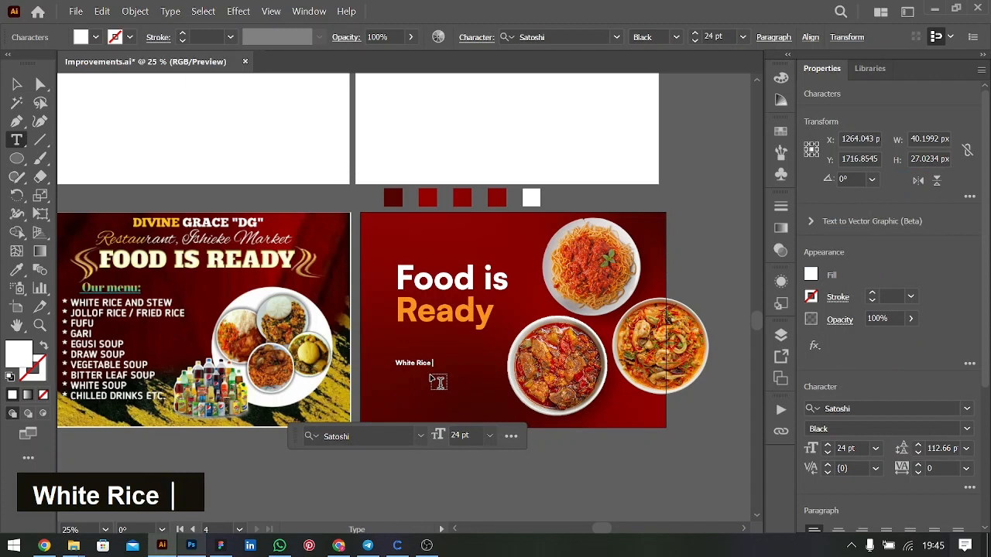
pyautogui.write(' and Stew')
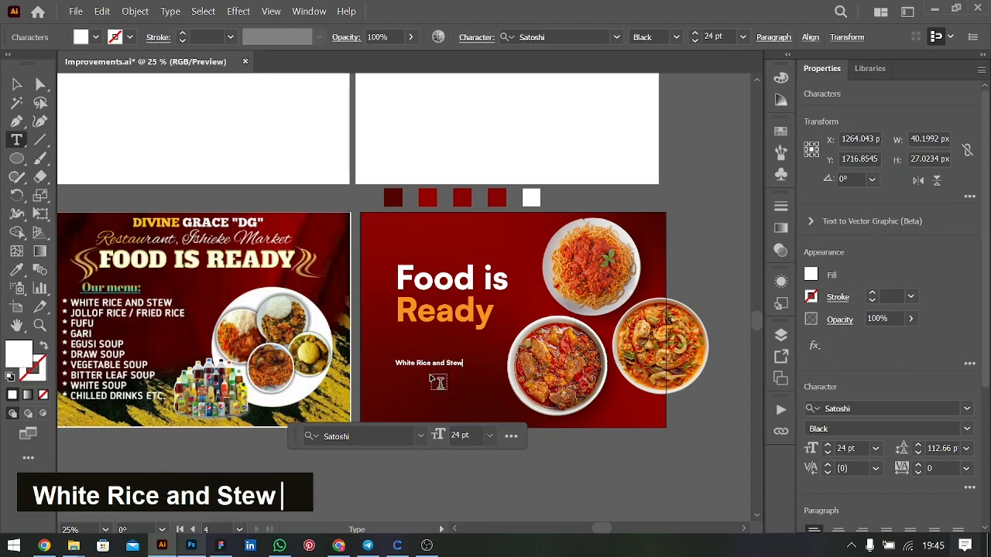
pyautogui.press('Return')
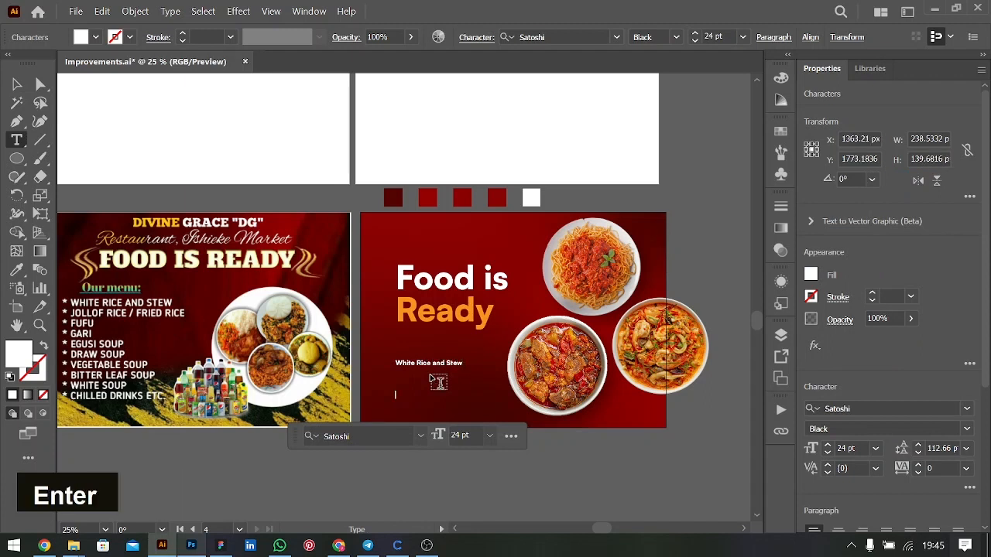
pyautogui.write('Jollof Ri')
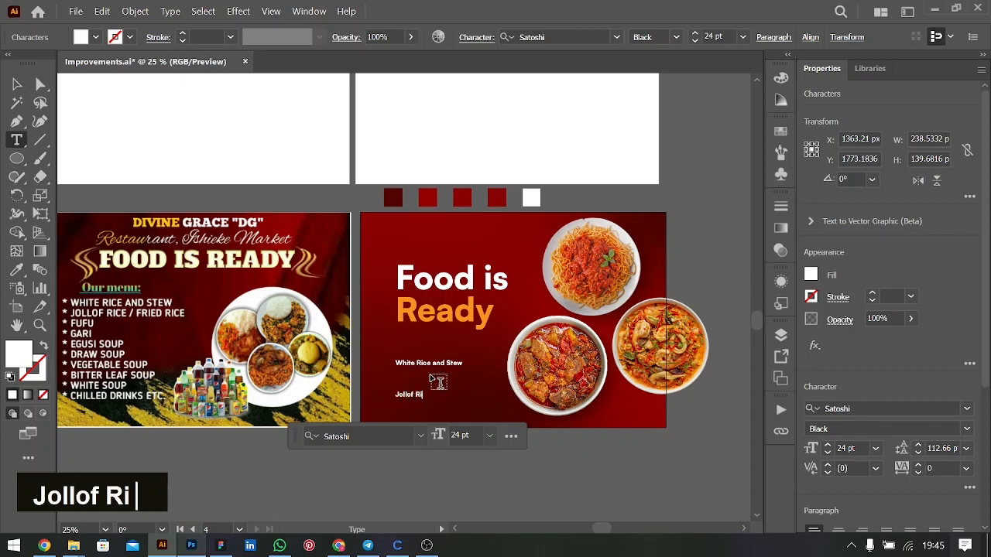
pyautogui.write('ce/Fried Rice')
# Step: Set the menu text's line spacing to Auto and add the line "Fufu/Gari"
pyautogui.hotkey('ctrl', 'a')
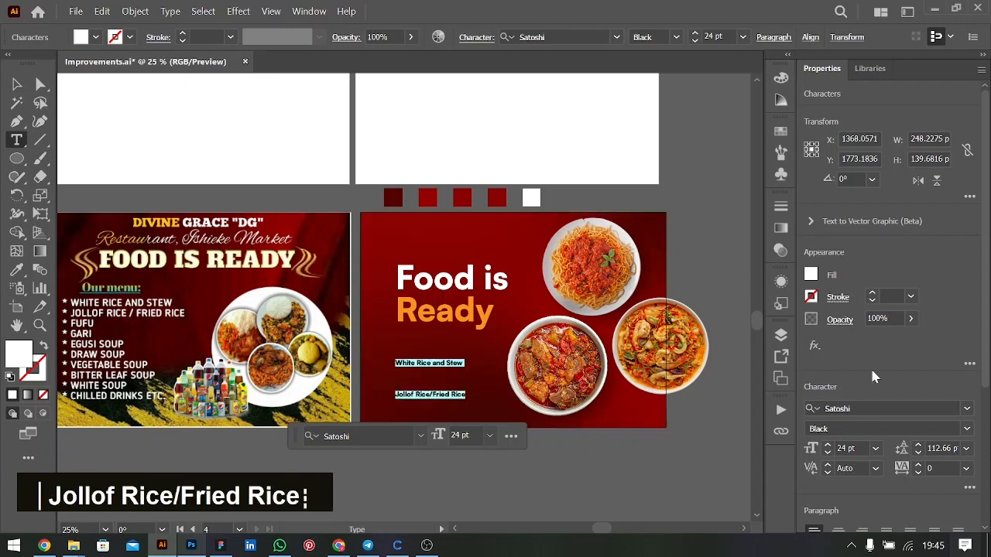
pyautogui.click(966, 449)
pyautogui.click(929, 153)
pyautogui.press('Return')
pyautogui.write('Fufu /Gari')
pyautogui.press('Return')
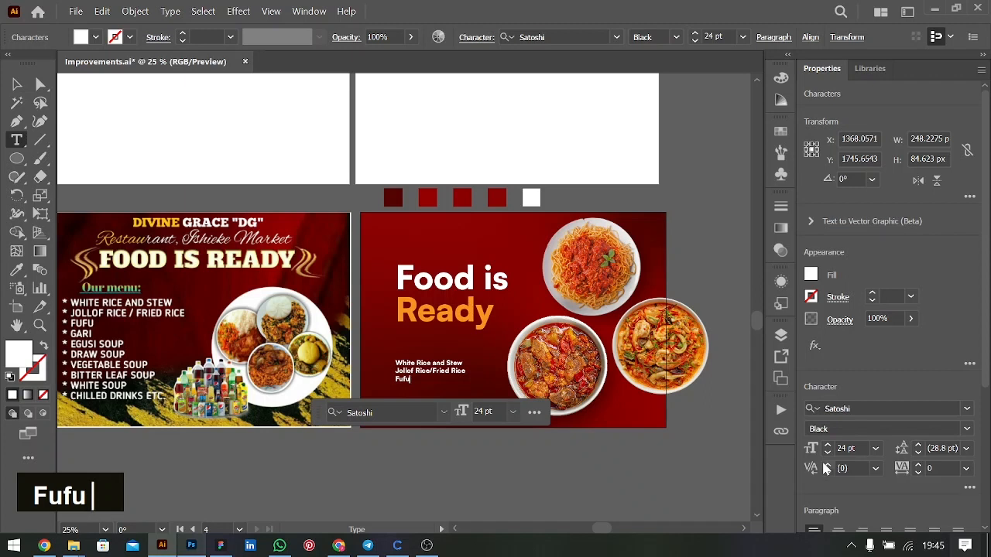
# Step: Add the menu lines "Egusi/Draw/Vegetable Soup" and "Bitter Leaf Soup"
pyautogui.write('Egusi/')
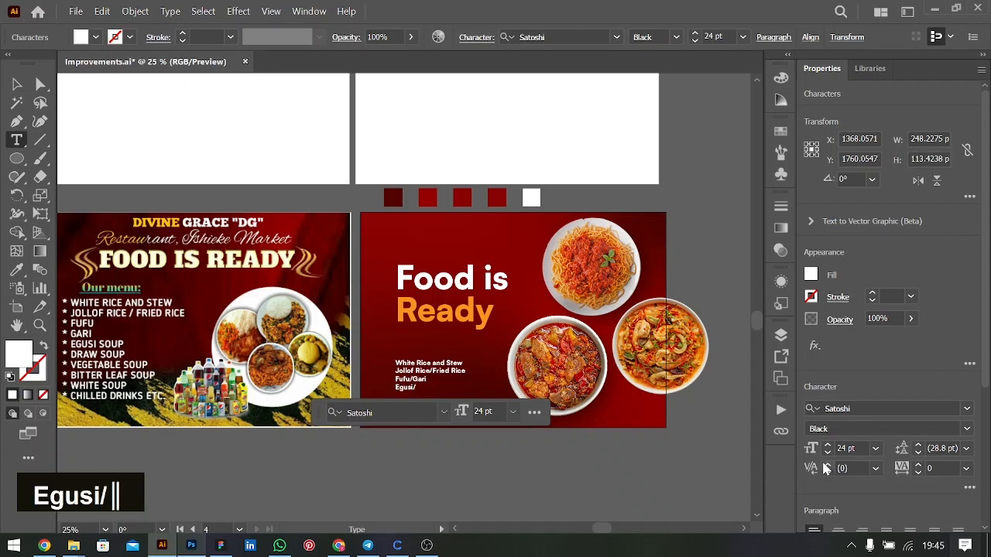
pyautogui.write('Draw/Vegetable Soup')
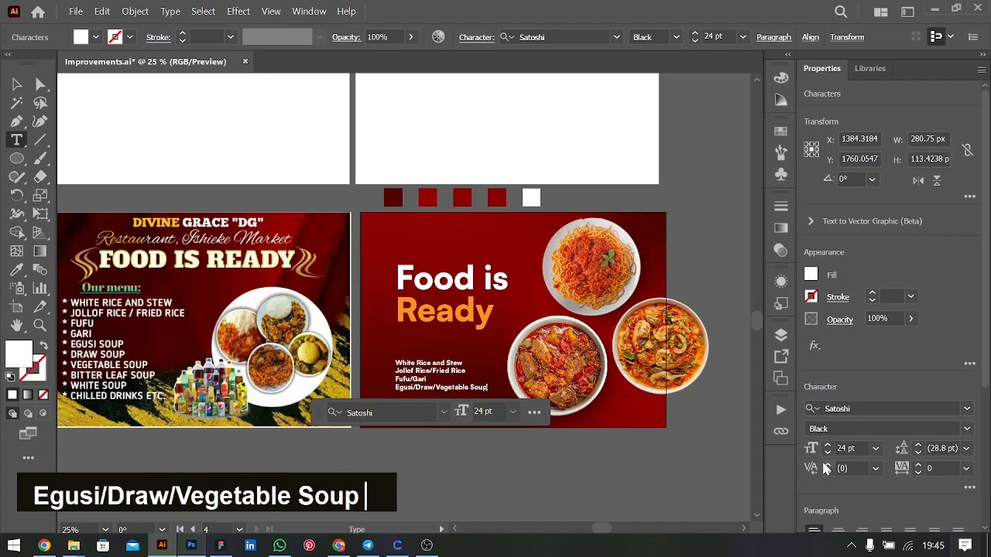
pyautogui.press('Return')
pyautogui.write('Bitter Leaf Soup')
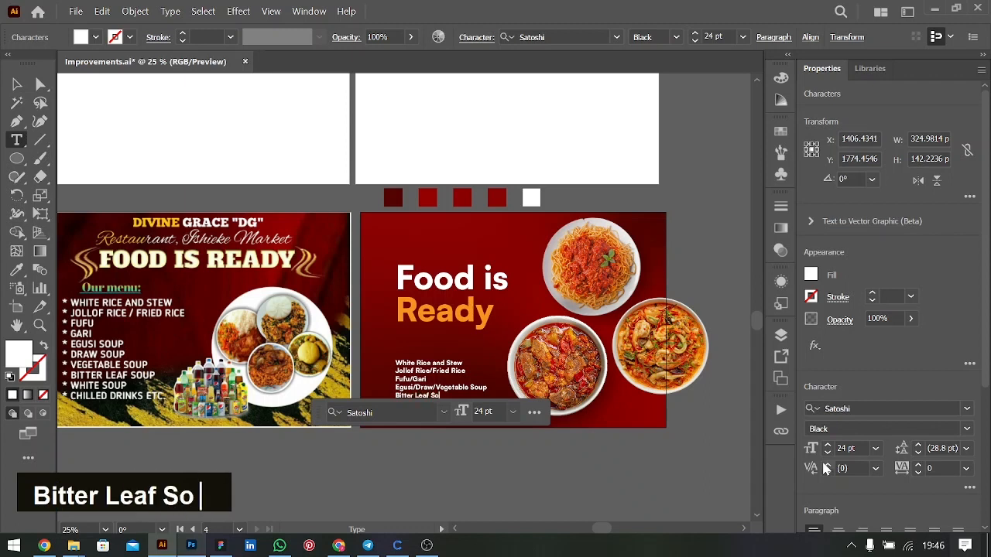
# Step: Move "Vegetable" from the Egusi line to the start of the next line, making it "Vegetable/Bitter Leaf Soup"
pyautogui.press('Up')
pyautogui.hotkey('ctrl', 'shift', 'Left')
pyautogui.hotkey('ctrl', 'x')
pyautogui.press('Down')
pyautogui.press('Home')
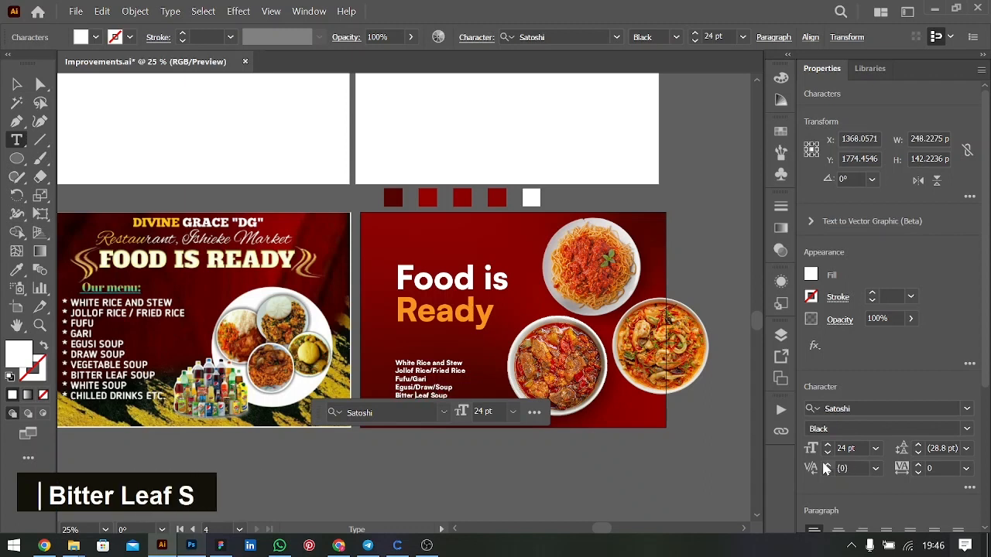
pyautogui.hotkey('ctrl', 'v')
pyautogui.write('/')
# Step: Add "White Soup" and "Chilled Drinks" as the last two lines of the menu
pyautogui.press('Return')
pyautogui.write('White Soup')
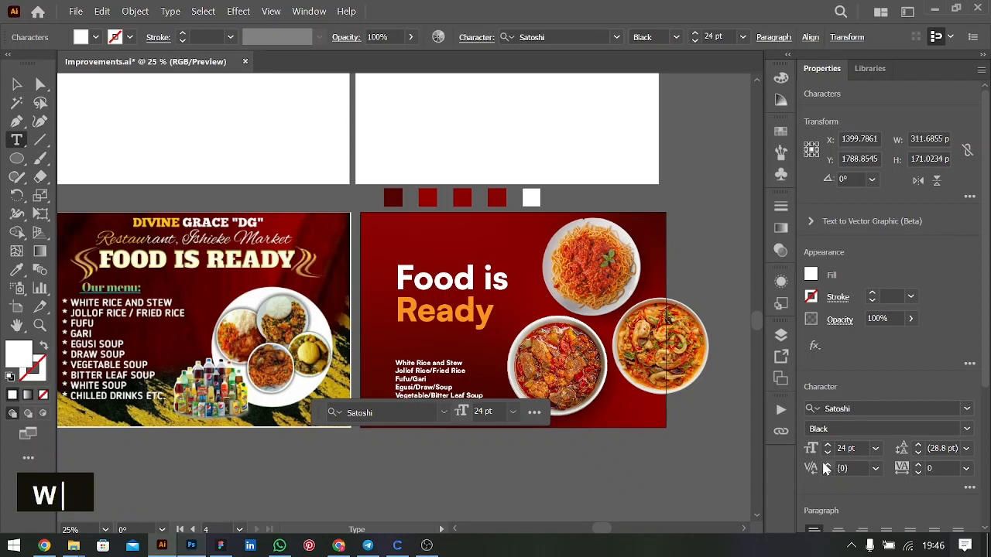
pyautogui.press('Return')
pyautogui.write('Chilled ')
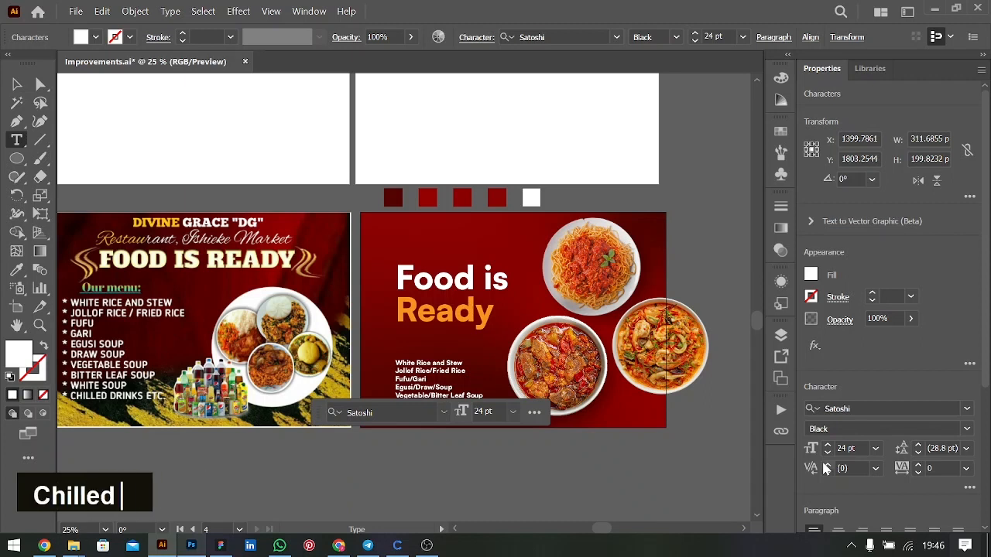
pyautogui.write('Drinks')
pyautogui.hotkey('ctrl', '=')
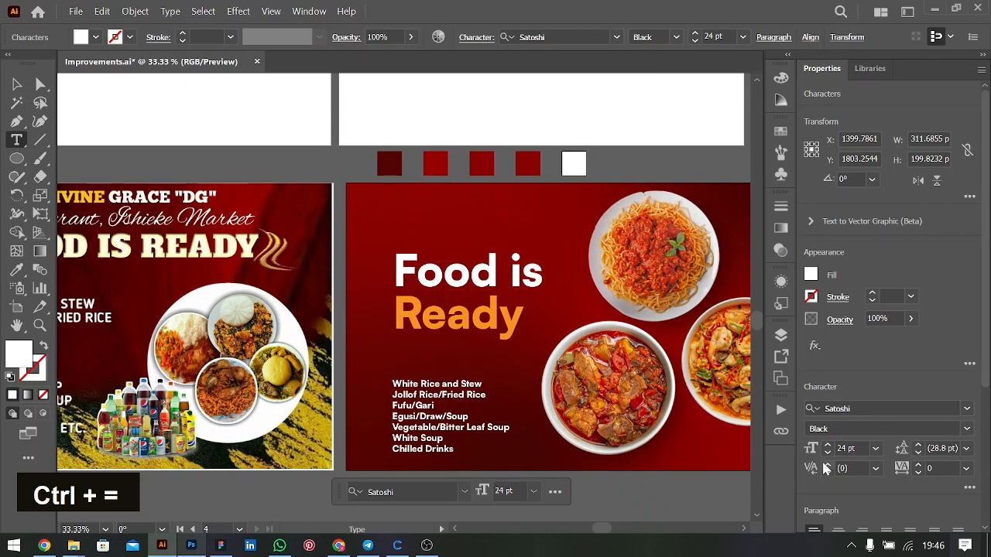
# Step: Insert a blank line between "White Soup" and "Chilled Drinks"
pyautogui.hotkey('ctrl', 'Left')
pyautogui.hotkey('ctrl', 'Left')
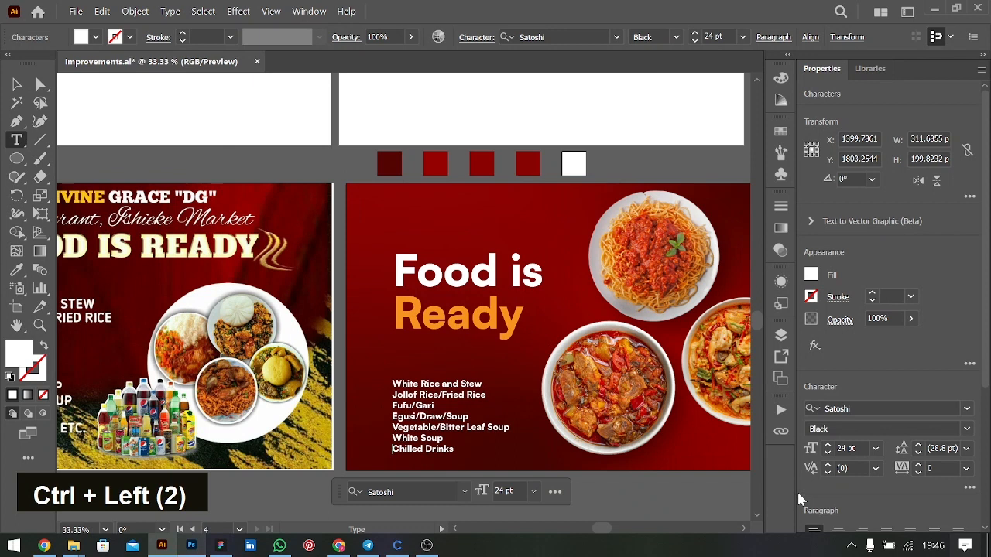
pyautogui.press('Return')
# Step: Set the menu lines from "White Rice and Stew" through "White Soup" to the Regular weight of Satoshi
pyautogui.hotkey('ctrl', 'a')
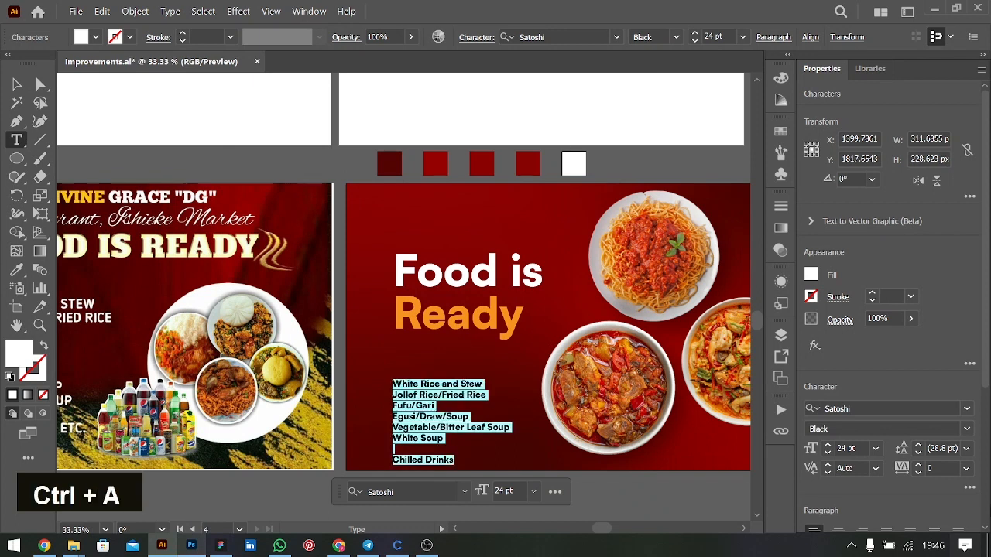
pyautogui.press('Down')
pyautogui.press('Up')
pyautogui.press('Up')
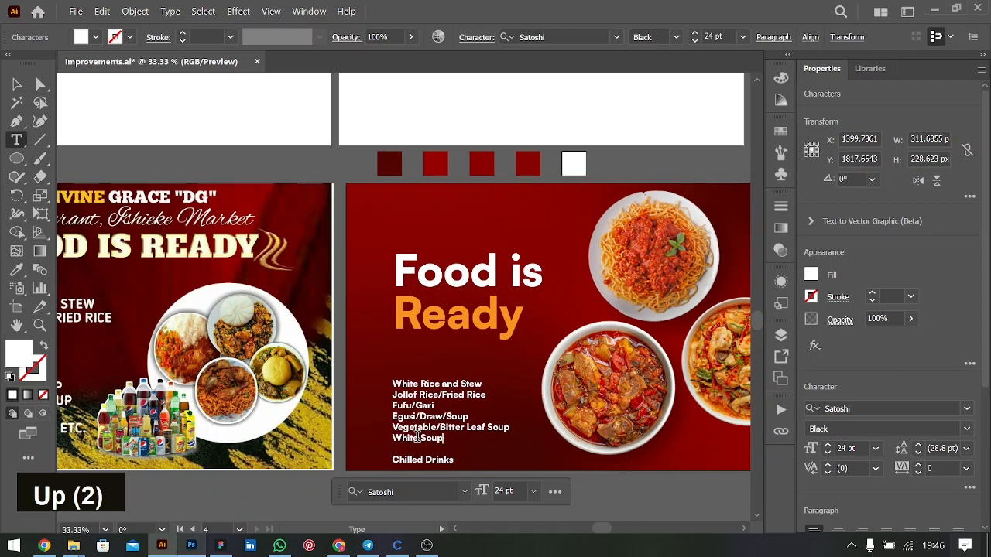
pyautogui.hotkey('shift', 'Up')
pyautogui.hotkey('shift', 'Up')
pyautogui.hotkey('shift', 'Up')
pyautogui.hotkey('shift', 'Up')
pyautogui.hotkey('shift', 'Up')
pyautogui.hotkey('shift', 'Up')
pyautogui.hotkey('shift', 'Up')
pyautogui.hotkey('shift', 'Up')
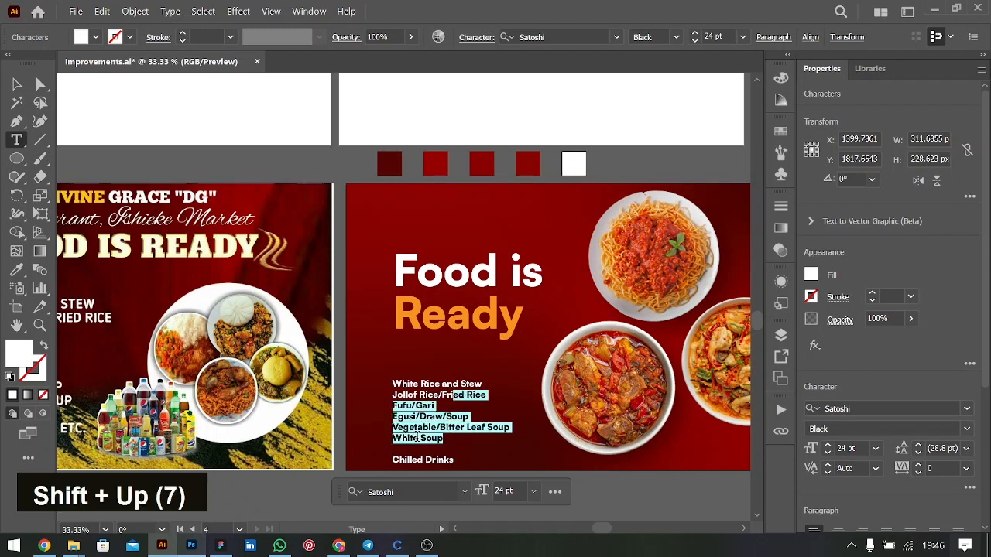
pyautogui.click(970, 431)
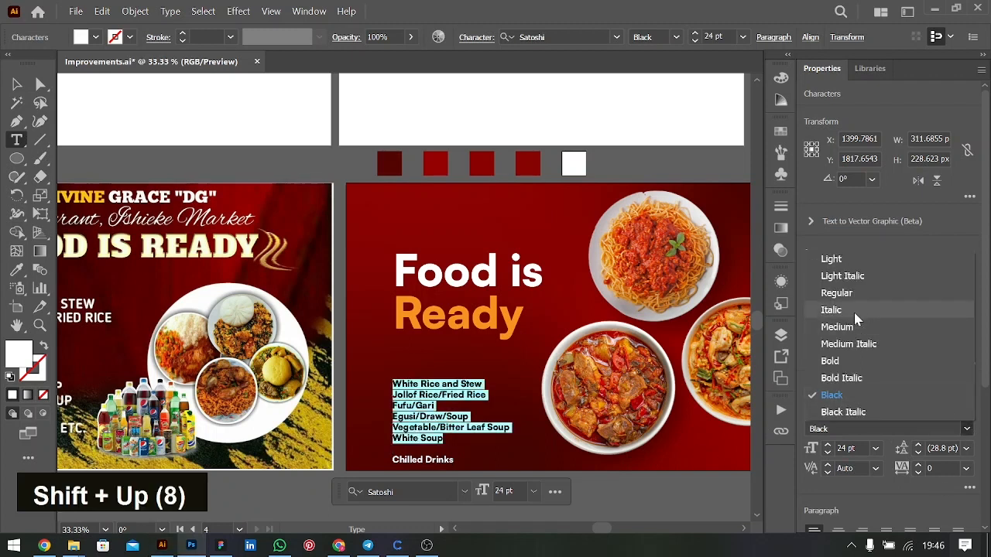
pyautogui.click(821, 292)
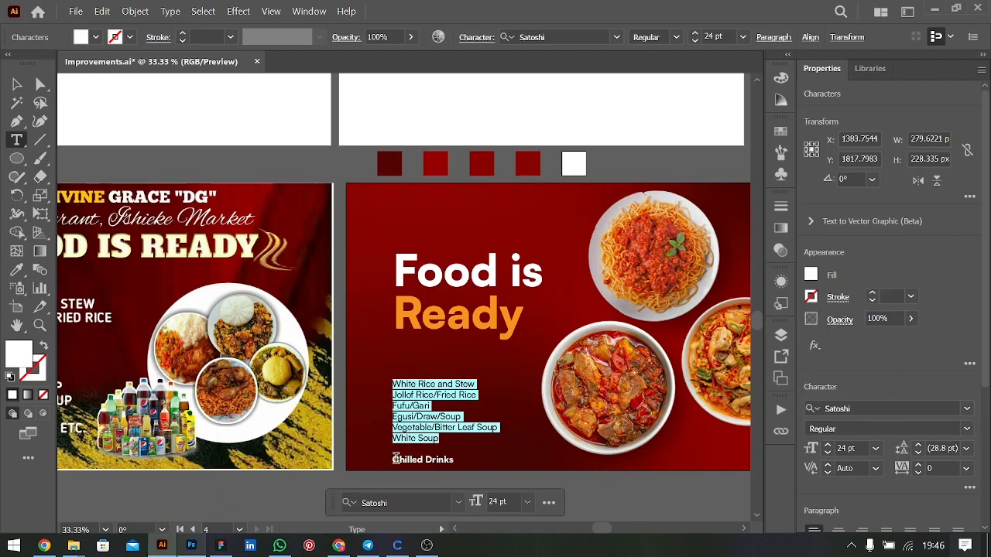
# Step: Set the "Chilled Drinks" line to the Bold weight
pyautogui.moveTo(393, 459); pyautogui.dragTo(532, 462)
pyautogui.click(966, 429)
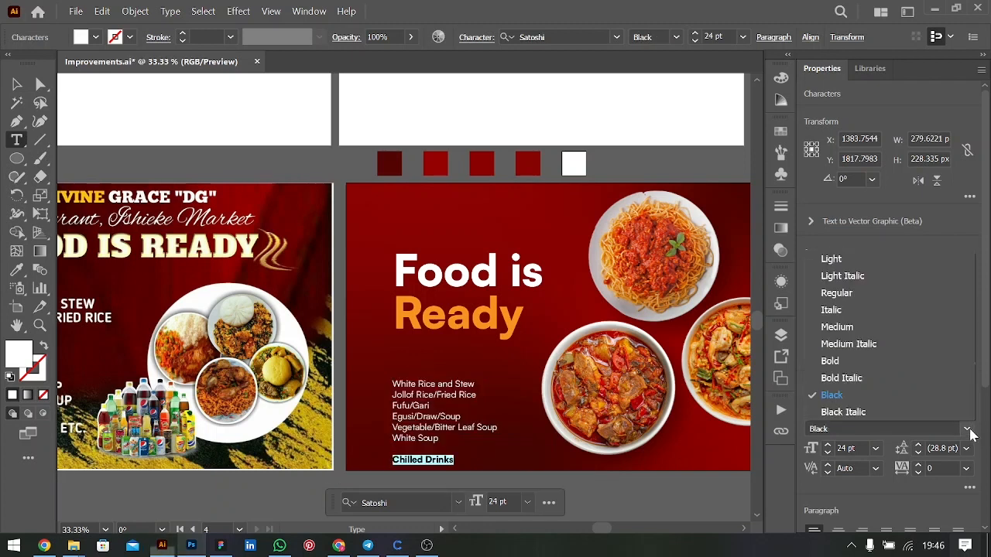
pyautogui.click(846, 366)
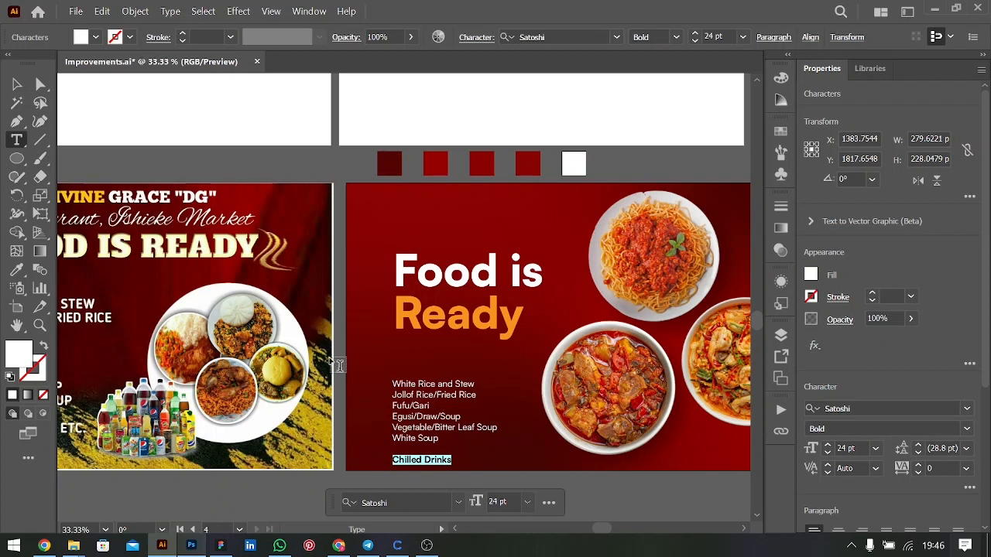
# Step: Move the whole menu list up to sit just beneath the "Food is Ready" heading
pyautogui.click(17, 84)
pyautogui.click(418, 392)
pyautogui.moveTo(417, 392); pyautogui.dragTo(411, 360)
# Step: Duplicate the menu text and replace the copy's content with "Our Menu" as a label above the list
pyautogui.hotkey('ctrl', '-')
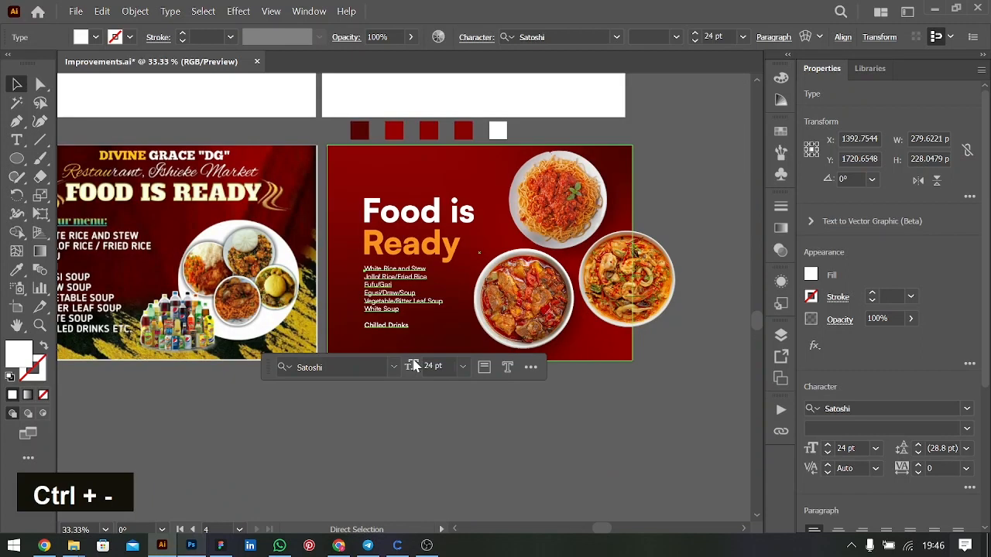
pyautogui.hscroll(-3, 458, 246)
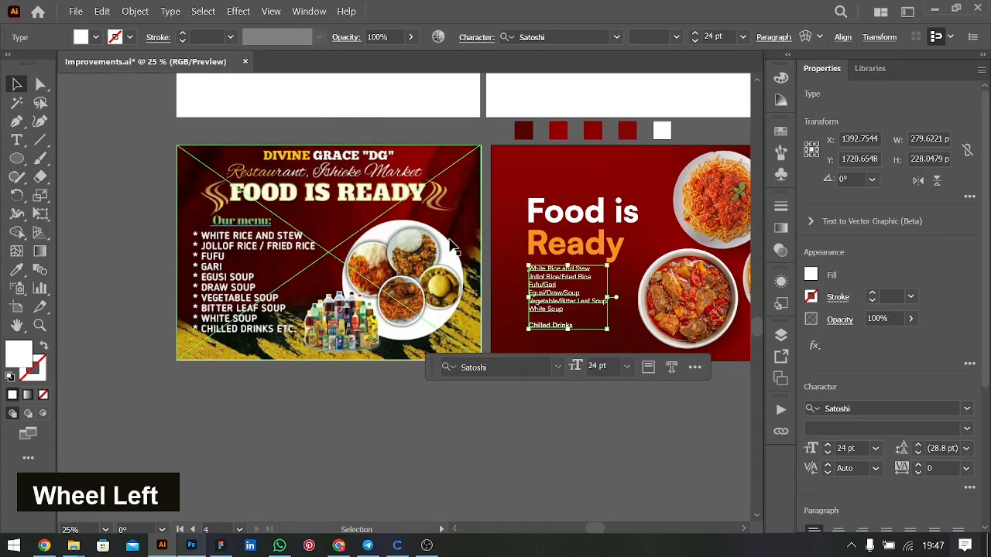
pyautogui.moveTo(581, 272); pyautogui.dragTo(559, 269)
pyautogui.doubleClick(558, 268)
pyautogui.hotkey('ctrl', 'a')
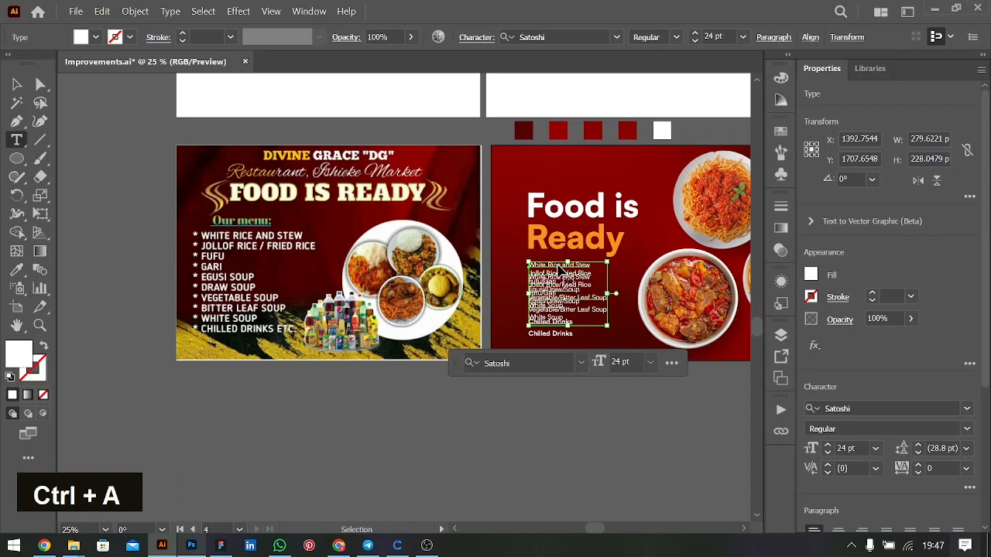
pyautogui.write('Our Menue')
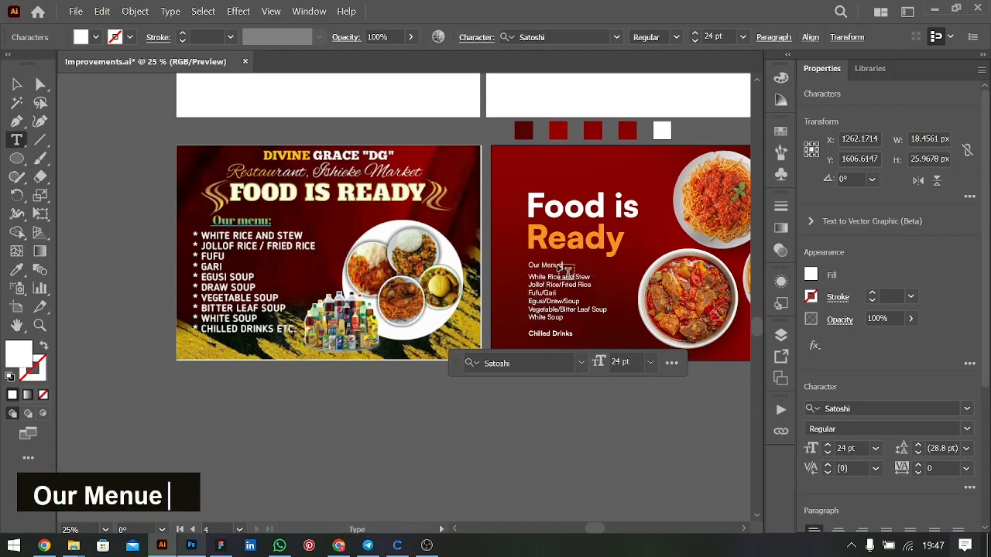
pyautogui.press('BackSpace')
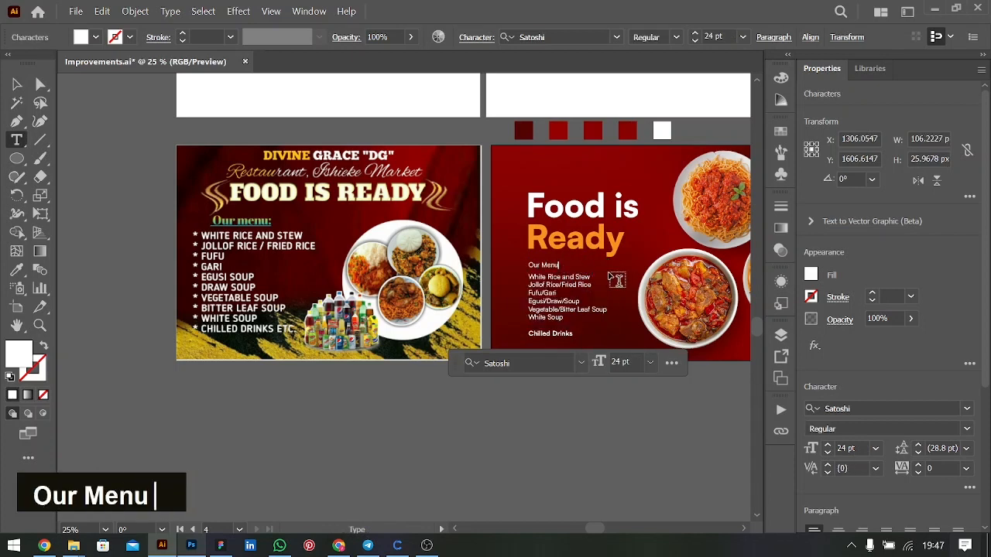
# Step: Change the font of the "Our Menu" label to Monument Extended Regular
pyautogui.hotkey('shift', 'Home')
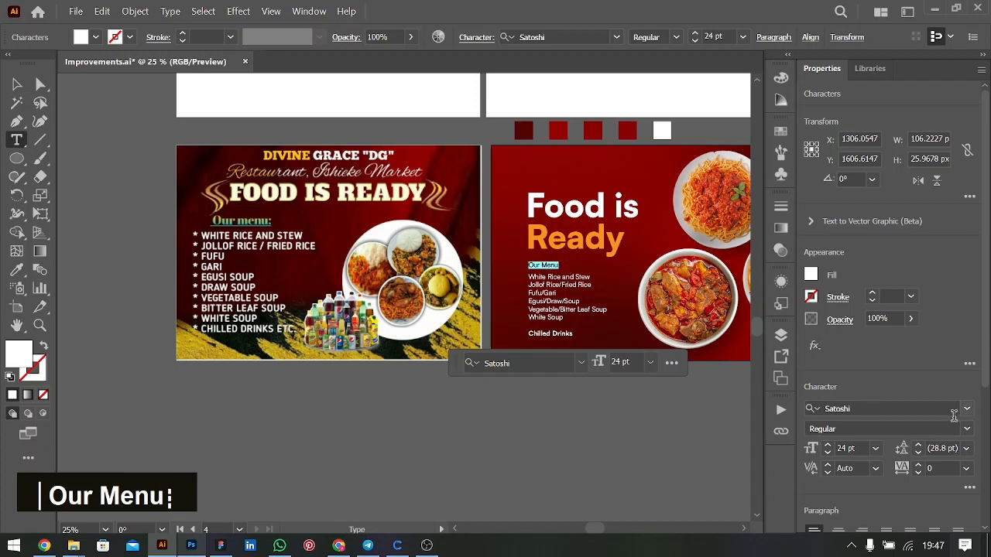
pyautogui.click(968, 430)
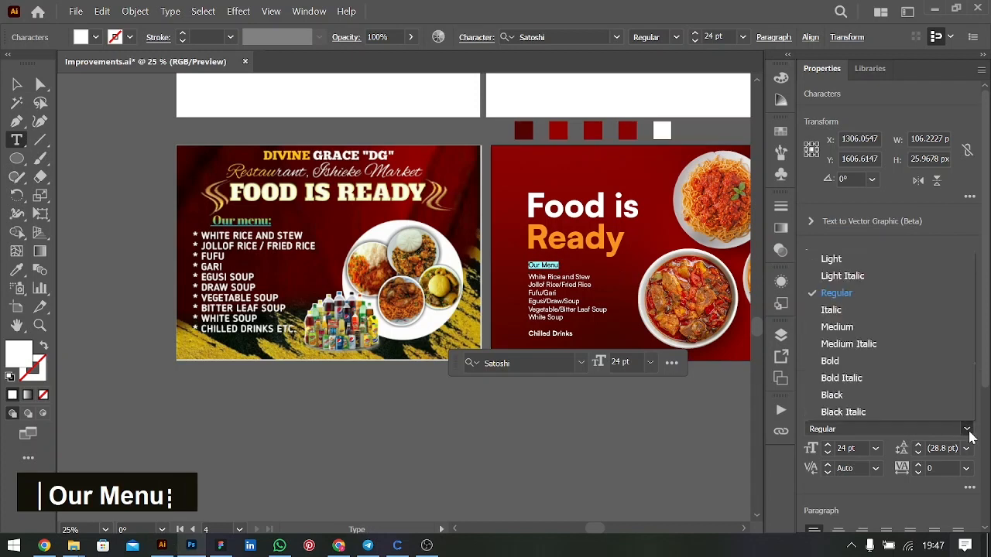
pyautogui.click(968, 430)
pyautogui.click(967, 409)
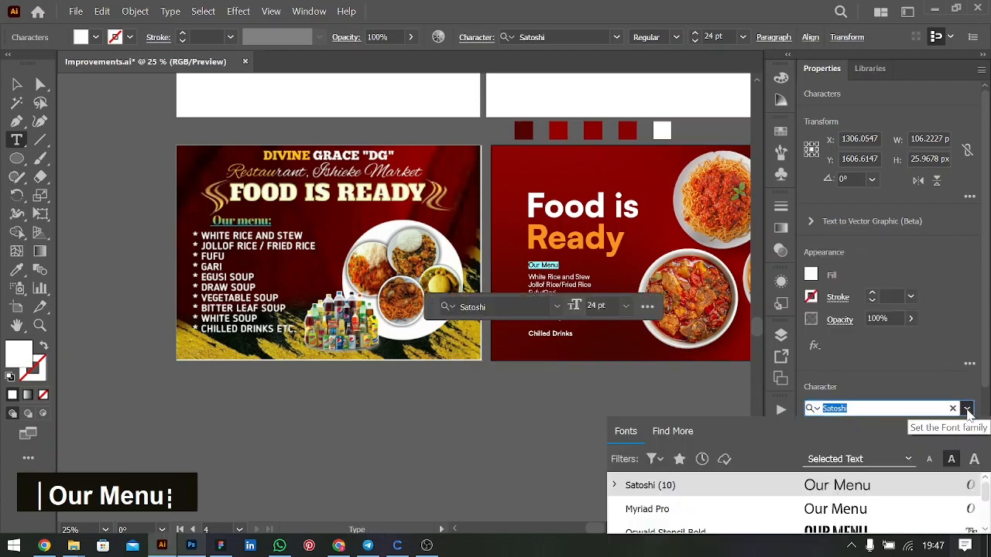
pyautogui.press('Down')
pyautogui.press('Down')
pyautogui.press('Down')
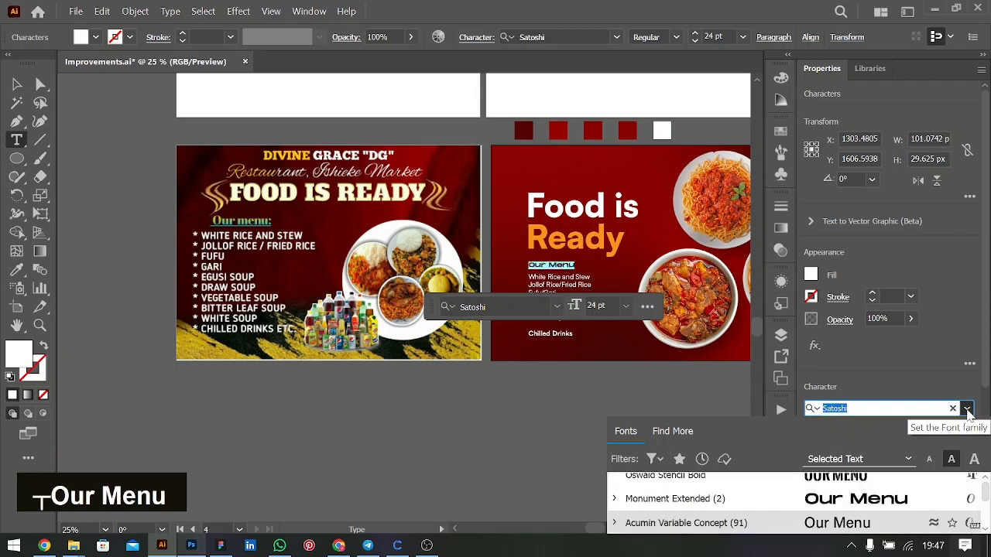
pyautogui.press('Return')
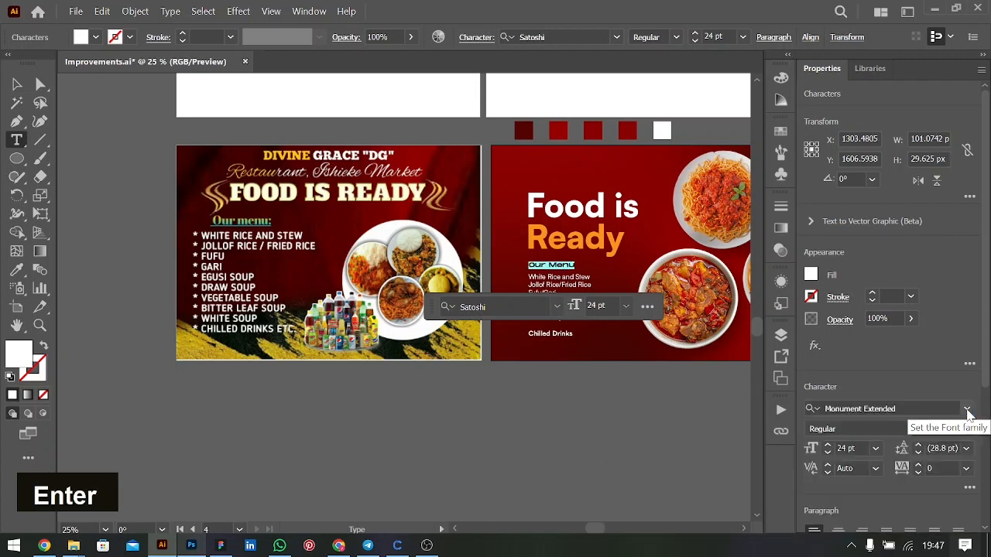
pyautogui.press('Escape')
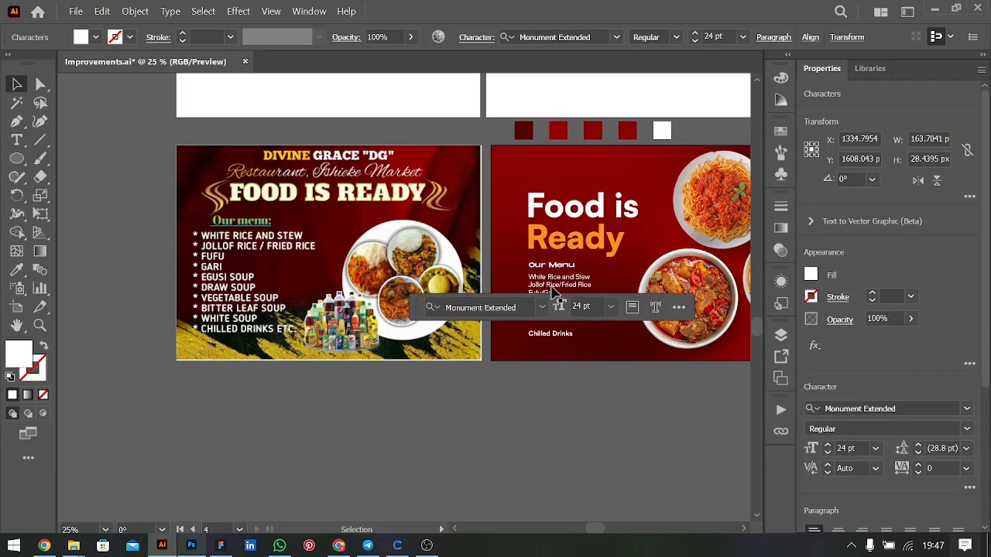
# Step: Reduce the "Our Menu" label to 20 pt and fill it with the same orange as "Ready"
pyautogui.press('ctrl')
pyautogui.hotkey('ctrl', 'shift', ',')
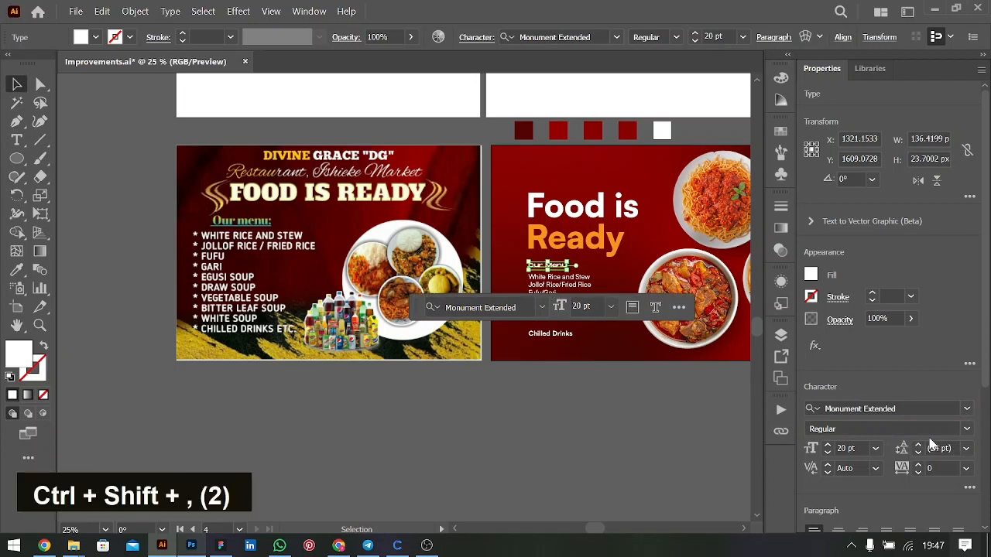
pyautogui.click(810, 276)
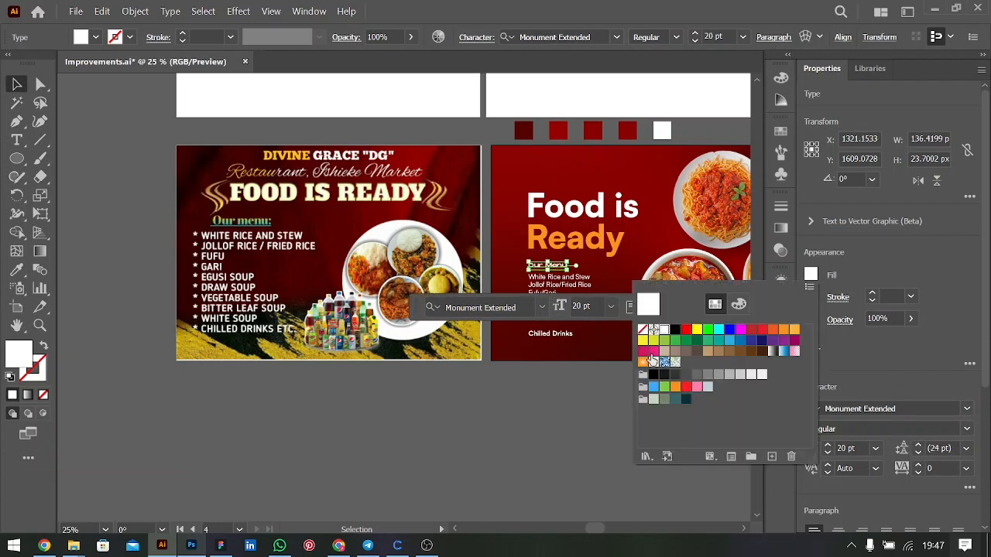
pyautogui.click(795, 330)
pyautogui.click(784, 330)
pyautogui.click(17, 85)
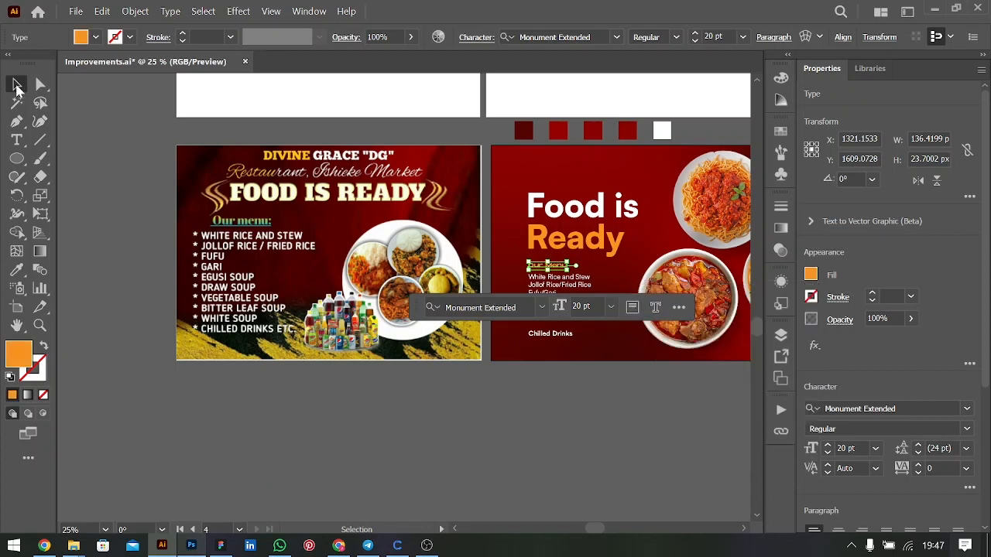
pyautogui.click(604, 422)
# Step: Duplicate the cropped shrimp soup bowl and enlarge the copy to about 2108 px wide, covering the heading area behind the text
pyautogui.hscroll(1, 652, 358)
pyautogui.hscroll(5, 652, 358)
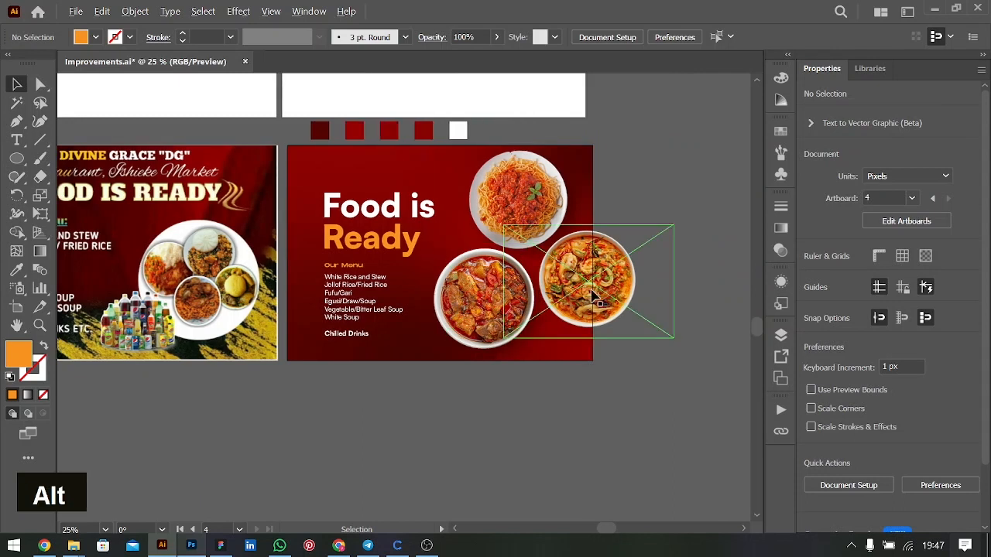
pyautogui.moveTo(616, 292); pyautogui.dragTo(353, 231)
pyautogui.moveTo(415, 222); pyautogui.dragTo(625, 250)
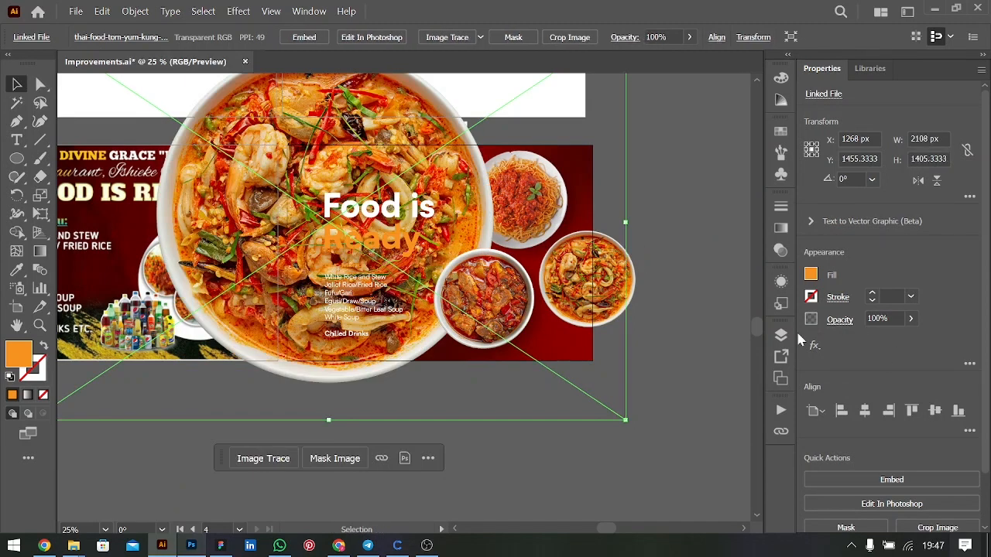
# Step: Try the Soft Light, Overlay, Multiply, Screen and Difference blend modes on the enlarged bowl and return it to Normal
pyautogui.click(842, 320)
pyautogui.click(724, 347)
pyautogui.click(729, 200)
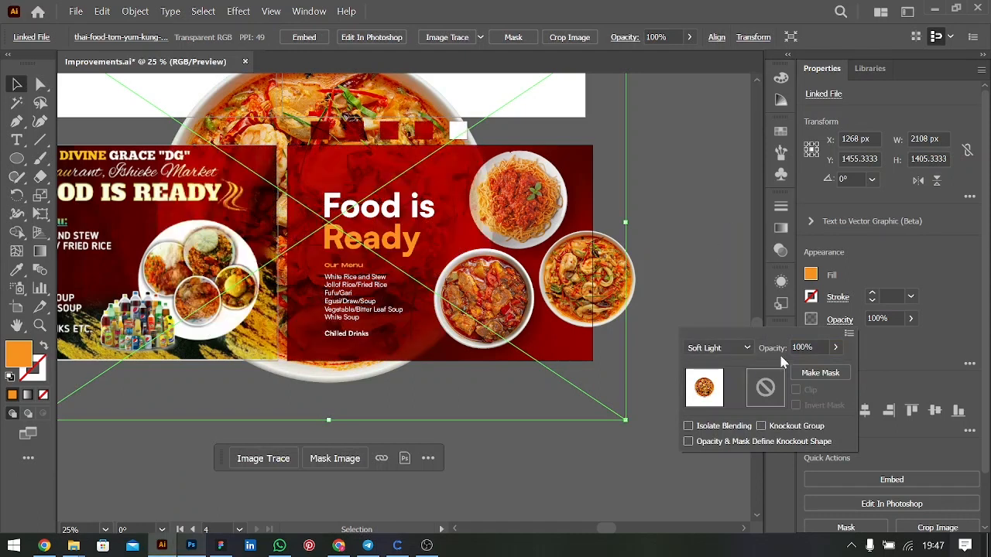
pyautogui.click(730, 348)
pyautogui.click(727, 186)
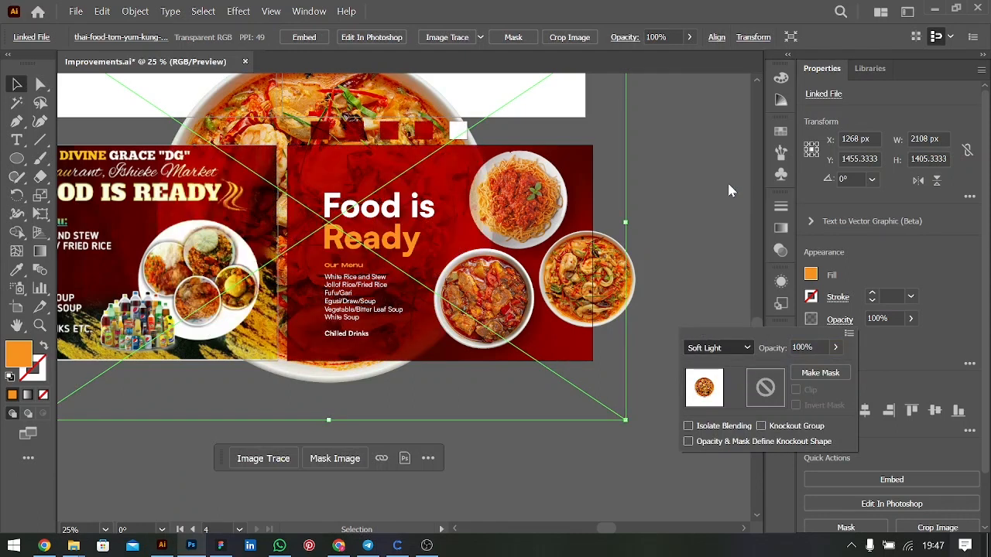
pyautogui.click(728, 354)
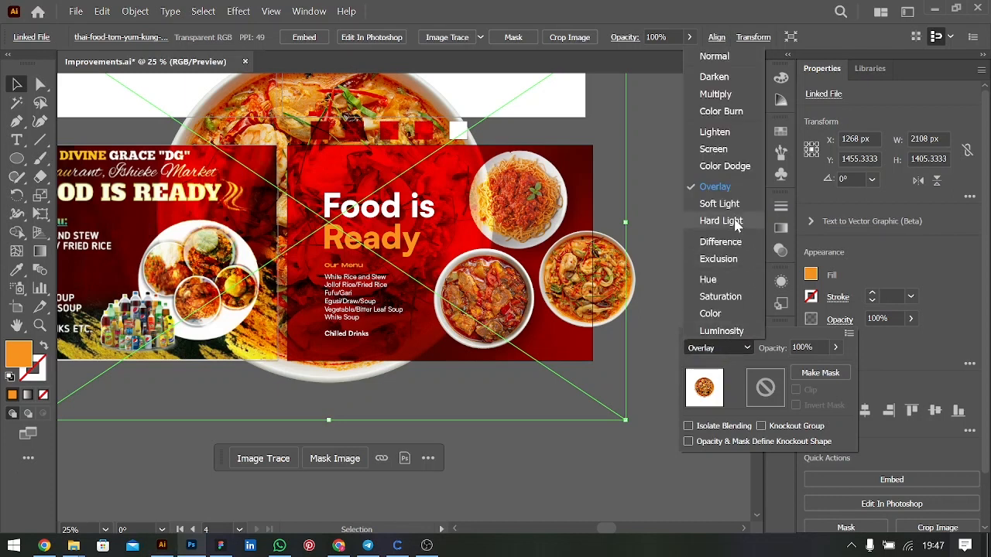
pyautogui.click(715, 94)
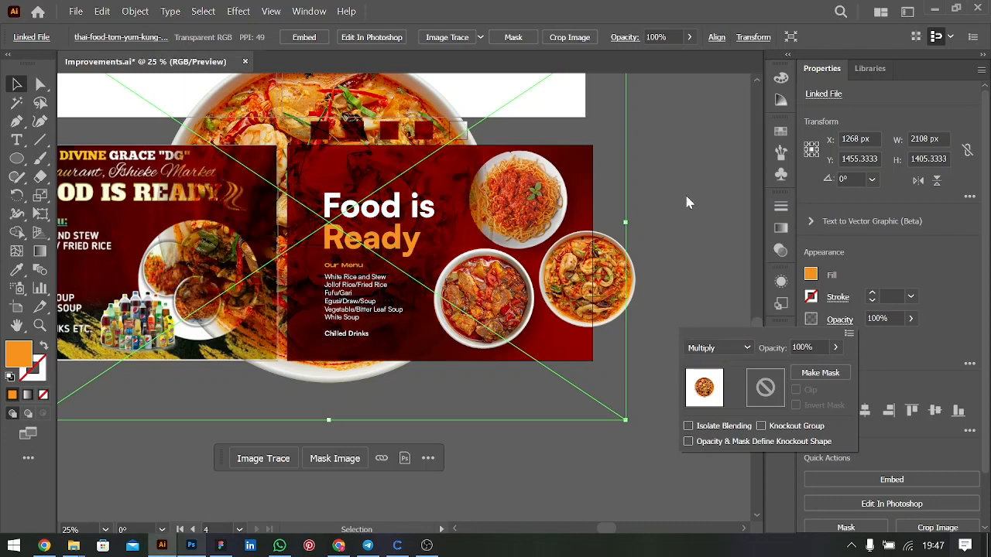
pyautogui.click(727, 347)
pyautogui.click(733, 146)
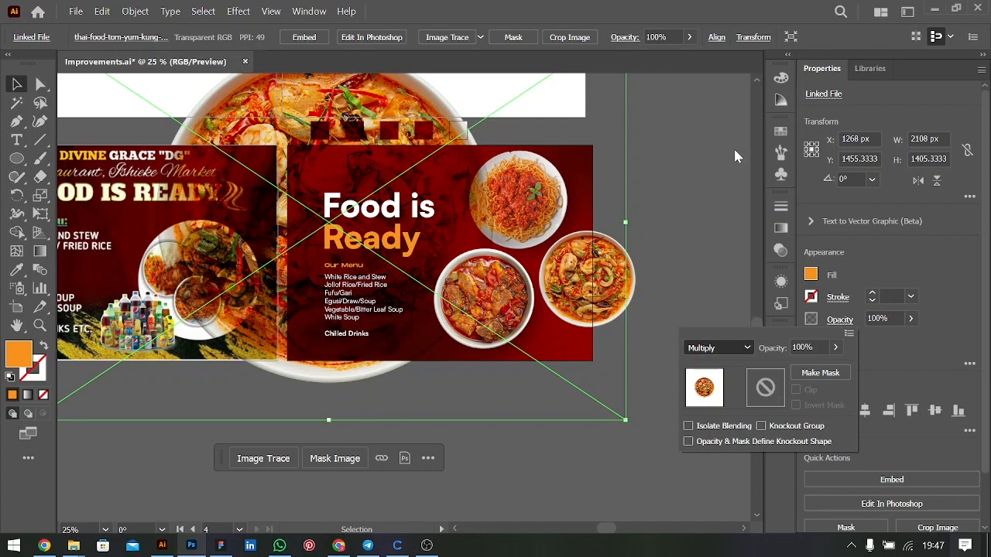
pyautogui.click(717, 345)
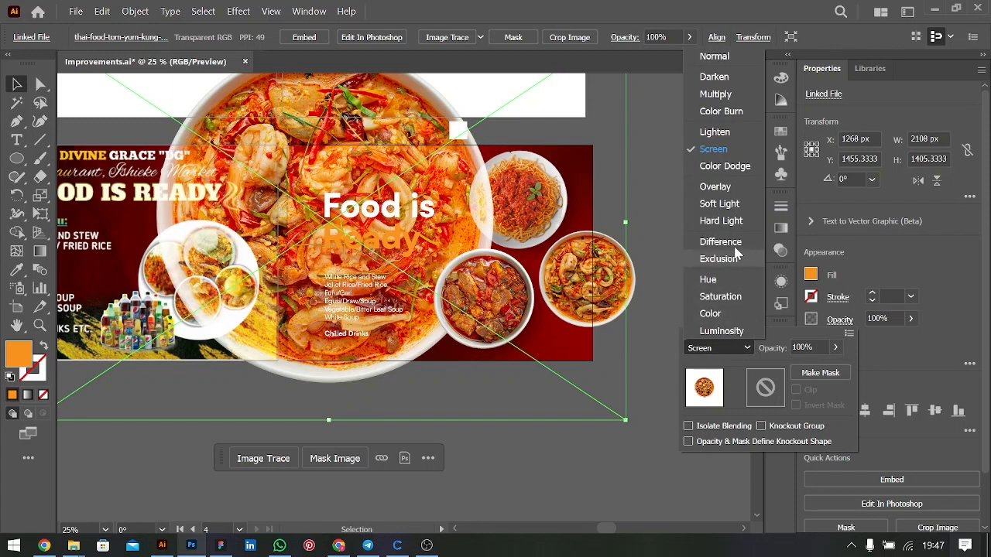
pyautogui.click(730, 243)
pyautogui.click(716, 348)
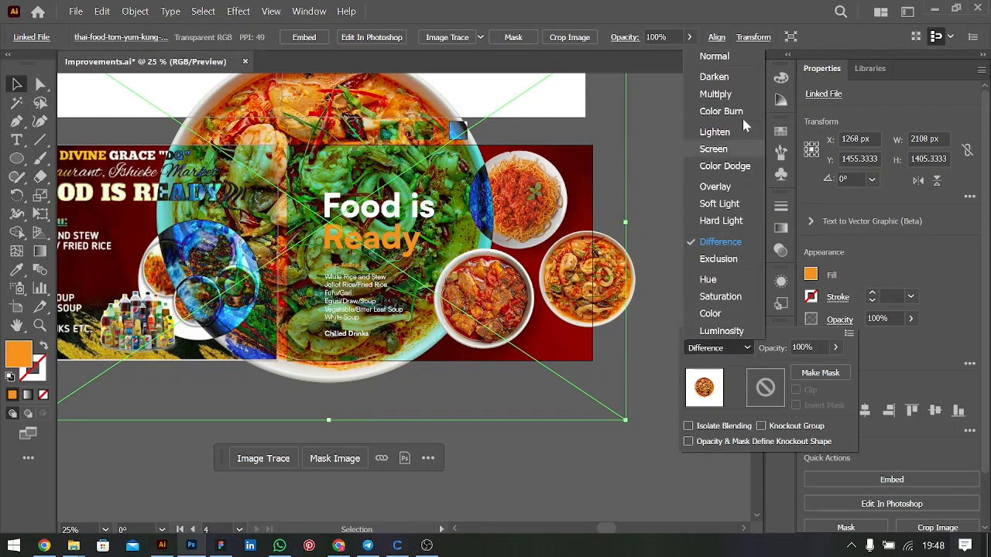
pyautogui.click(716, 57)
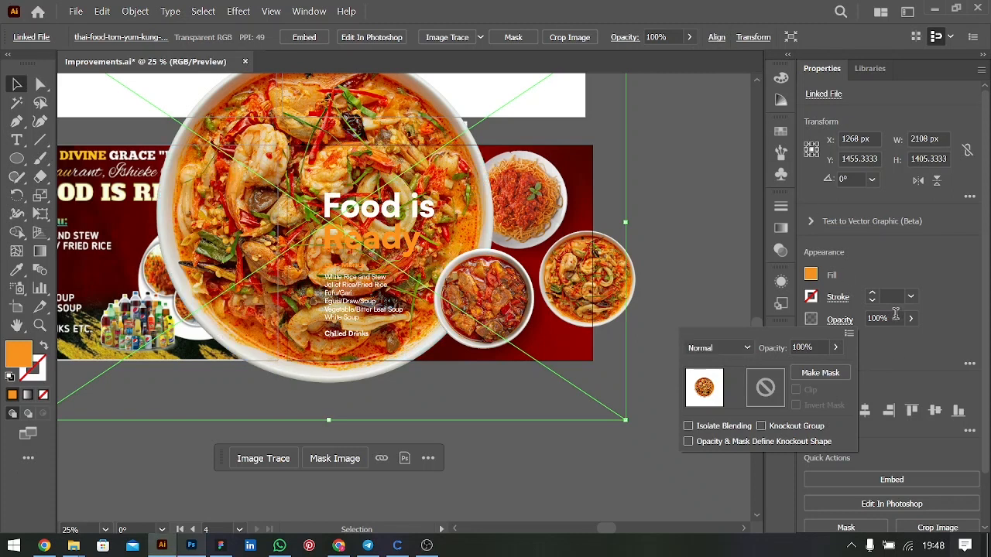
# Step: Lower the enlarged soup bowl's opacity to 12%
pyautogui.click(911, 318)
pyautogui.click(911, 318)
pyautogui.moveTo(859, 348); pyautogui.dragTo(860, 348)
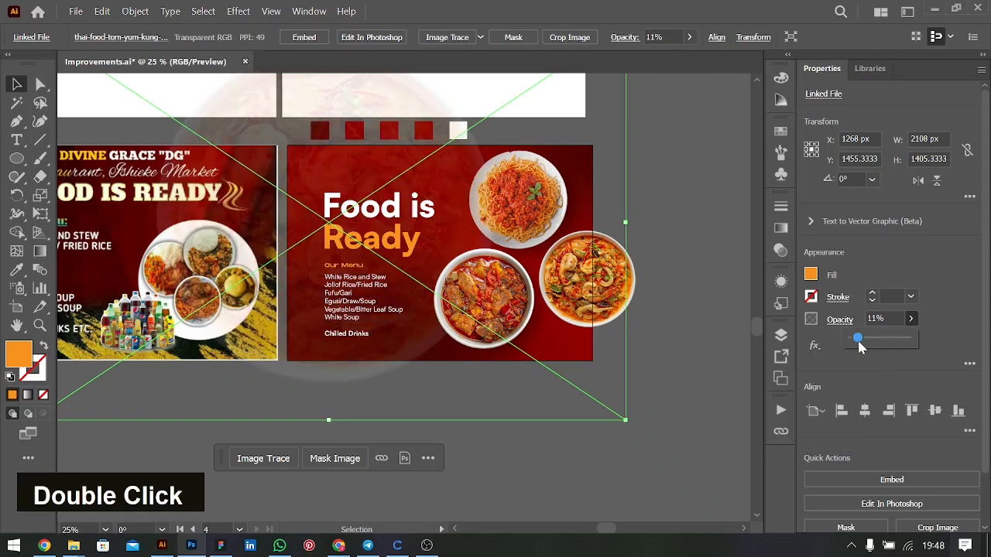
pyautogui.click(693, 364)
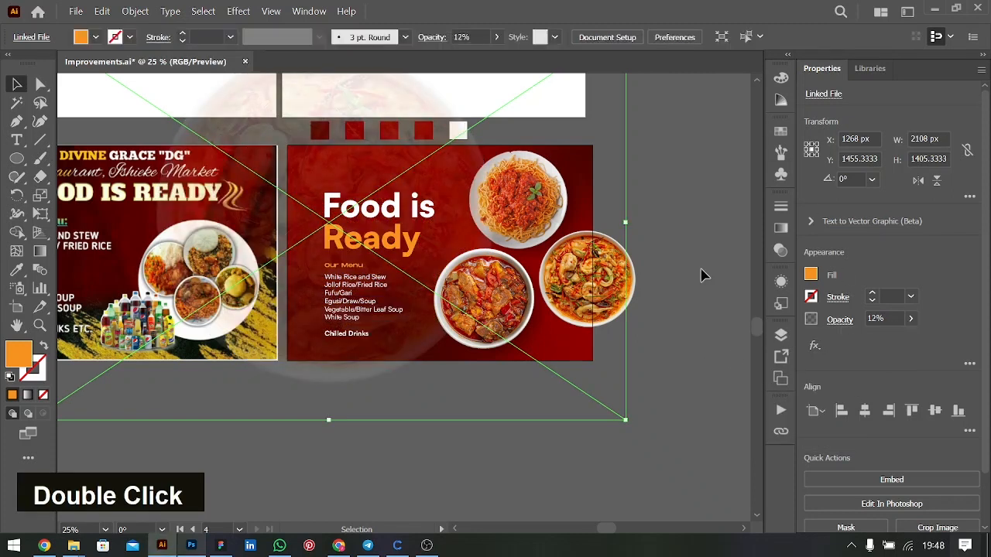
# Step: Move the faded soup bowl to the flyer's upper-right corner, behind the dish cutouts, and deselect it
pyautogui.moveTo(437, 140)
pyautogui.mouseDown()
pyautogui.moveTo(542, 333)
pyautogui.moveTo(388, 97)
pyautogui.moveTo(584, 220)
pyautogui.moveTo(556, 207)
pyautogui.moveTo(593, 104)
pyautogui.moveTo(648, 152)
pyautogui.moveTo(626, 160)
pyautogui.moveTo(622, 140)
pyautogui.moveTo(635, 136)
pyautogui.mouseUp()
pyautogui.click(560, 467)
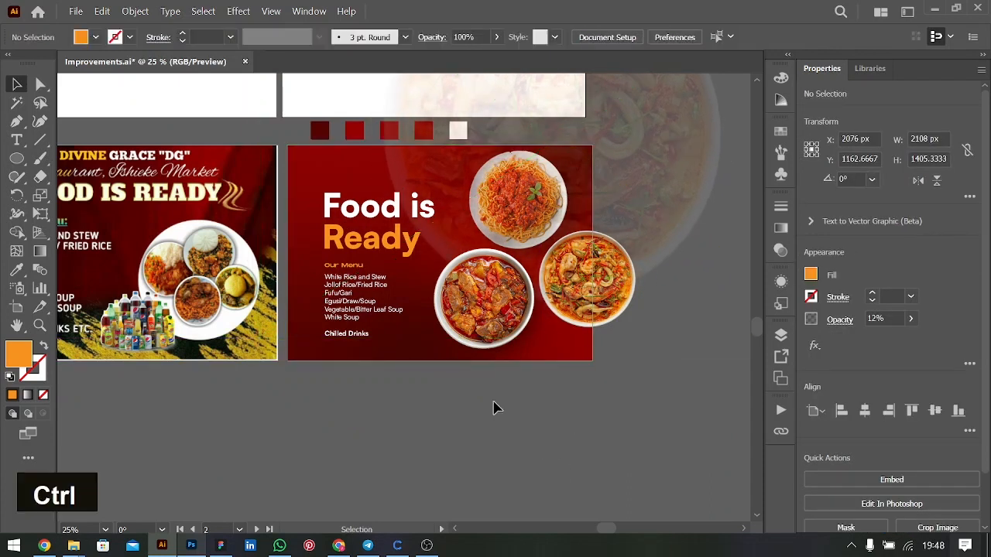
pyautogui.hotkey('ctrl', '=')
pyautogui.scroll(3, 453, 321)
pyautogui.hscroll(-2, 453, 320)
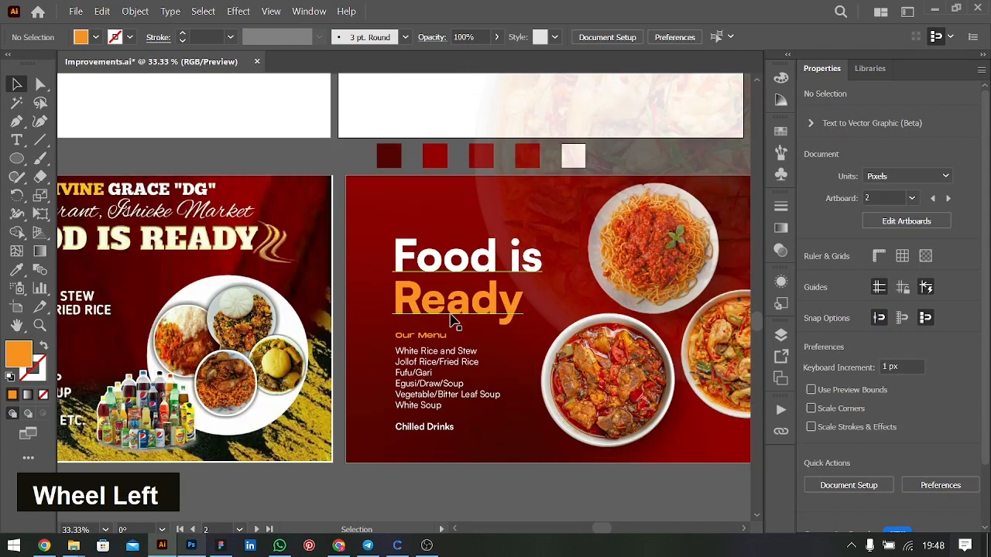
# Step: Compare the redesigned flyer with the original at several magnifications, checking the faded bowl, dish cutouts and text layout
pyautogui.hscroll(2, 453, 320)
pyautogui.hscroll(2, 452, 320)
pyautogui.scroll(-2, 452, 320)
pyautogui.scroll(1, 451, 319)
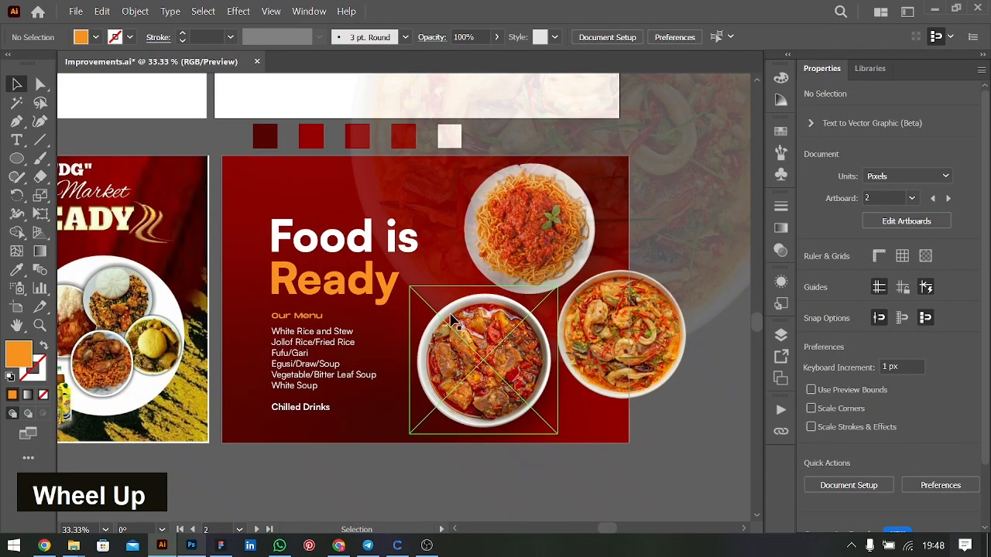
pyautogui.hotkey('ctrl', '-')
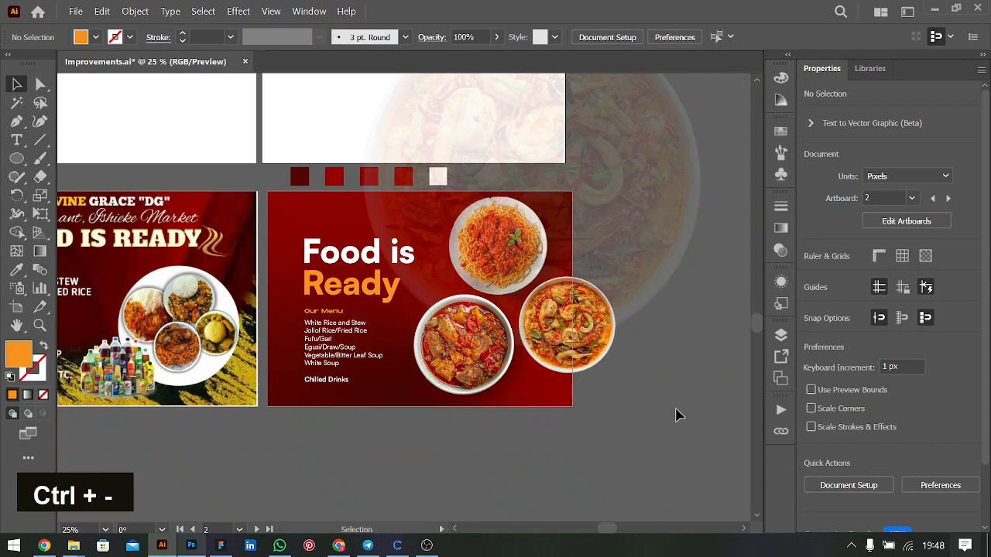
pyautogui.scroll(-2, 589, 377)
pyautogui.scroll(2, 585, 379)
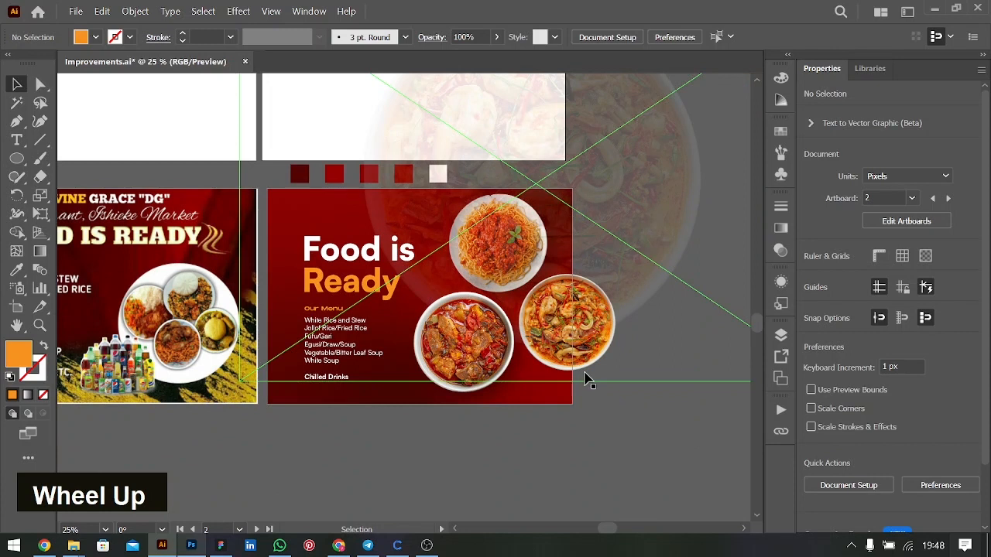
pyautogui.hotkey('ctrl', '-')
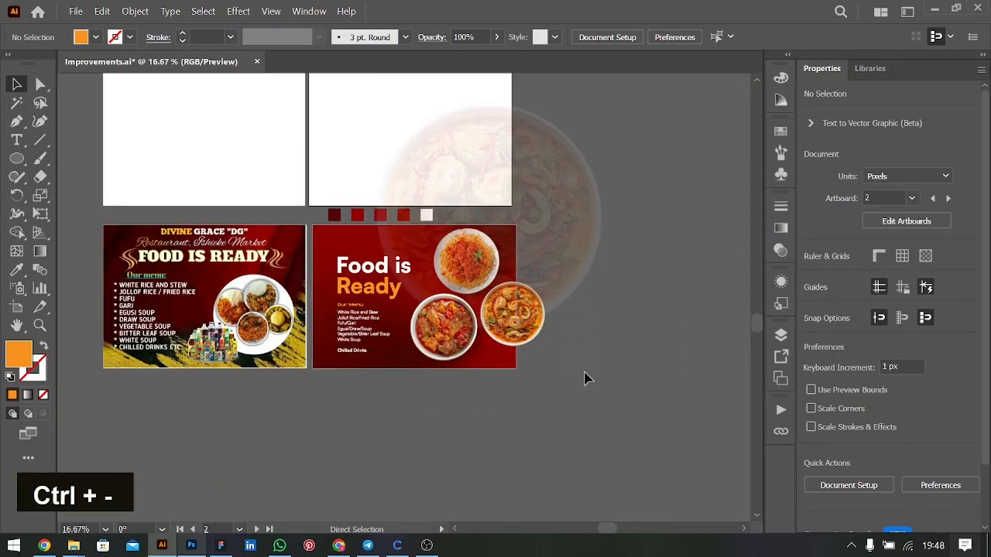
pyautogui.hscroll(-4, 496, 378)
pyautogui.hscroll(2, 495, 378)
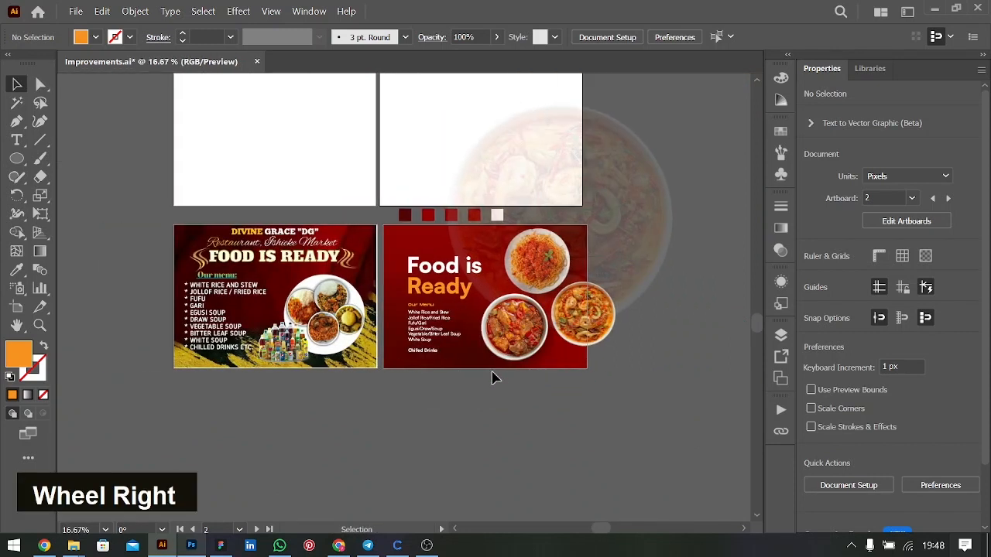
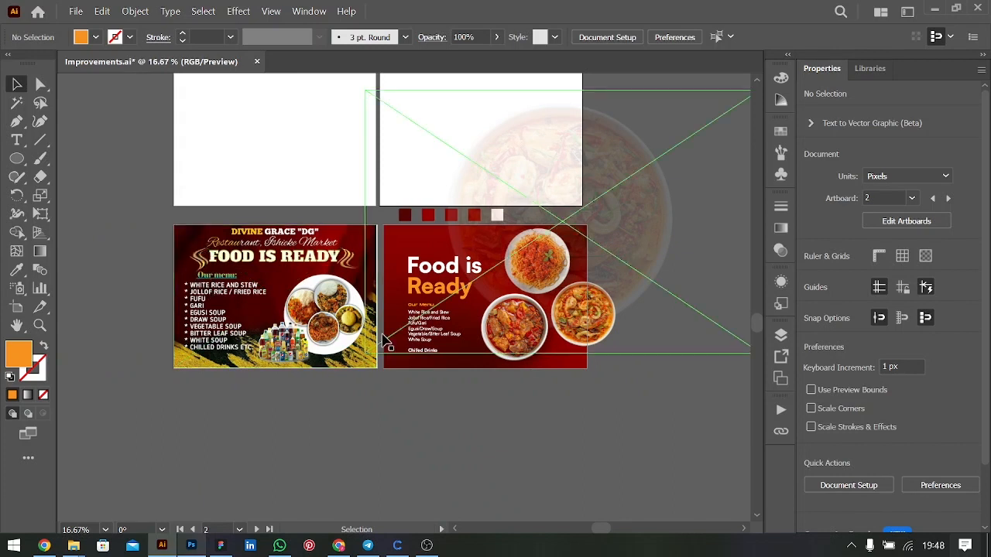
# Step: Draw two wavy steam lines side by side with the Pencil tool on the empty canvas beside the flyer, each about 900 px tall
pyautogui.hscroll(5, 385, 341)
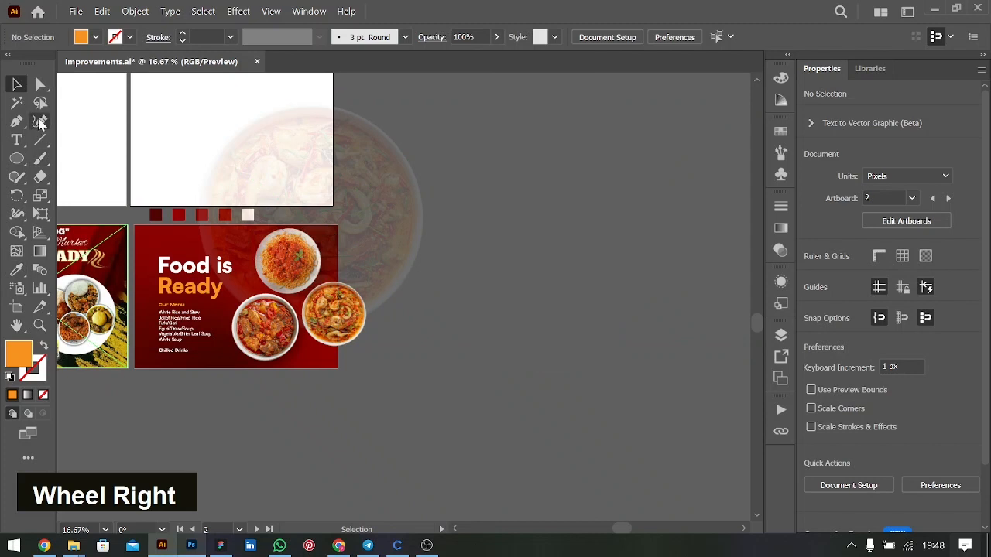
pyautogui.rightClick(17, 176)
pyautogui.click(78, 194)
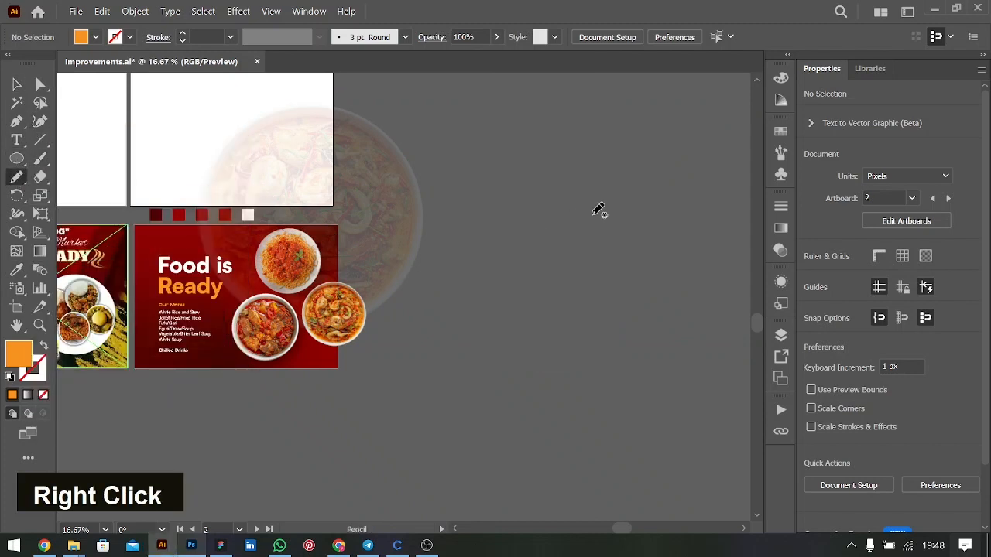
pyautogui.moveTo(528, 215); pyautogui.dragTo(514, 338)
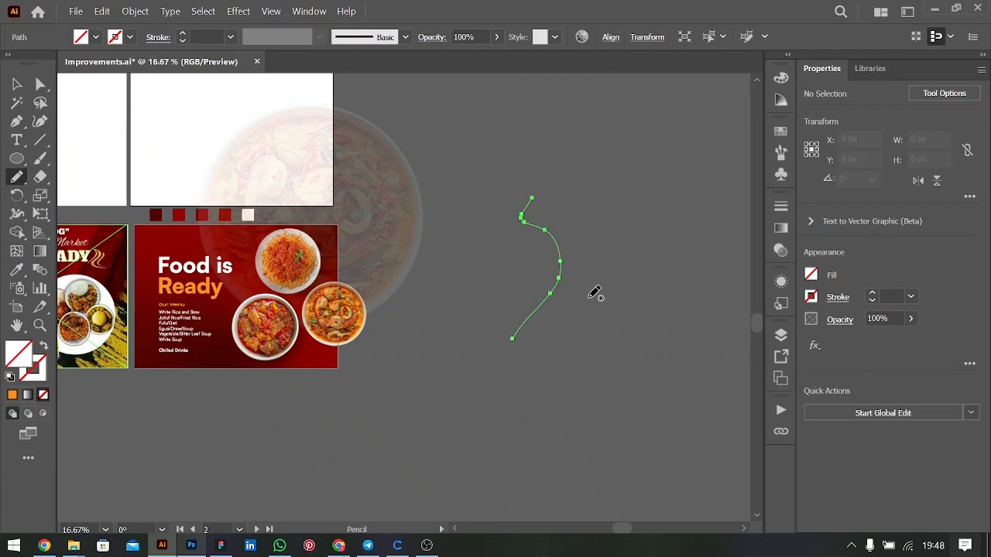
pyautogui.hotkey('ctrl', 'z')
pyautogui.doubleClick(17, 177)
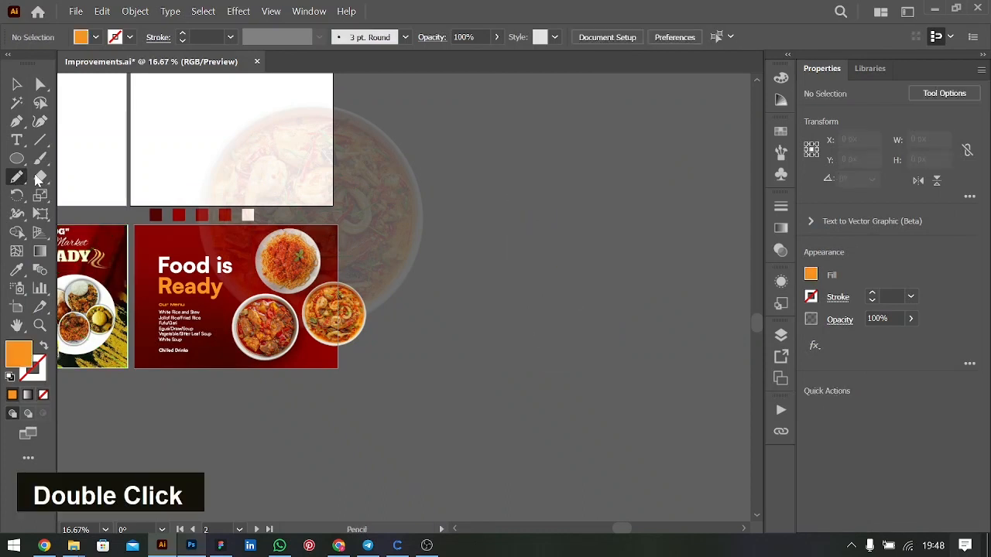
pyautogui.click(499, 388)
pyautogui.moveTo(559, 191); pyautogui.dragTo(524, 357)
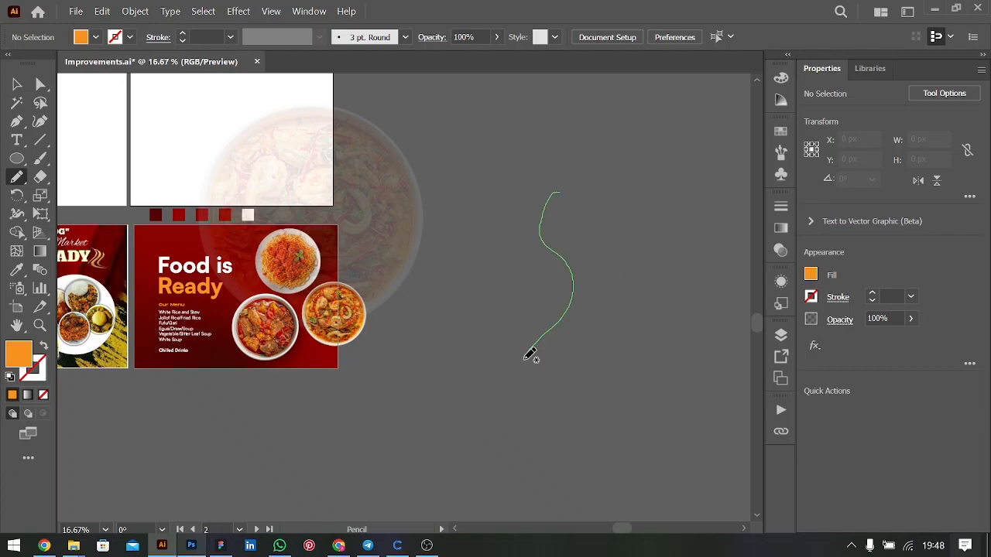
pyautogui.moveTo(583, 205)
pyautogui.mouseDown()
pyautogui.moveTo(591, 307)
pyautogui.moveTo(548, 372)
pyautogui.mouseUp()
pyautogui.click(16, 84)
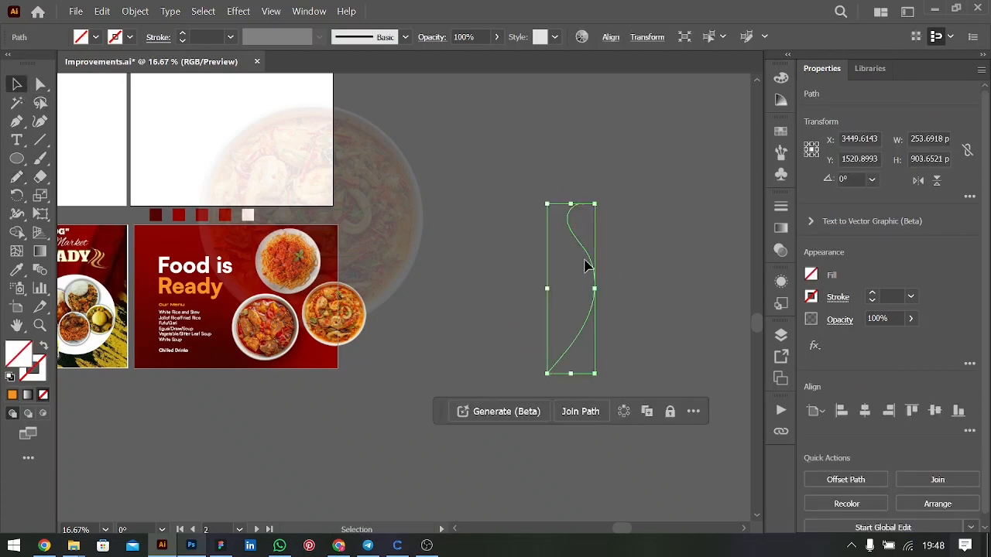
# Step: Give both wavy lines a 5 pt black stroke with the elliptical width profile that tapers at both ends
pyautogui.hotkey('ctrl', 'a')
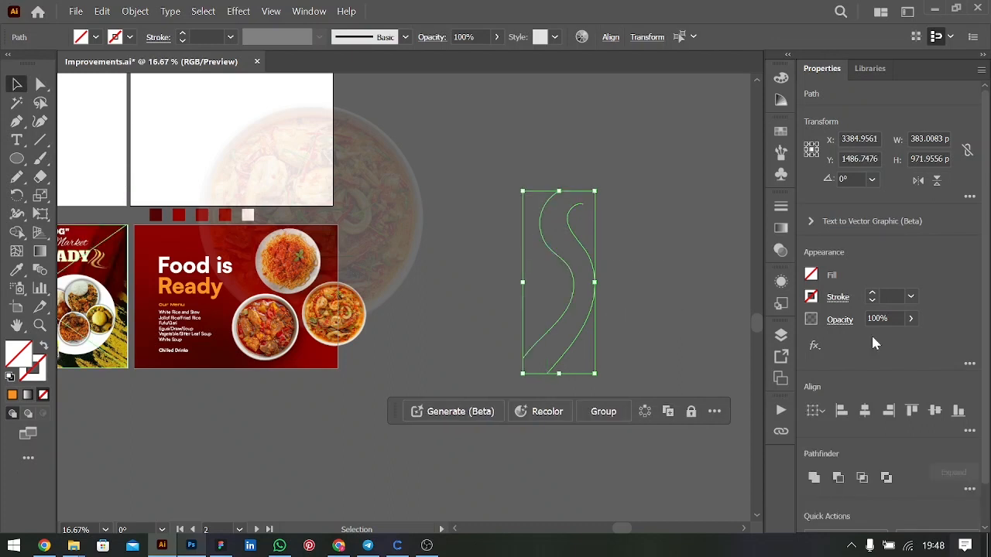
pyautogui.doubleClick(876, 294)
pyautogui.doubleClick(876, 294)
pyautogui.doubleClick(876, 293)
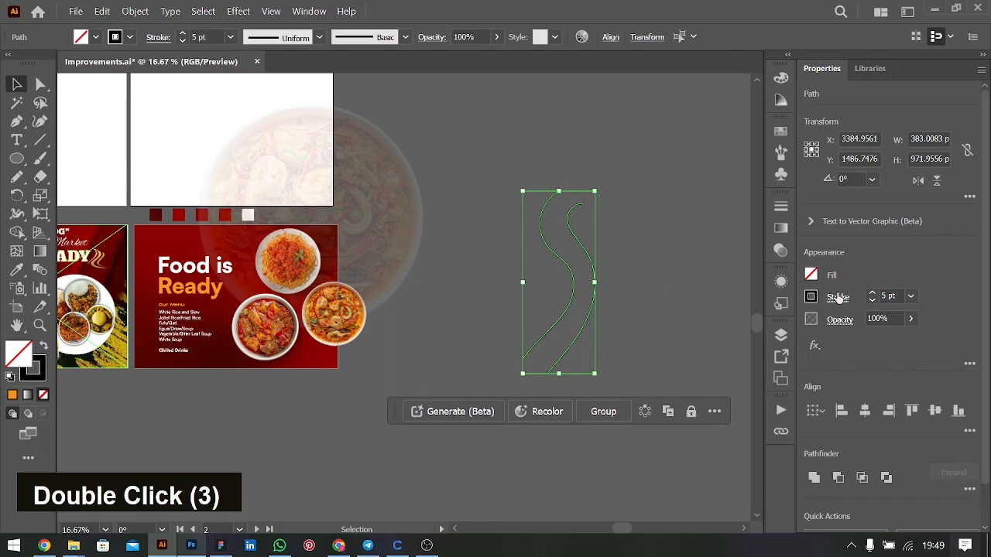
pyautogui.click(839, 298)
pyautogui.click(805, 275)
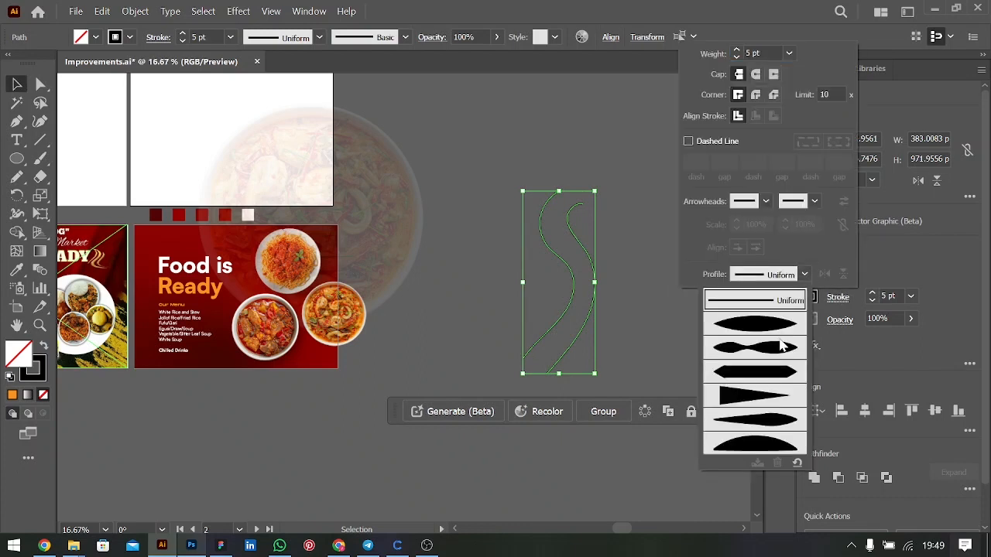
pyautogui.press('Escape')
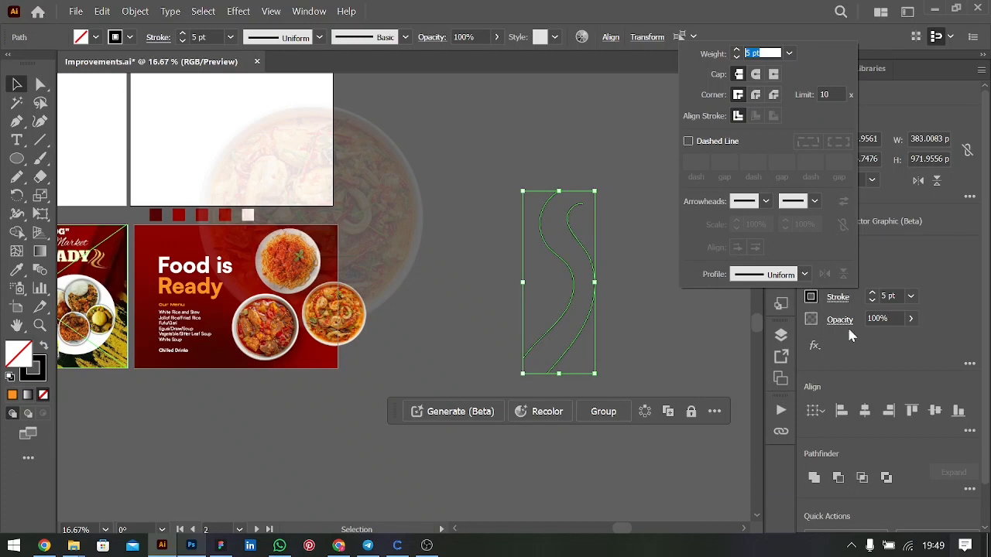
# Step: Increase the stroke weight of both wavy lines to 80 pt
pyautogui.click(891, 292)
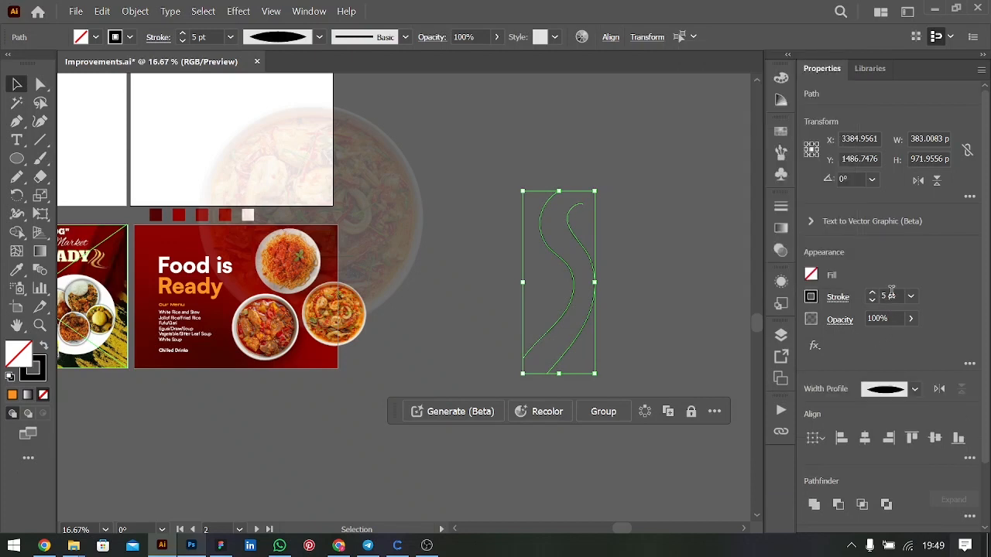
pyautogui.hotkey('shift', 'Up')
pyautogui.hotkey('shift', 'Up')
pyautogui.hotkey('shift', 'Up')
pyautogui.hotkey('shift', 'Up')
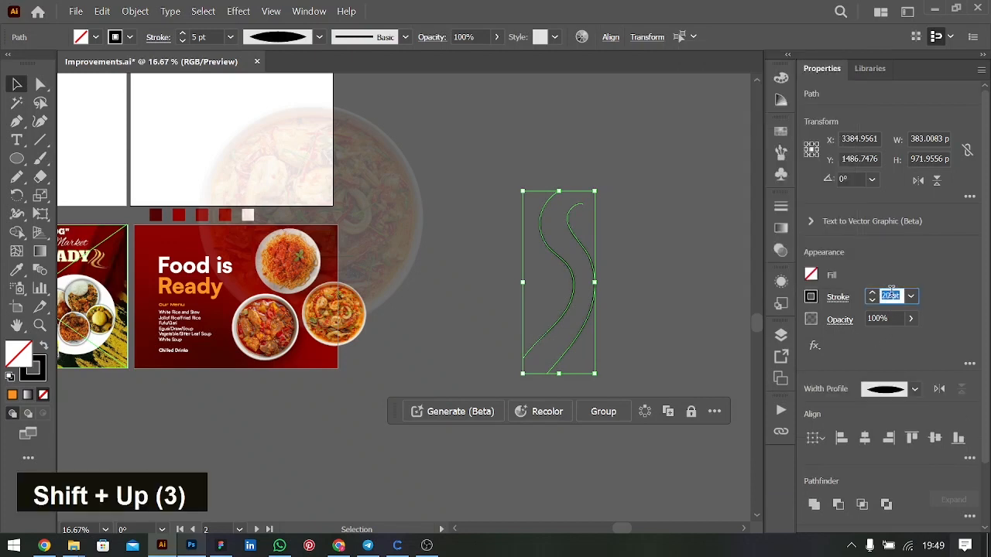
pyautogui.hotkey('shift', 'Up')
pyautogui.hotkey('shift', 'Up')
pyautogui.hotkey('shift', 'Up')
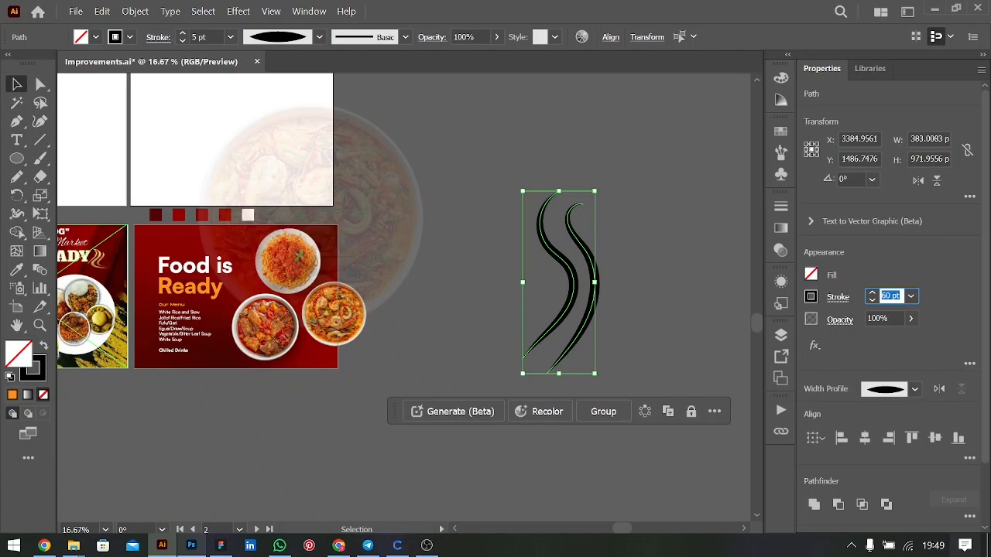
pyautogui.hotkey('shift', 'Up')
pyautogui.hotkey('shift', 'Up')
pyautogui.press('Return')
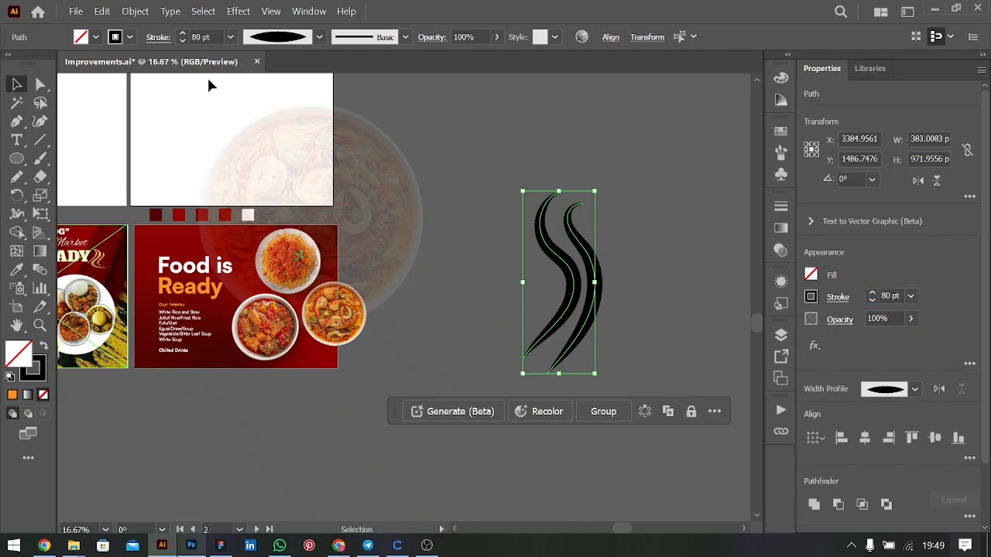
# Step: Set the stroke weight of both wavy lines to 60 pt
pyautogui.click(891, 295)
pyautogui.hotkey('ctrl', 'a')
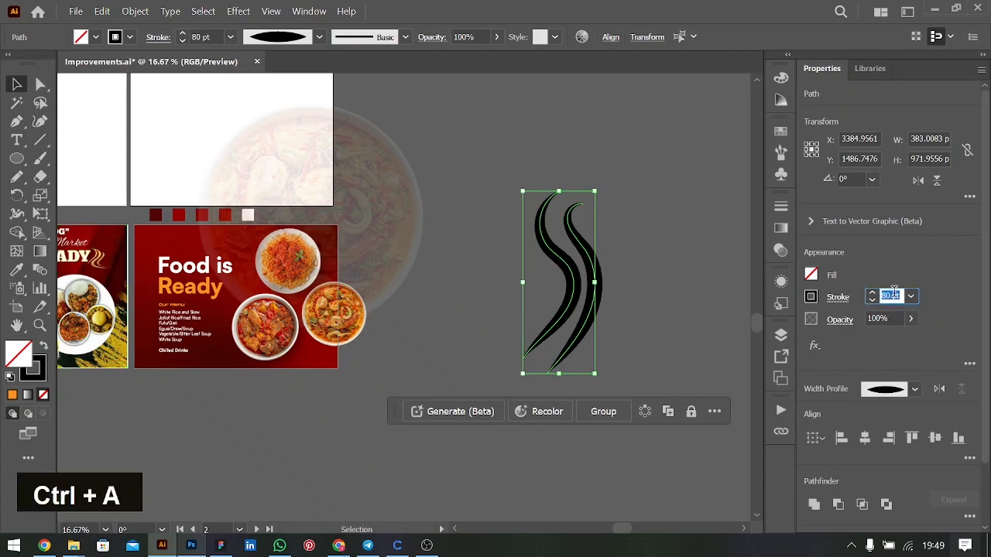
pyautogui.write('60')
pyautogui.press('Tab')
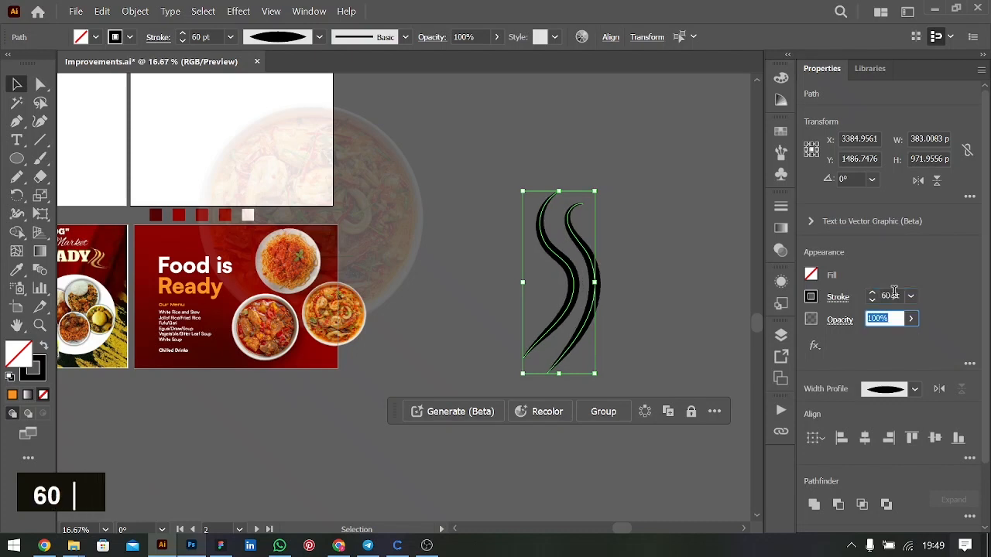
pyautogui.click(18, 85)
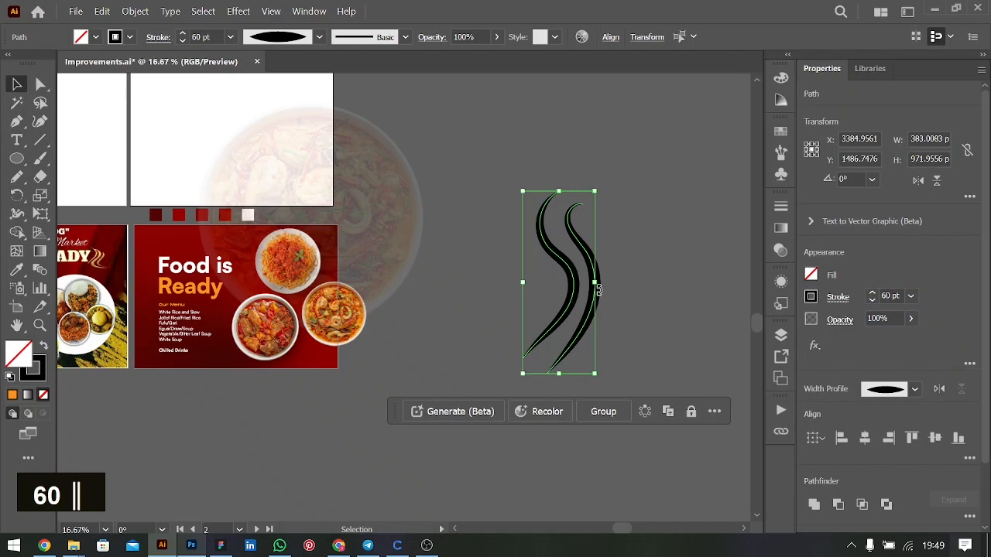
# Step: Duplicate the left wavy line slightly to its left so that three steam lines run side by side
pyautogui.moveTo(599, 290); pyautogui.dragTo(541, 295)
pyautogui.press('BackSpace')
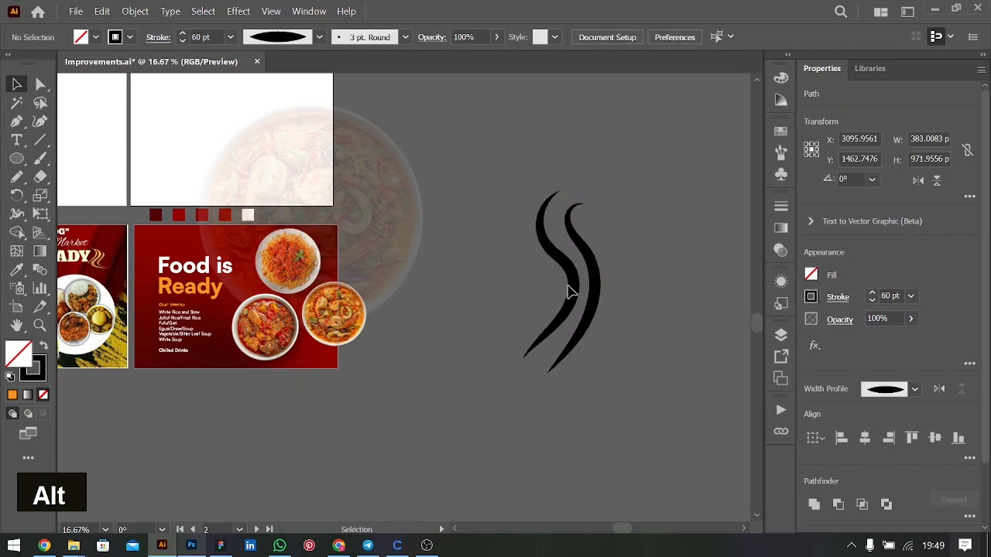
pyautogui.moveTo(570, 289); pyautogui.dragTo(551, 292)
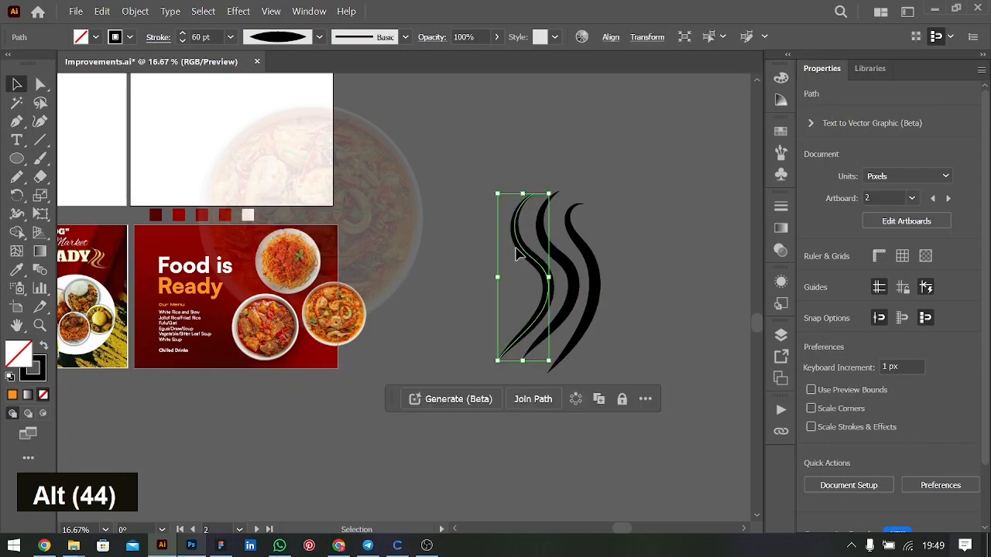
pyautogui.click(630, 265)
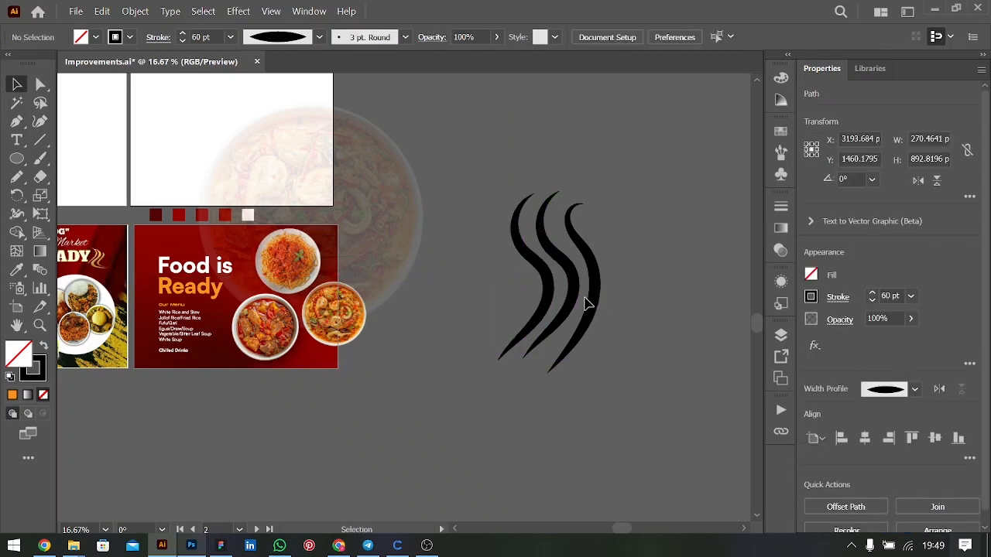
# Step: Group the three steam lines and change their stroke colour to orange
pyautogui.click(514, 277)
pyautogui.hotkey('ctrl', 'g')
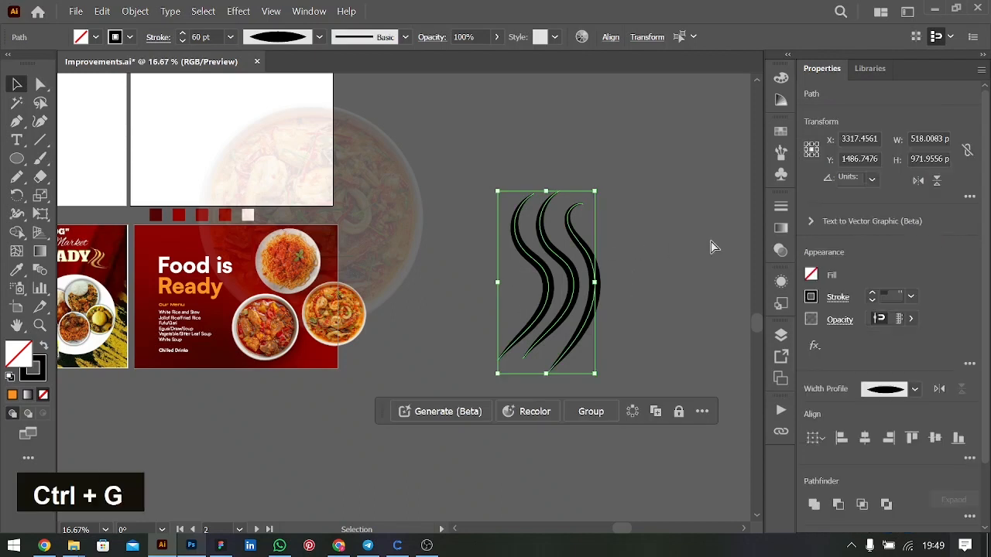
pyautogui.click(810, 297)
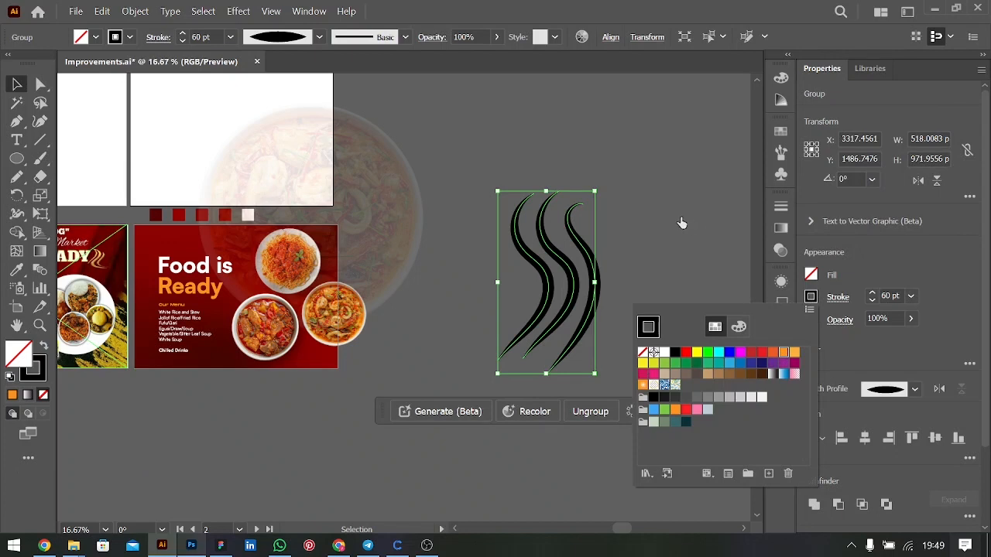
# Step: Duplicate the orange steam group about 600 px to the right and reflect the copy across the vertical axis
pyautogui.hscroll(5, 668, 271)
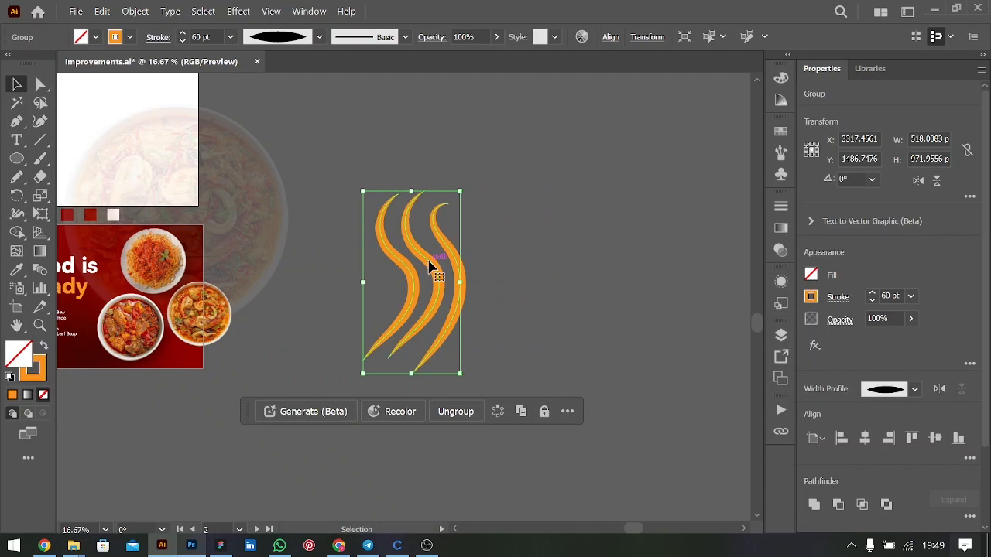
pyautogui.moveTo(430, 267); pyautogui.dragTo(540, 267)
pyautogui.rightClick(540, 267)
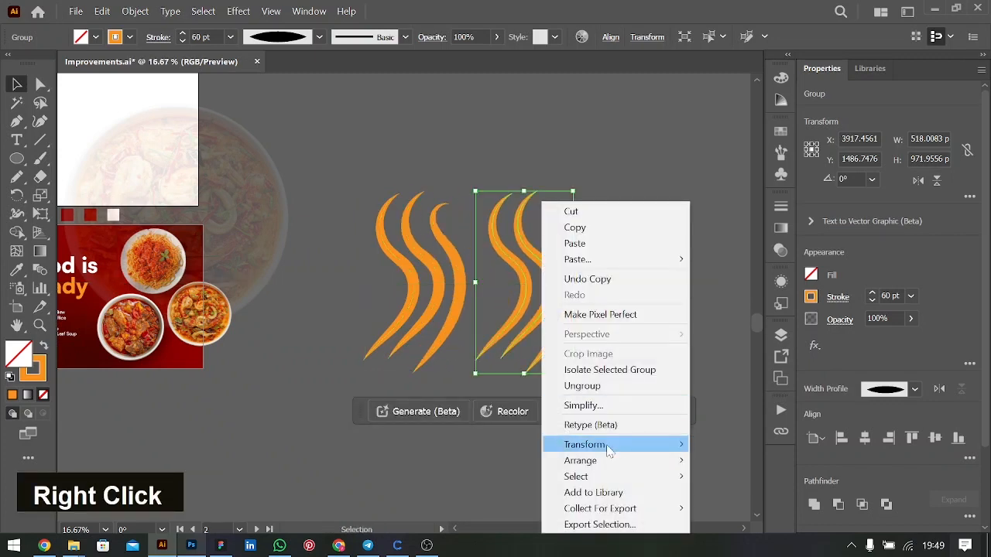
pyautogui.moveTo(610, 451)
pyautogui.click(723, 374)
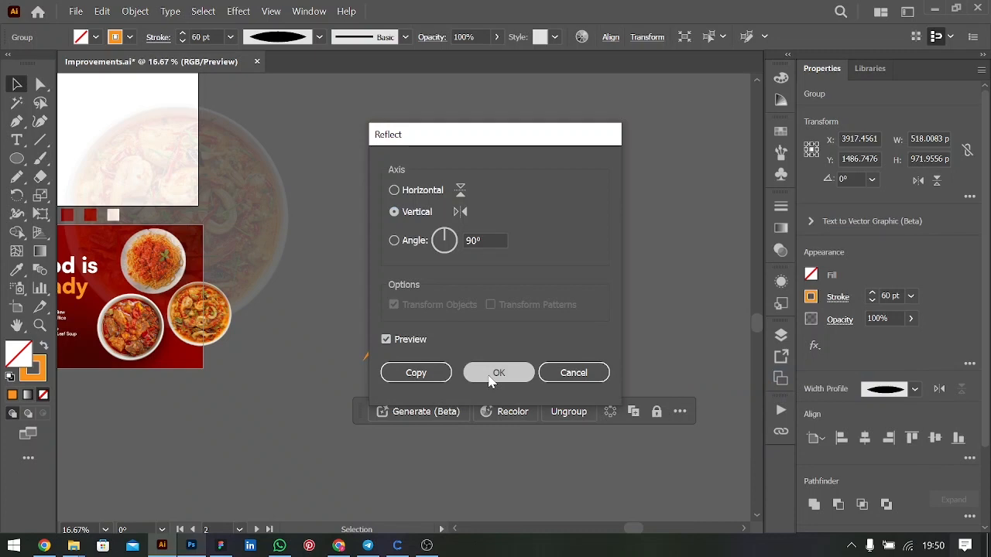
pyautogui.click(489, 372)
pyautogui.click(612, 310)
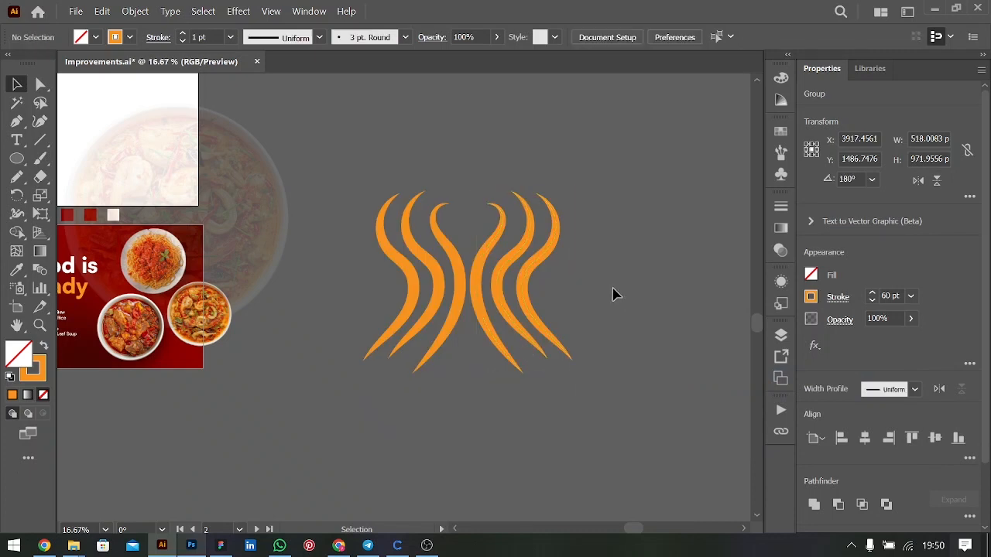
# Step: Select both the original and the mirrored steam lines and group them into one object
pyautogui.click(385, 230)
pyautogui.moveTo(391, 216); pyautogui.dragTo(434, 232)
pyautogui.hotkey('ctrl', 'z')
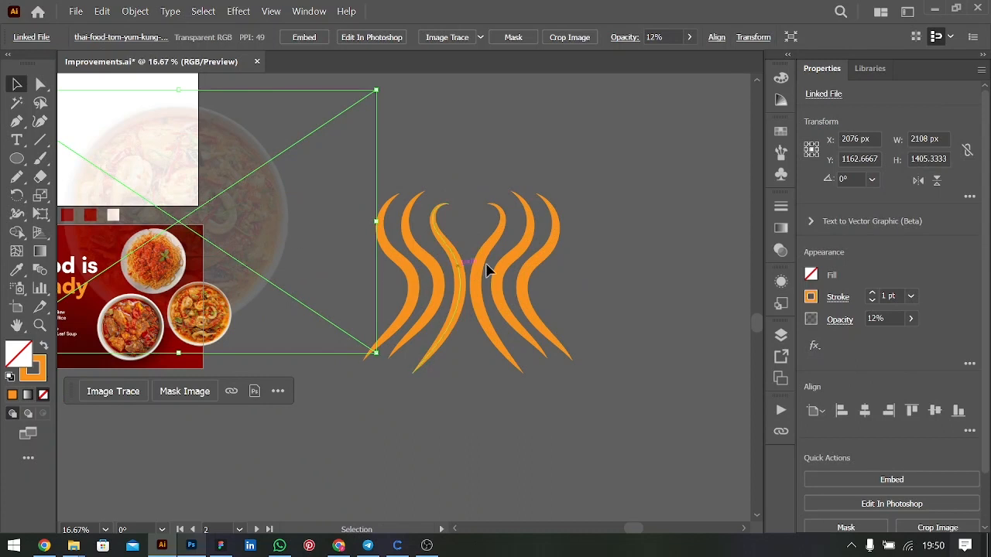
pyautogui.click(440, 272)
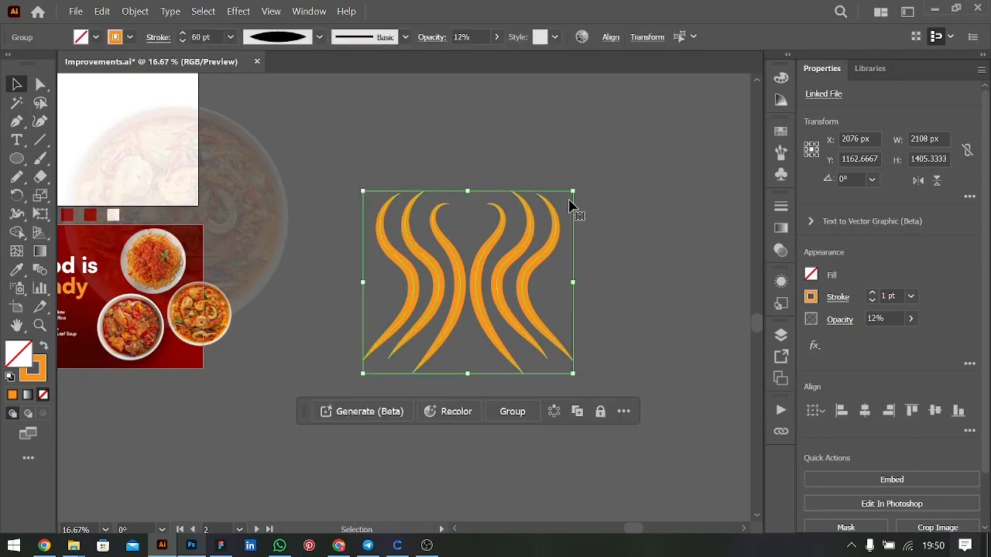
pyautogui.hotkey('ctrl', 'g')
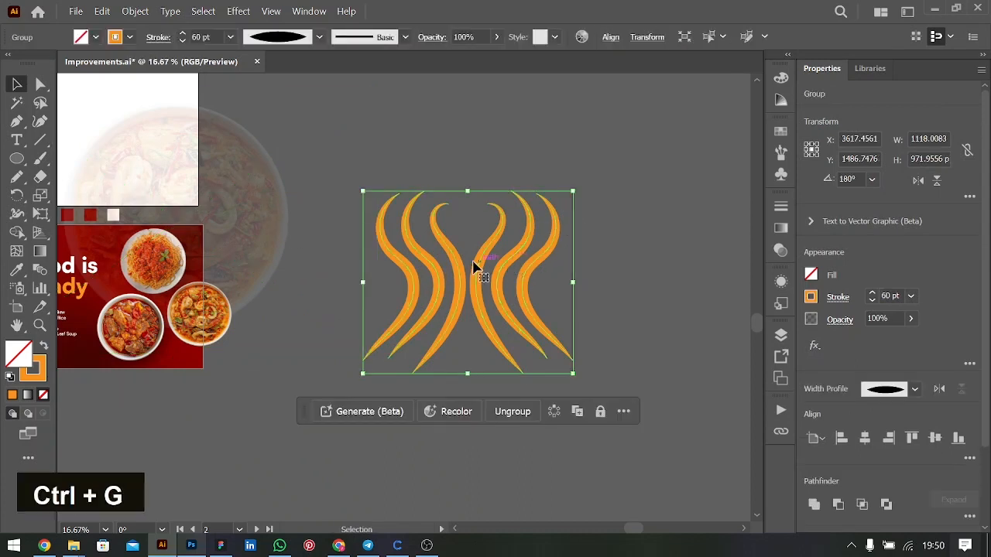
# Step: Try to rotate the grouped steam lines by 180° about their centre and undo the rotation
pyautogui.press('r')
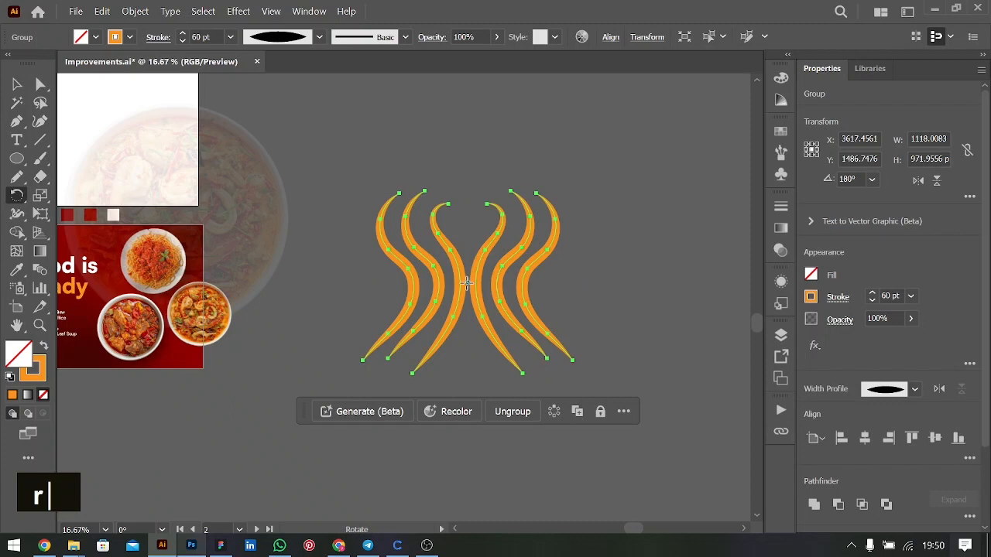
pyautogui.keyDown('alt'); pyautogui.click(467, 284); pyautogui.keyUp('alt')
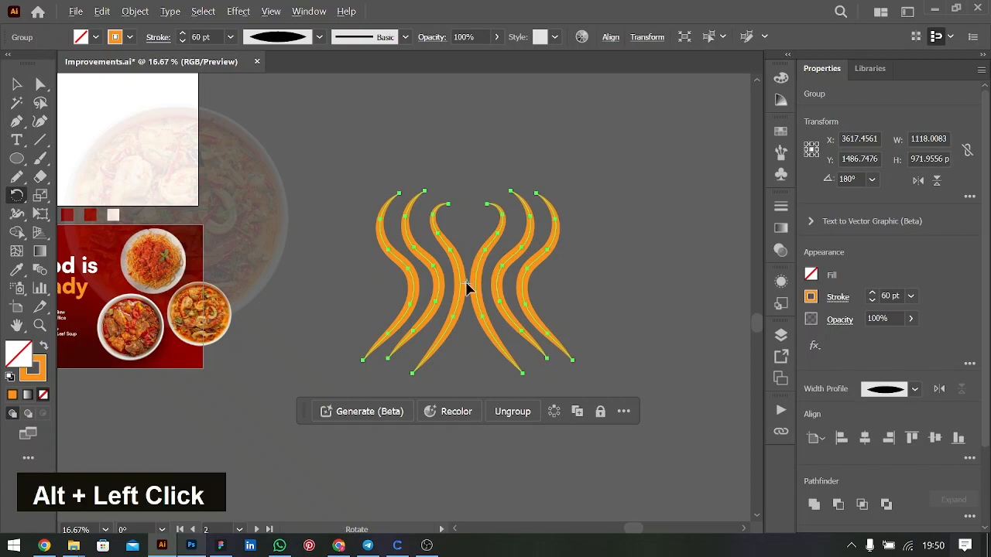
pyautogui.moveTo(494, 177); pyautogui.dragTo(776, 124)
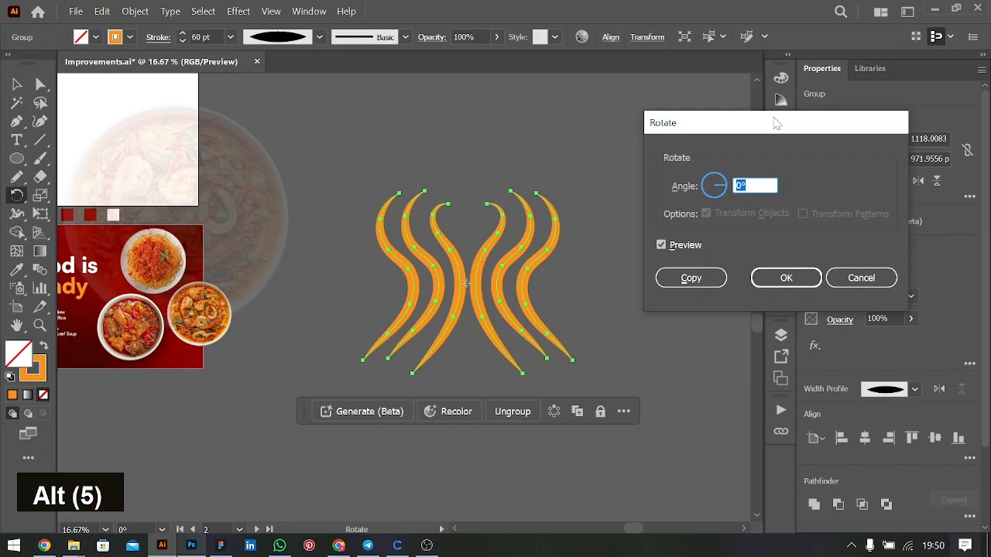
pyautogui.write('180')
pyautogui.press('Tab')
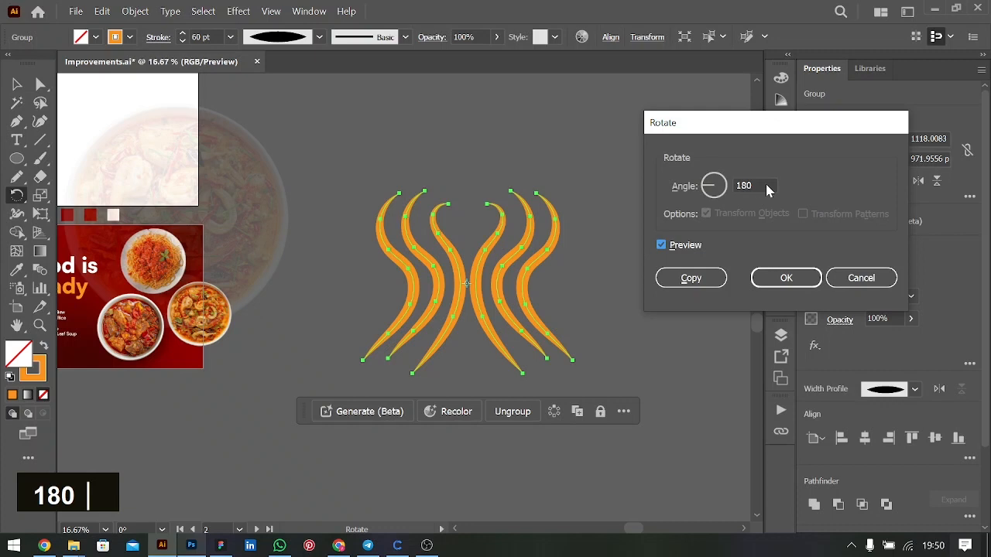
pyautogui.click(857, 276)
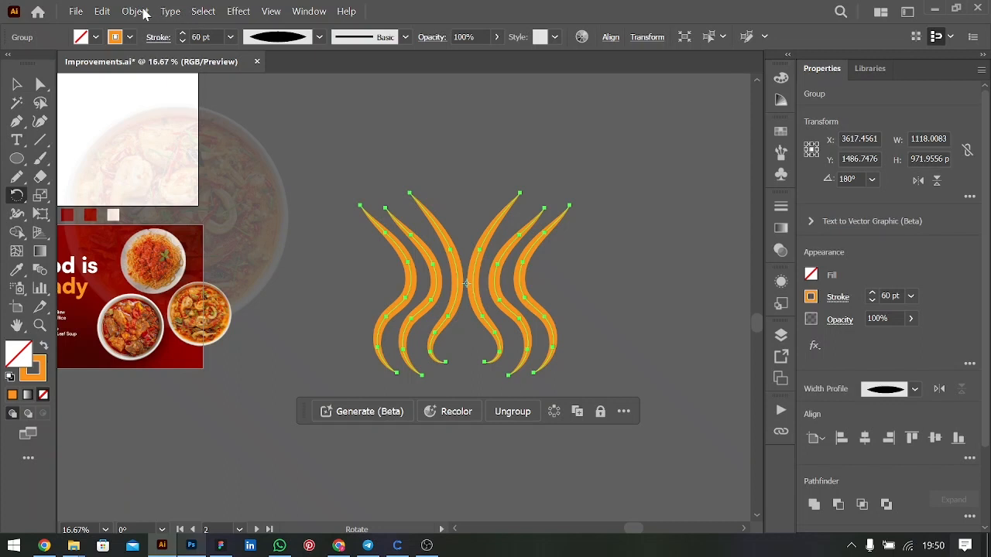
pyautogui.hotkey('ctrl', 'z')
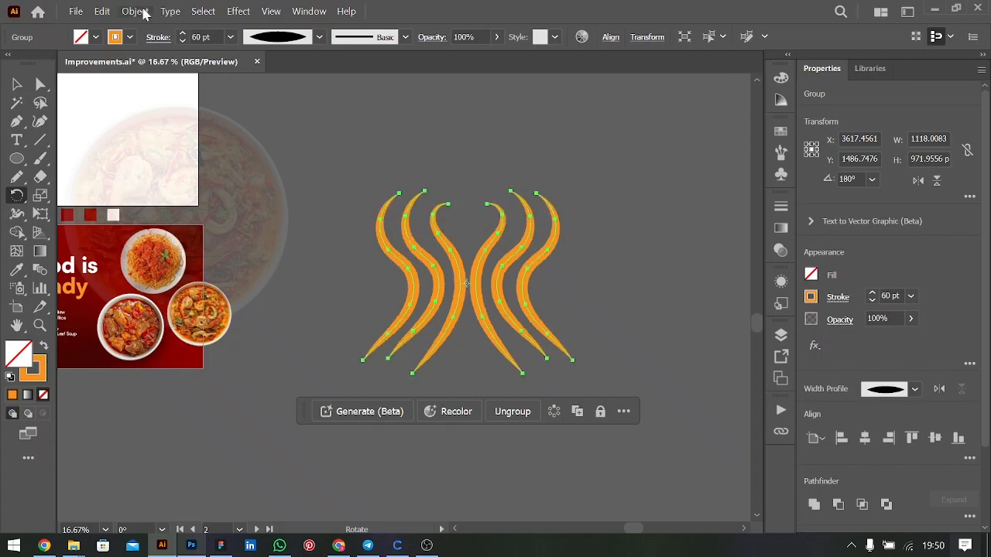
# Step: Expand the appearance of the steam group into filled shapes and move it about 208 px right and 46 px down
pyautogui.click(136, 12)
pyautogui.click(197, 228)
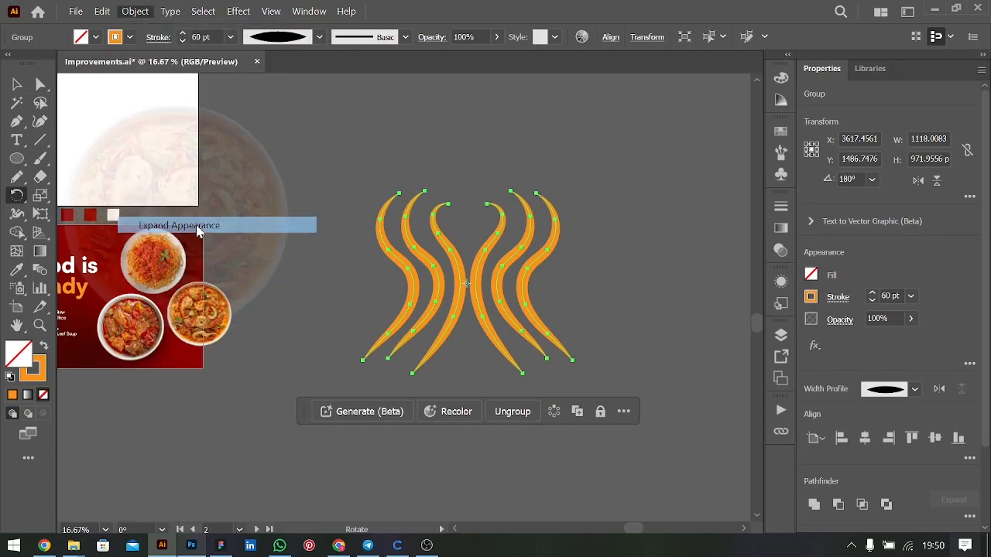
pyautogui.click(14, 82)
pyautogui.moveTo(460, 258); pyautogui.dragTo(499, 271)
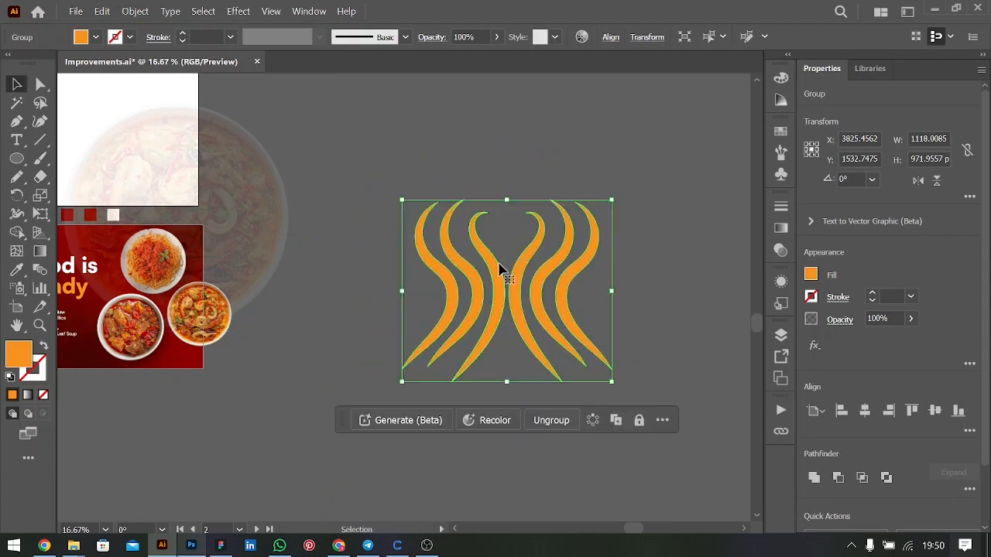
# Step: Create a copy of the expanded steam group rotated by 90° about its centre
pyautogui.press('r')
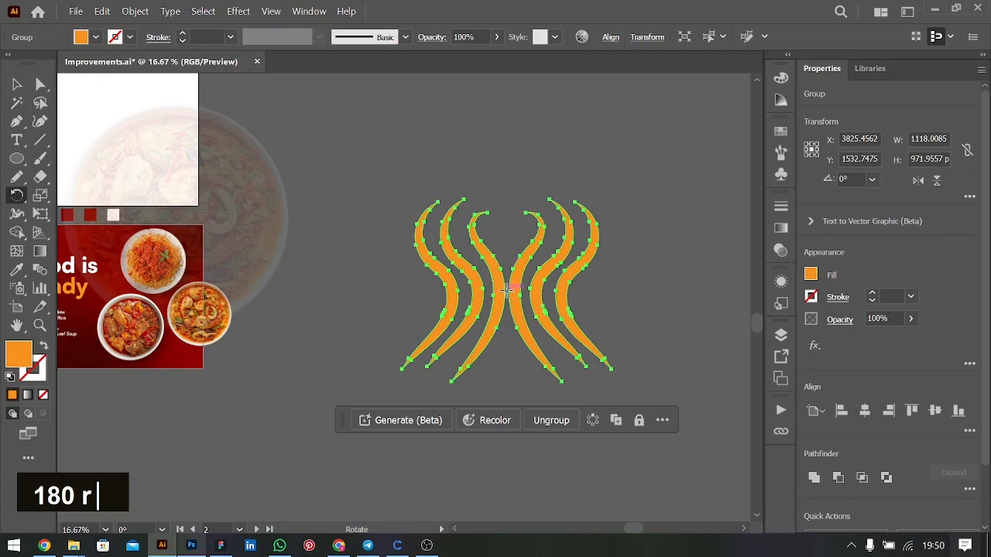
pyautogui.keyDown('alt'); pyautogui.click(507, 288); pyautogui.keyUp('alt')
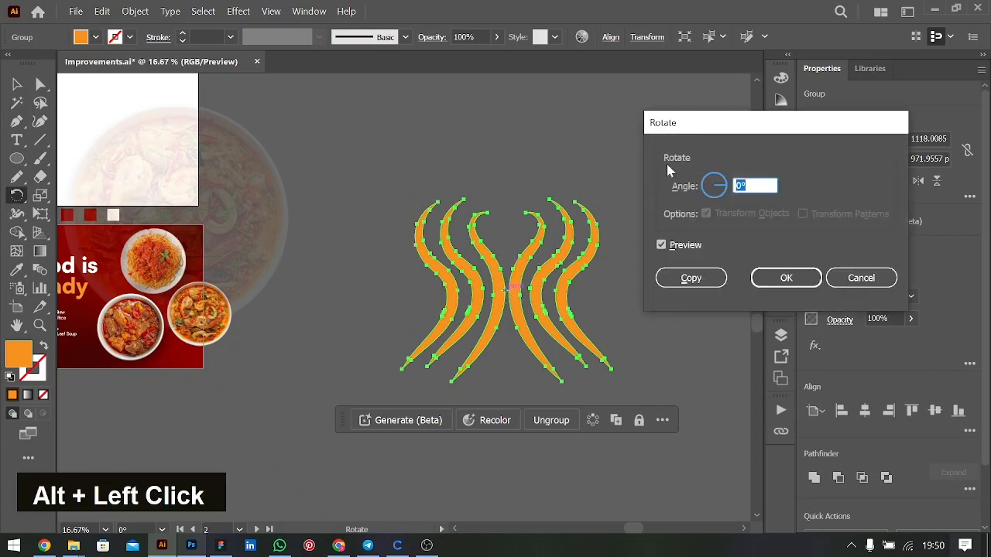
pyautogui.write('90')
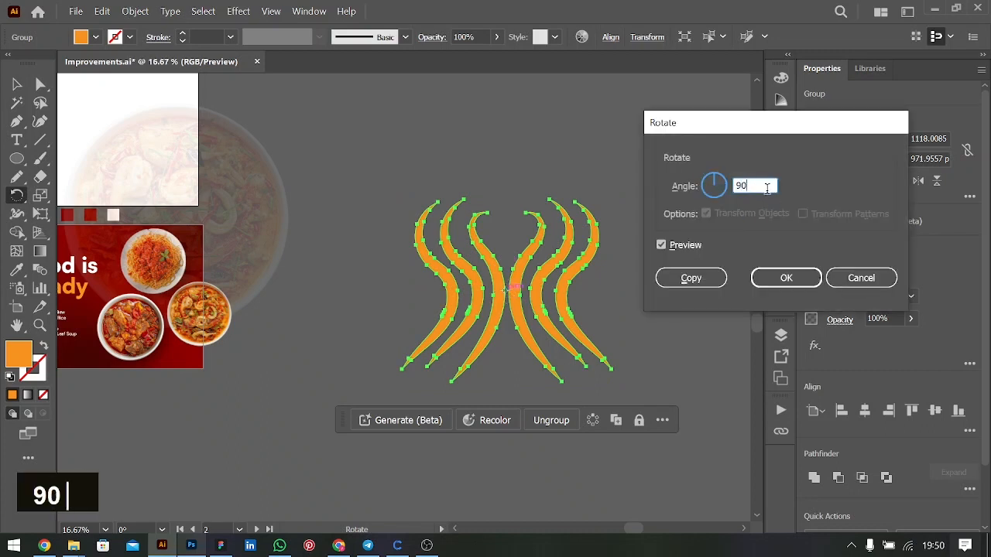
pyautogui.press('Tab')
pyautogui.click(717, 277)
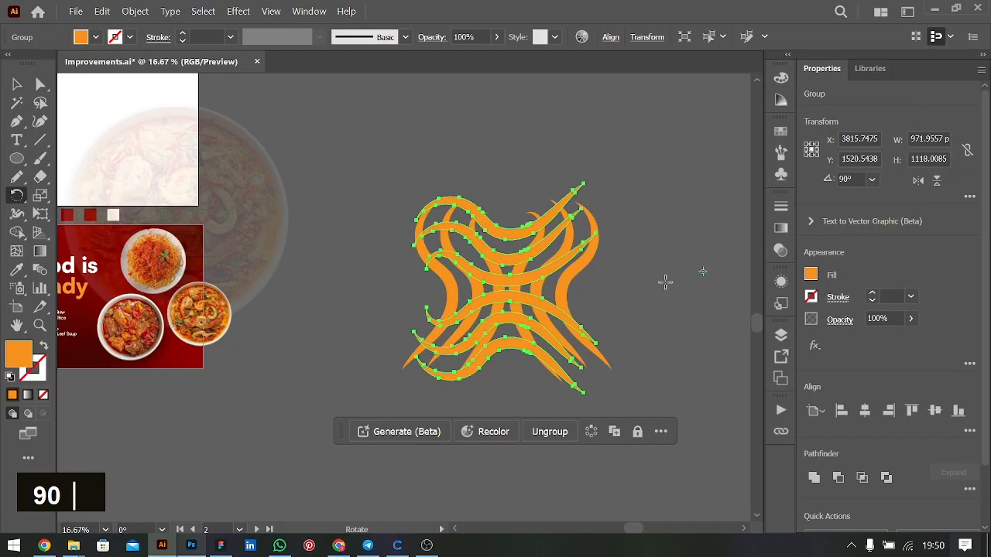
# Step: Move the rotated copy about 1026 px to the right, beside the original, and group both steam shapes together
pyautogui.press('v')
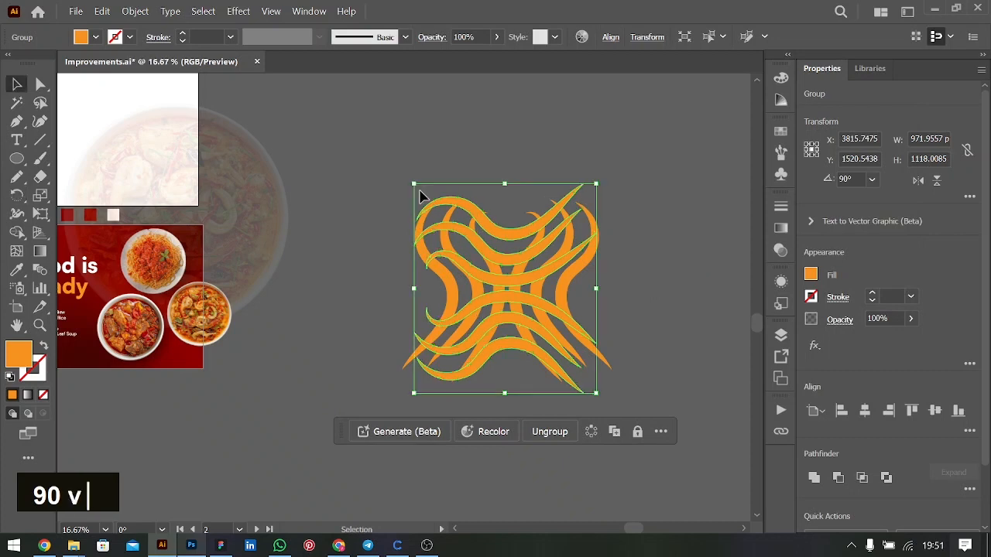
pyautogui.click(646, 307)
pyautogui.moveTo(519, 285); pyautogui.dragTo(708, 282)
pyautogui.hotkey('ctrl', '-')
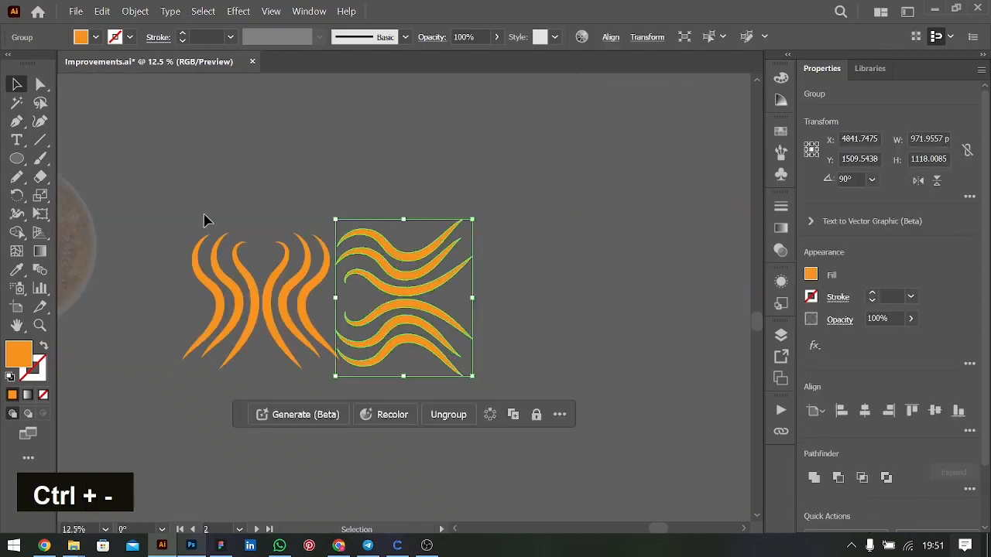
pyautogui.keyDown('shift'); pyautogui.click(266, 250); pyautogui.keyUp('shift')
pyautogui.hotkey('ctrl', 'g')
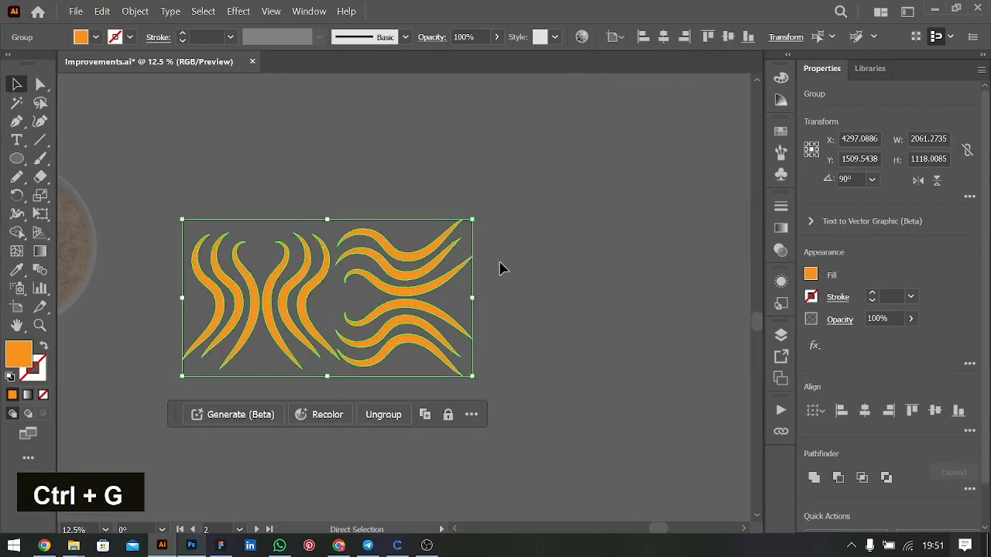
# Step: Make a new pattern from the combined steam group and dismiss the notice
pyautogui.click(135, 11)
pyautogui.moveTo(229, 416)
pyautogui.click(371, 412)
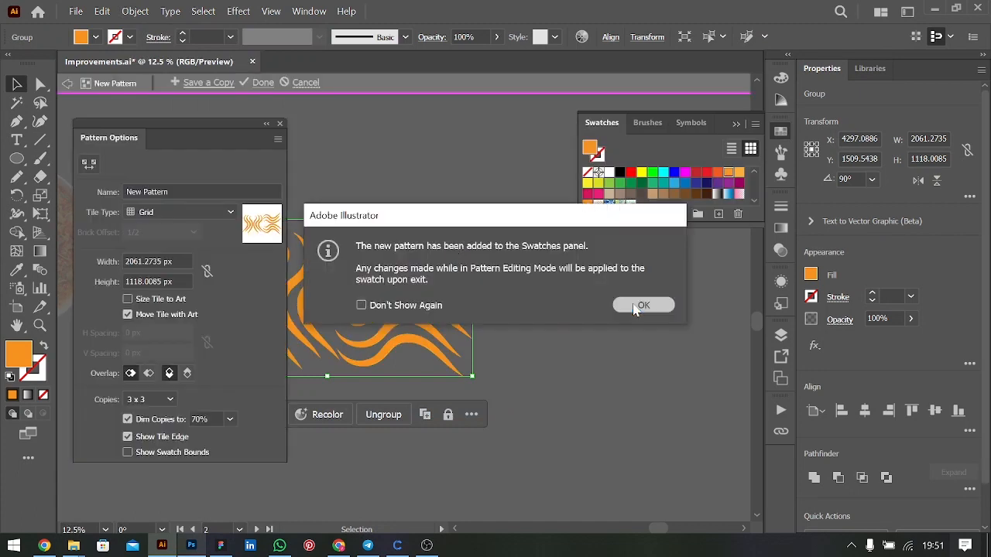
pyautogui.click(642, 305)
# Step: Scale the pattern artwork down proportionally to about 356 × 193 px and size the tile to the art
pyautogui.click(518, 326)
pyautogui.hscroll(-2, 517, 335)
pyautogui.hscroll(-3, 517, 334)
pyautogui.hotkey('ctrl', '-')
pyautogui.hotkey('ctrl', '-')
pyautogui.hscroll(-2, 520, 336)
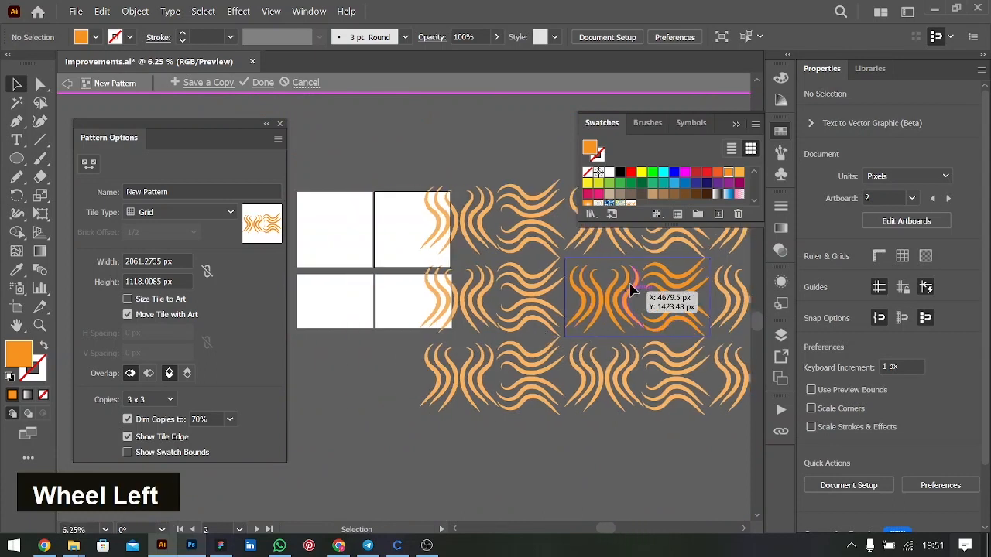
pyautogui.click(619, 286)
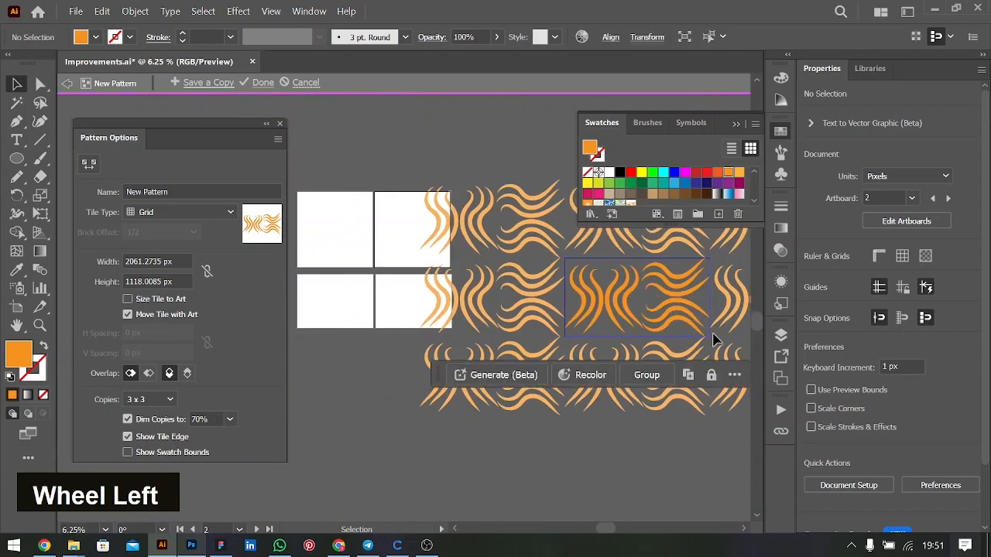
pyautogui.moveTo(709, 337); pyautogui.dragTo(679, 319)
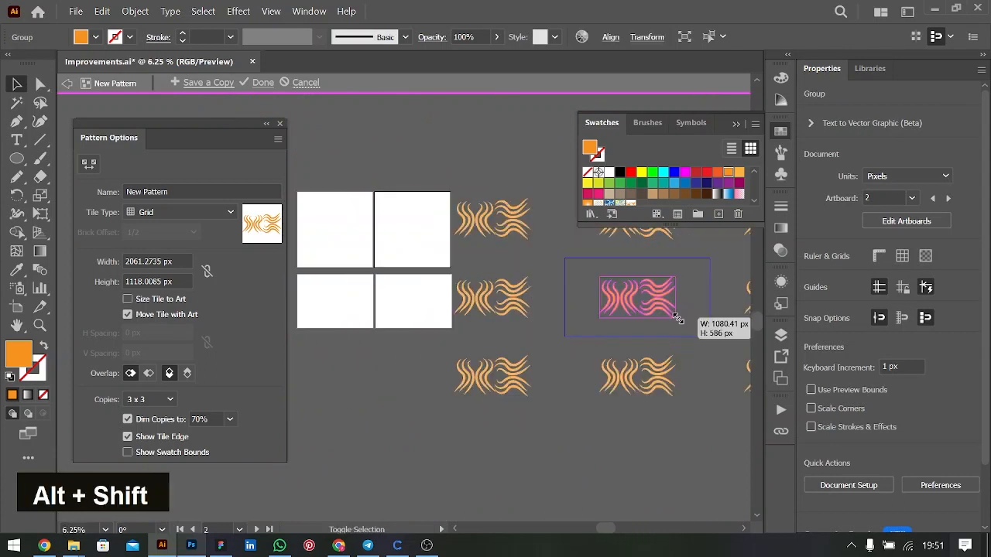
pyautogui.moveTo(678, 319); pyautogui.dragTo(656, 305)
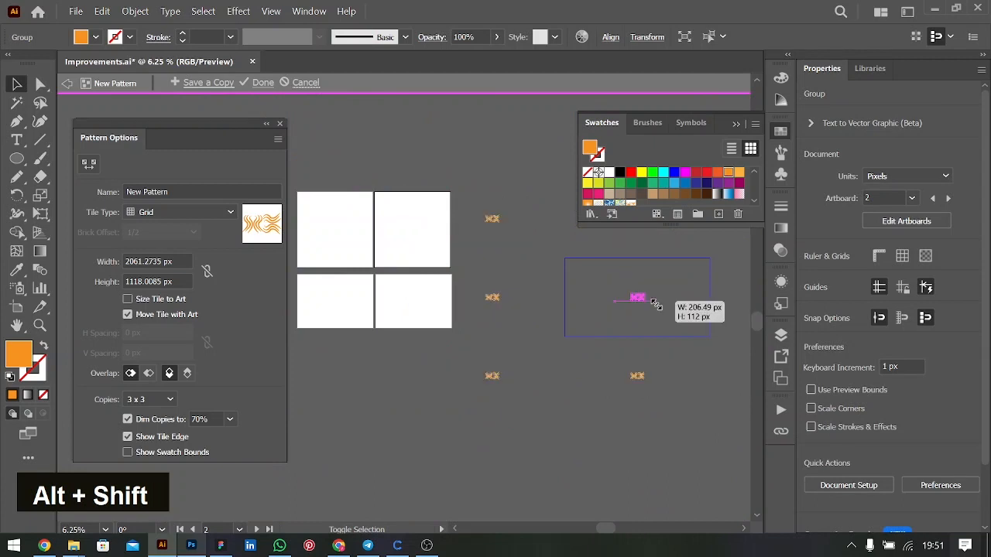
pyautogui.moveTo(657, 305); pyautogui.dragTo(657, 305)
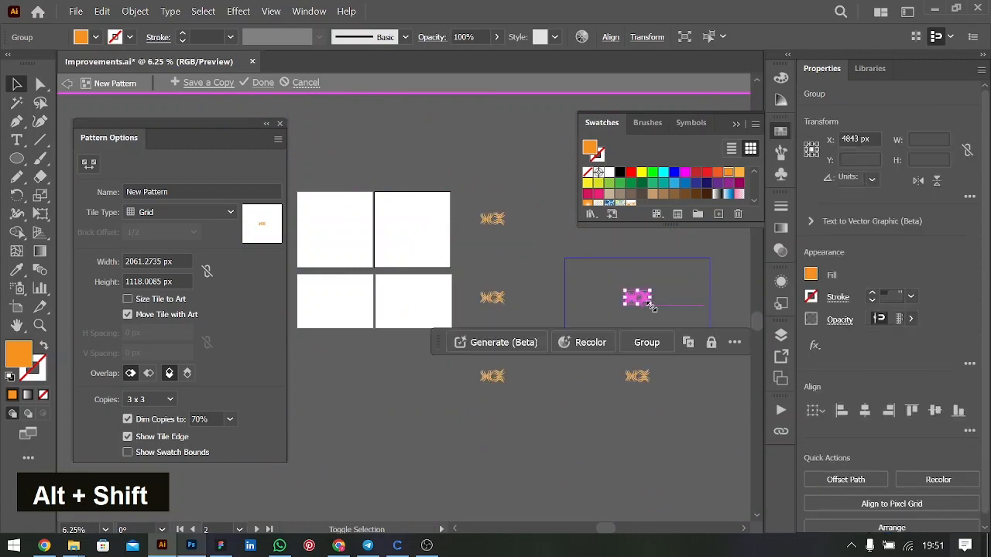
pyautogui.click(127, 299)
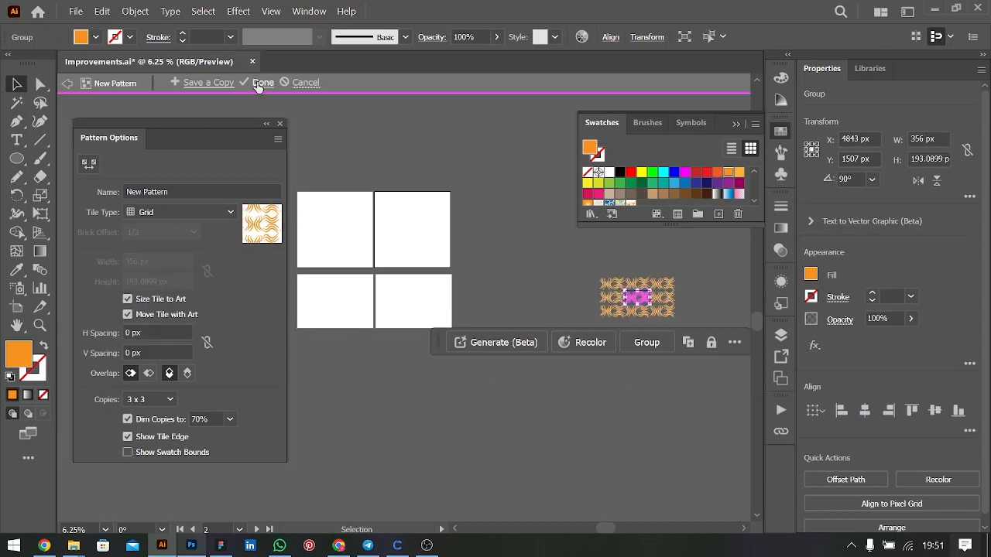
# Step: Name the pattern "Snake thing" and finish pattern editing
pyautogui.write('Sn')
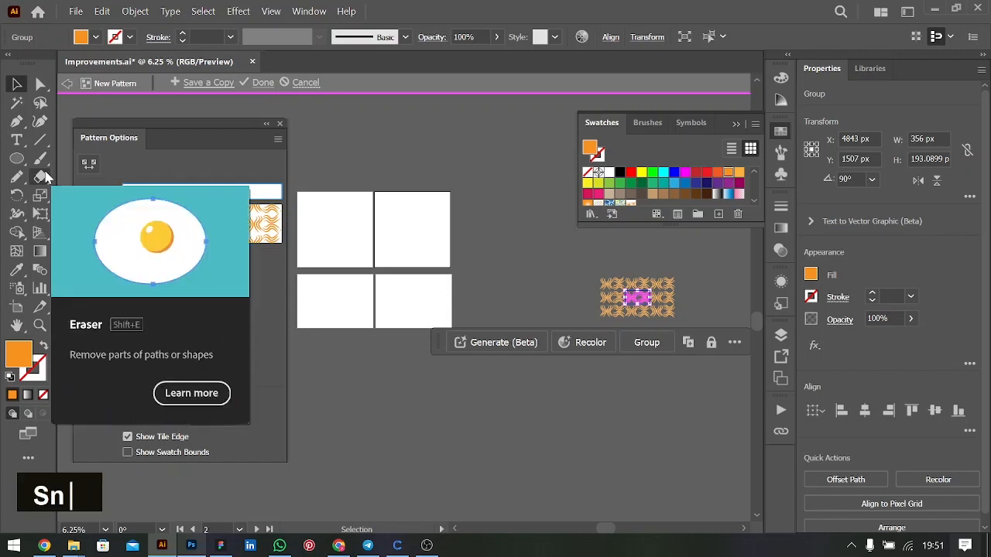
pyautogui.write('ake thing')
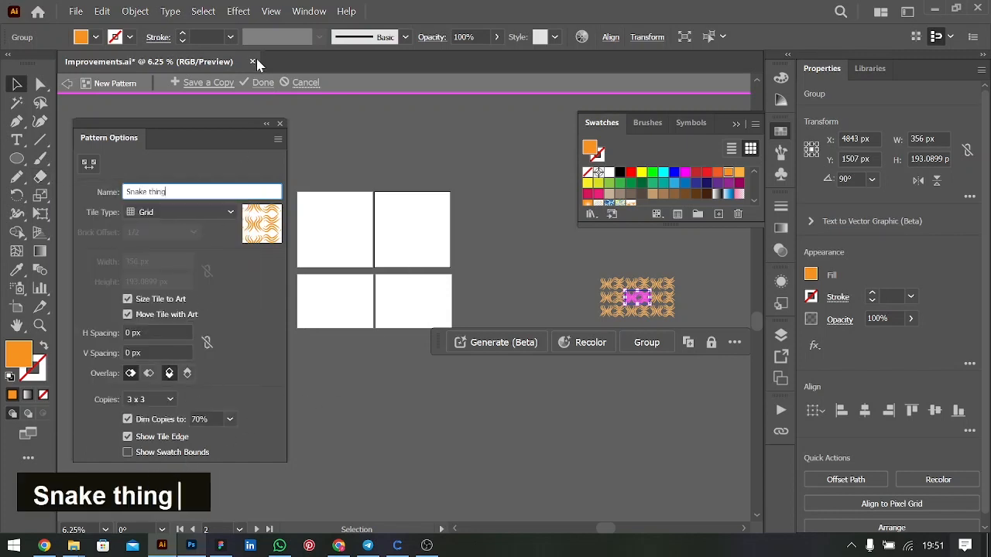
pyautogui.click(259, 84)
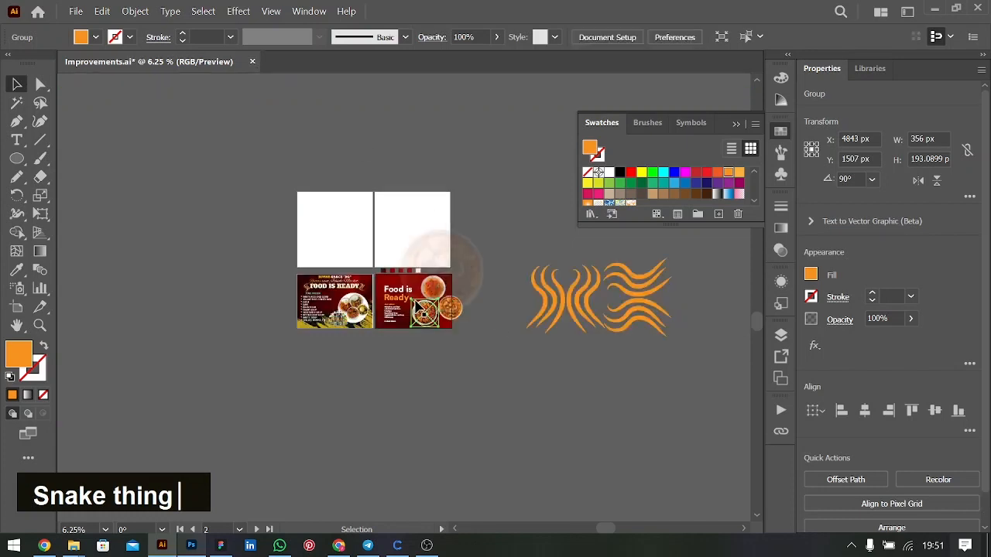
# Step: Draw a rectangle of 1086 × 766 px covering the whole redesigned "Food is Ready" artboard
pyautogui.click(439, 308)
pyautogui.hotkey('ctrl', '=')
pyautogui.hotkey('ctrl', '=')
pyautogui.hotkey('ctrl', '=')
pyautogui.hotkey('ctrl', '=')
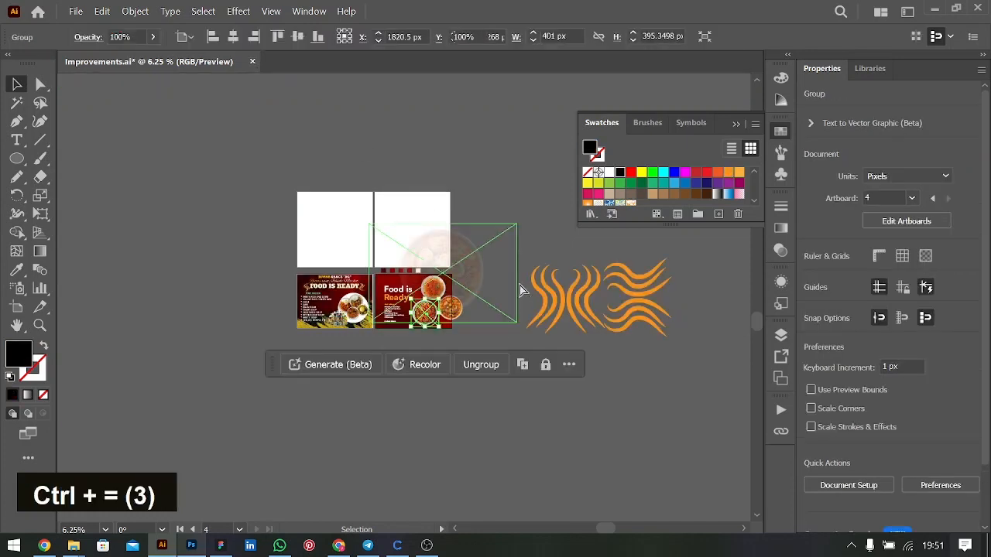
pyautogui.click(89, 158)
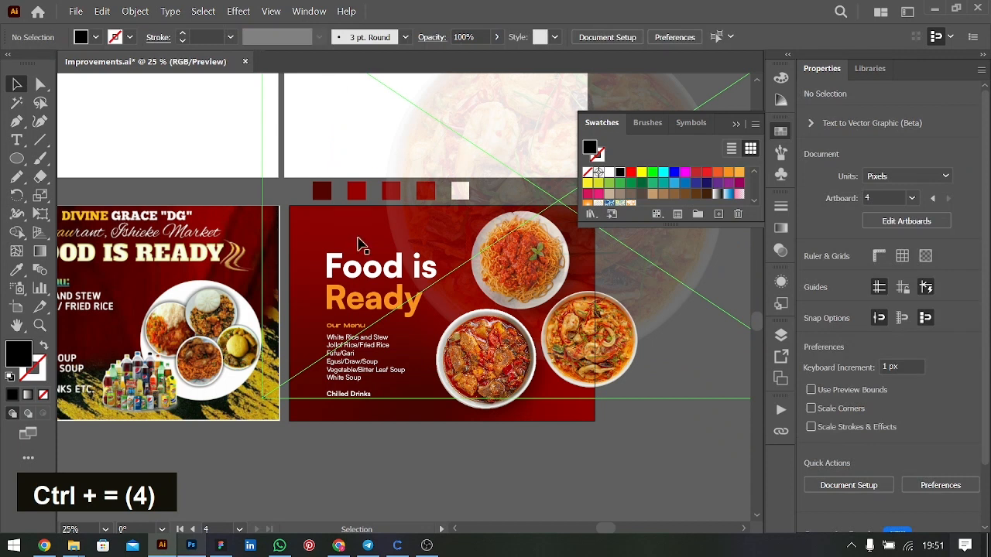
pyautogui.rightClick(16, 161)
pyautogui.click(83, 159)
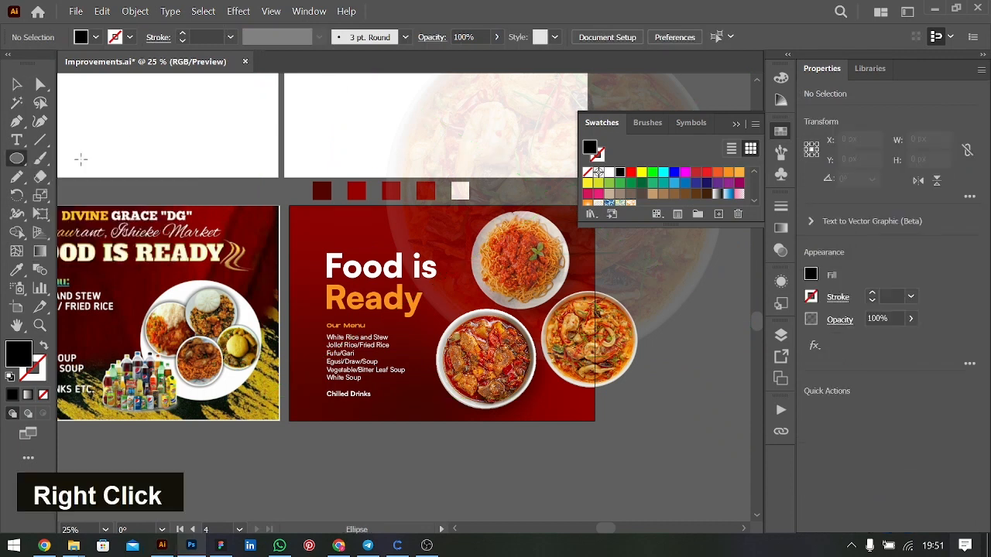
pyautogui.moveTo(289, 206)
pyautogui.mouseDown()
pyautogui.moveTo(573, 395)
pyautogui.moveTo(593, 419)
pyautogui.mouseUp()
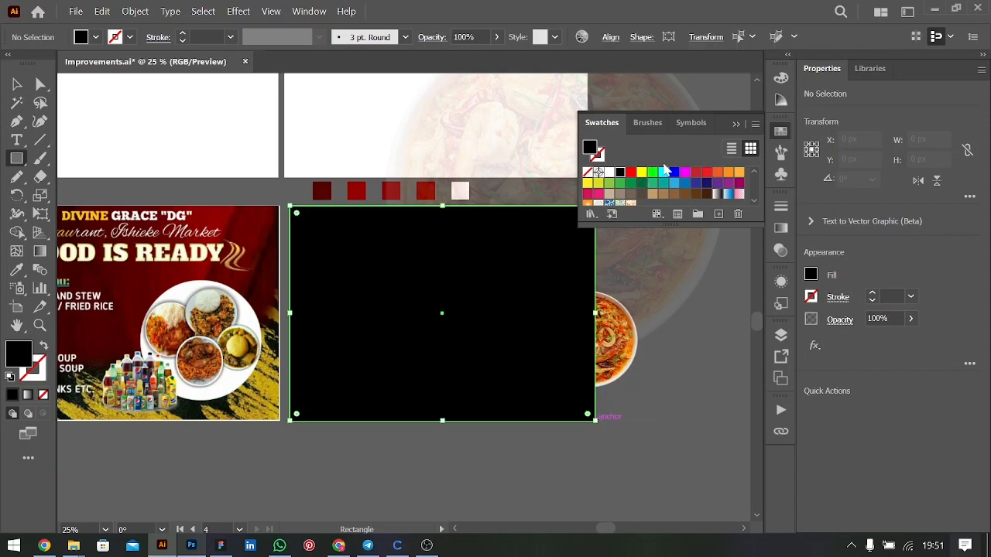
# Step: Fill the covering rectangle with the "Snake thing" pattern swatch and set its opacity to 10%
pyautogui.moveTo(741, 225); pyautogui.dragTo(740, 357)
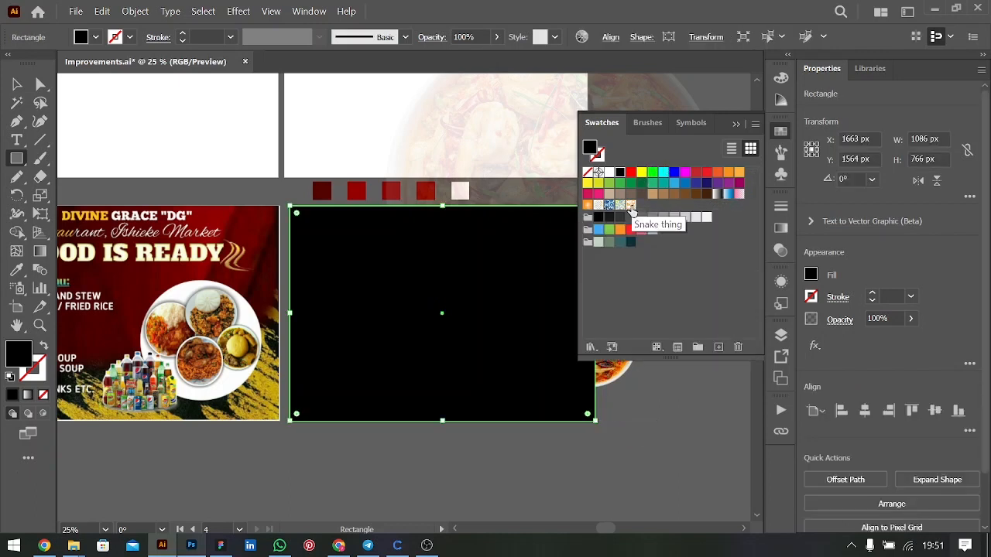
pyautogui.click(630, 205)
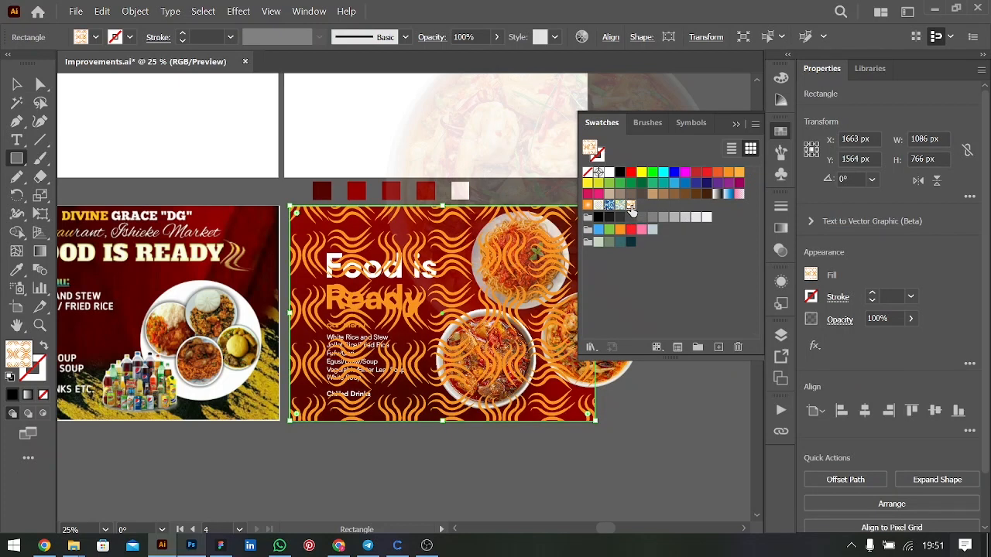
pyautogui.click(910, 318)
pyautogui.moveTo(866, 343); pyautogui.dragTo(854, 343)
pyautogui.click(894, 312)
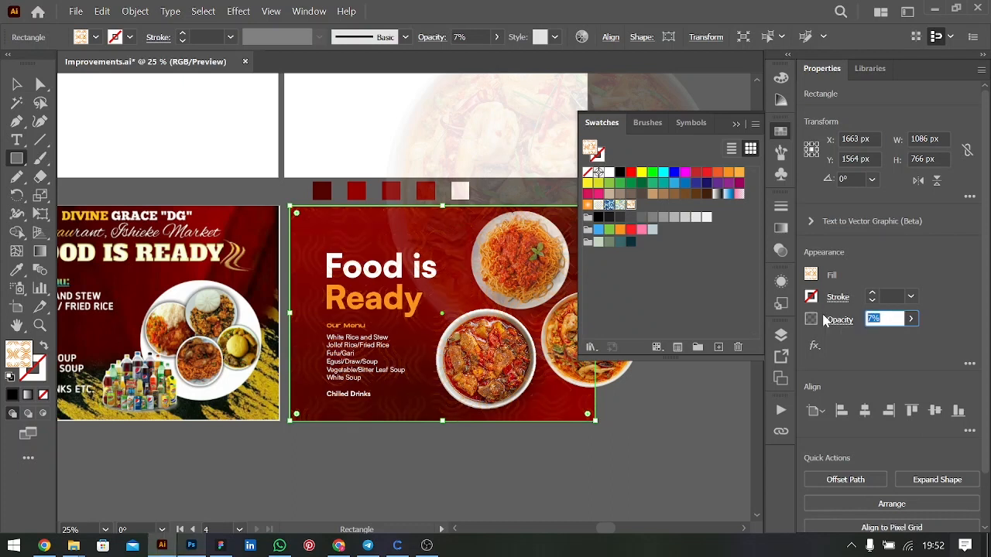
pyautogui.write('10')
pyautogui.press('Tab')
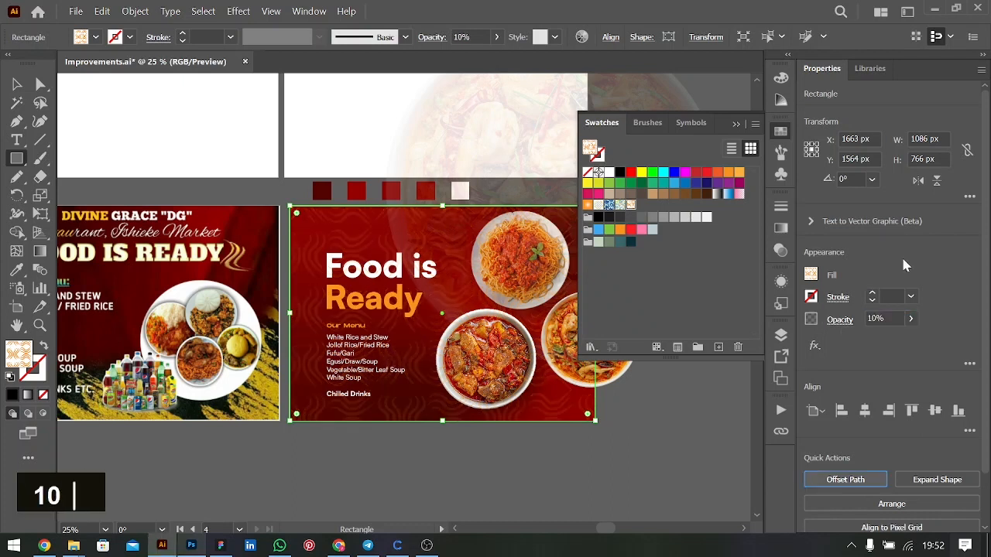
# Step: Set the pattern-filled rectangle's blending mode to Soft Light
pyautogui.click(840, 319)
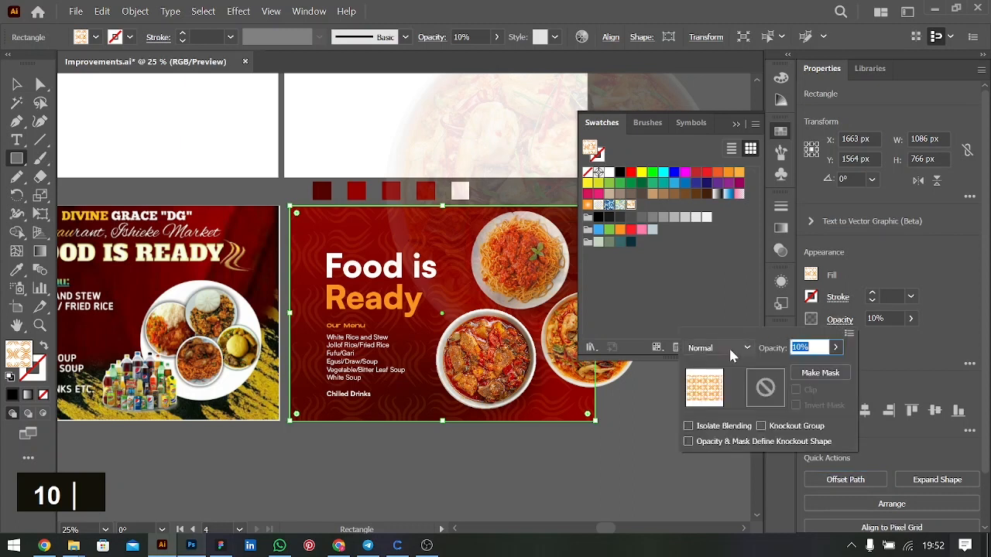
pyautogui.click(718, 348)
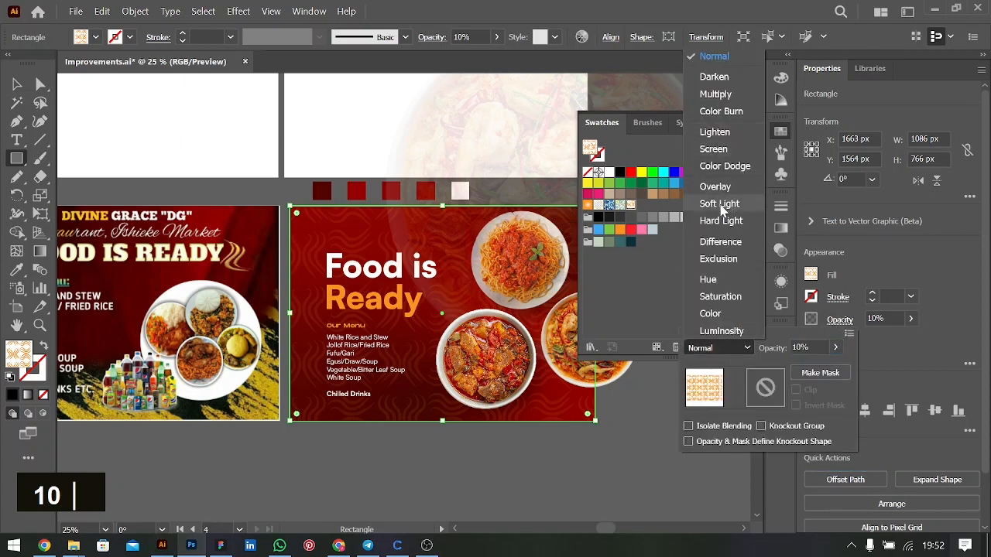
pyautogui.click(720, 204)
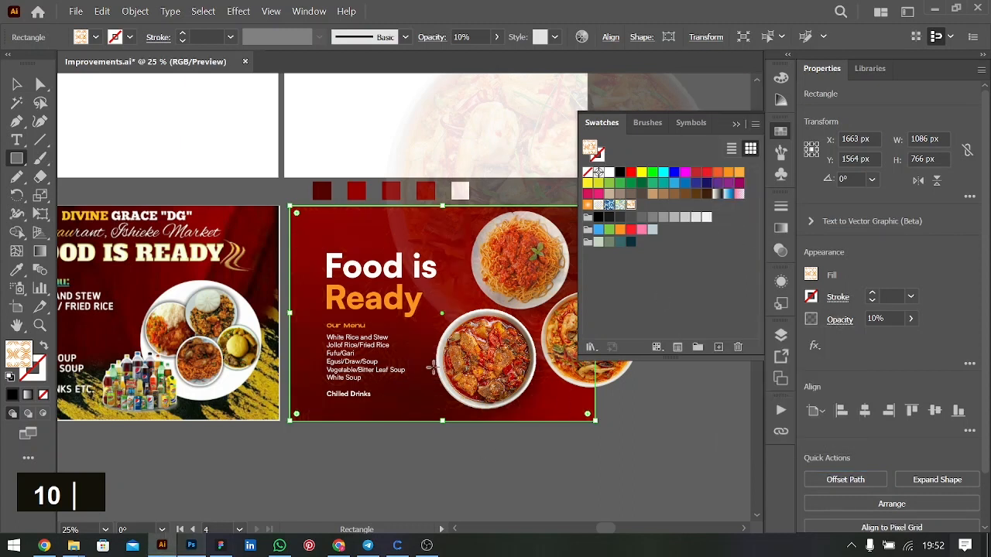
# Step: Send the pattern rectangle backward in the stacking order, behind the heading, menu text and dish cutouts
pyautogui.press('v')
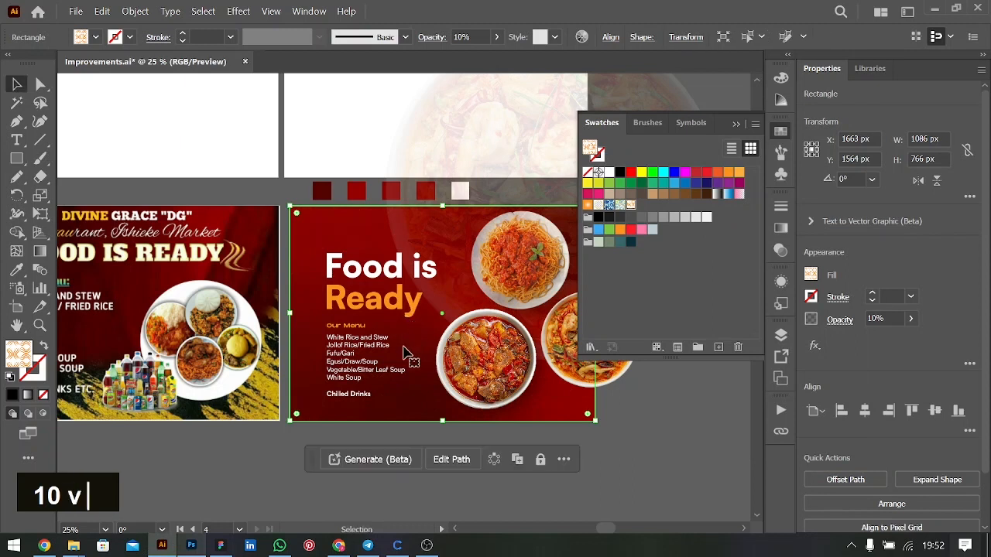
pyautogui.hotkey('ctrl', '[')
pyautogui.hotkey('ctrl', '[')
pyautogui.hotkey('ctrl', '[')
pyautogui.hotkey('ctrl', '[')
pyautogui.hotkey('ctrl', '[')
pyautogui.hotkey('ctrl', '[')
pyautogui.hotkey('ctrl', '[')
pyautogui.hotkey('ctrl', '[')
pyautogui.hotkey('ctrl', '[')
pyautogui.hotkey('ctrl', '[')
pyautogui.hotkey('ctrl', '[')
pyautogui.hotkey('ctrl', '[')
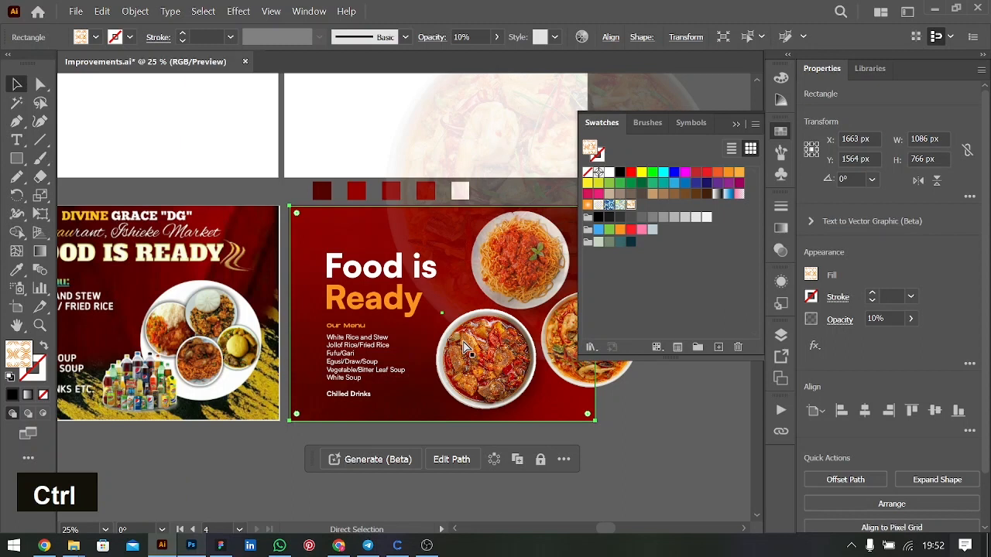
pyautogui.hotkey('ctrl', '=')
pyautogui.hotkey('ctrl', '=')
pyautogui.hotkey('ctrl', '=')
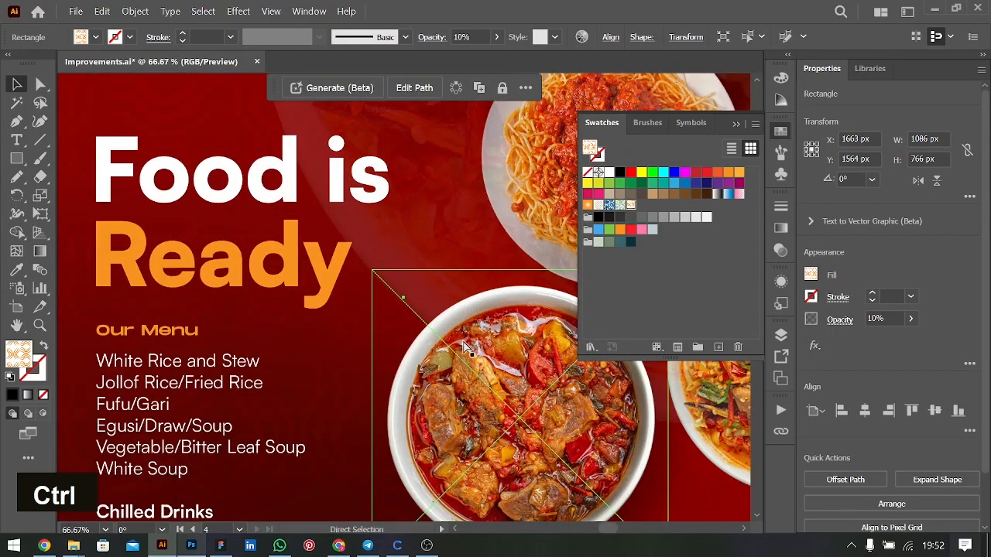
pyautogui.hotkey('ctrl', '[')
pyautogui.hotkey('ctrl', '[')
pyautogui.hotkey('ctrl', ']')
pyautogui.hotkey('ctrl', ']')
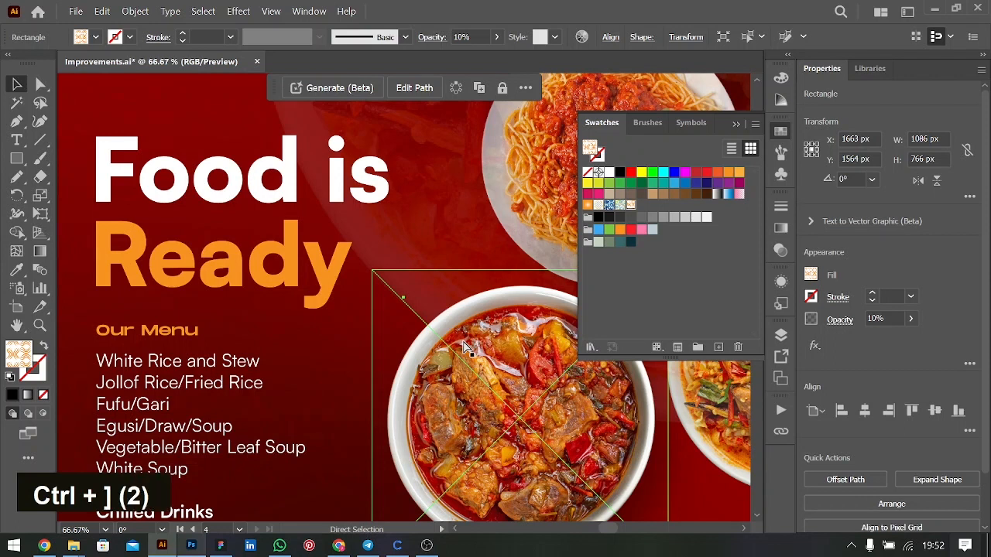
# Step: Set the pattern rectangle's opacity to 15% and deselect it
pyautogui.hotkey('ctrl', '-')
pyautogui.hotkey('ctrl', '-')
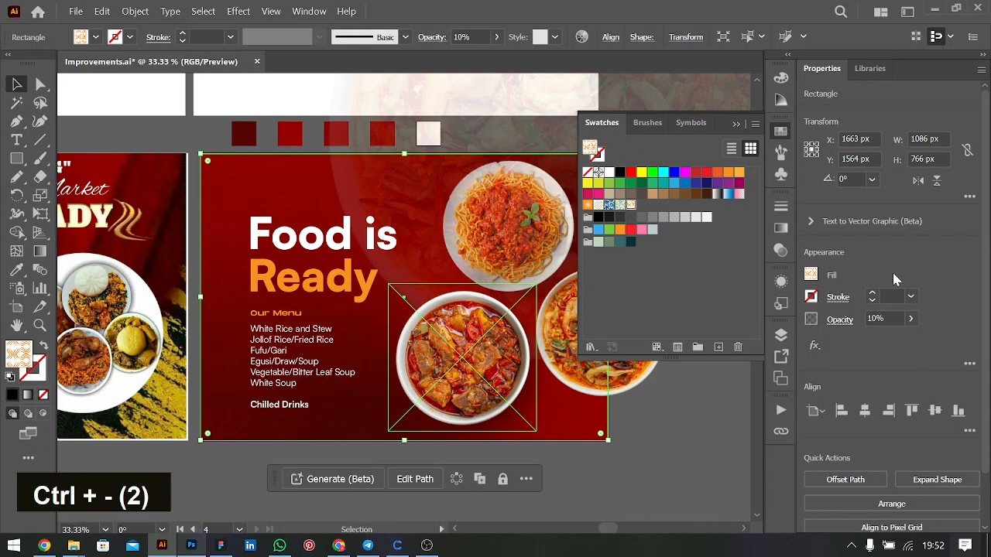
pyautogui.click(891, 317)
pyautogui.press('Up')
pyautogui.press('Up')
pyautogui.press('Up')
pyautogui.press('Up')
pyautogui.press('Up')
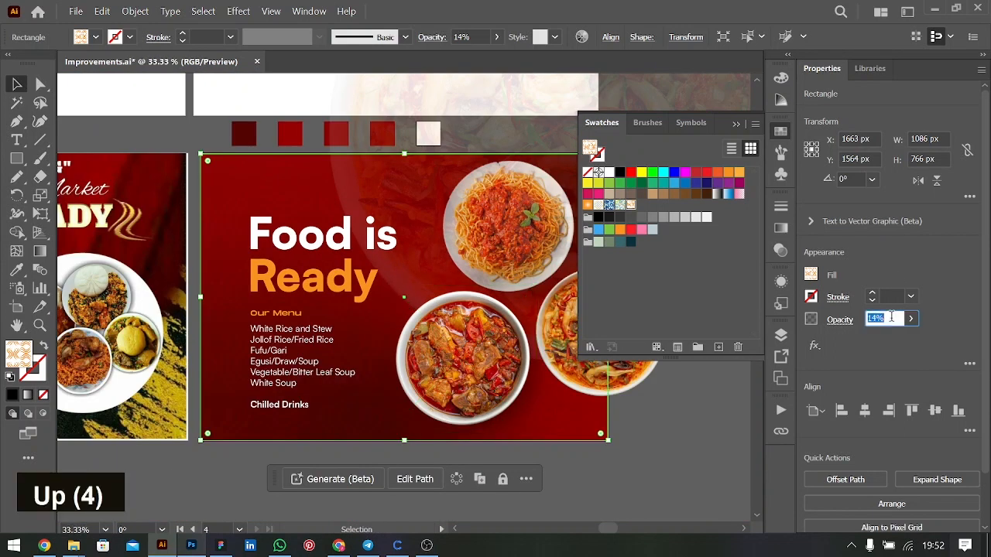
pyautogui.click(724, 448)
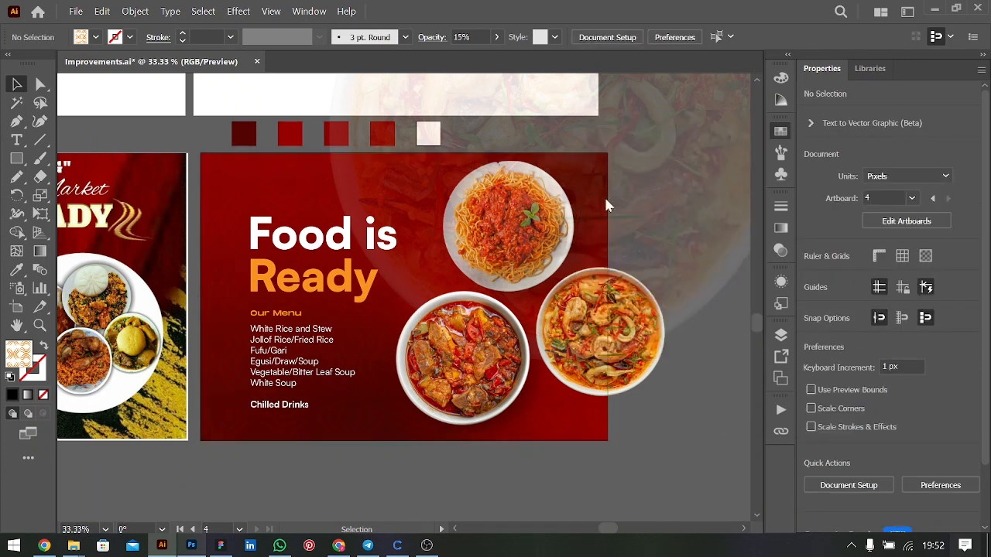
# Step: Duplicate the menu list text above the "Food is" heading and replace the copy's wording with "Restaurant Market"
pyautogui.hscroll(-3, 470, 292)
pyautogui.hscroll(-2, 470, 292)
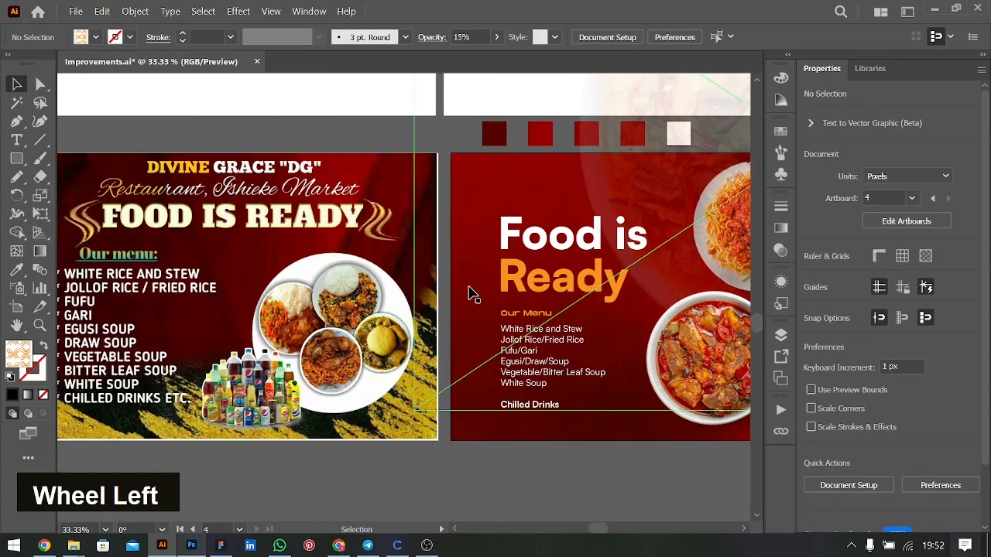
pyautogui.hscroll(2, 471, 294)
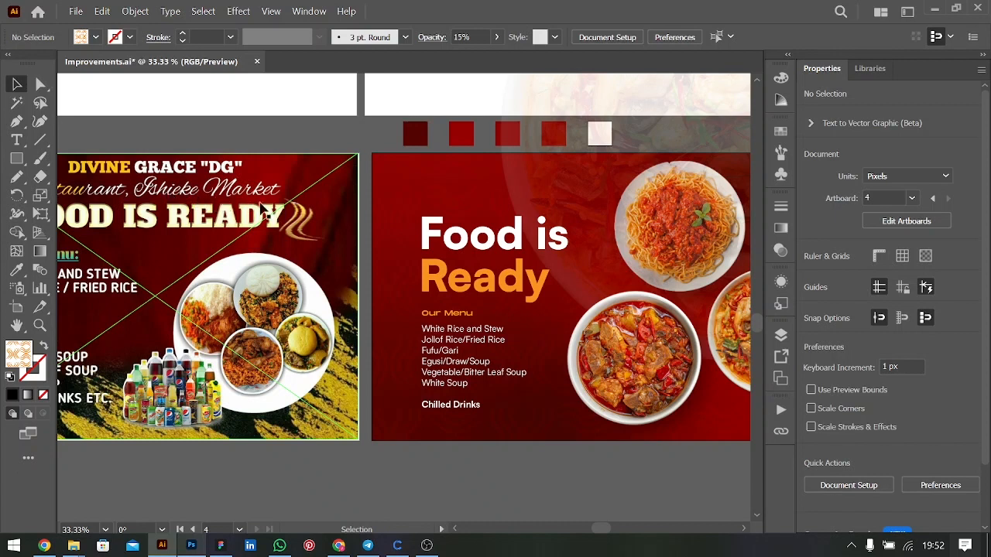
pyautogui.hotkey('ctrl', '-')
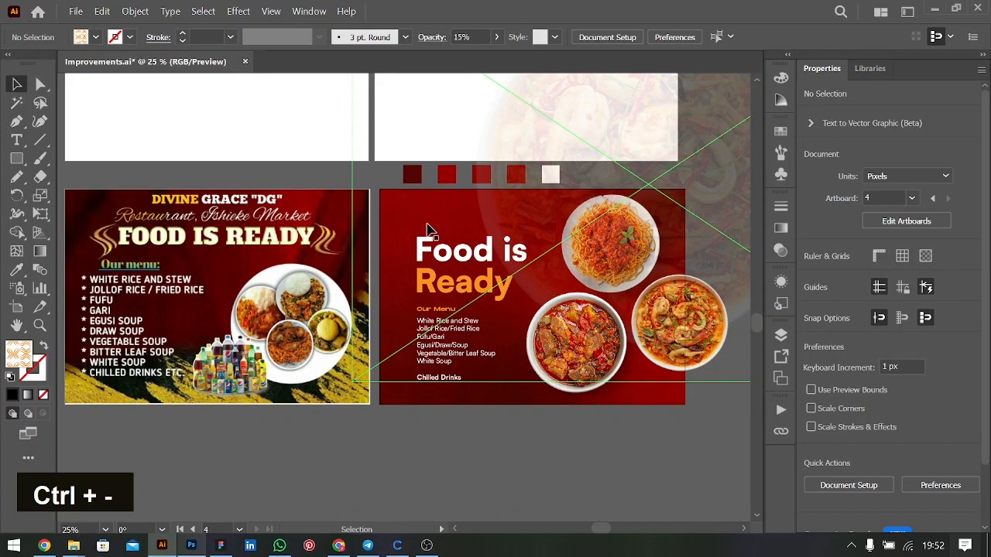
pyautogui.press('alt')
pyautogui.moveTo(443, 319); pyautogui.dragTo(443, 229)
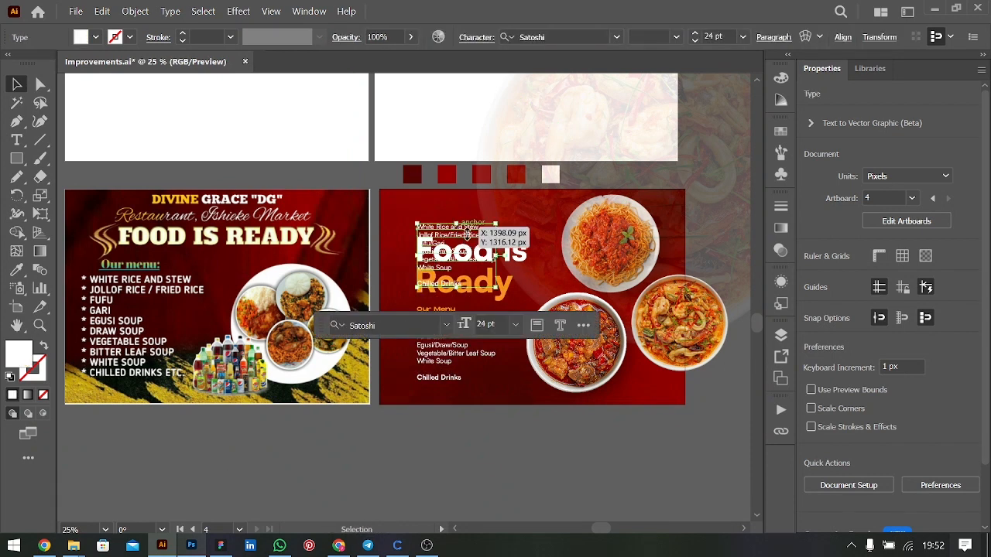
pyautogui.doubleClick(437, 240)
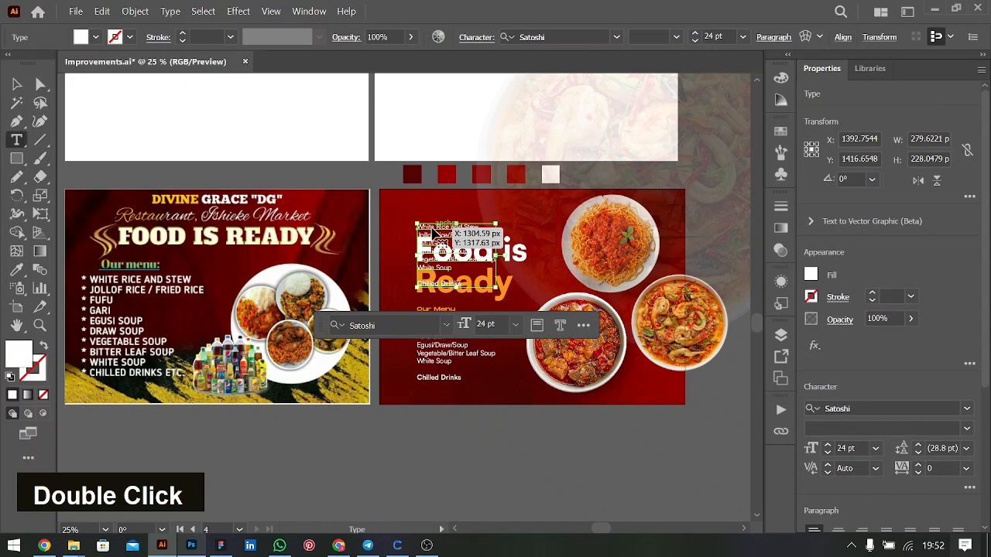
pyautogui.hotkey('ctrl', 'a')
pyautogui.write('R')
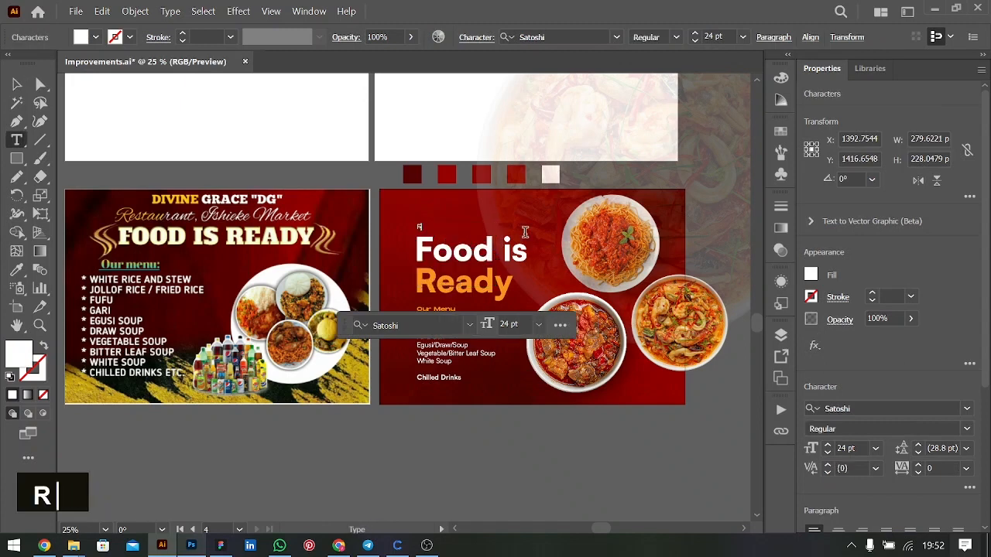
pyautogui.write('estaurant ')
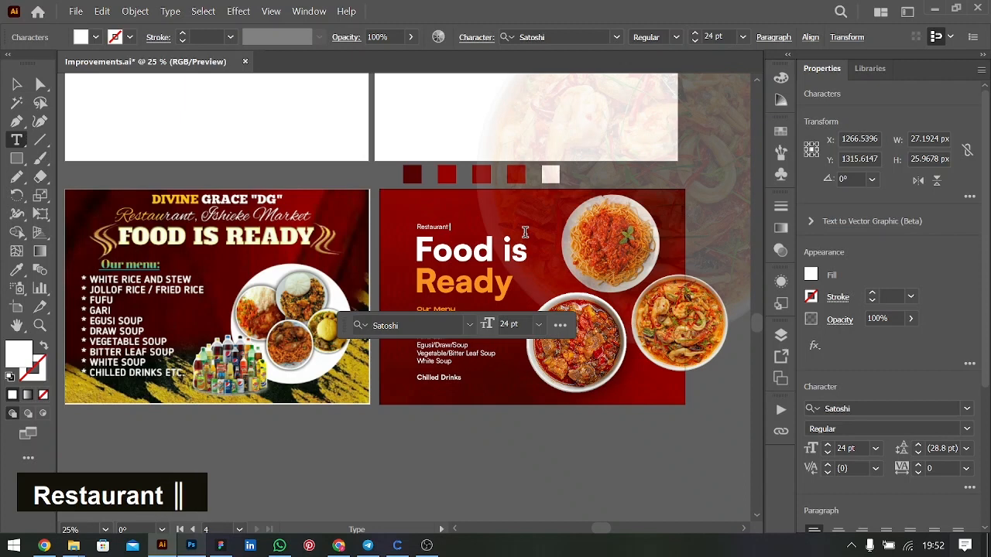
pyautogui.write('Market')
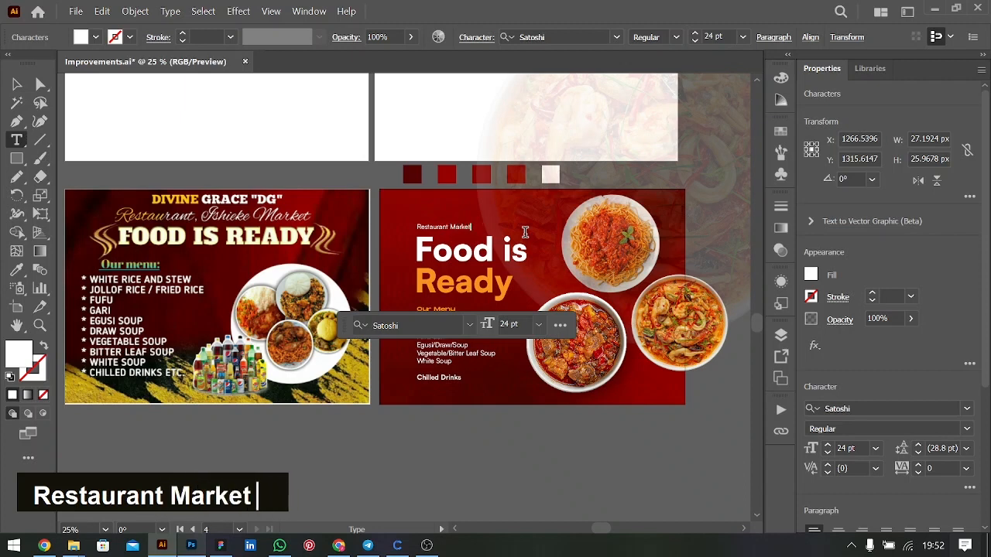
pyautogui.press('Escape')
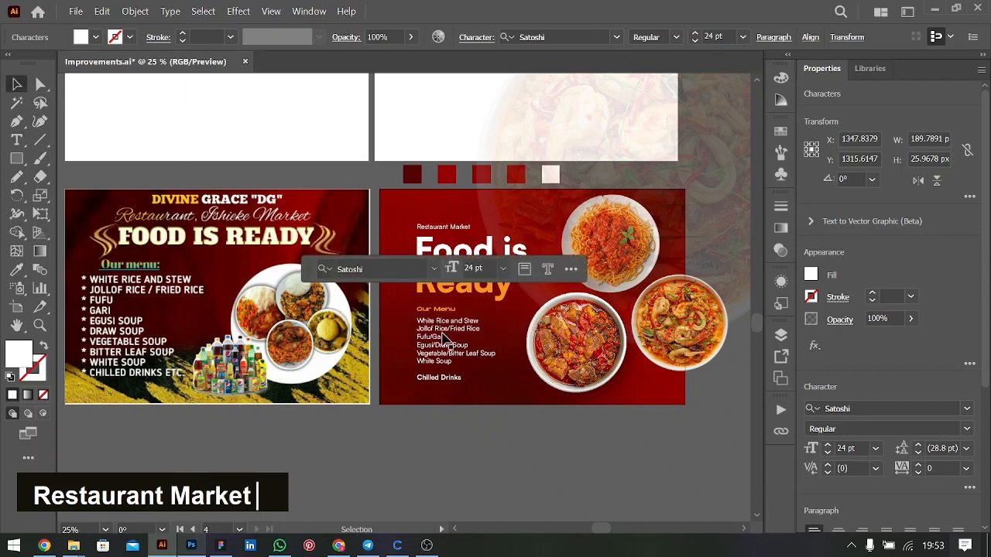
pyautogui.click(521, 470)
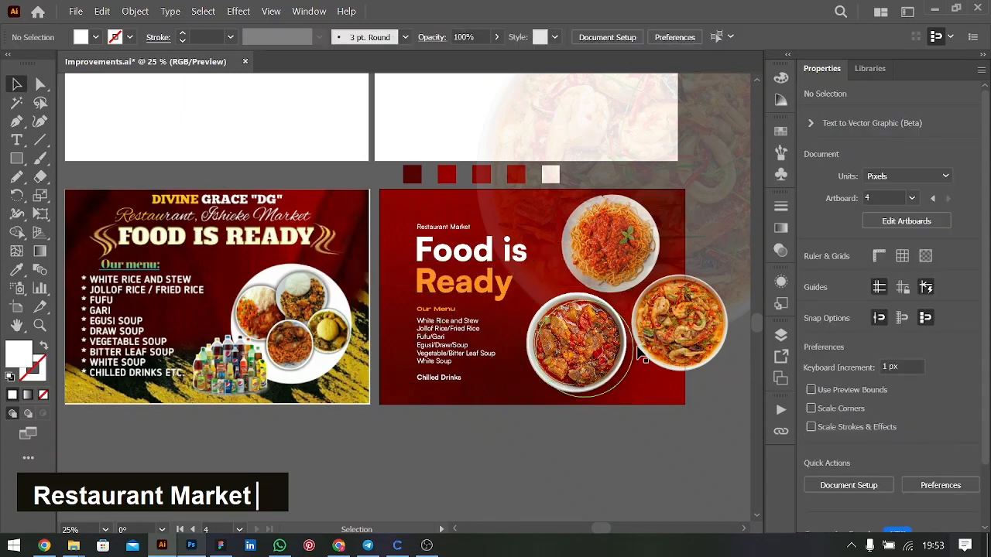
# Step: Move the meat stew bowl about 9 px right and 10 px up
pyautogui.click(619, 352)
pyautogui.click(611, 355)
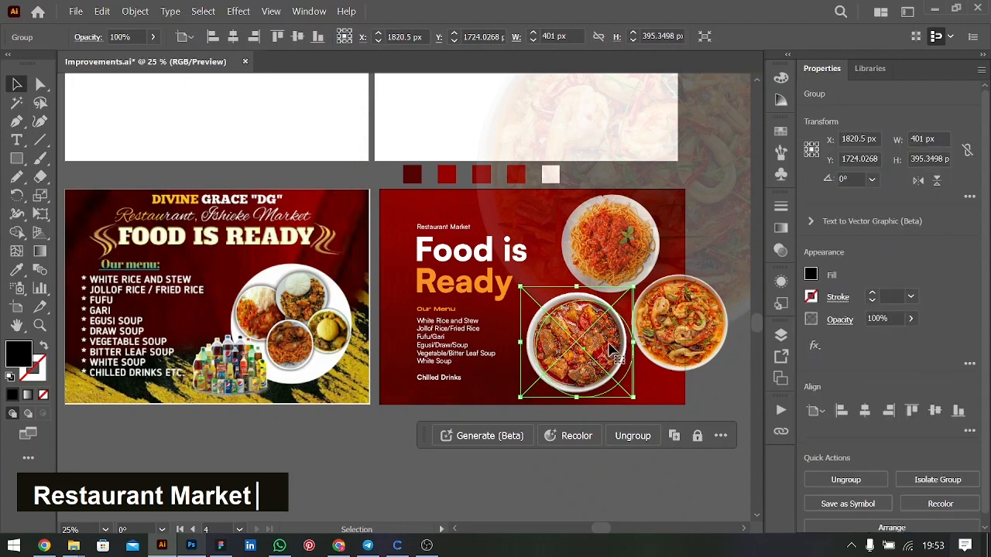
pyautogui.moveTo(611, 356); pyautogui.dragTo(613, 346)
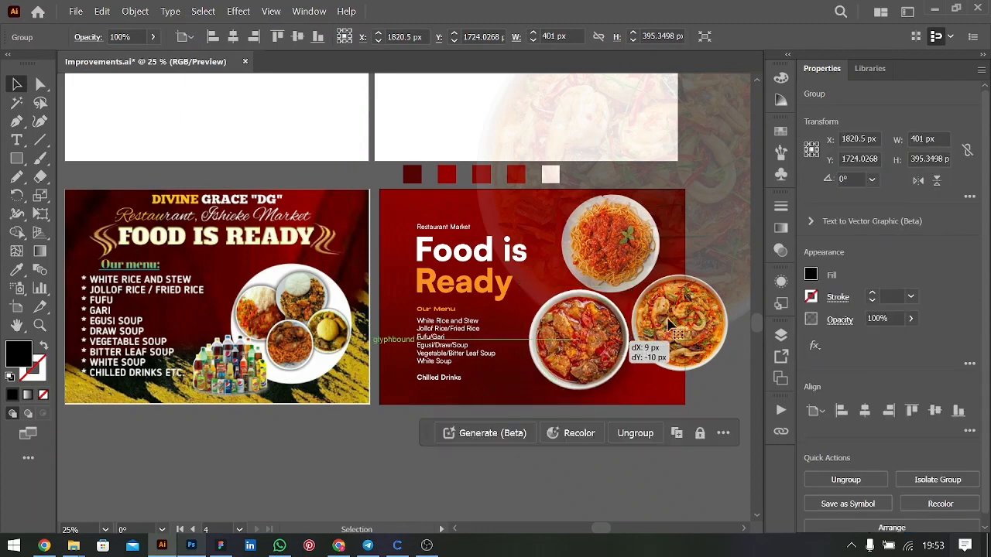
# Step: Enlarge the spaghetti plate and meat stew bowl together proportionally from their centre to about 655 × 799 px
pyautogui.keyDown('shift'); pyautogui.click(665, 296); pyautogui.keyUp('shift')
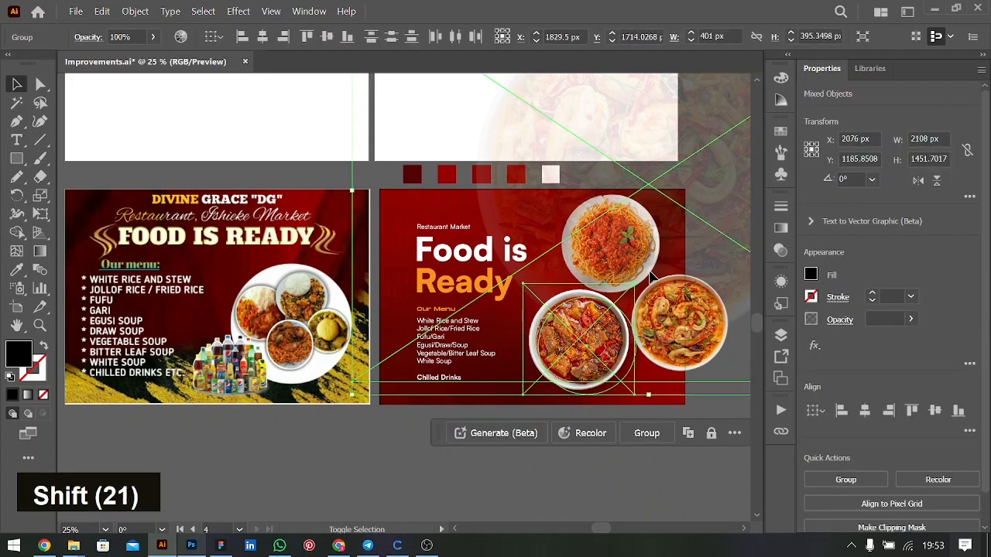
pyautogui.click(706, 178)
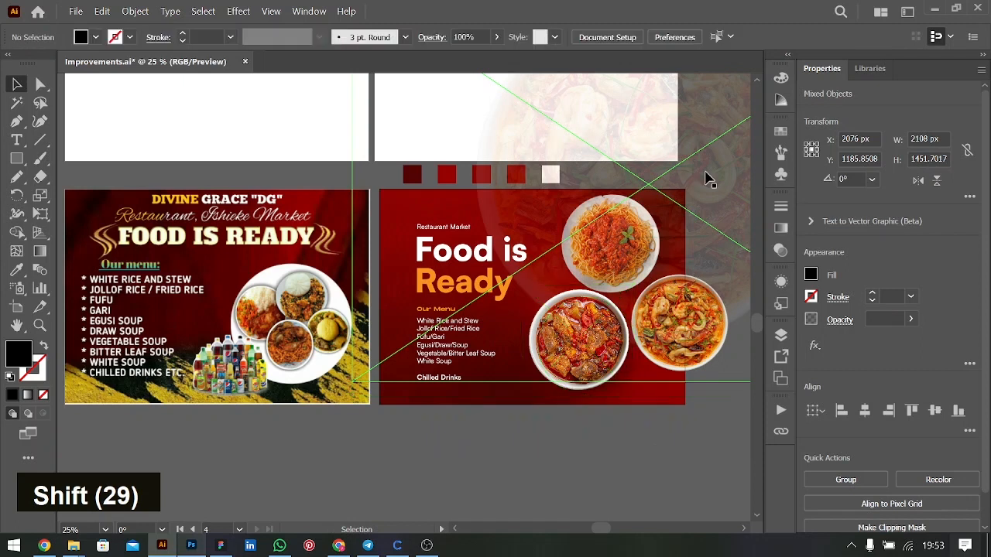
pyautogui.hotkey('ctrl', '[')
pyautogui.hotkey('ctrl', '[')
pyautogui.click(629, 249)
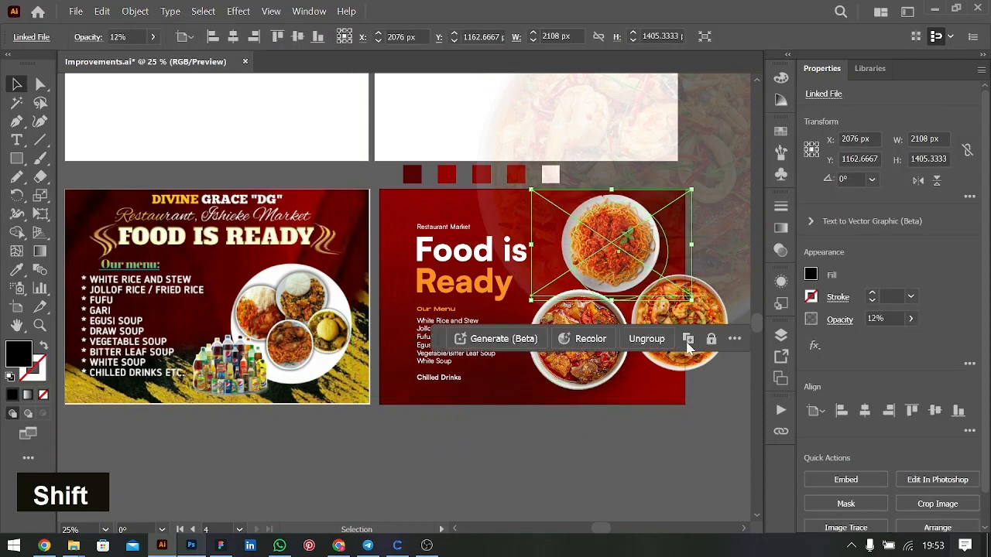
pyautogui.keyDown('shift'); pyautogui.click(619, 369); pyautogui.keyUp('shift')
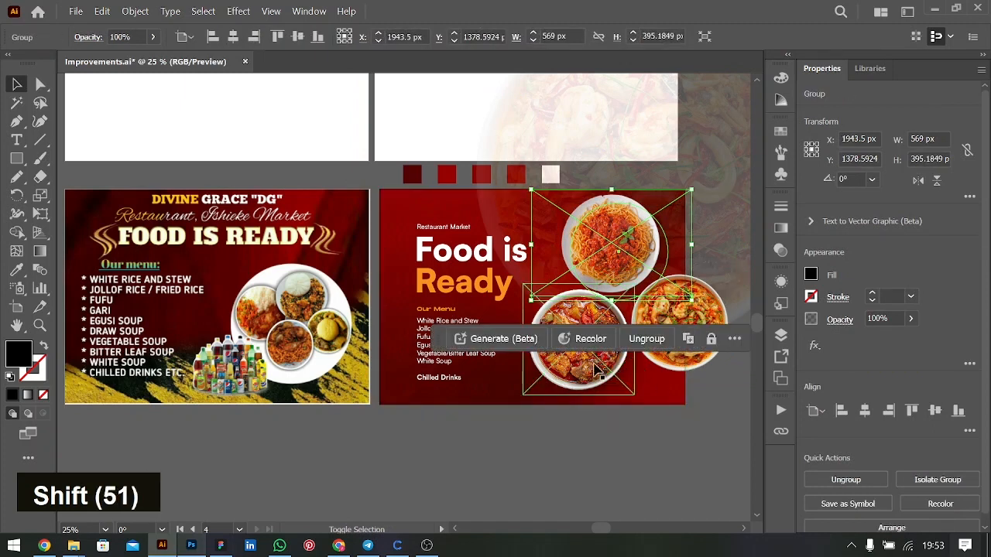
pyautogui.keyDown('shift'); pyautogui.click(657, 380); pyautogui.keyUp('shift')
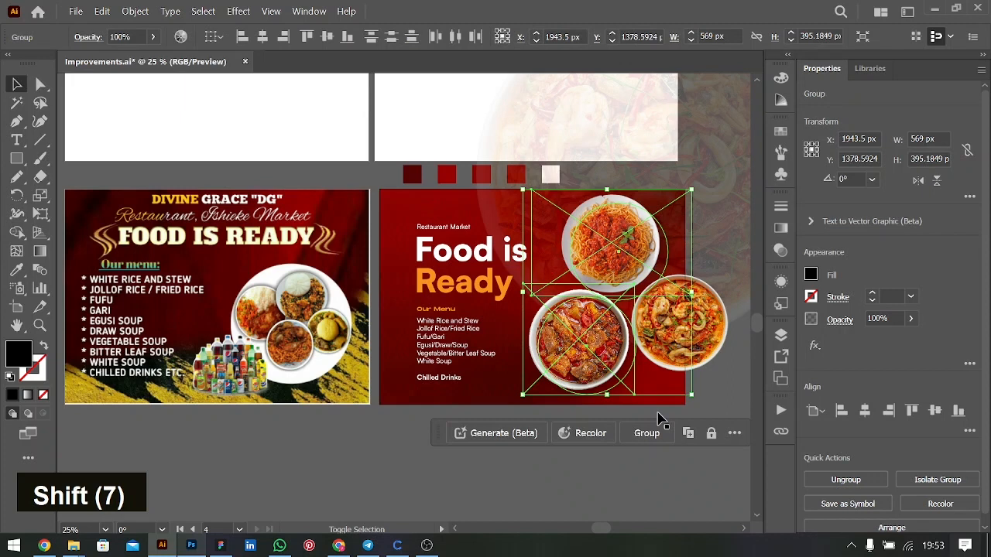
pyautogui.keyDown('shift'); pyautogui.click(691, 290); pyautogui.keyUp('shift')
pyautogui.moveTo(698, 290); pyautogui.dragTo(715, 297)
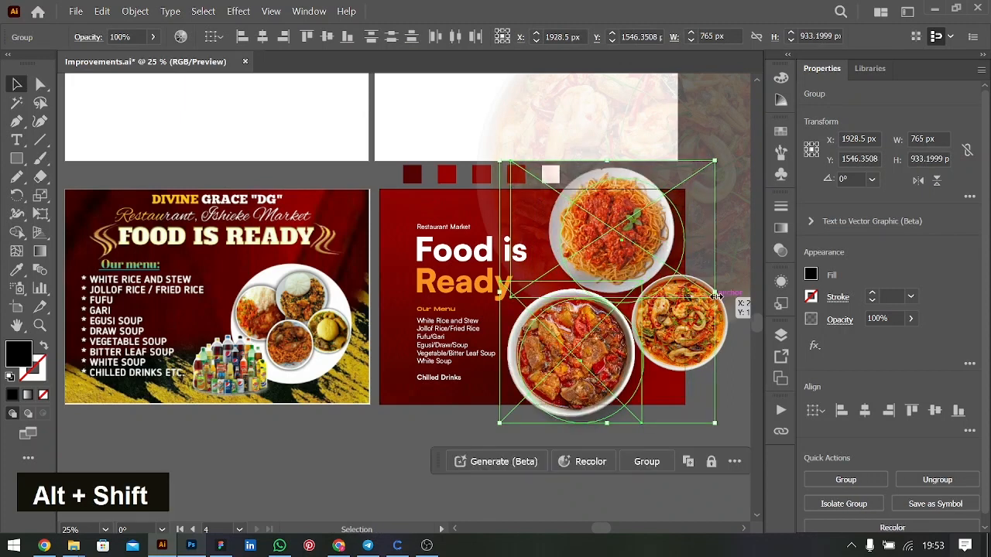
pyautogui.moveTo(717, 296); pyautogui.dragTo(701, 295)
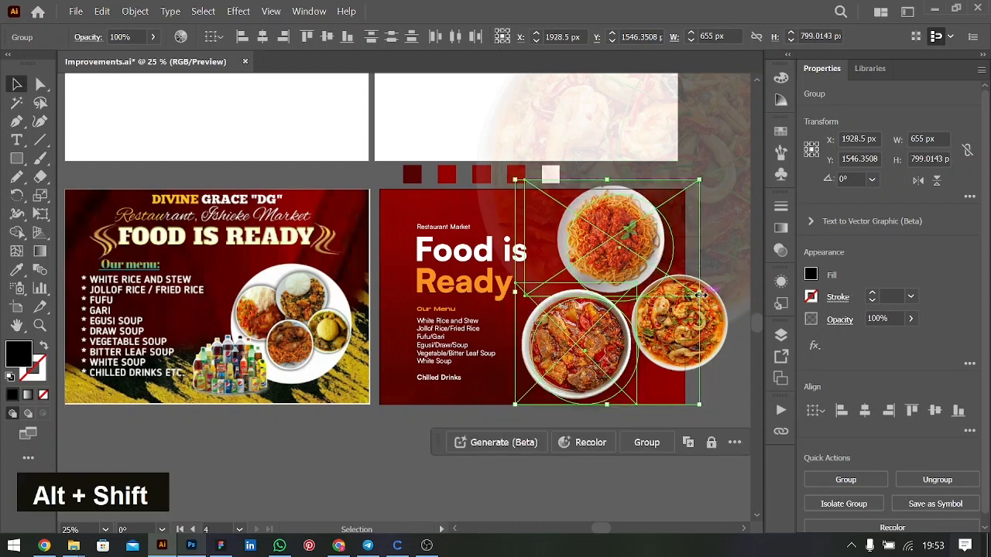
pyautogui.hotkey('ctrl', 'shift', 'g')
# Step: Enlarge the shrimp soup bowl image proportionally to about 682 × 455 px
pyautogui.click(665, 349)
pyautogui.hscroll(2, 666, 348)
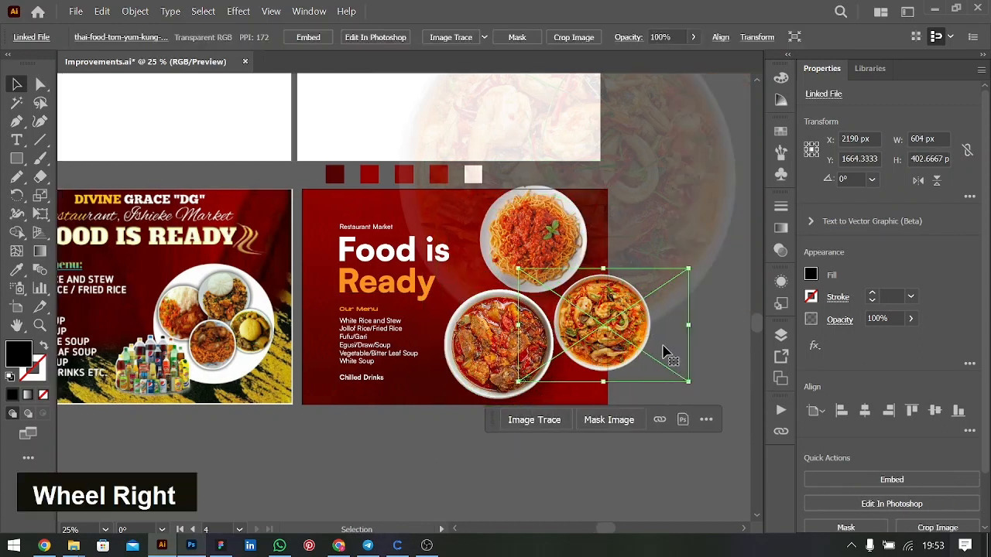
pyautogui.press('shift')
pyautogui.moveTo(688, 326); pyautogui.dragTo(711, 326)
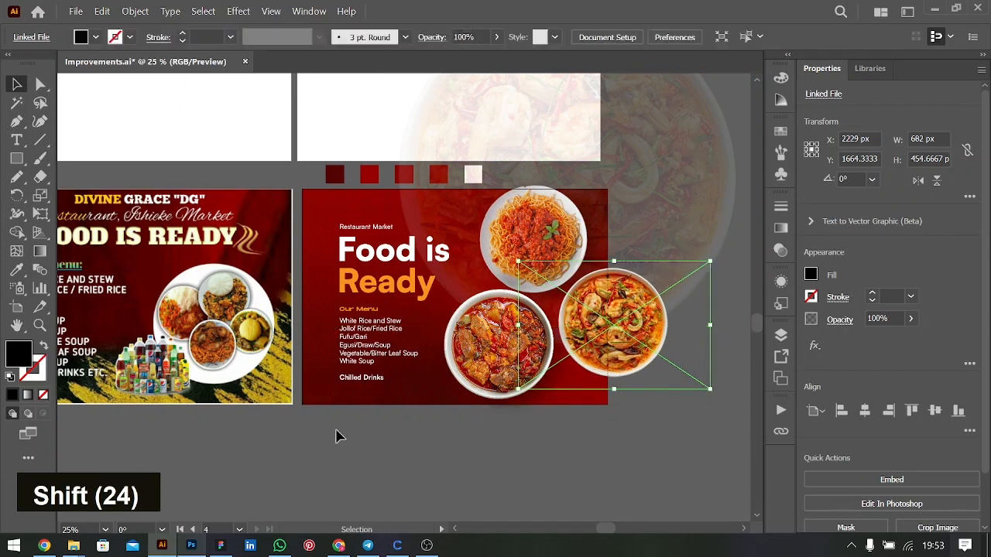
# Step: Move all three dishes together about 29 px left and 3 px down, and deselect them
pyautogui.click(529, 288)
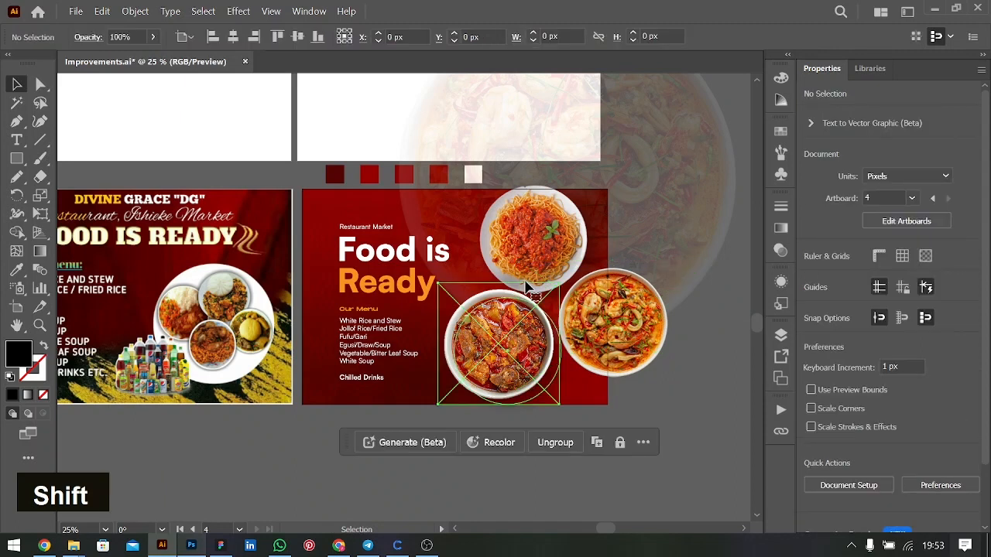
pyautogui.keyDown('shift'); pyautogui.click(526, 288); pyautogui.keyUp('shift')
pyautogui.keyDown('shift'); pyautogui.click(643, 329); pyautogui.keyUp('shift')
pyautogui.moveTo(643, 329); pyautogui.dragTo(638, 332)
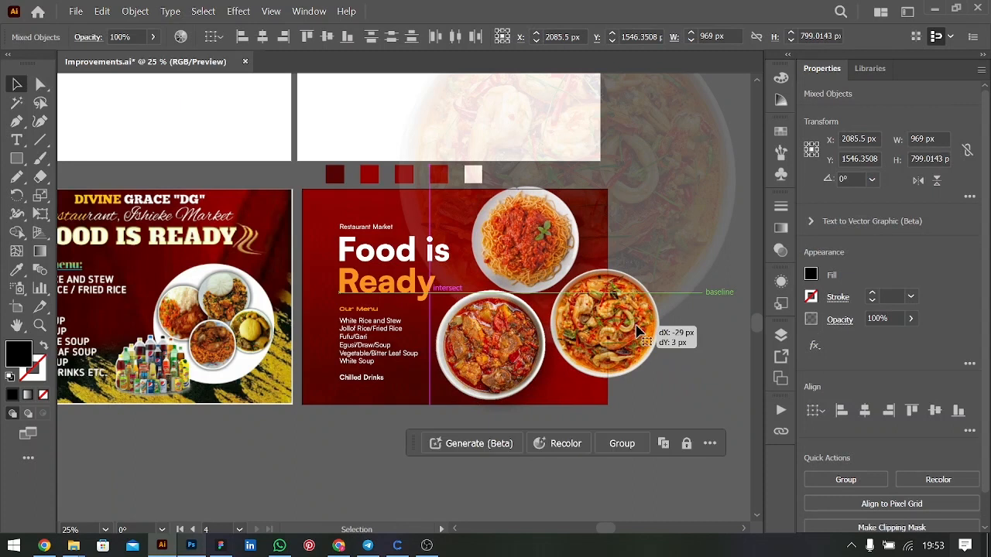
pyautogui.moveTo(638, 332); pyautogui.dragTo(628, 352)
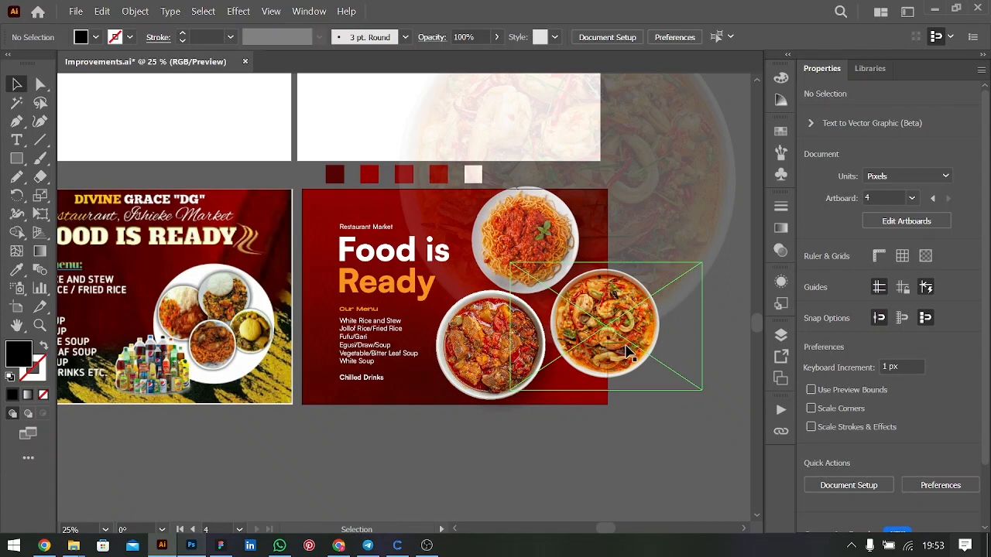
pyautogui.hscroll(-2, 592, 286)
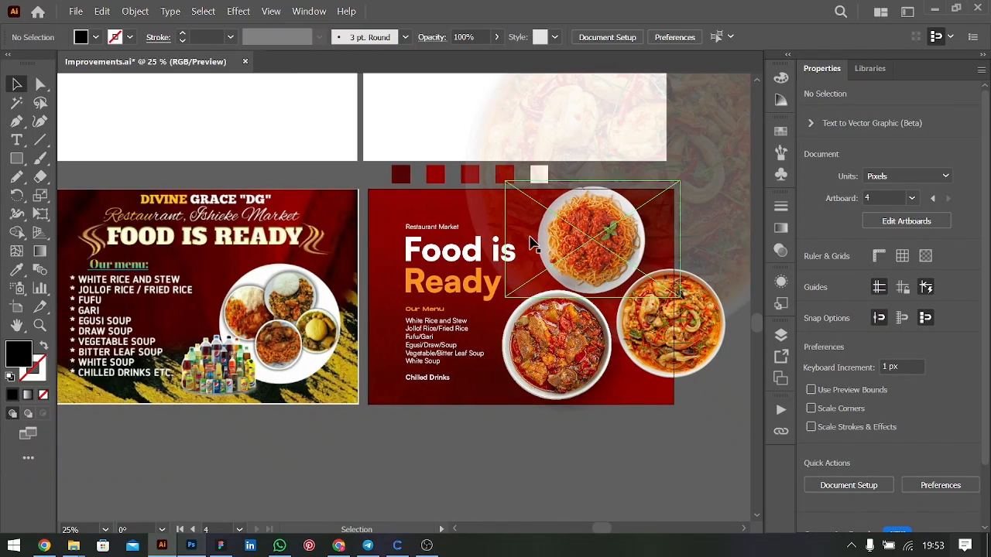